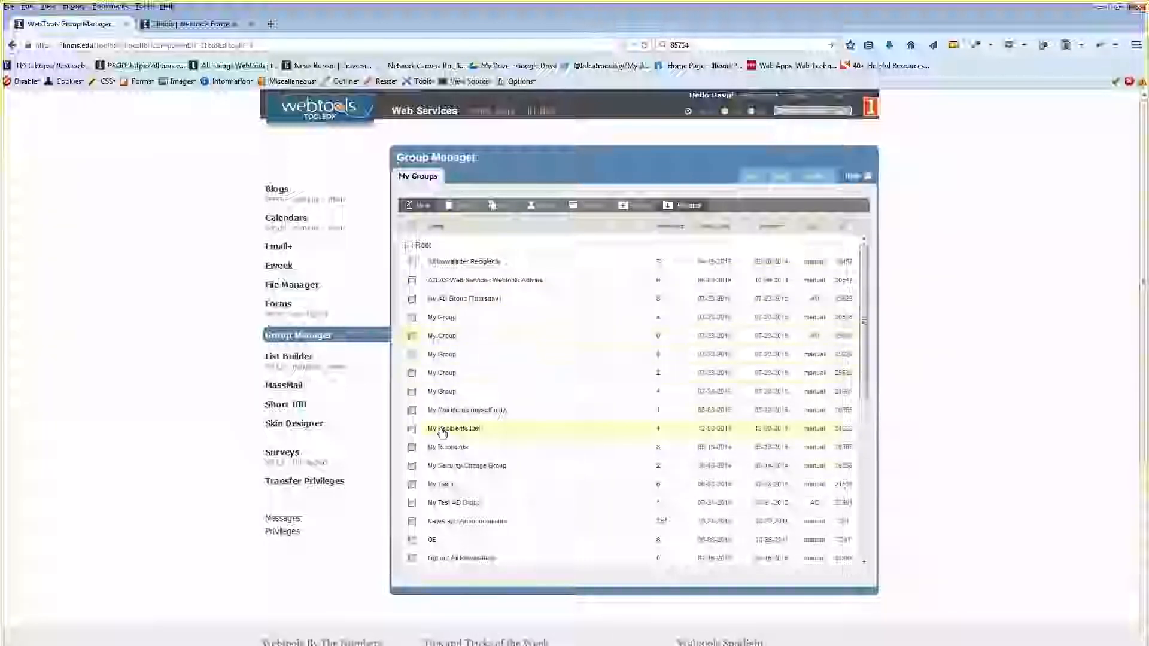
Tick the five duplicate 'My Group' rows and delete all five at once.
scroll(613, 335, down, 2)
scroll(620, 358, down, 6)
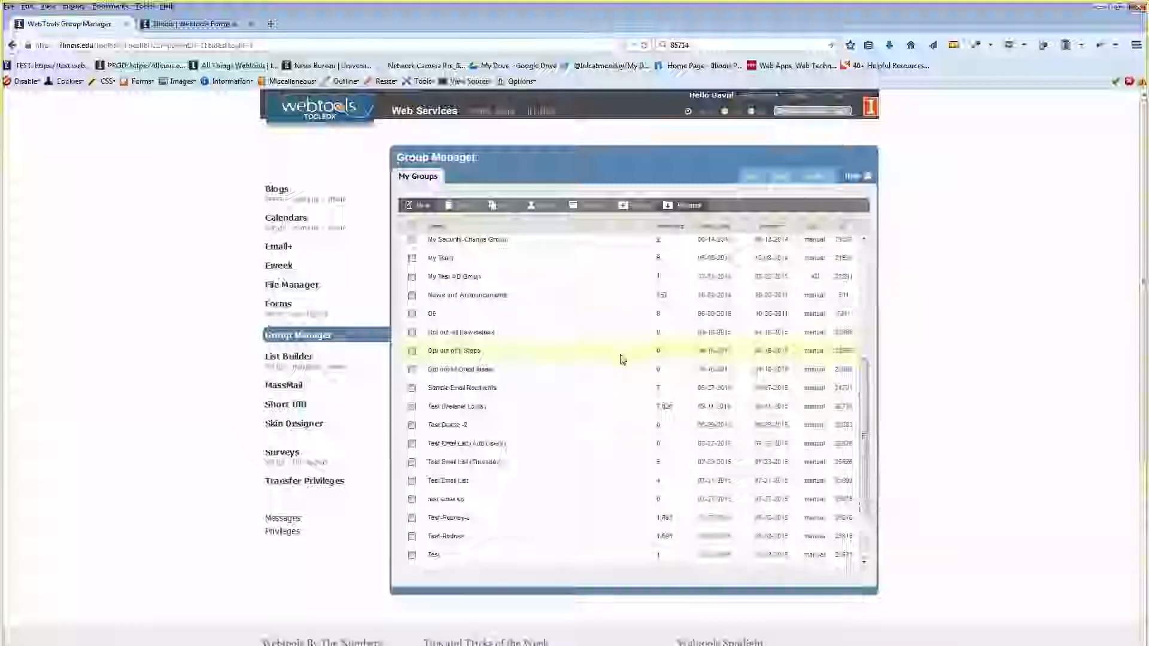
scroll(620, 359, up, 8)
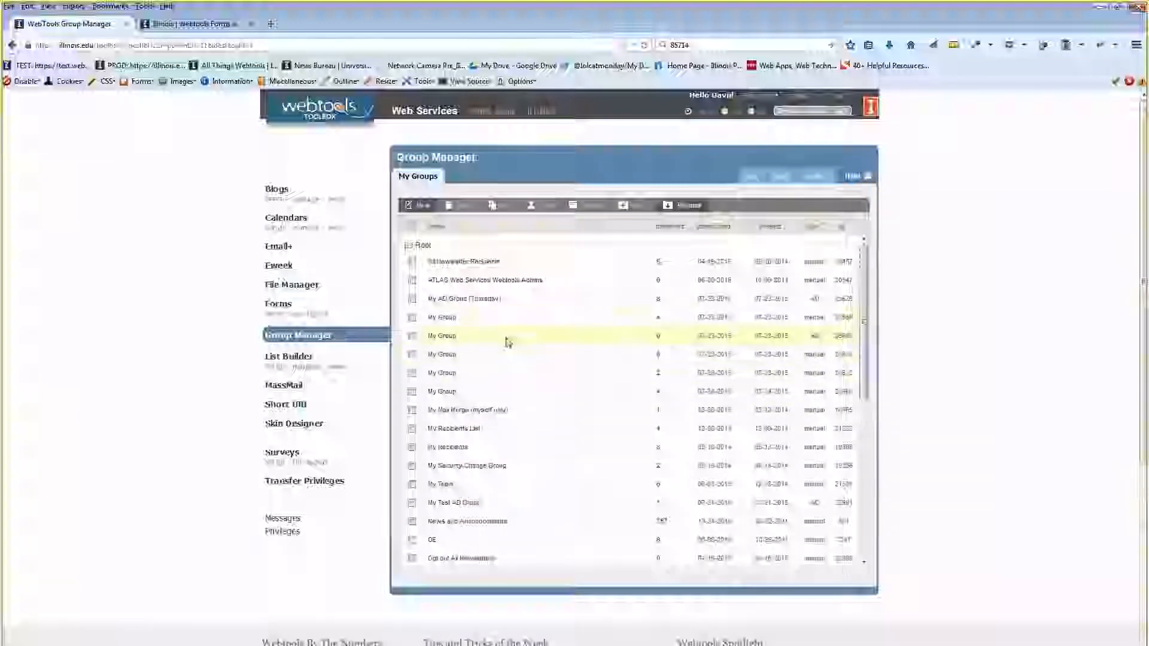
click(411, 317)
click(412, 336)
click(412, 355)
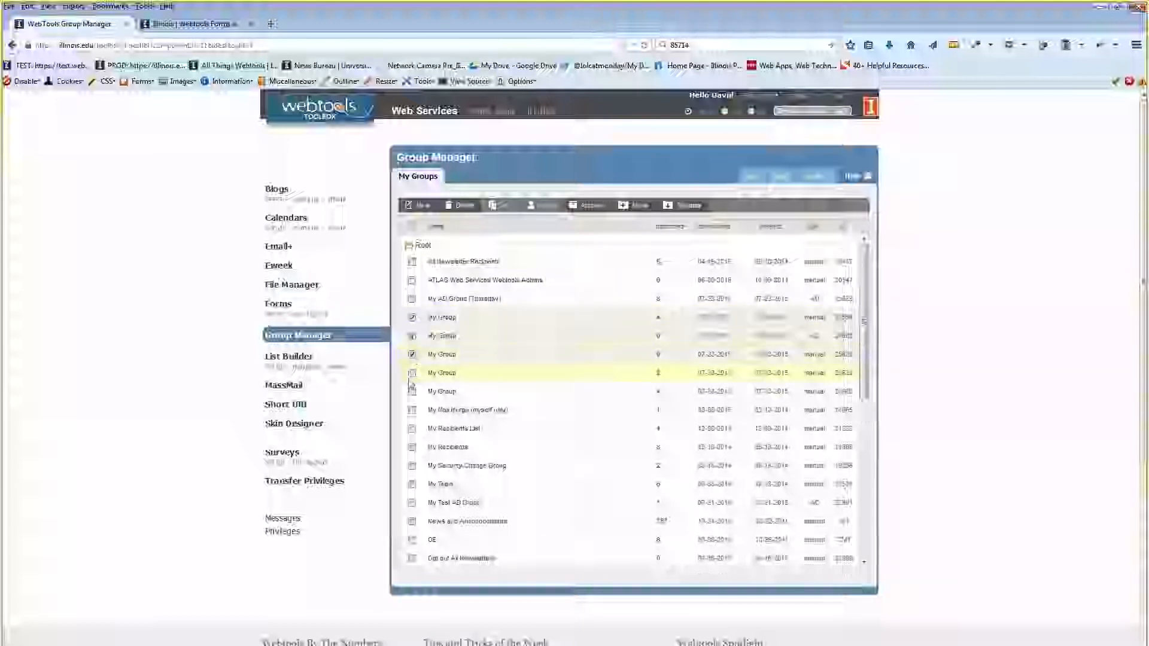
click(412, 373)
click(412, 392)
click(462, 205)
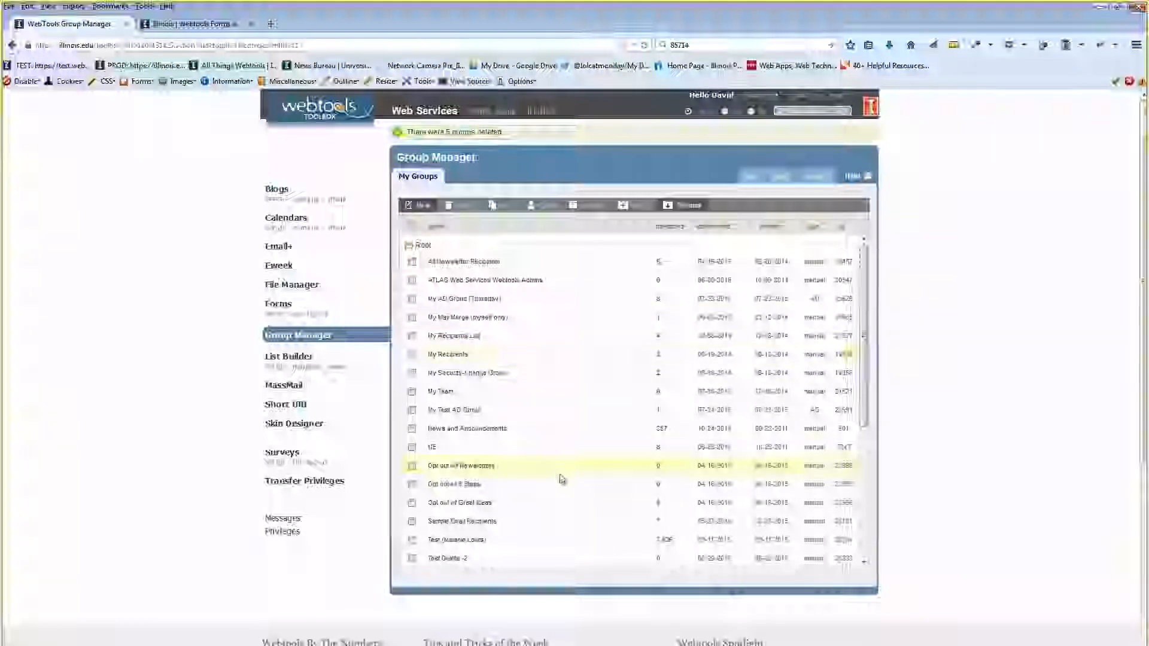
Start a new group to reach the Choose a Group Type page.
click(424, 207)
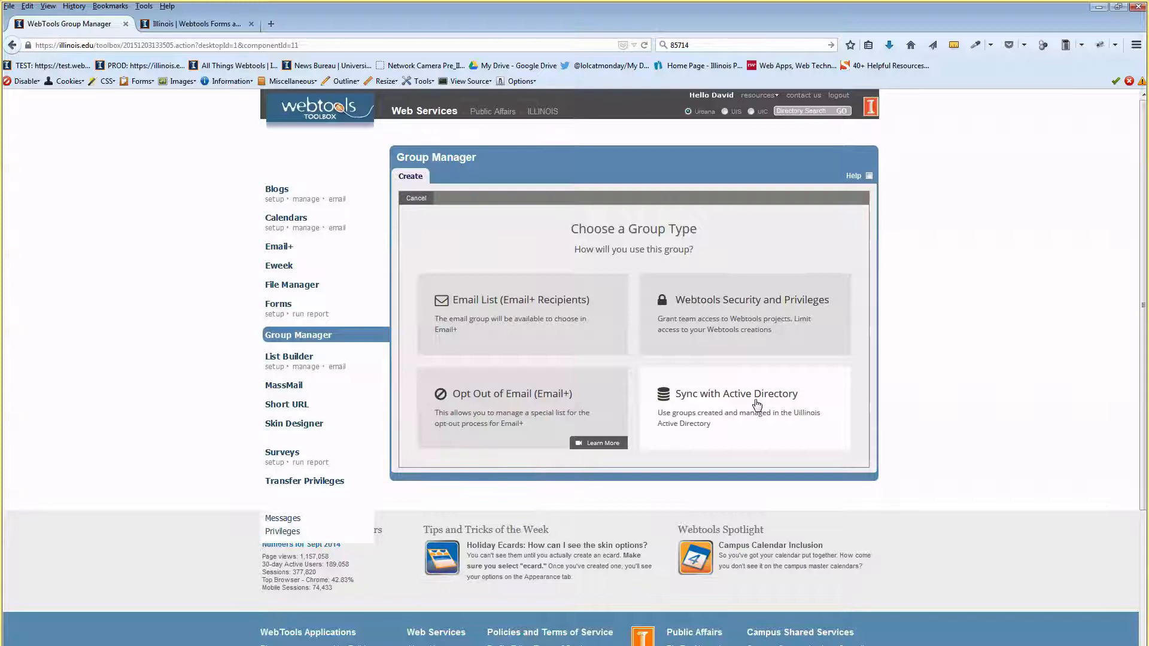
Choose the Email List group type and try the Security & Privileges type on, then off.
click(522, 315)
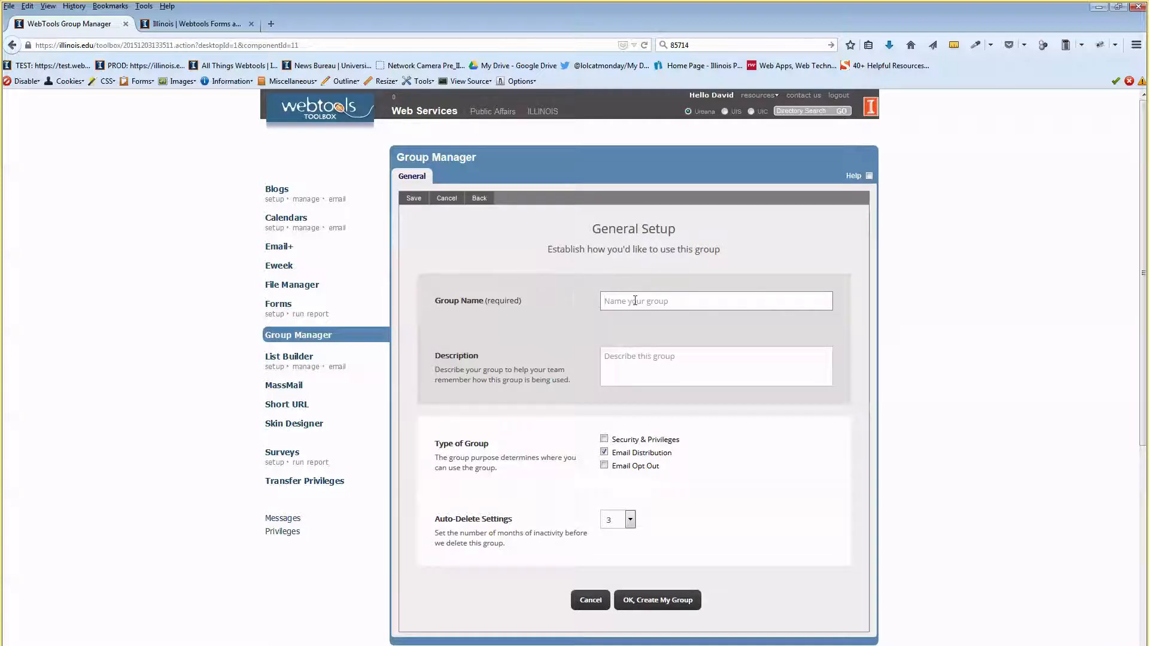
click(631, 359)
drag(474, 370, 557, 374)
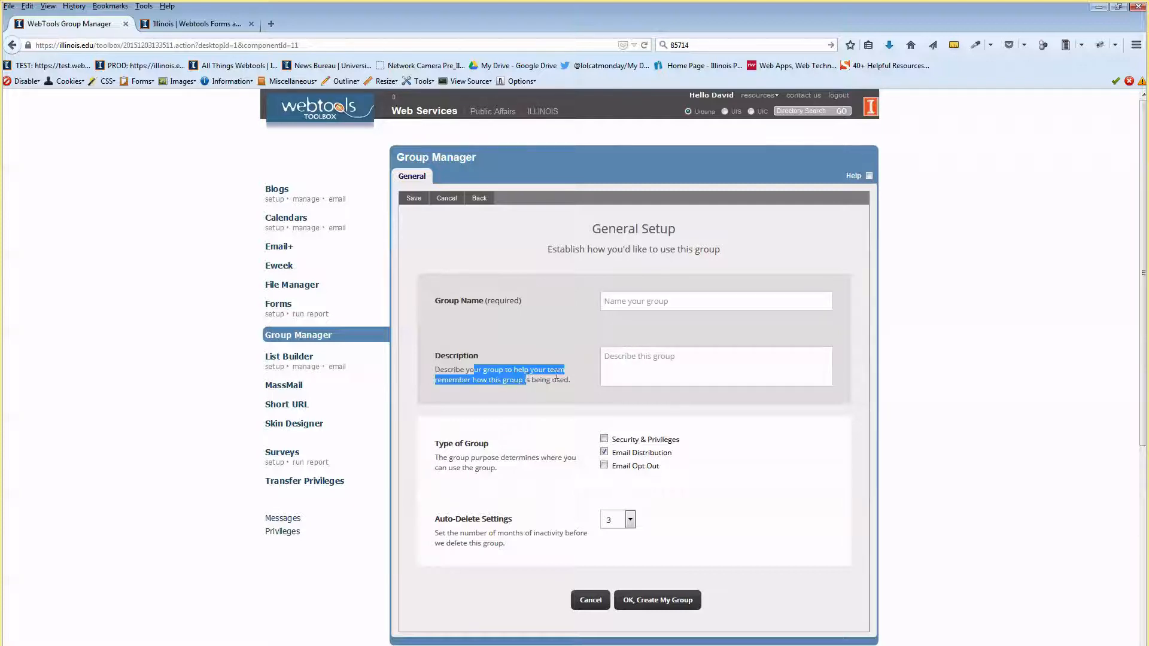
click(658, 361)
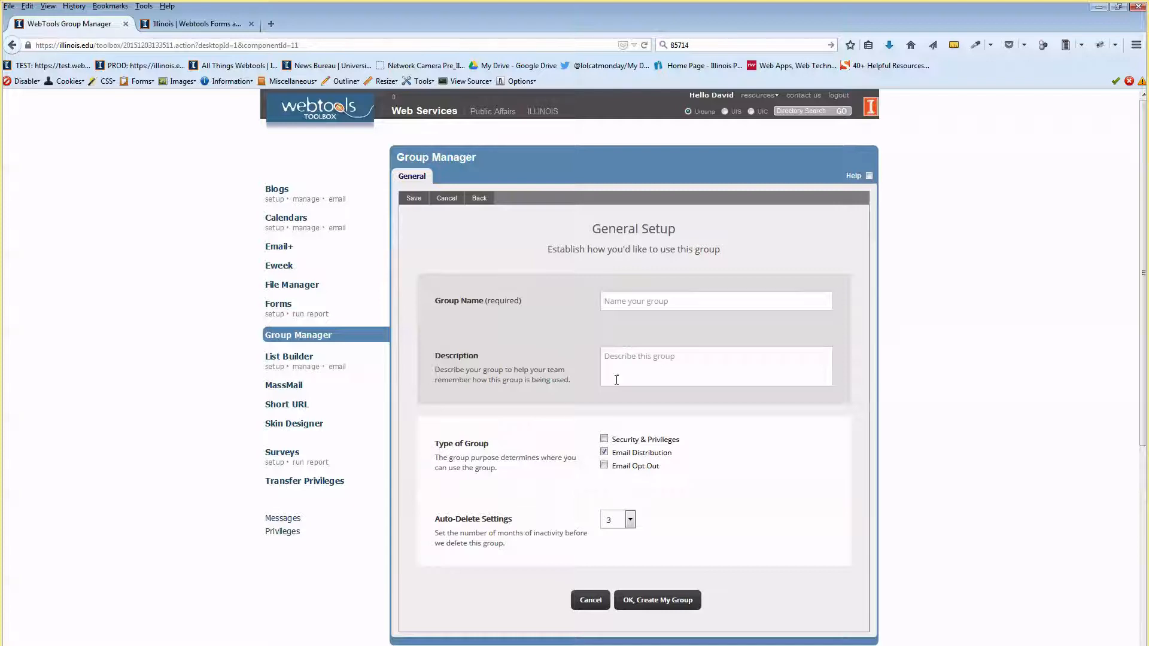
click(605, 453)
click(604, 439)
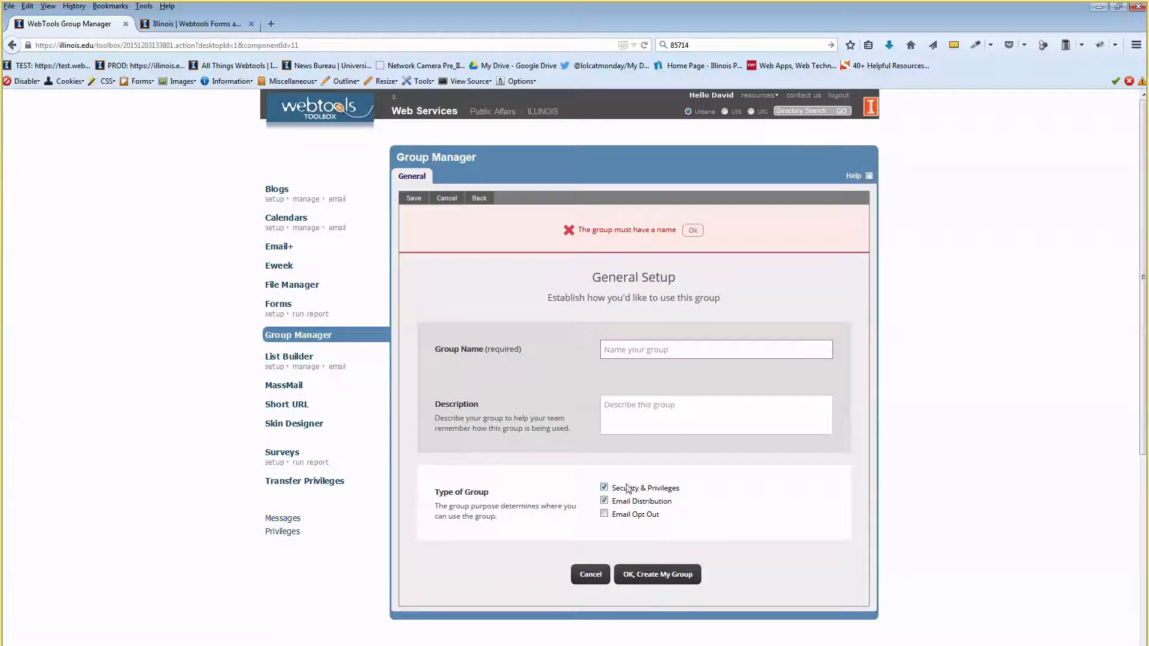
click(605, 488)
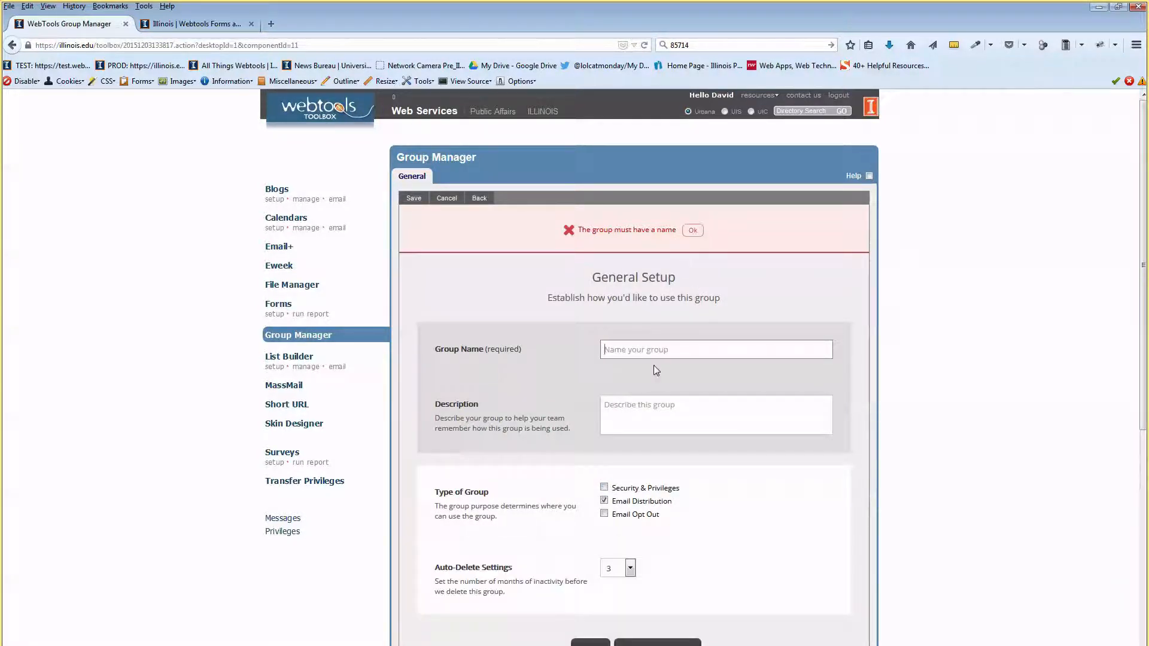
Name the group 'Demo Group 1' and save it as an Email Distribution group.
click(649, 346)
click(693, 231)
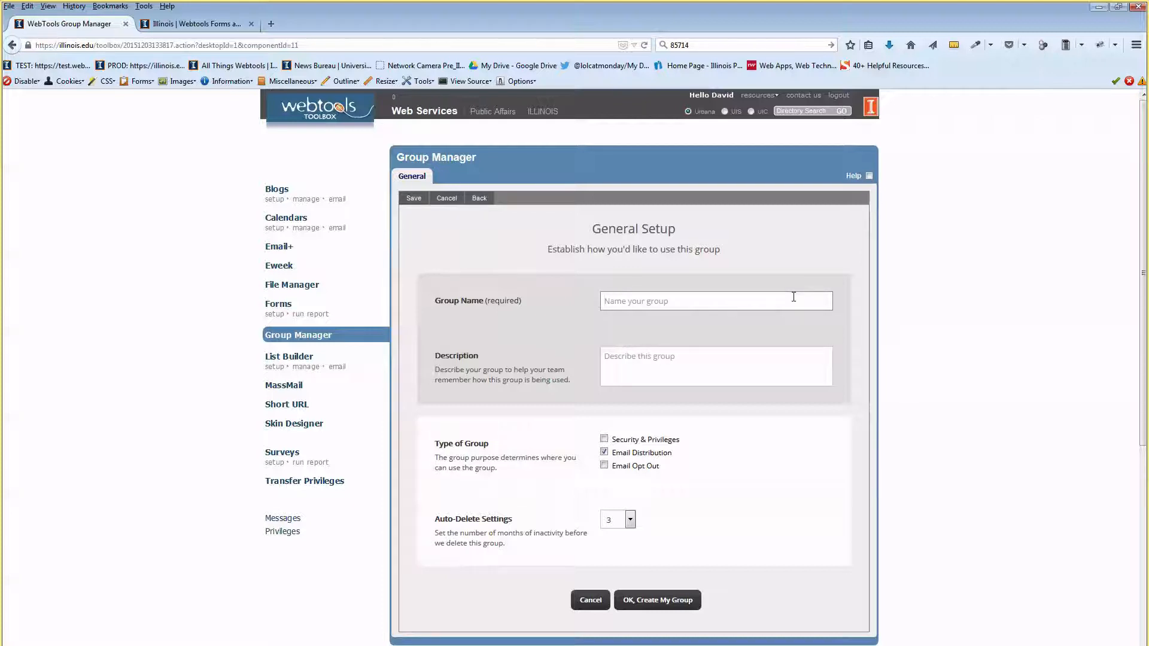
text(Demo Group 1)
click(809, 254)
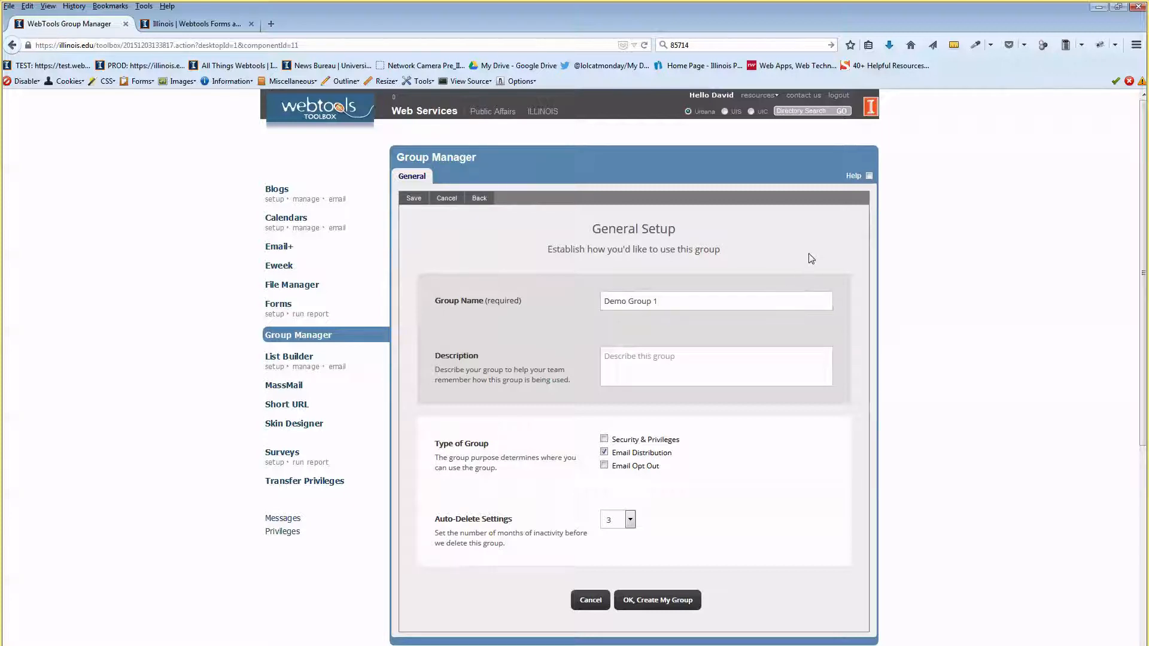
click(731, 354)
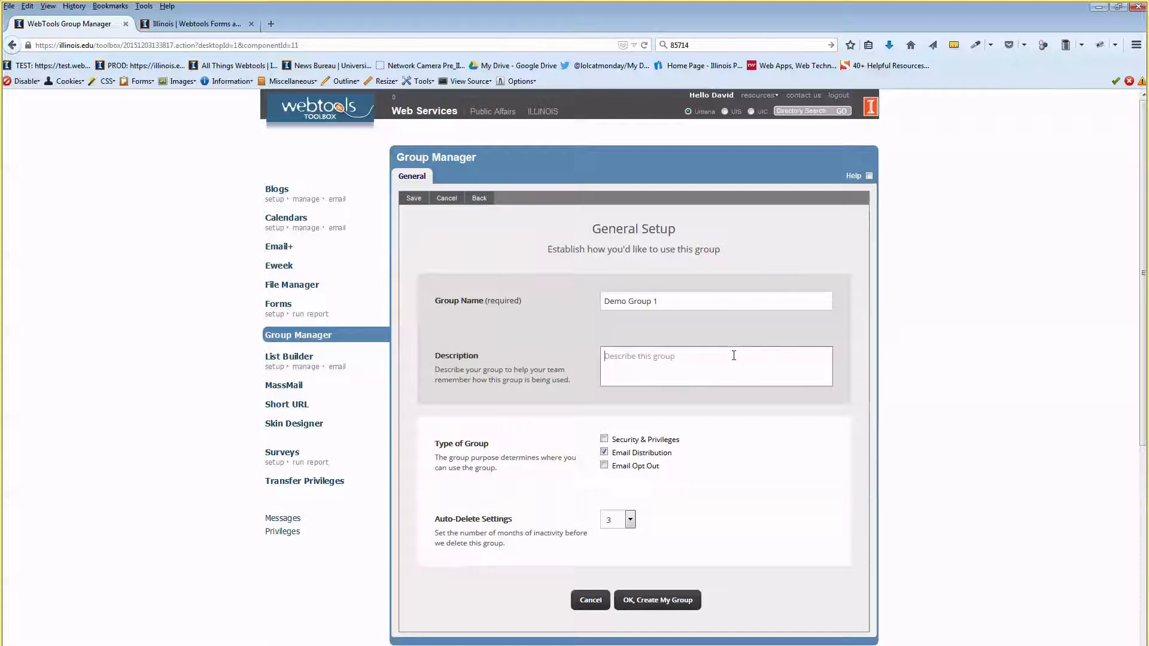
scroll(731, 364, down, 1)
scroll(731, 363, down, 1)
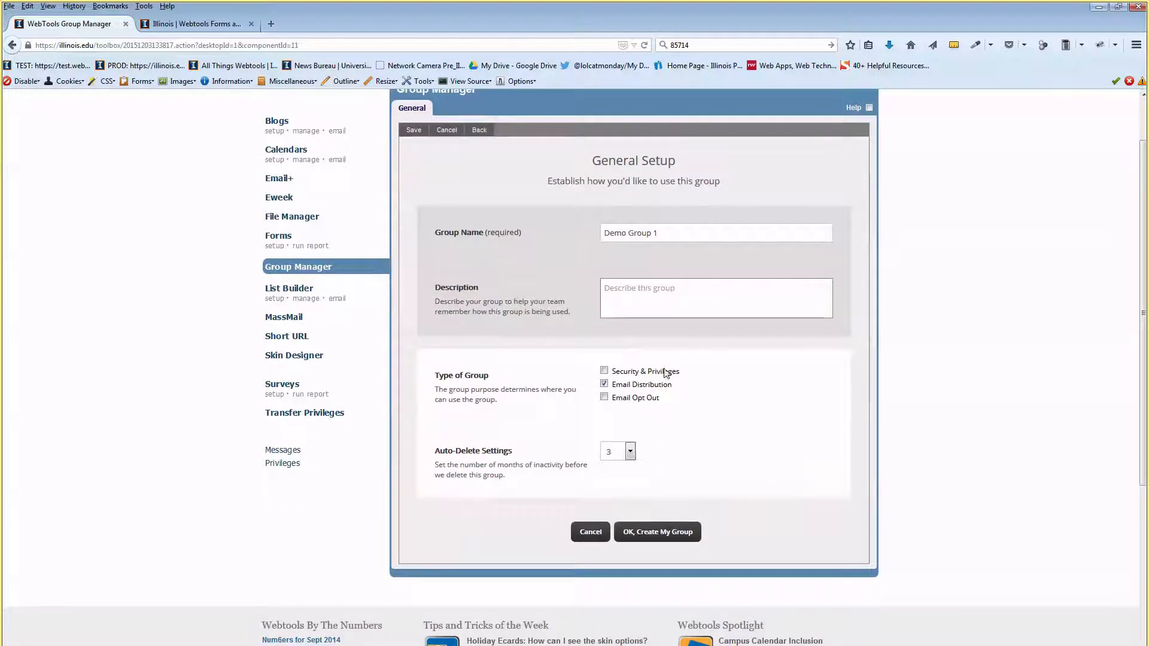
click(604, 385)
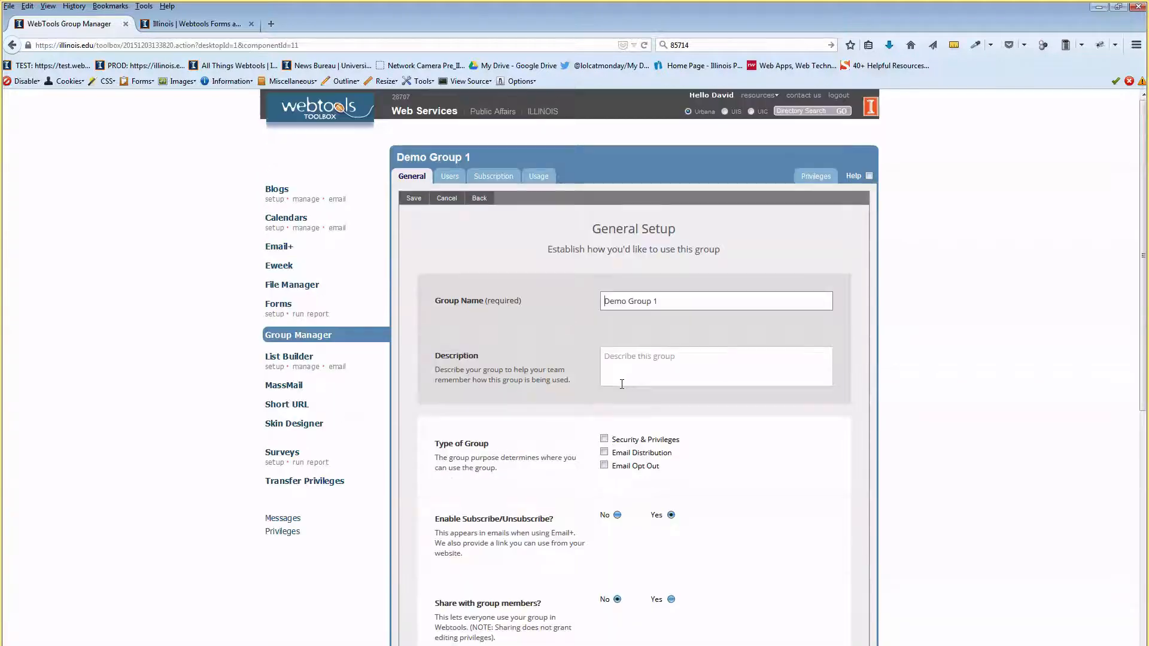
Tick Email Distribution and keep auto-delete at 3 months after briefly picking 18.
click(604, 452)
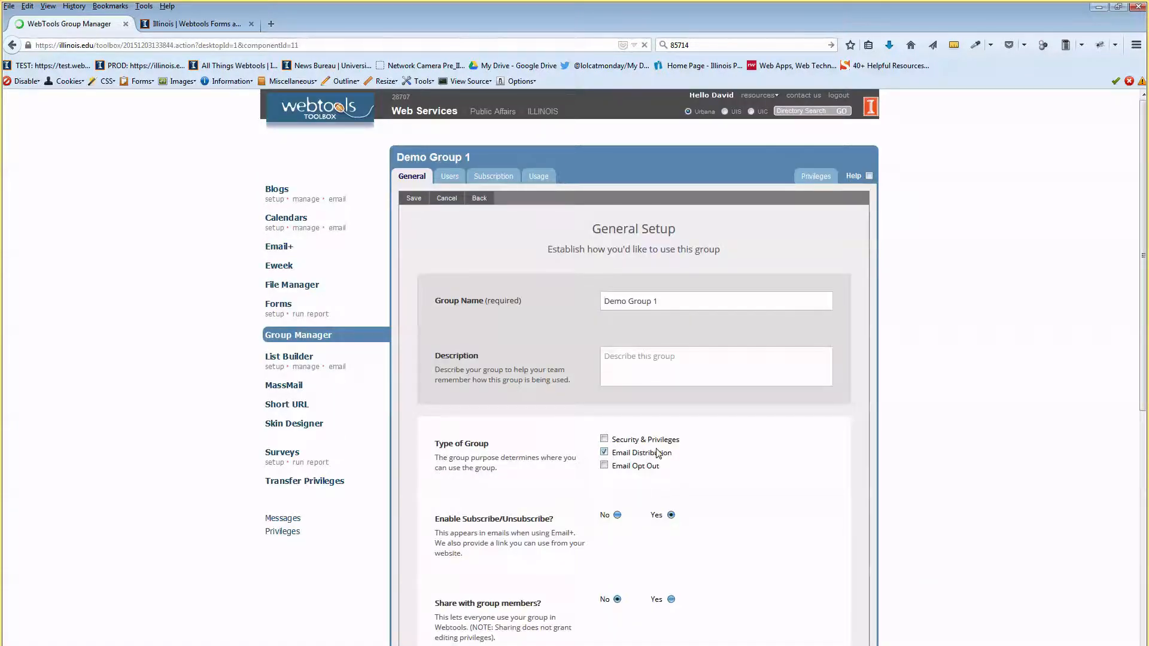
scroll(656, 451, down, 4)
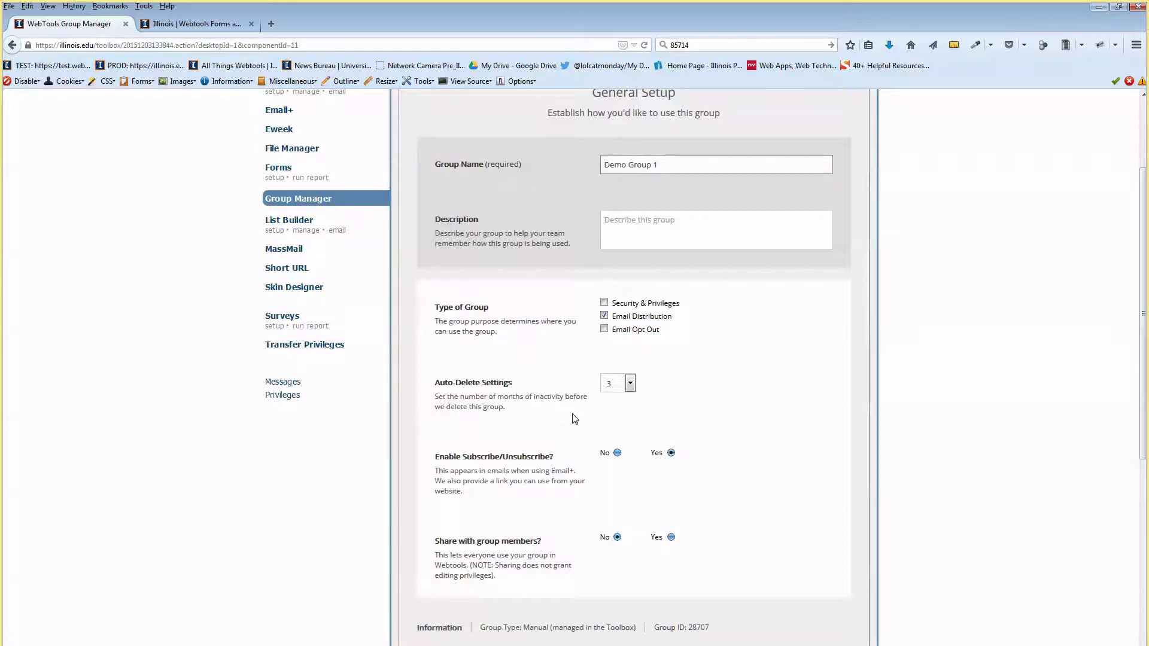
drag(447, 383, 462, 386)
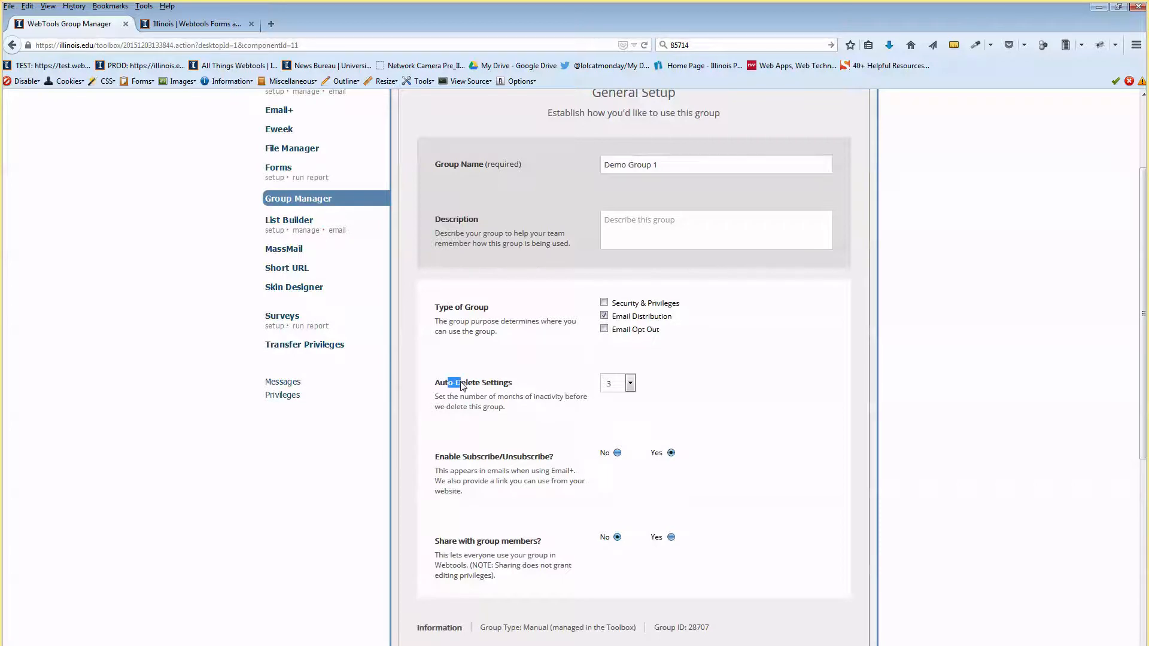
click(478, 389)
drag(470, 383, 506, 387)
click(504, 401)
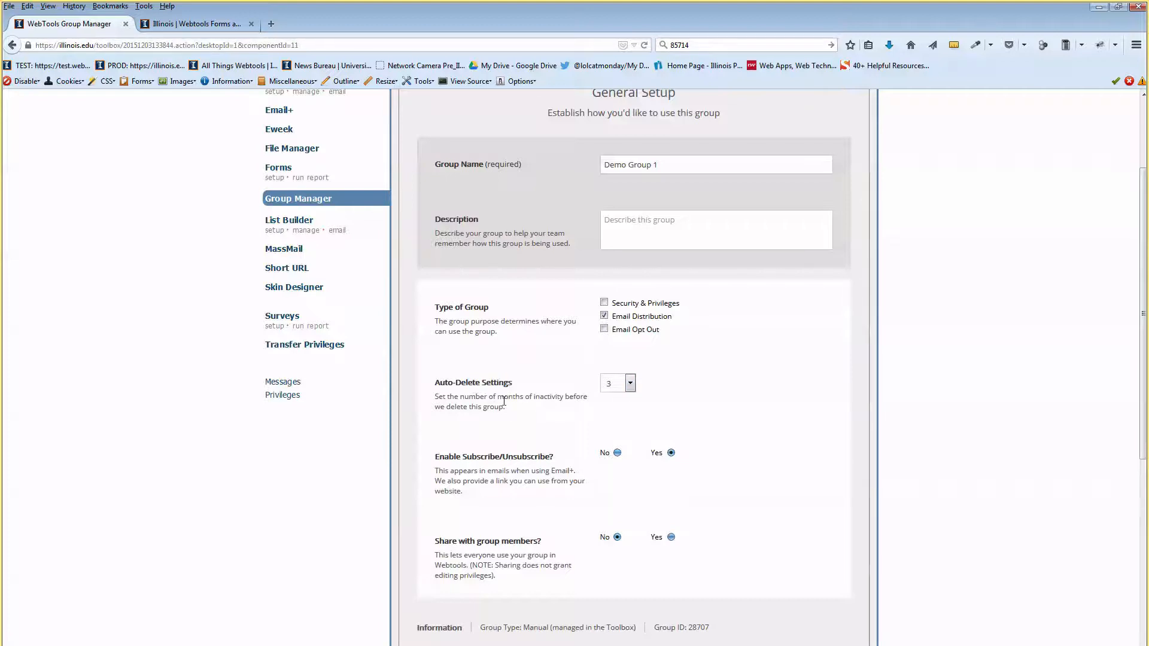
click(630, 384)
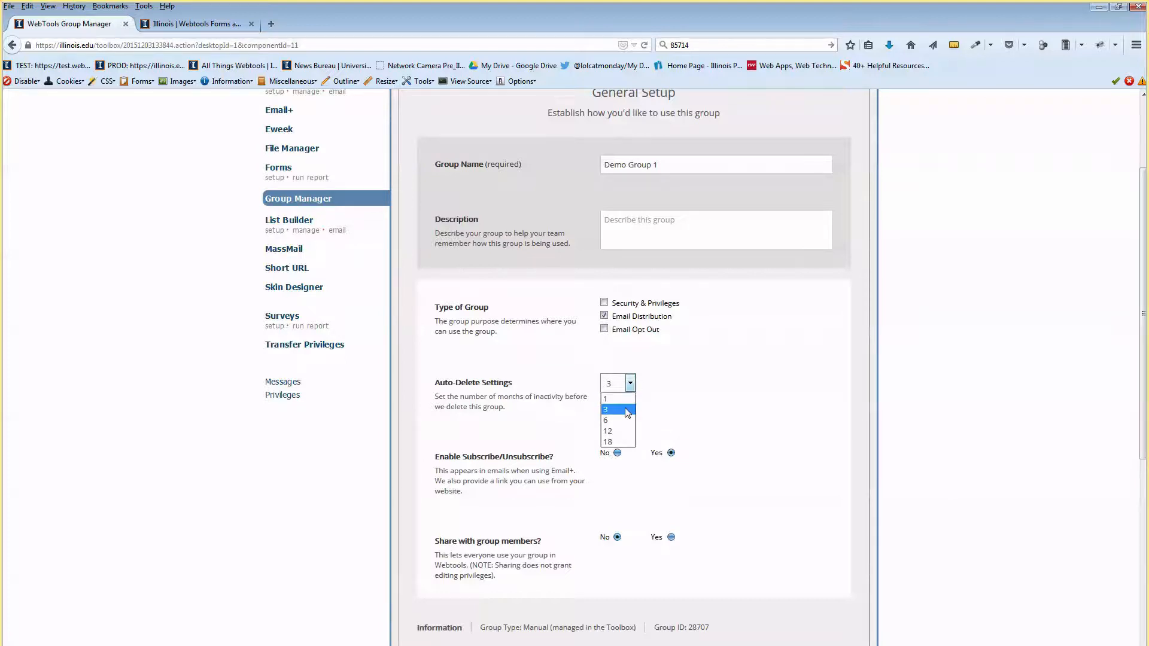
click(625, 442)
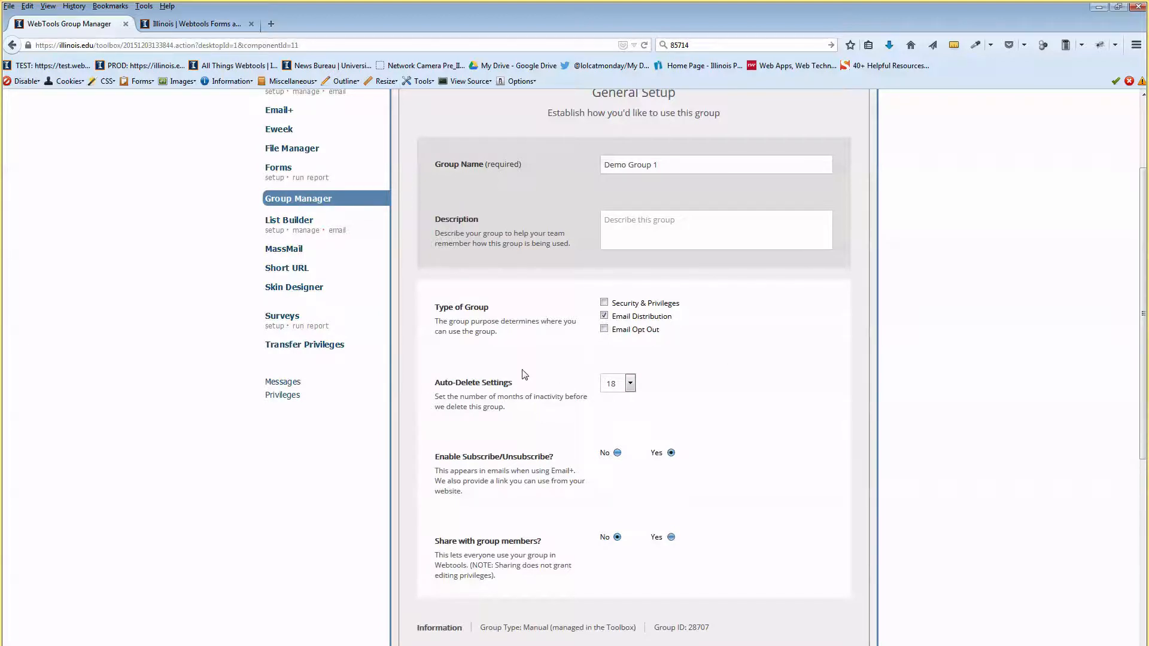
click(630, 384)
click(611, 397)
scroll(526, 455, down, 5)
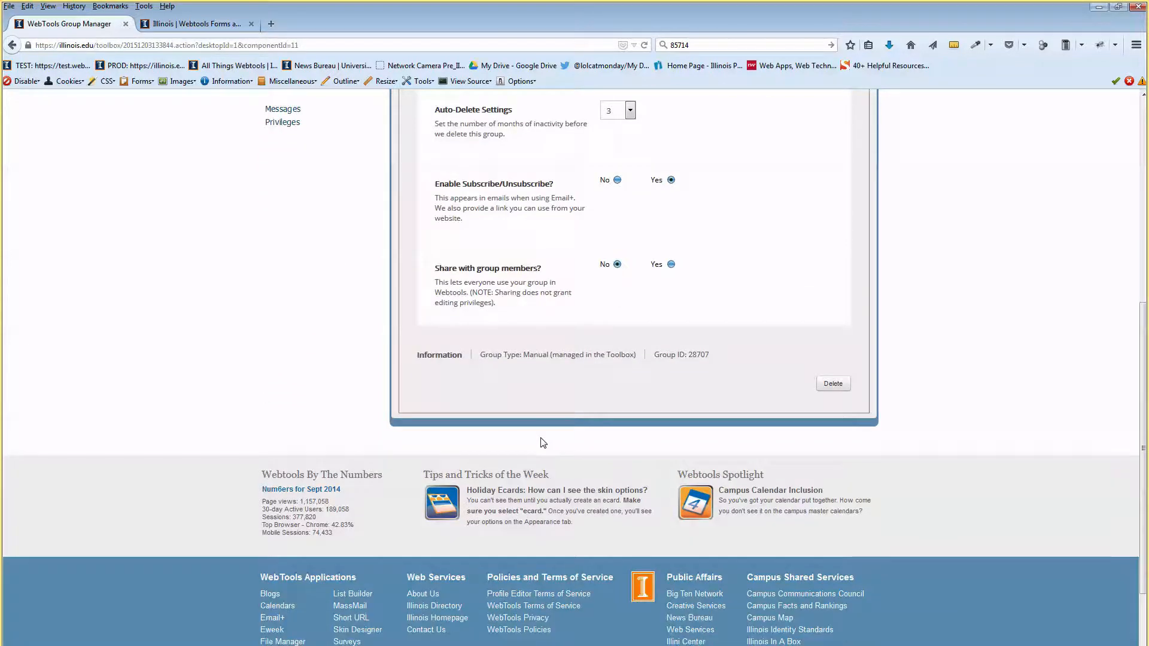
scroll(575, 427, up, 2)
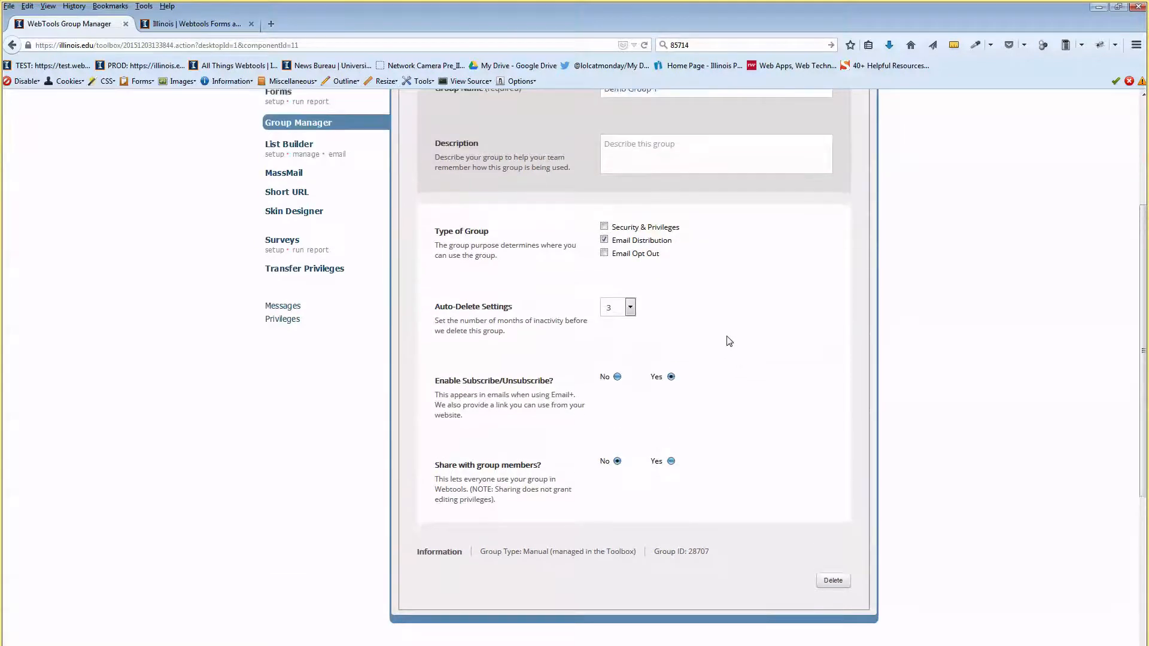
scroll(726, 335, up, 2)
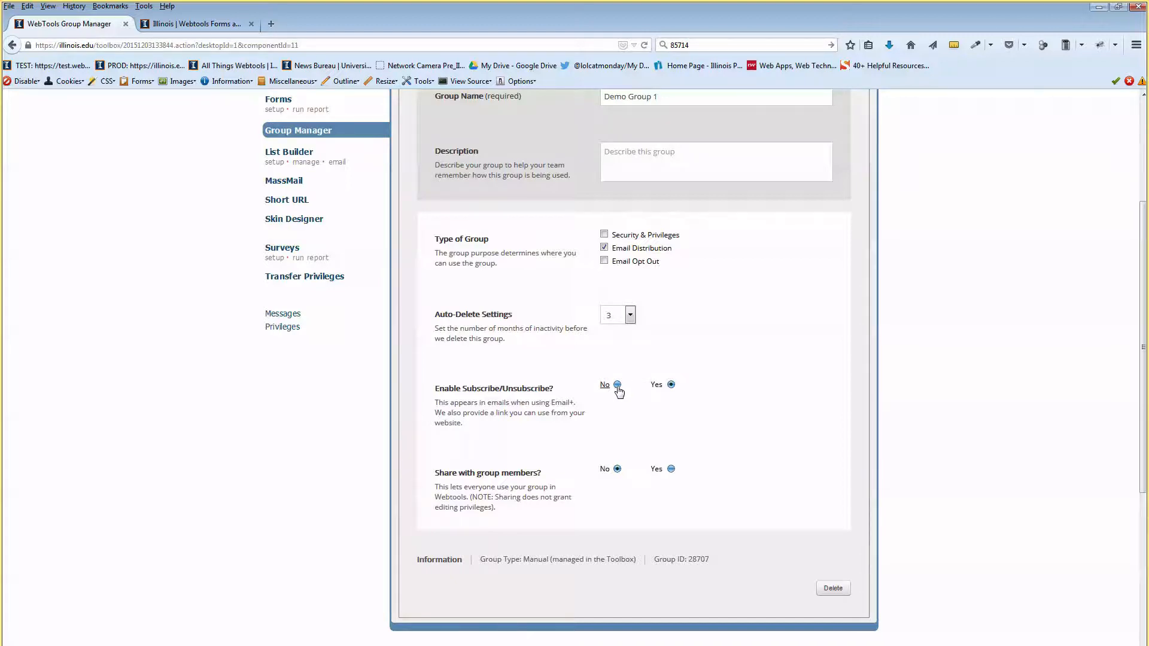
drag(485, 389, 508, 390)
click(560, 408)
scroll(575, 383, down, 2)
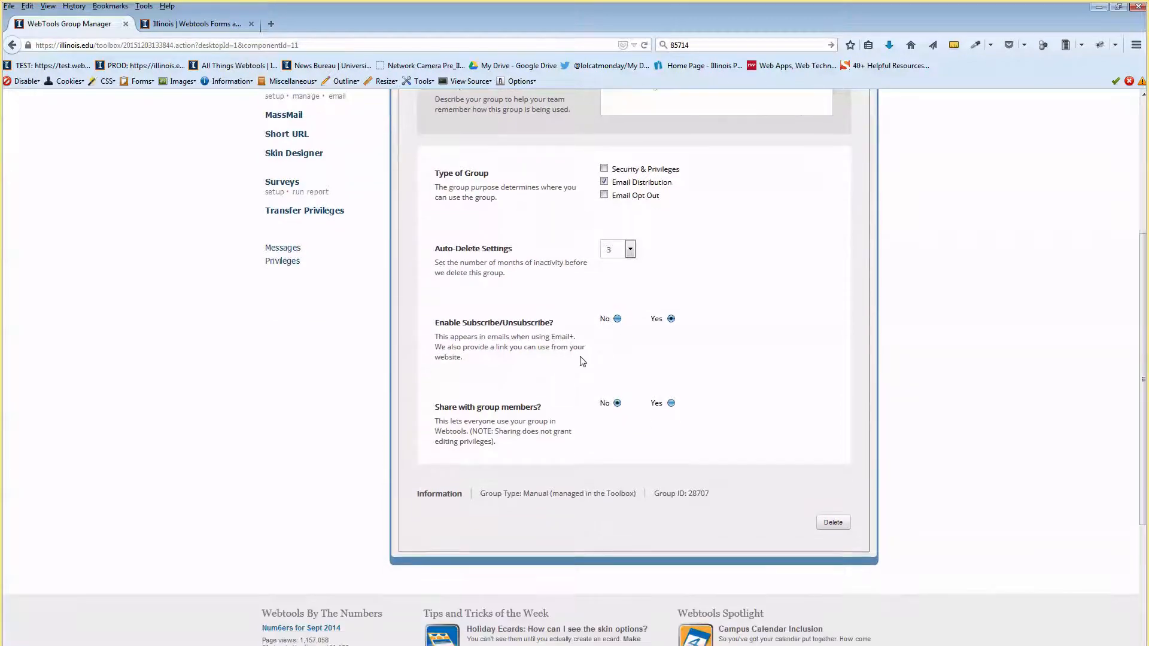
scroll(455, 335, down, 2)
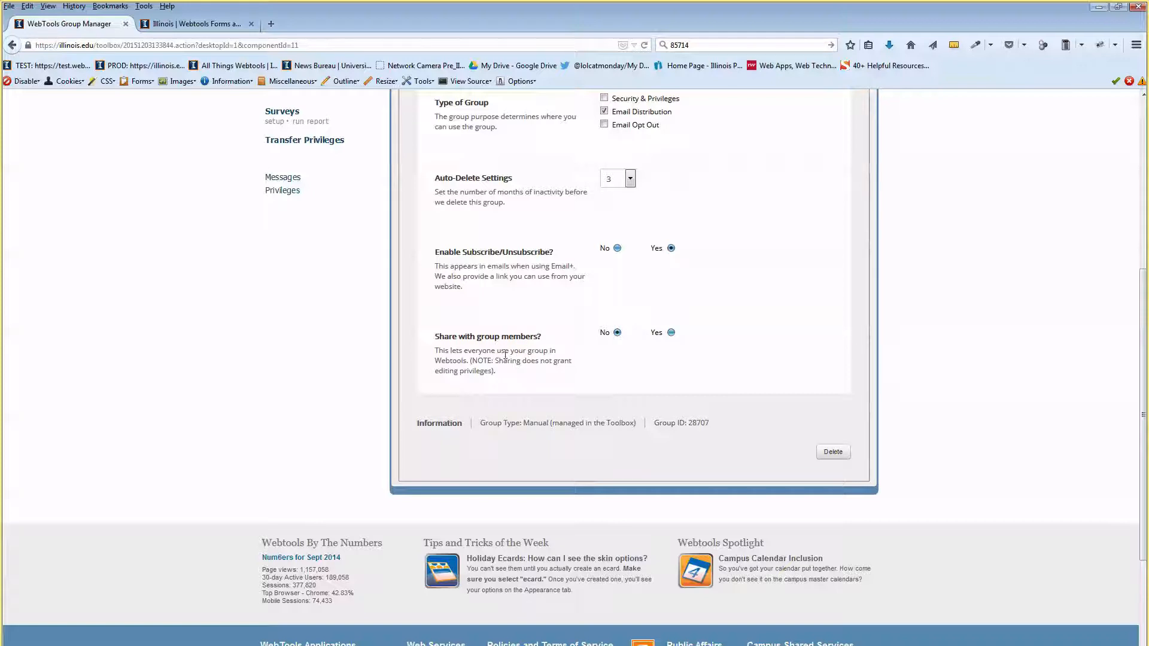
drag(475, 336, 517, 339)
mouse_move(514, 351)
mouse_down()
mouse_move(532, 352)
mouse_move(488, 362)
mouse_move(501, 363)
mouse_up()
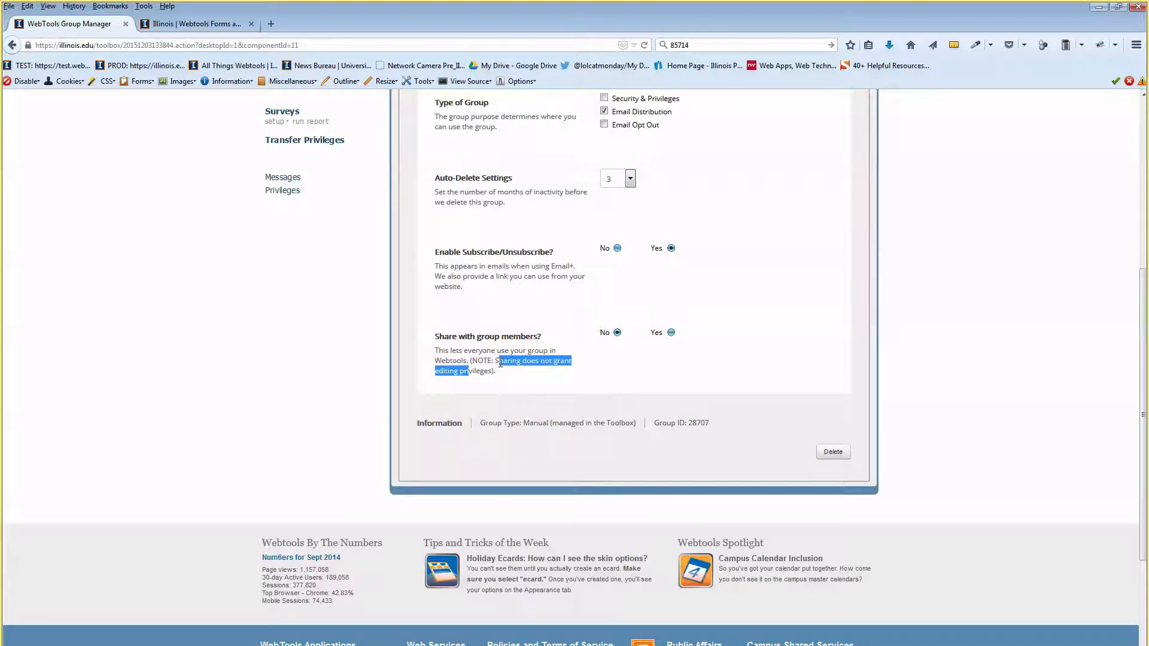
click(486, 340)
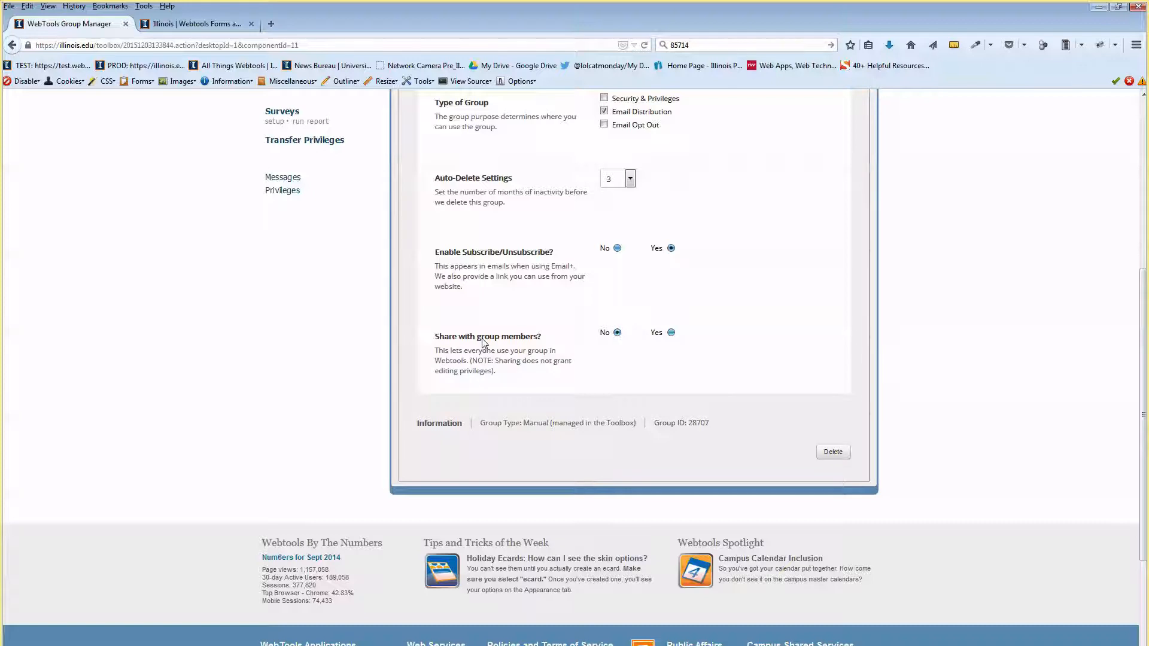
drag(485, 337, 494, 344)
scroll(553, 363, up, 2)
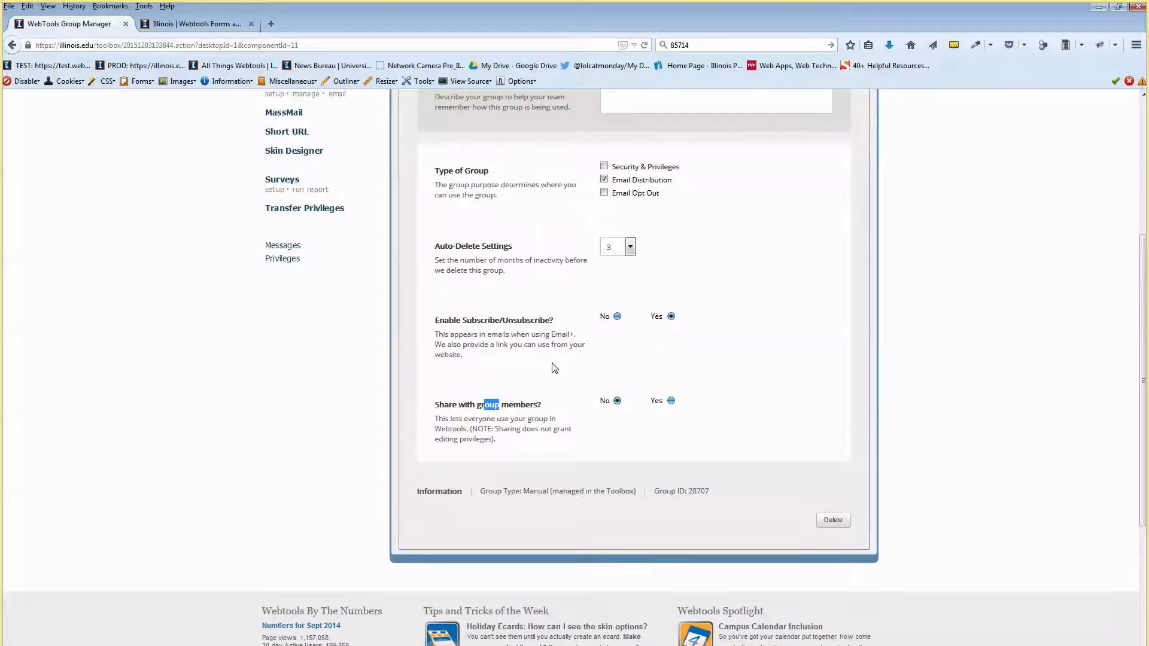
click(545, 412)
Save Demo Group 1's general setup and go to its empty Users list.
scroll(671, 433, up, 5)
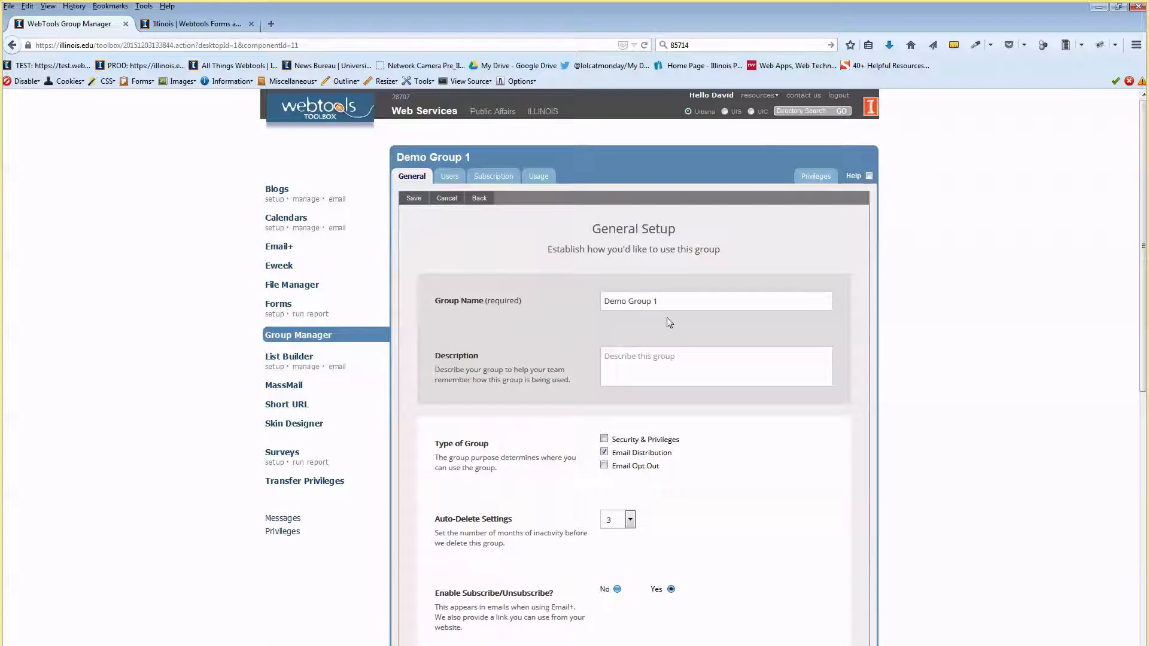
click(412, 198)
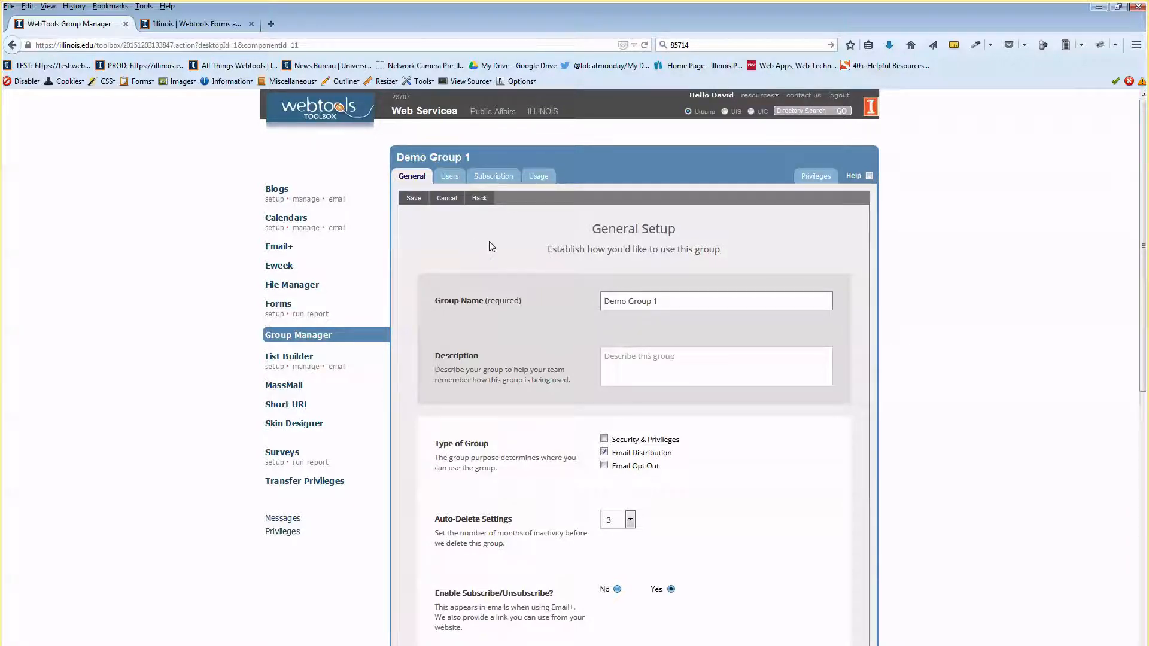
click(457, 175)
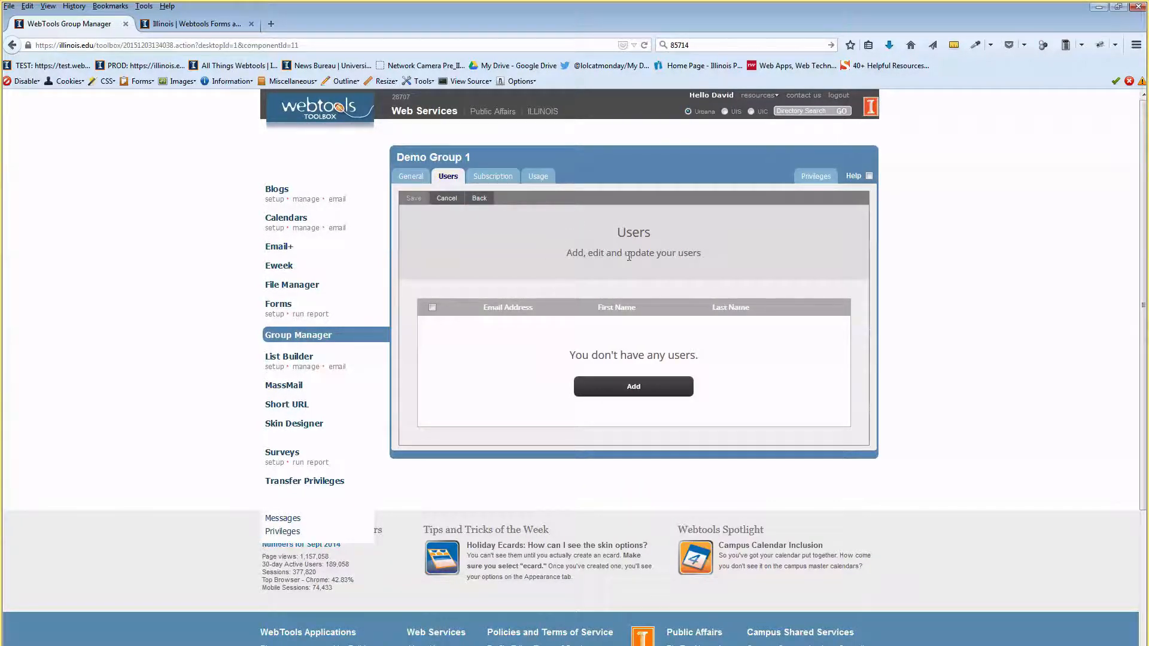
Open Add Users and review the single-user email, firstName and lastName fields, then collapse the form.
click(637, 388)
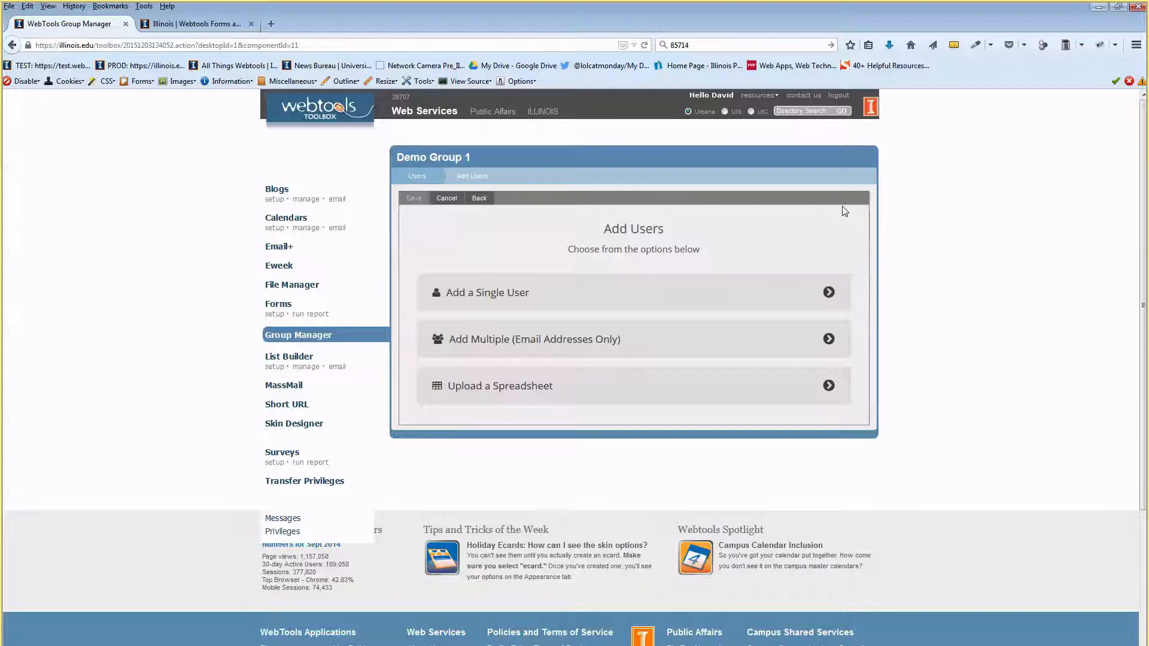
click(551, 293)
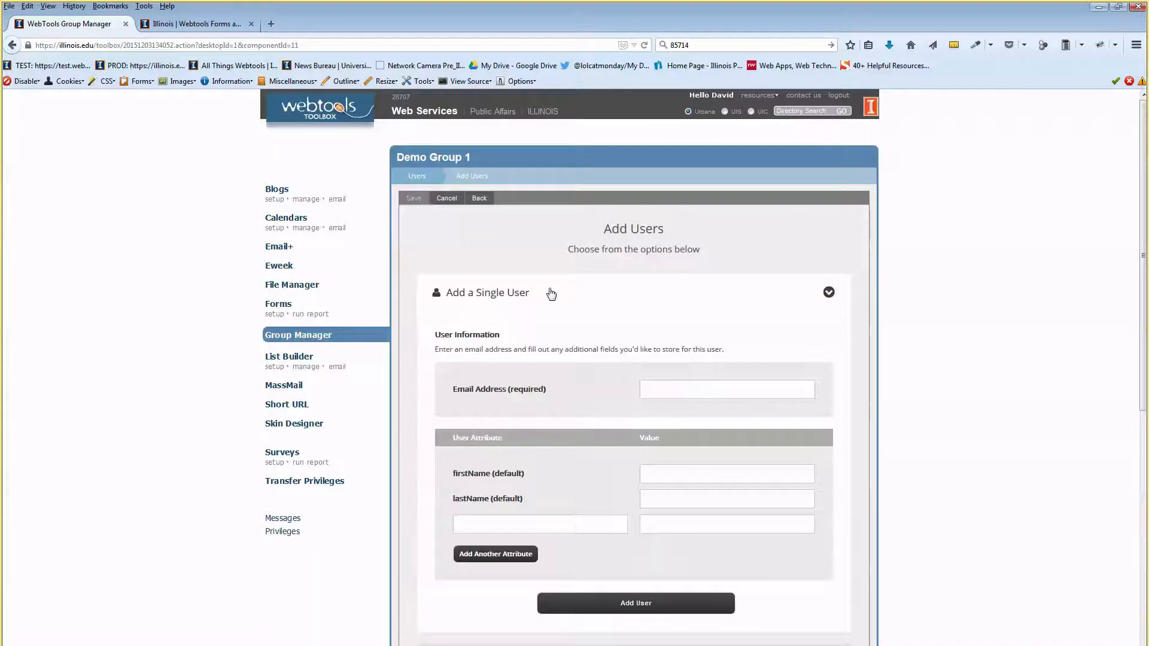
scroll(550, 291, down, 3)
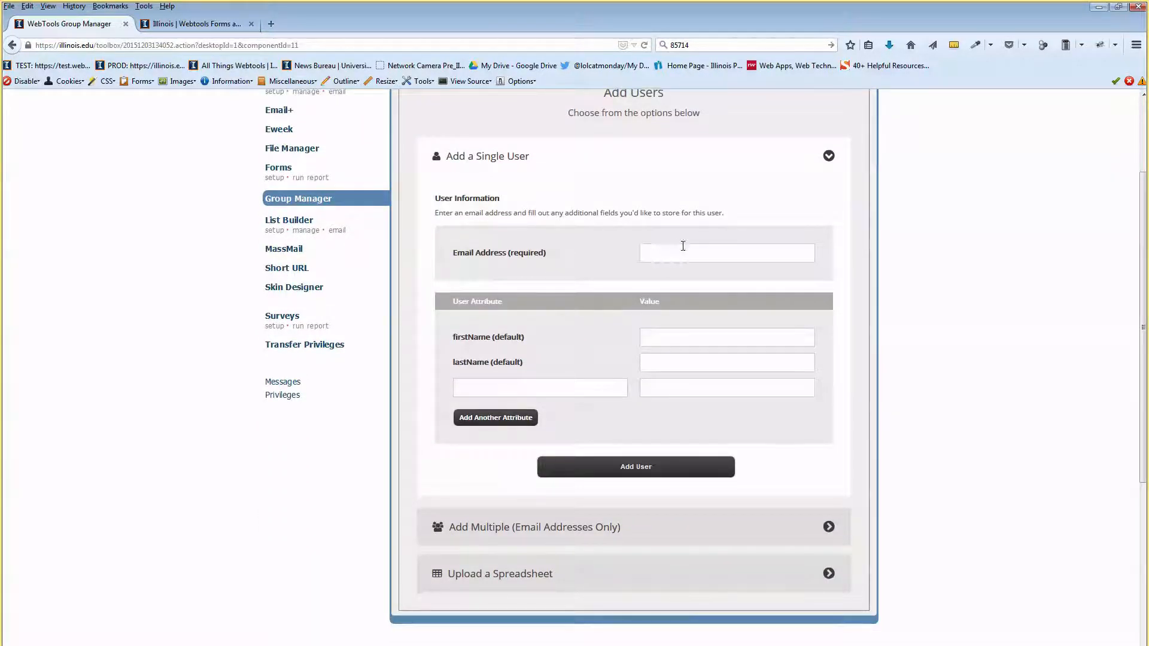
drag(508, 254, 551, 256)
click(667, 254)
click(621, 255)
click(663, 362)
click(661, 383)
click(659, 360)
click(658, 337)
click(646, 164)
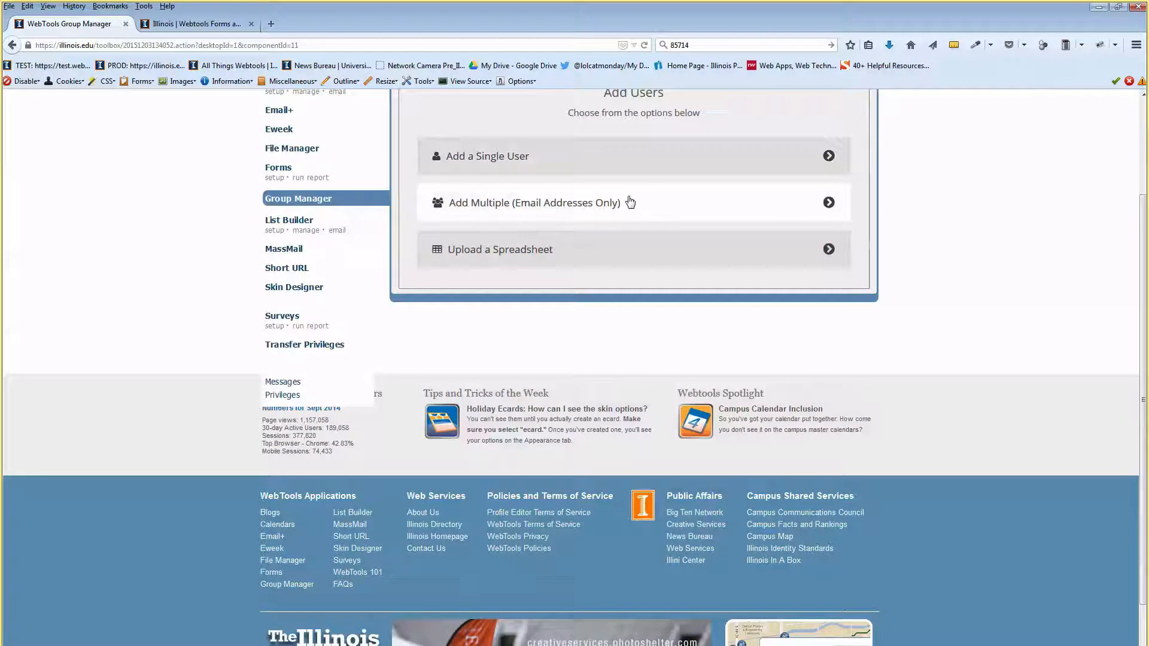
Expand 'Add Multiple (Email Addresses Only)' and highlight its carriage-return separation rule.
click(557, 205)
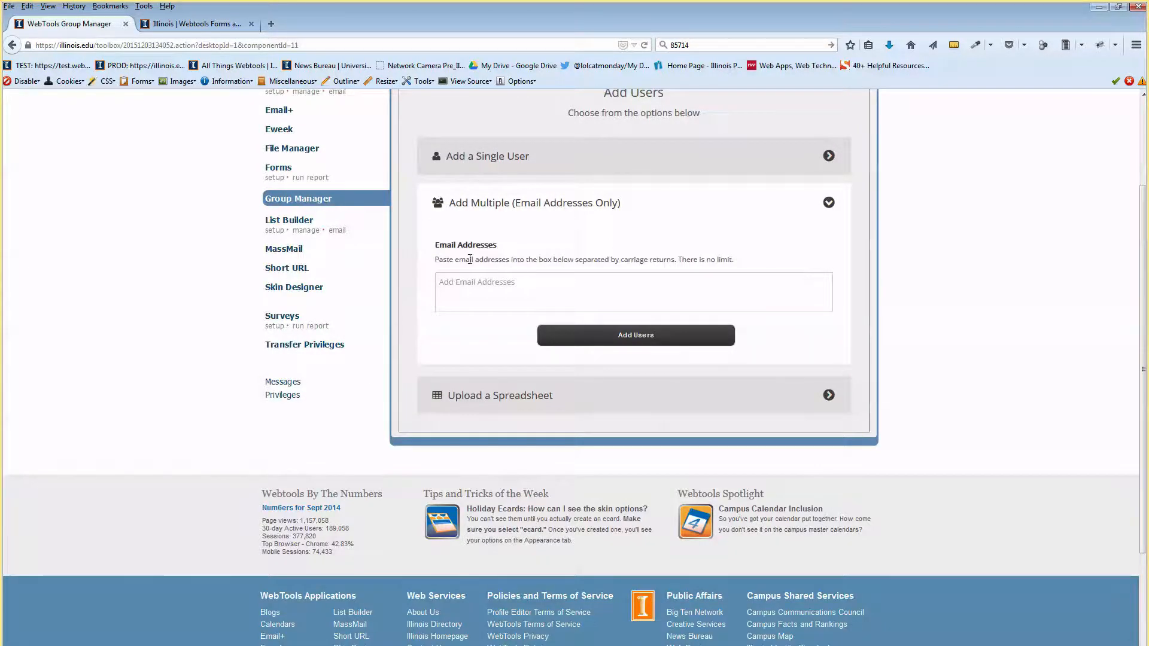
drag(450, 260, 492, 246)
click(465, 257)
drag(587, 259, 656, 257)
double_click(664, 258)
drag(675, 259, 580, 264)
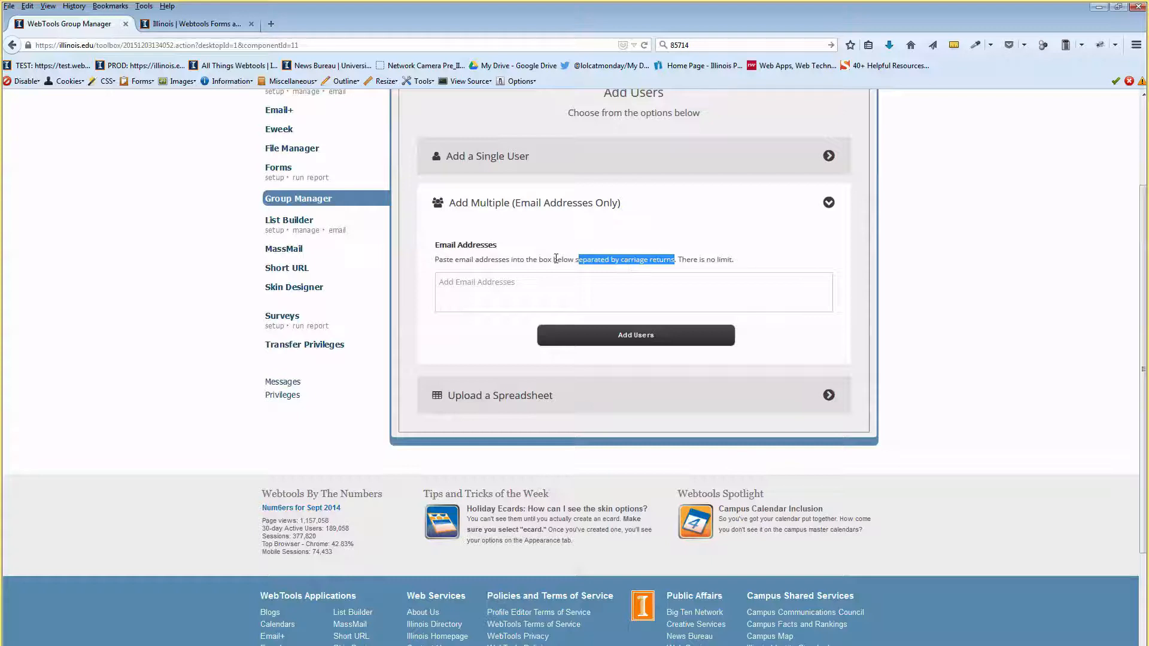
click(523, 277)
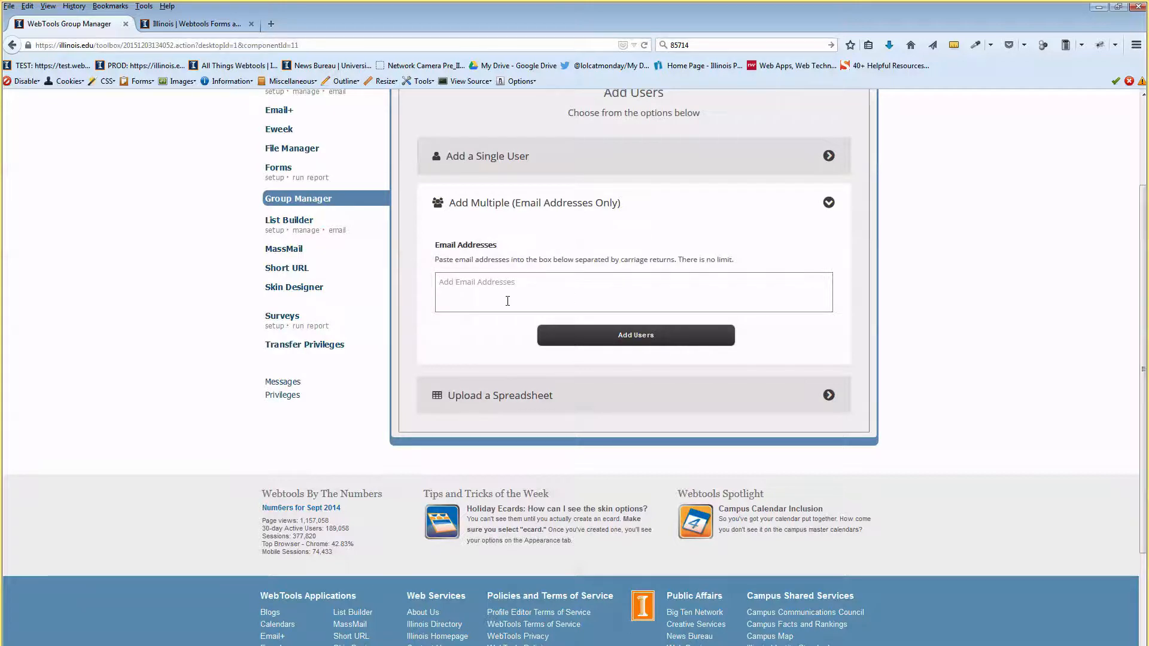
Collapse the multiple-address form and show Upload a Spreadsheet on its Emails Only option.
click(559, 203)
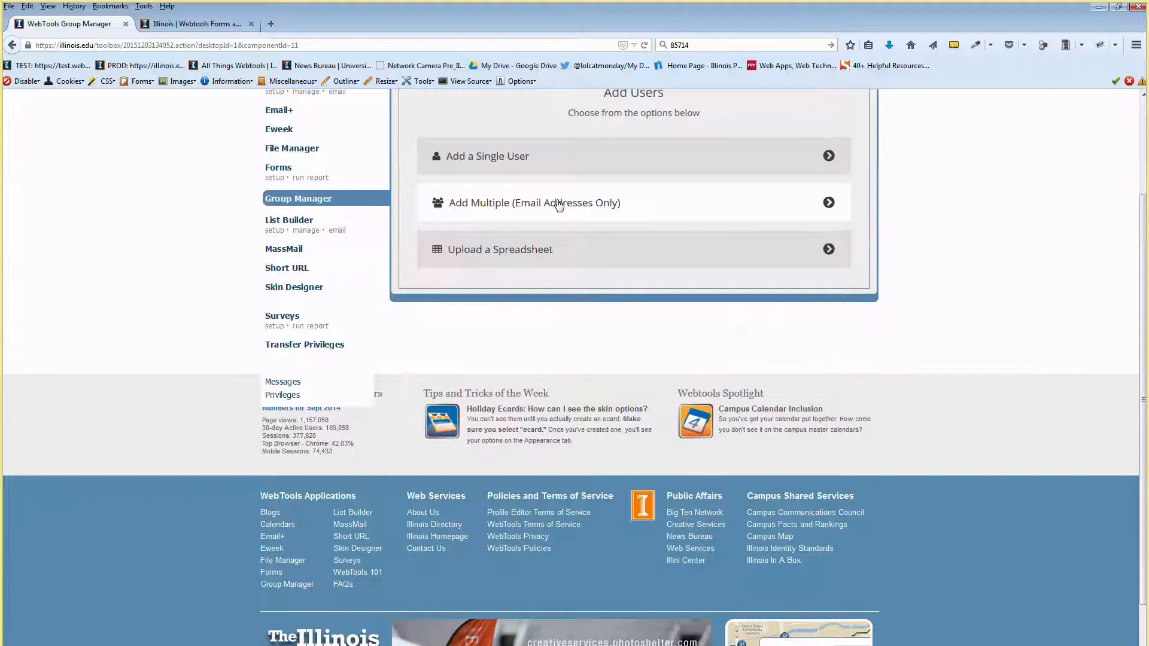
click(516, 252)
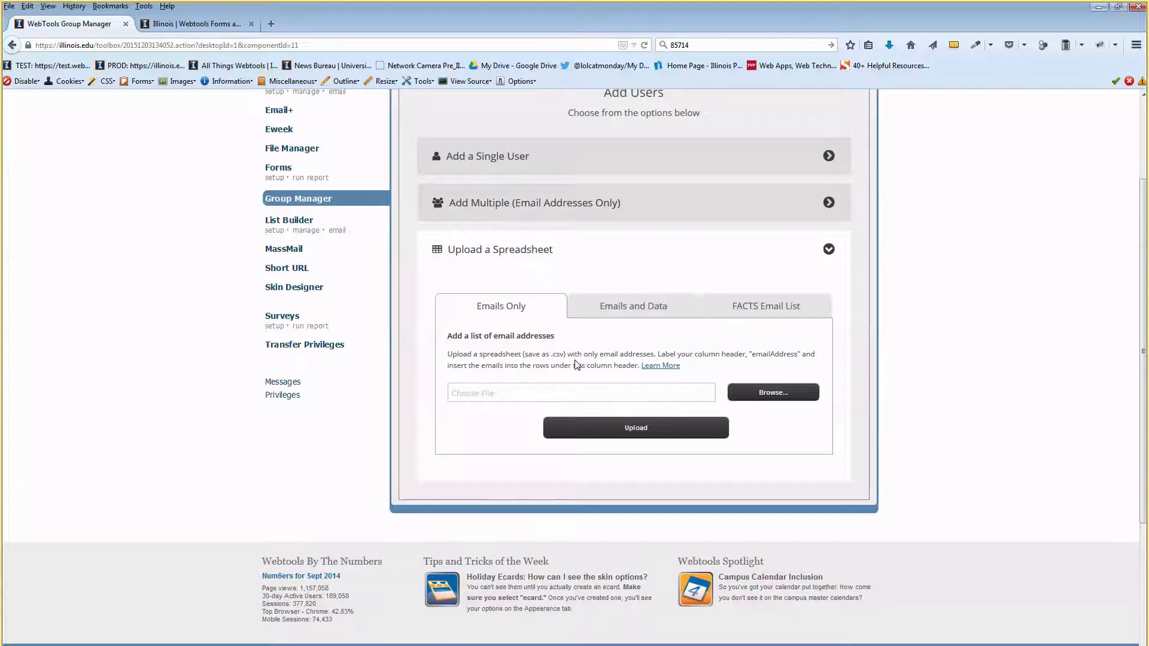
click(565, 210)
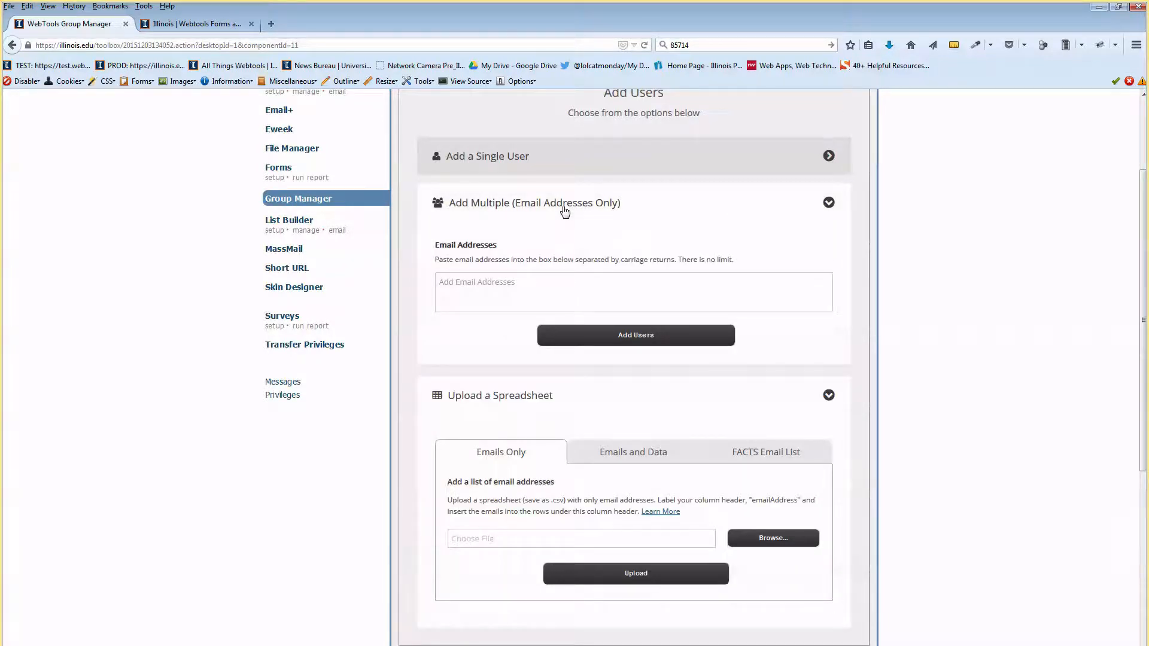
click(565, 210)
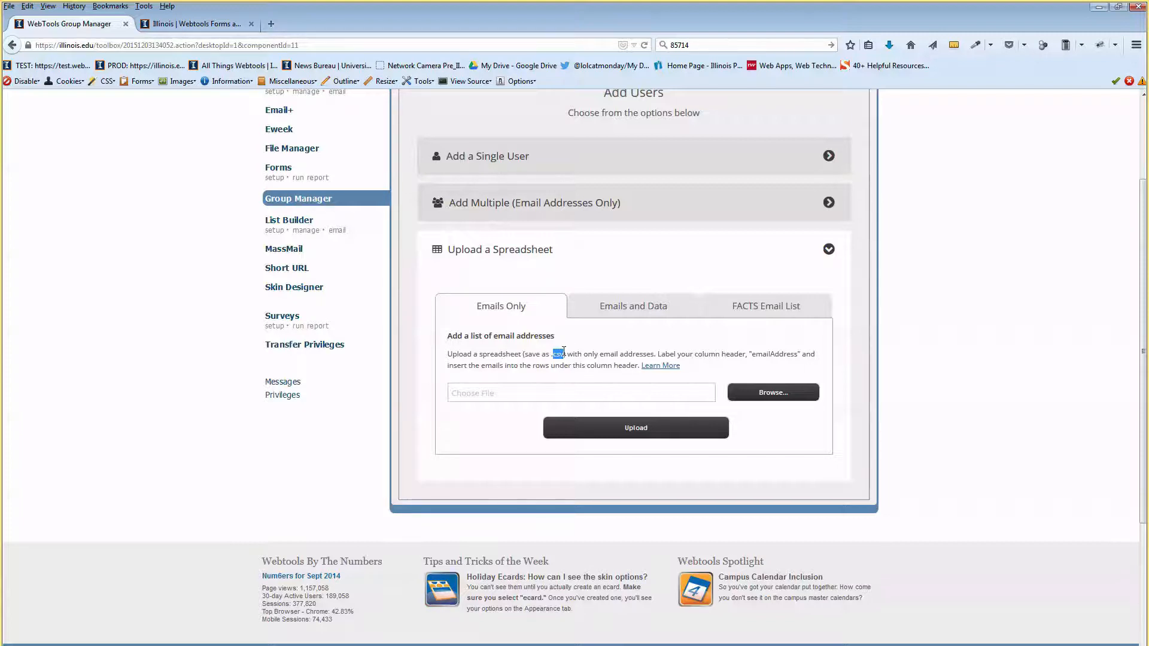
click(571, 351)
Read the Send Targeted Emails post's spreadsheet example, then return to Group Manager.
click(663, 367)
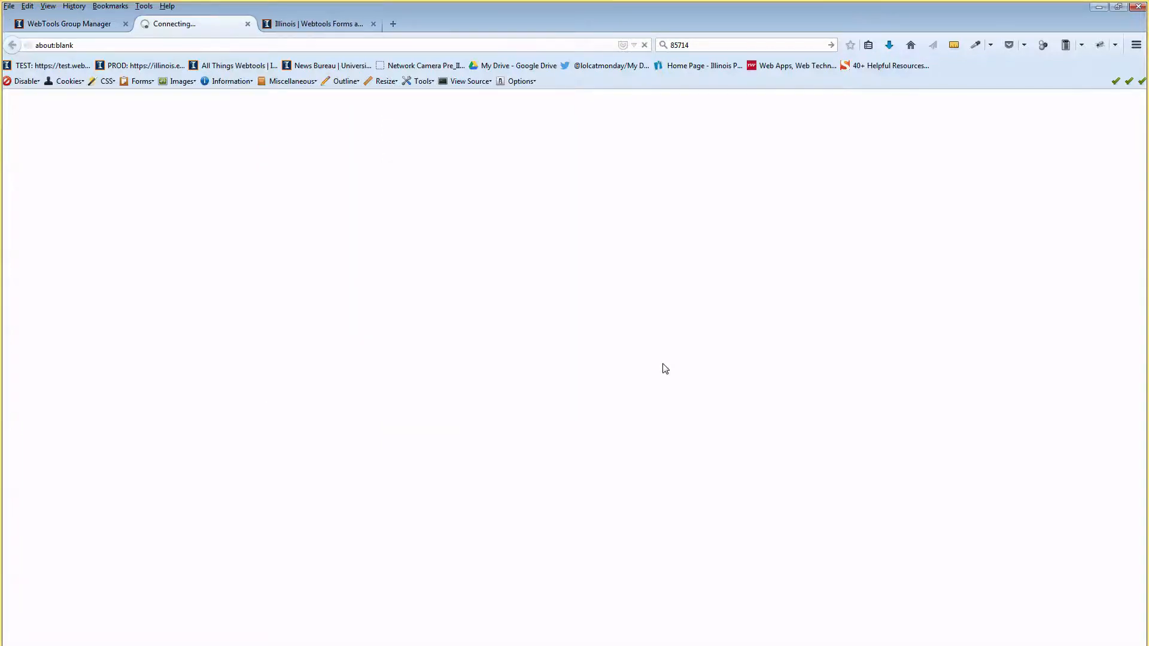
scroll(675, 365, down, 3)
scroll(675, 365, down, 6)
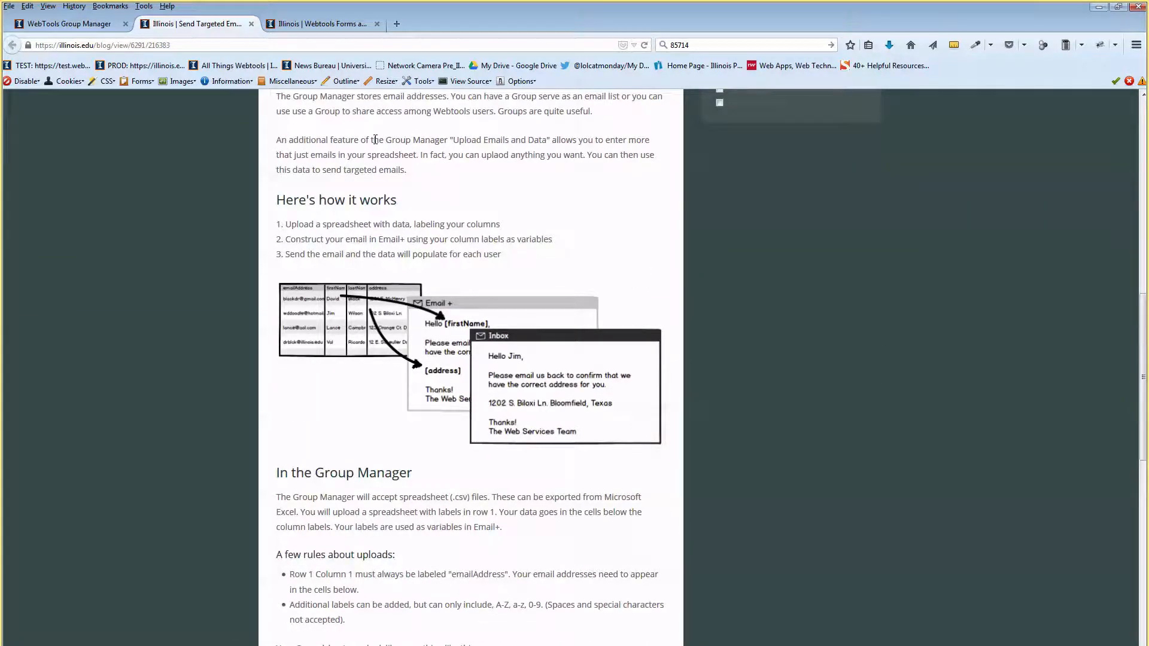
scroll(375, 139, down, 6)
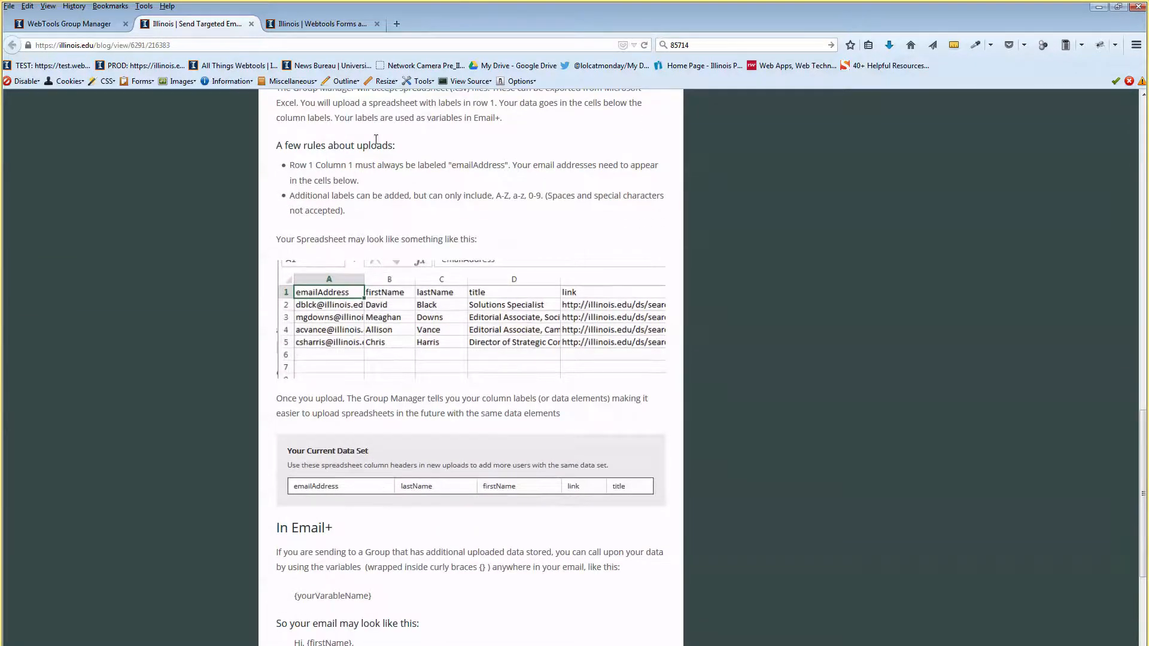
mouse_move(304, 294)
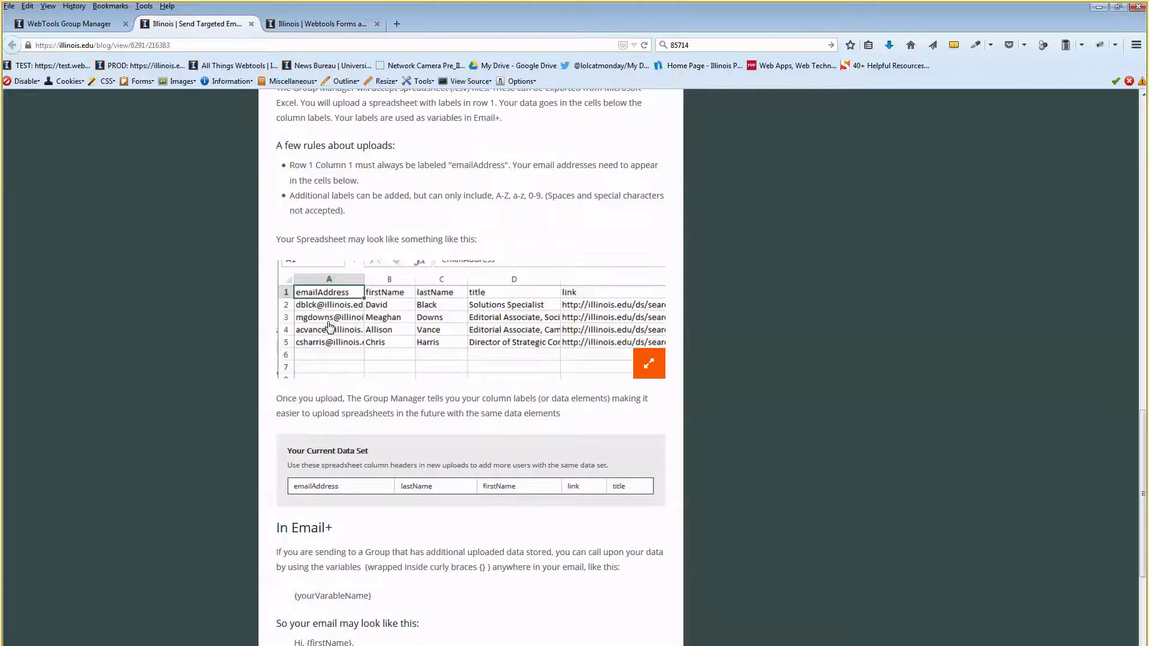
scroll(330, 327, up, 10)
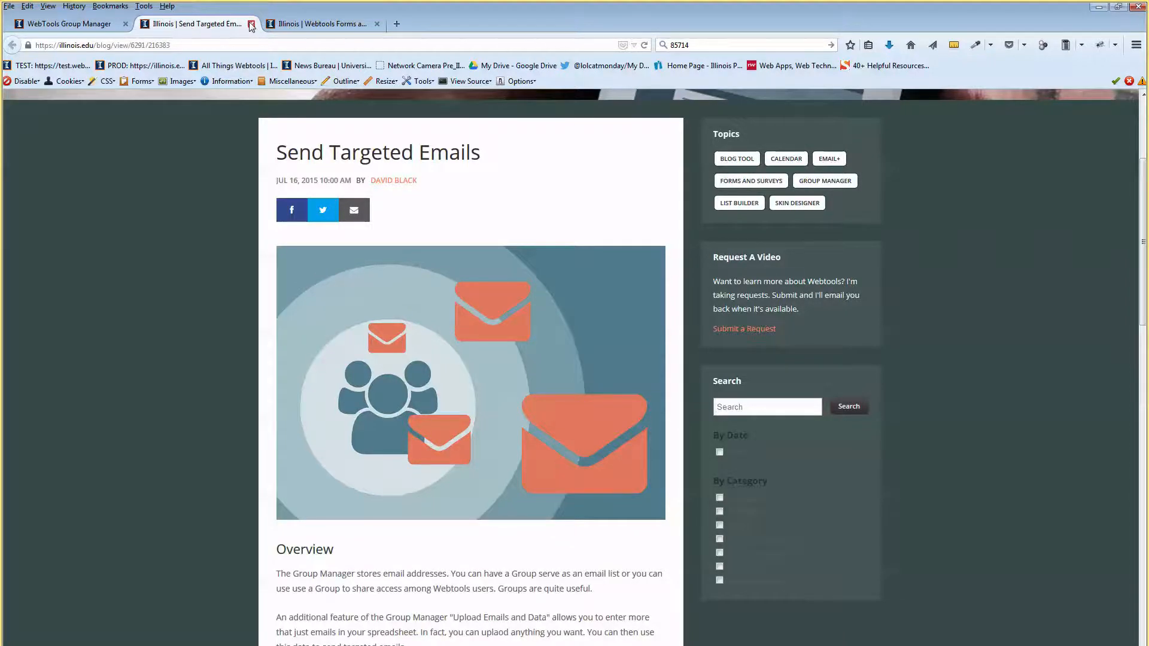
click(75, 28)
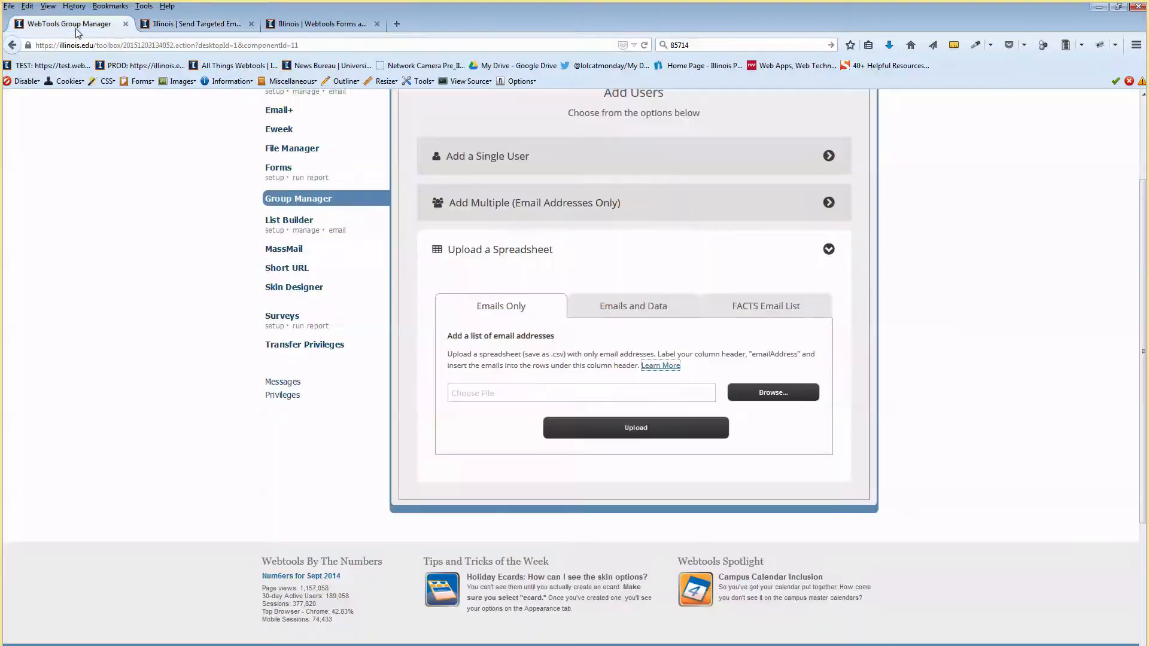
Shrink the browser and open email-first-last.csv from the desktop Great-Ideas folder in Excel.
click(569, 263)
click(569, 262)
drag(486, 335, 538, 330)
drag(648, 8, 730, 12)
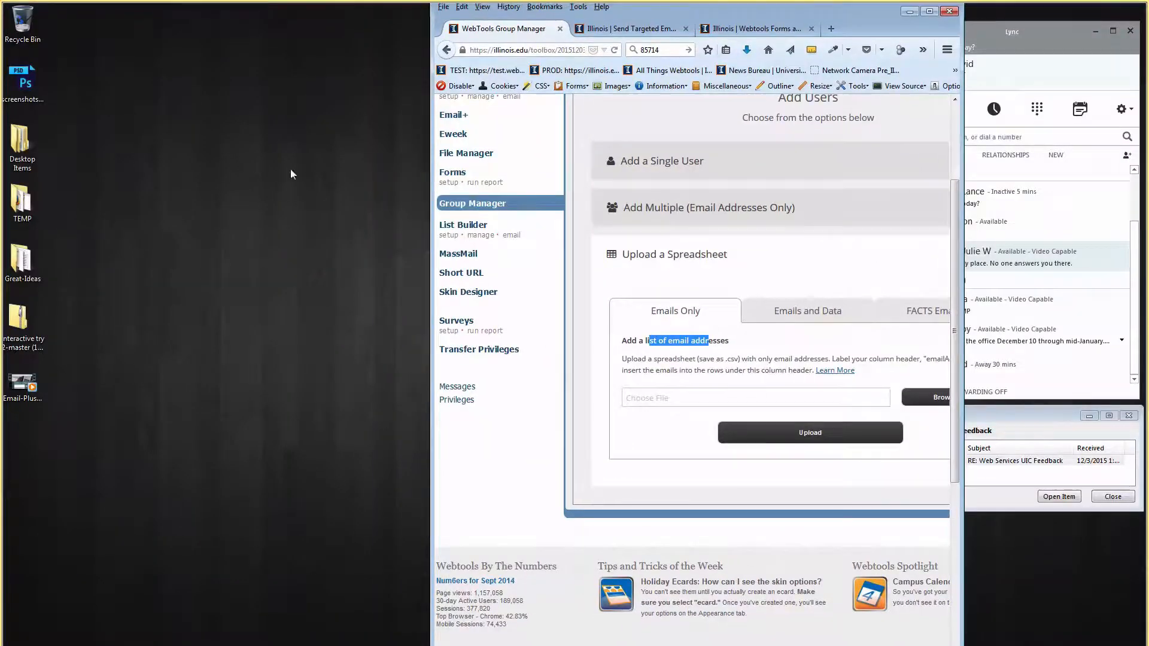
double_click(23, 260)
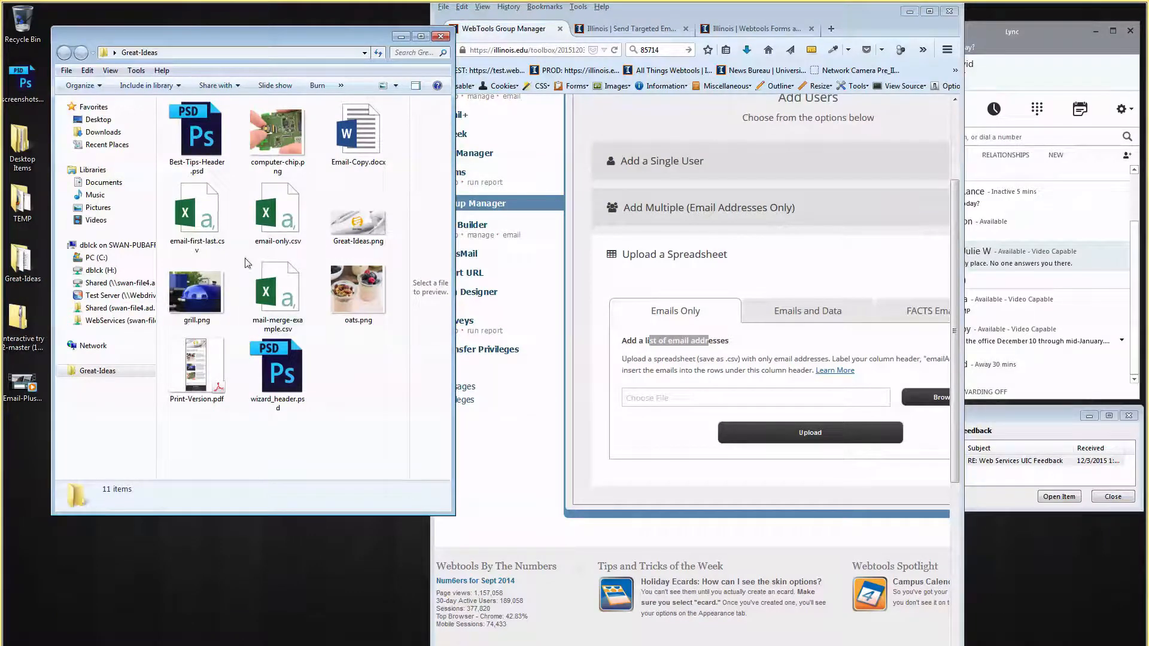
double_click(211, 221)
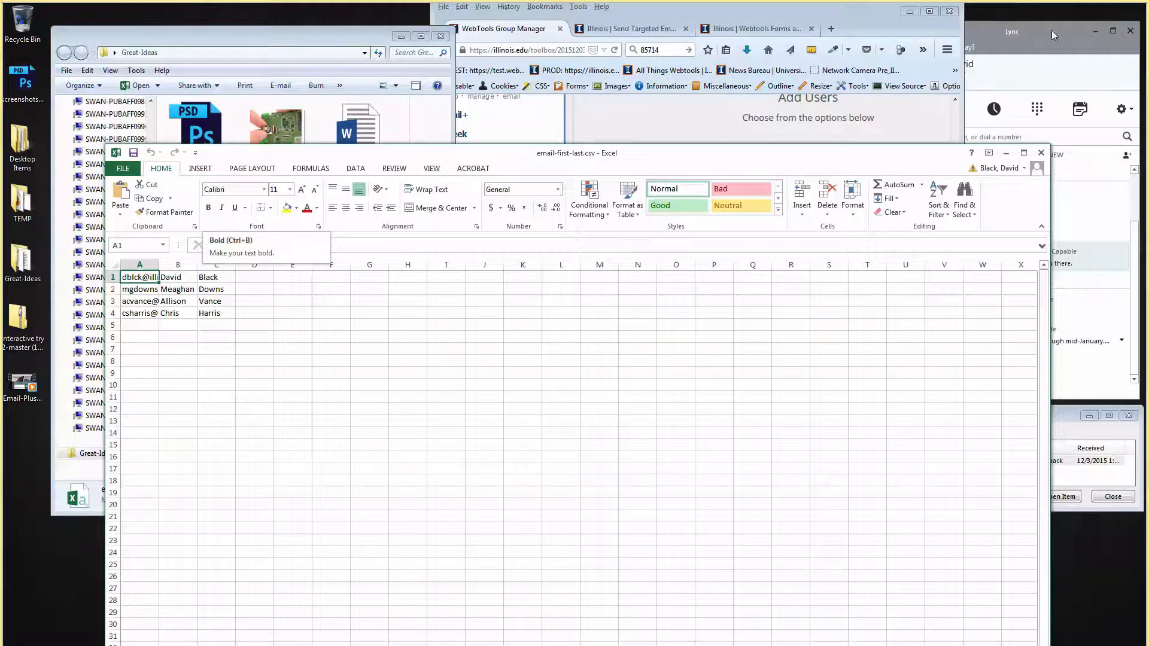
Close the names spreadsheet and open email-only.csv in Excel, widening column A.
click(1041, 153)
double_click(280, 219)
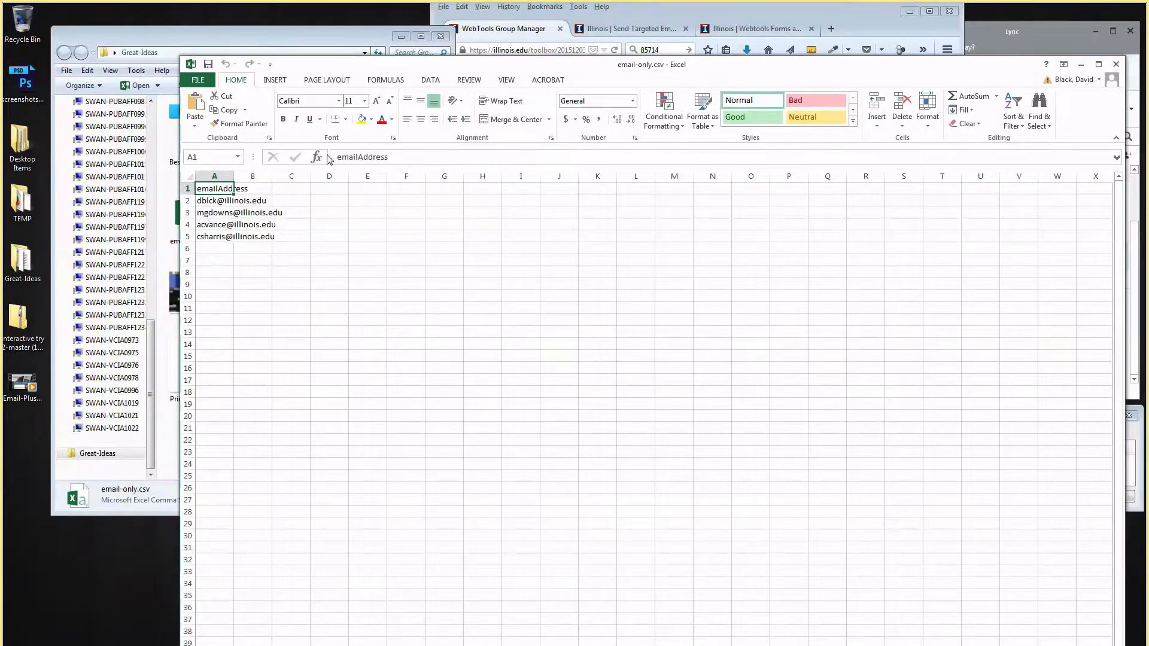
drag(233, 176, 368, 176)
drag(264, 253, 265, 261)
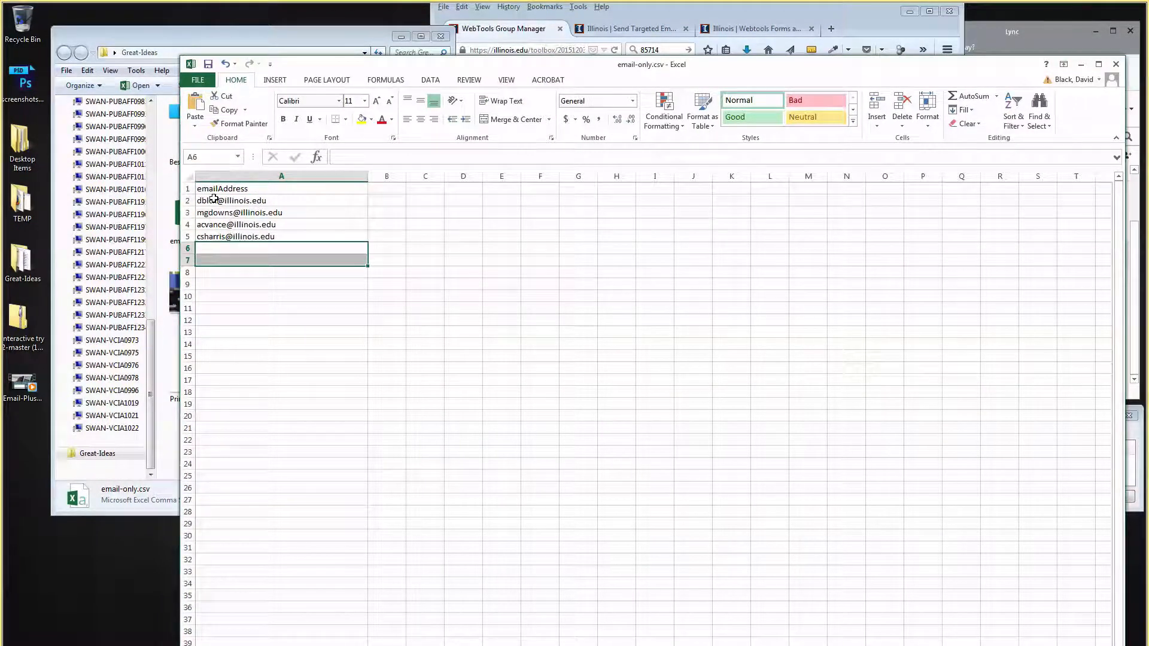
Inspect the emailAddress header in cell A1.
click(185, 189)
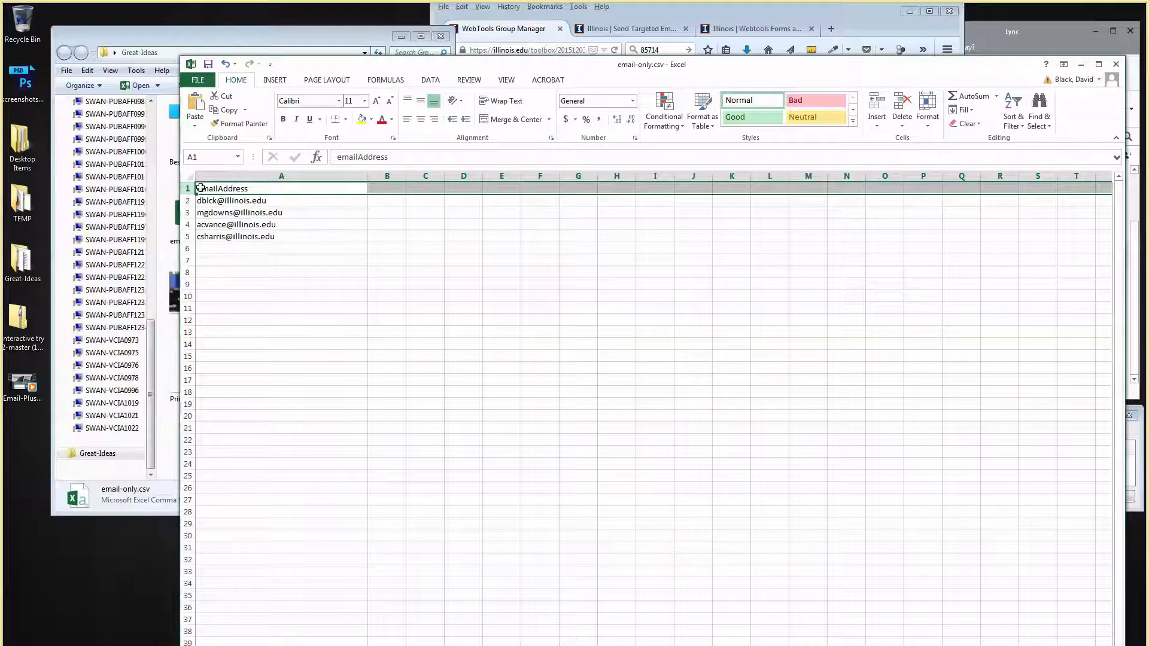
click(206, 188)
double_click(226, 189)
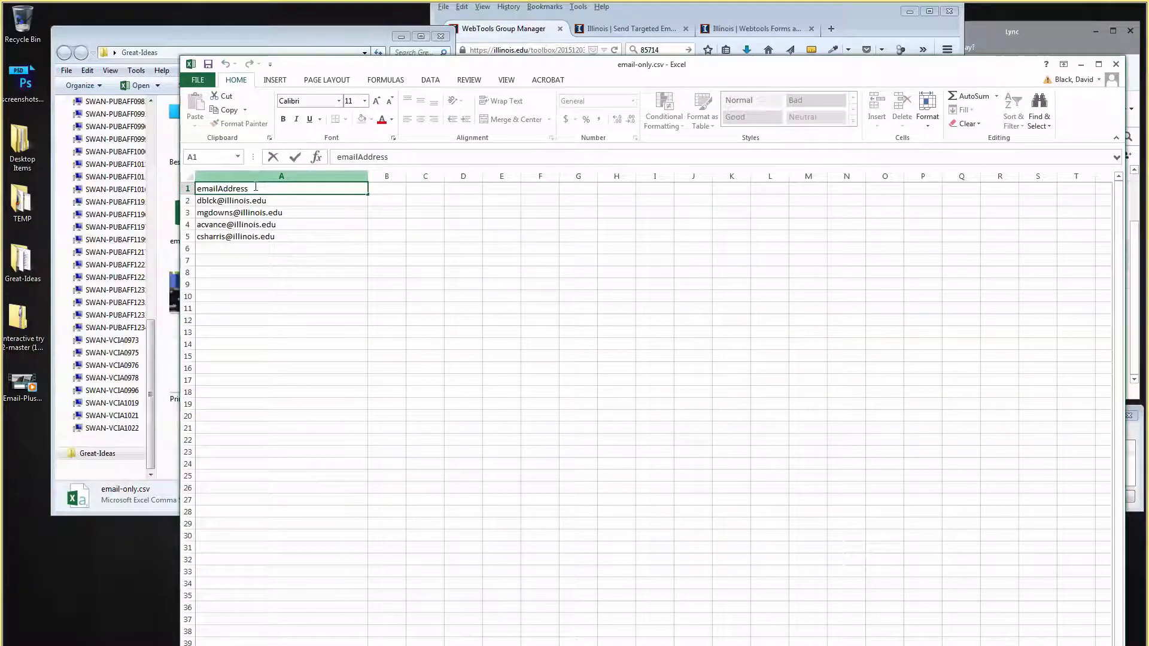
drag(249, 188, 199, 190)
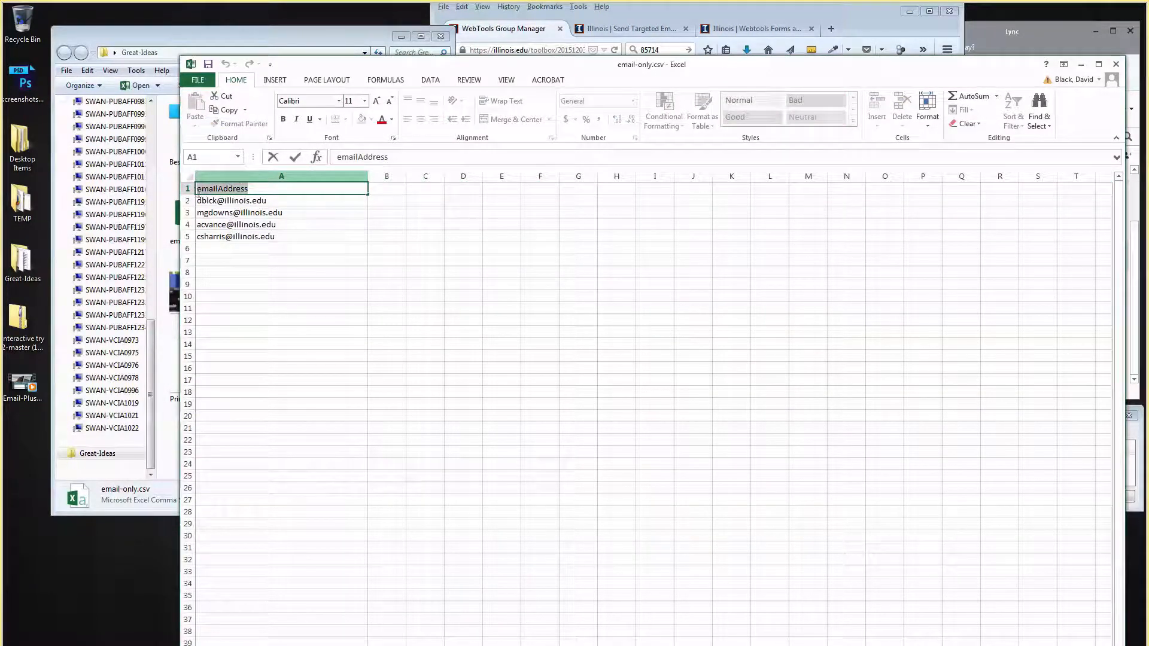
click(226, 188)
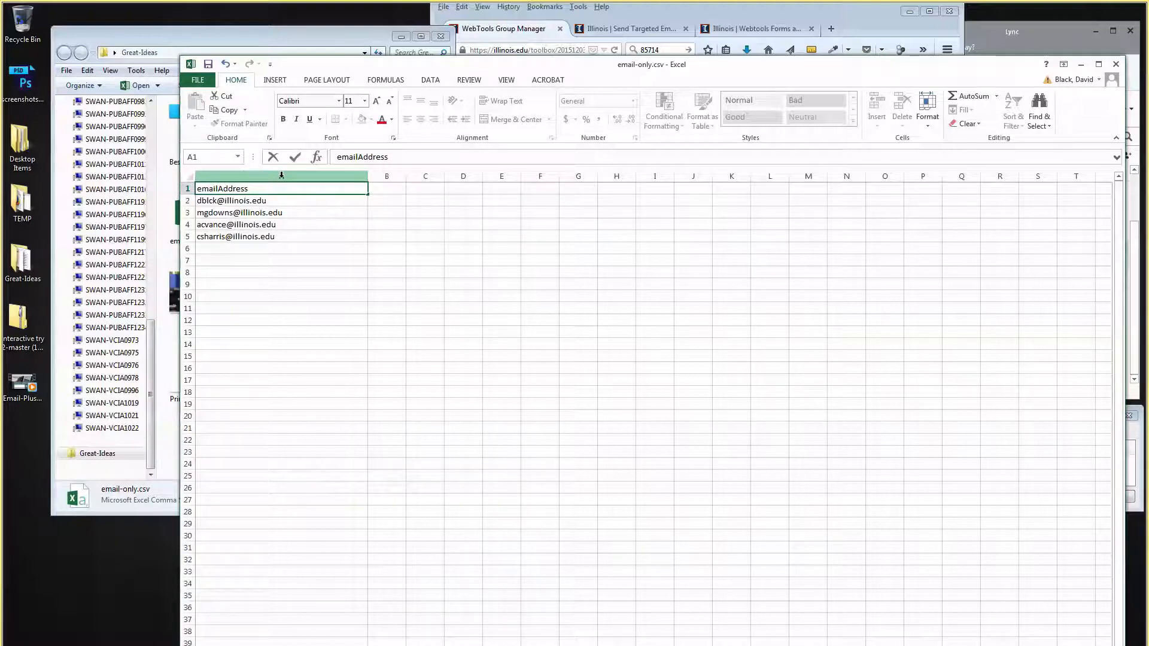
double_click(274, 188)
click(274, 187)
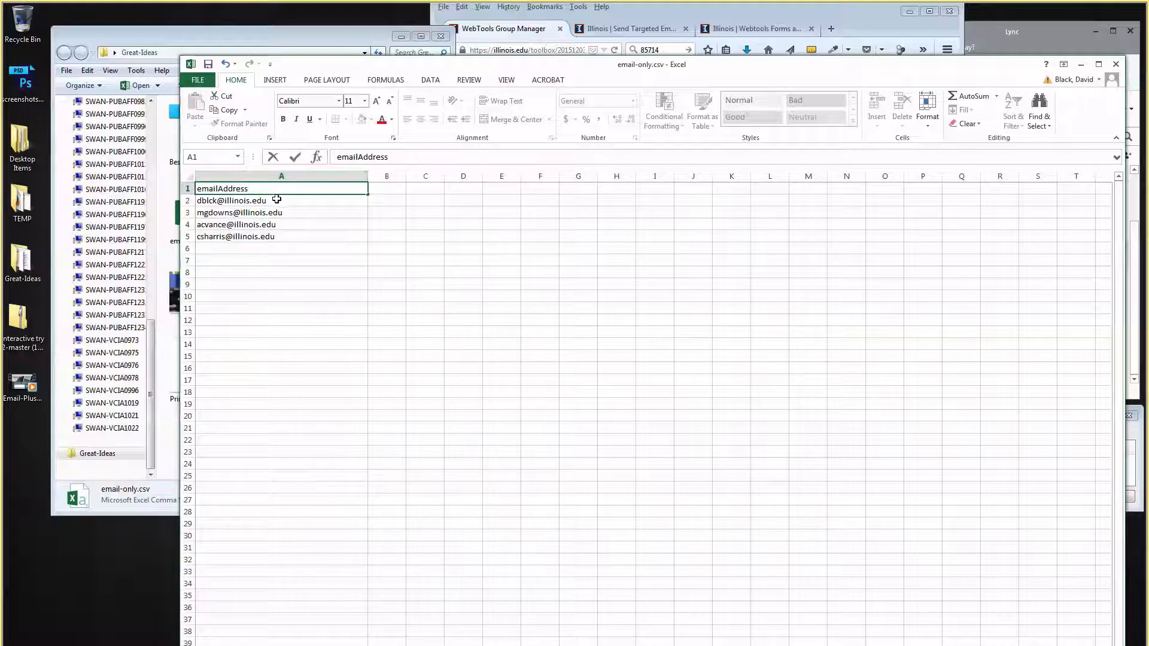
Step through the email addresses in column A and the empty cells below them.
click(276, 200)
click(277, 212)
click(277, 225)
click(275, 236)
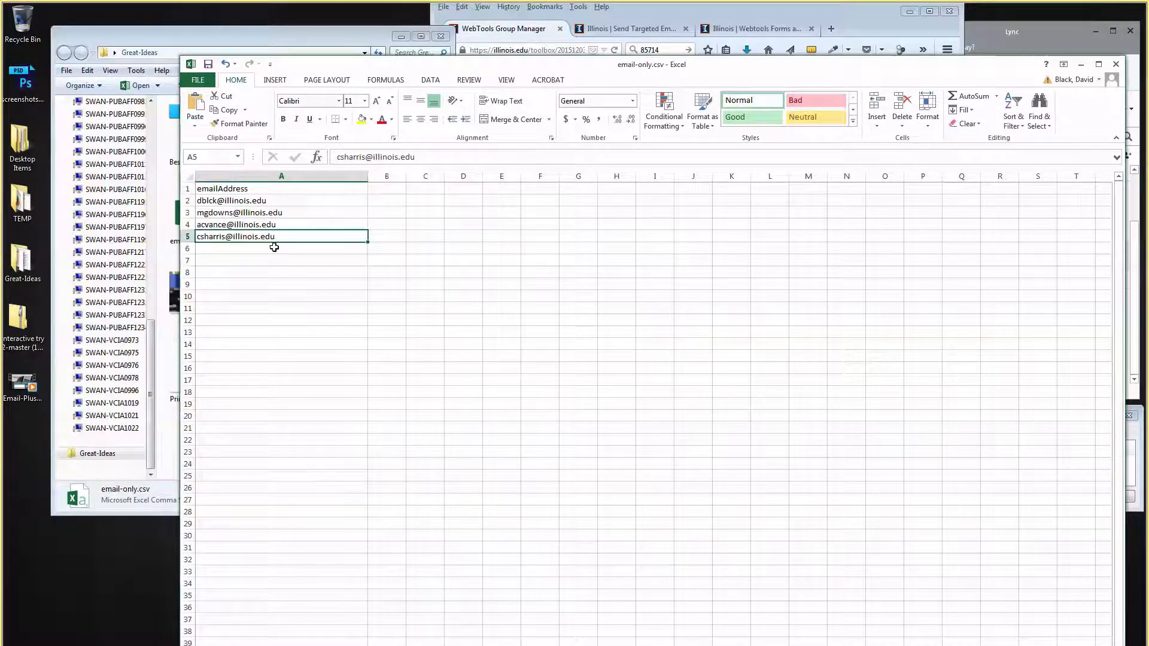
click(273, 249)
click(272, 261)
click(270, 272)
click(269, 285)
click(268, 296)
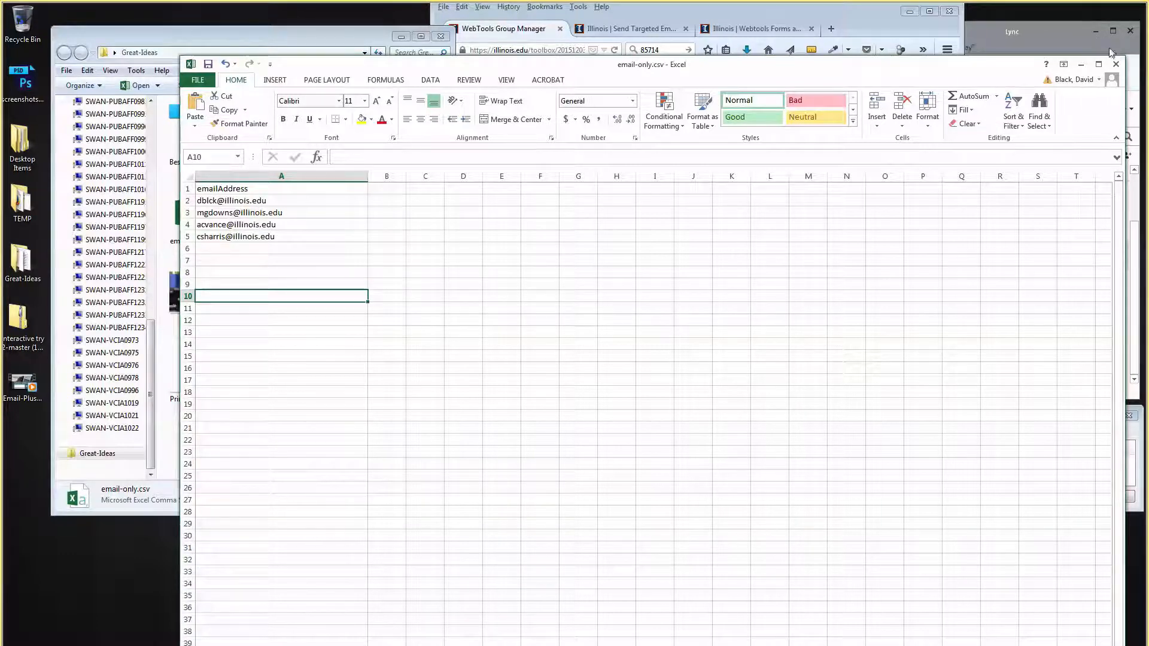
click(207, 203)
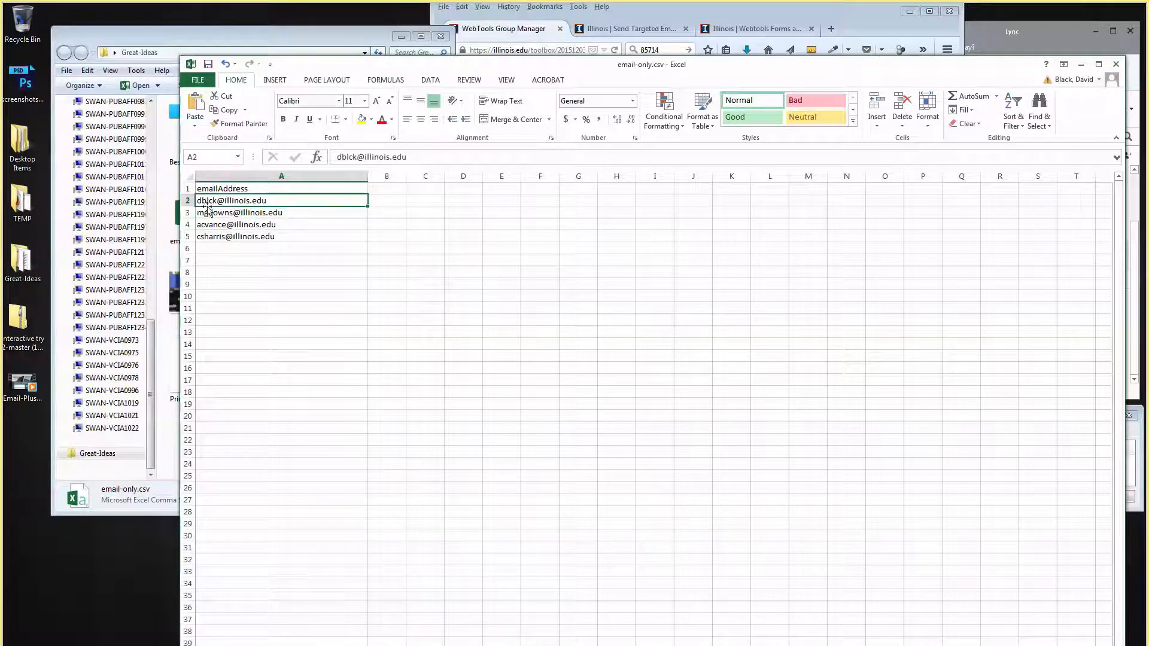
click(207, 215)
click(206, 225)
click(206, 237)
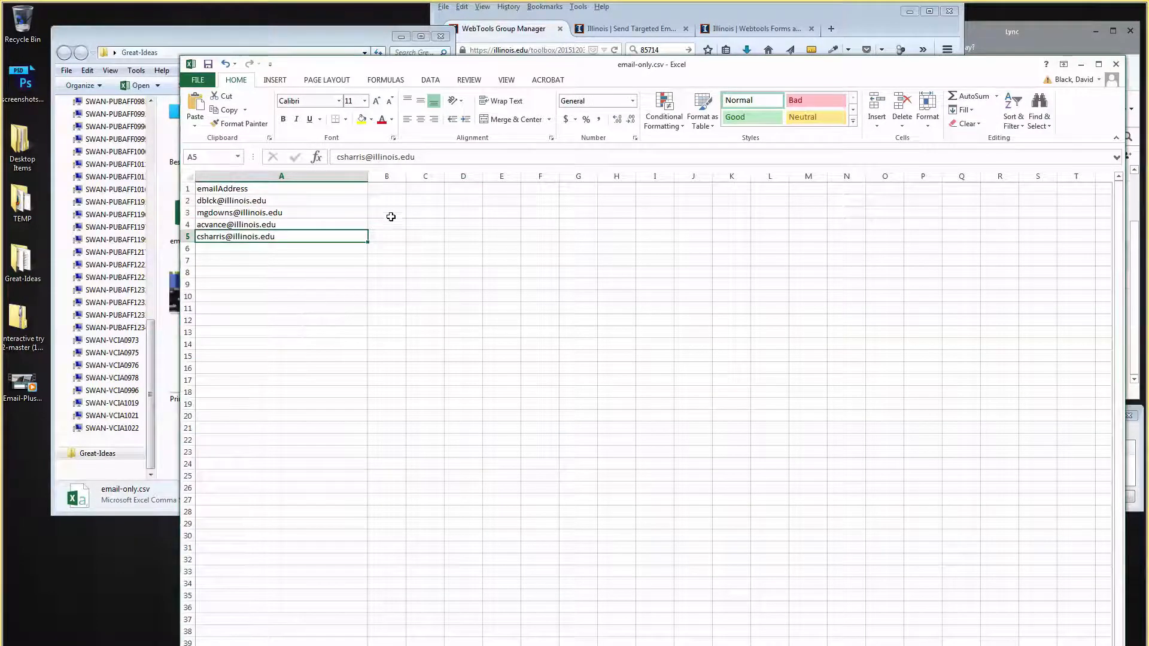
Close email-only.csv without saving and collapse the spreadsheet upload section.
click(1115, 64)
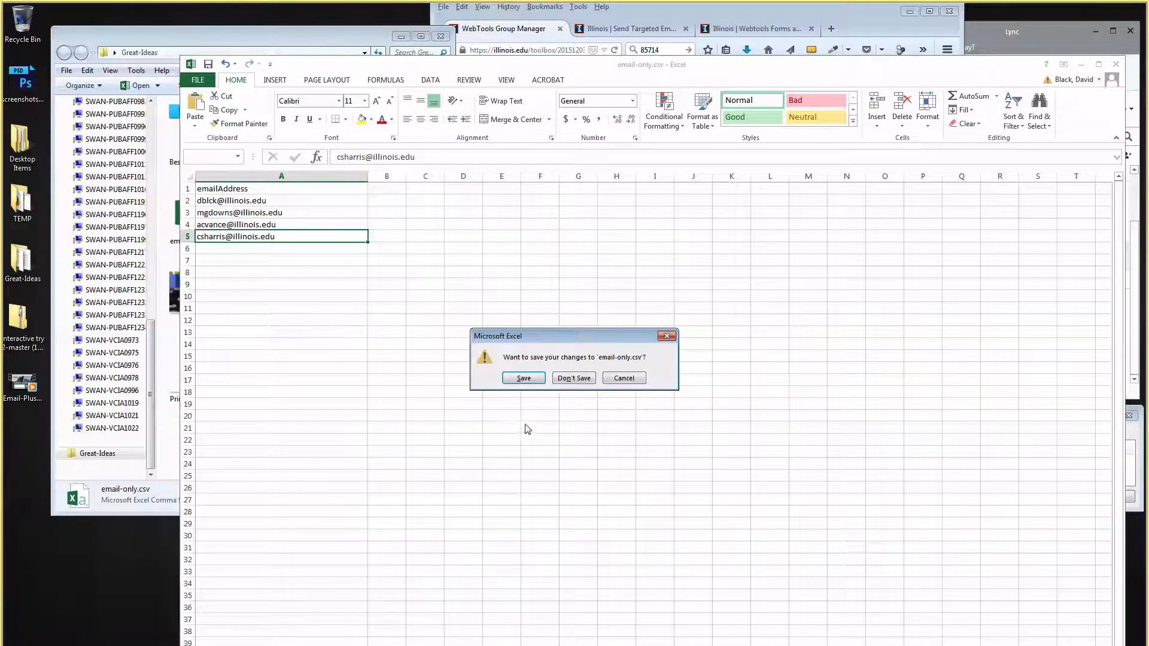
click(574, 378)
click(801, 263)
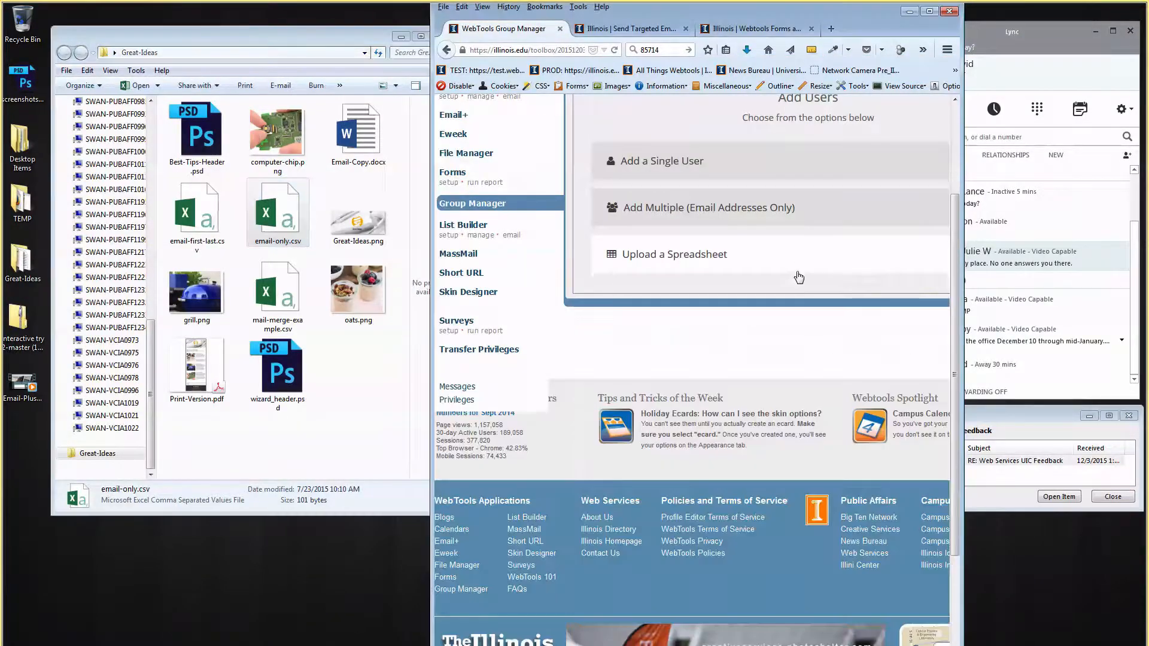
click(789, 264)
click(726, 310)
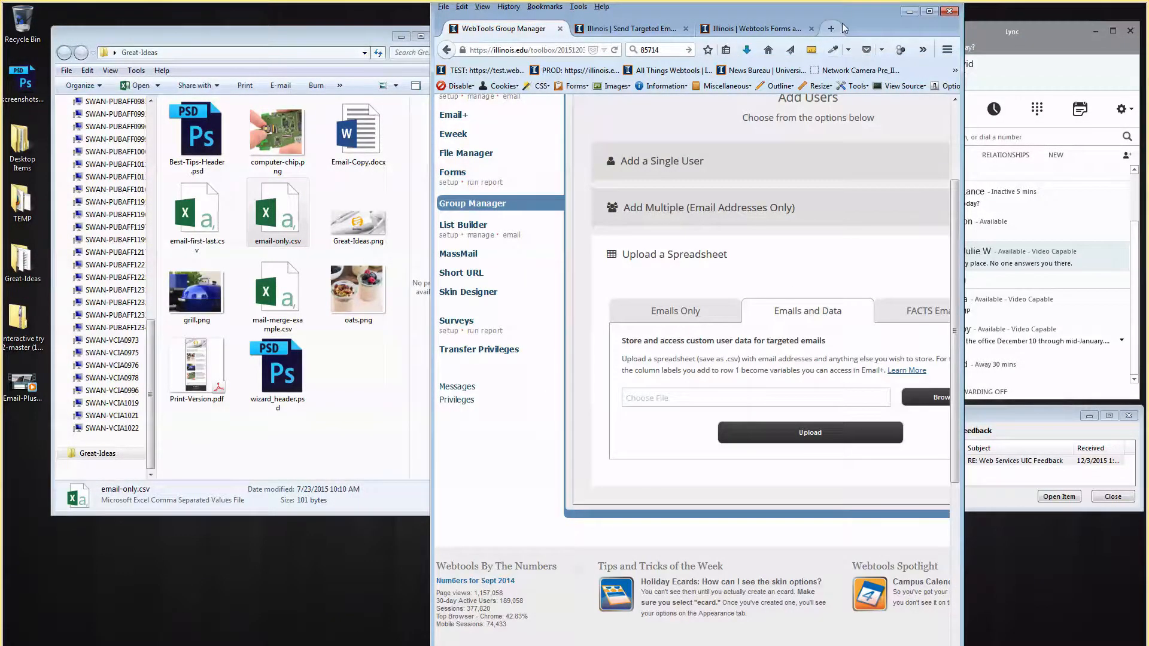
drag(853, 18, 812, 1)
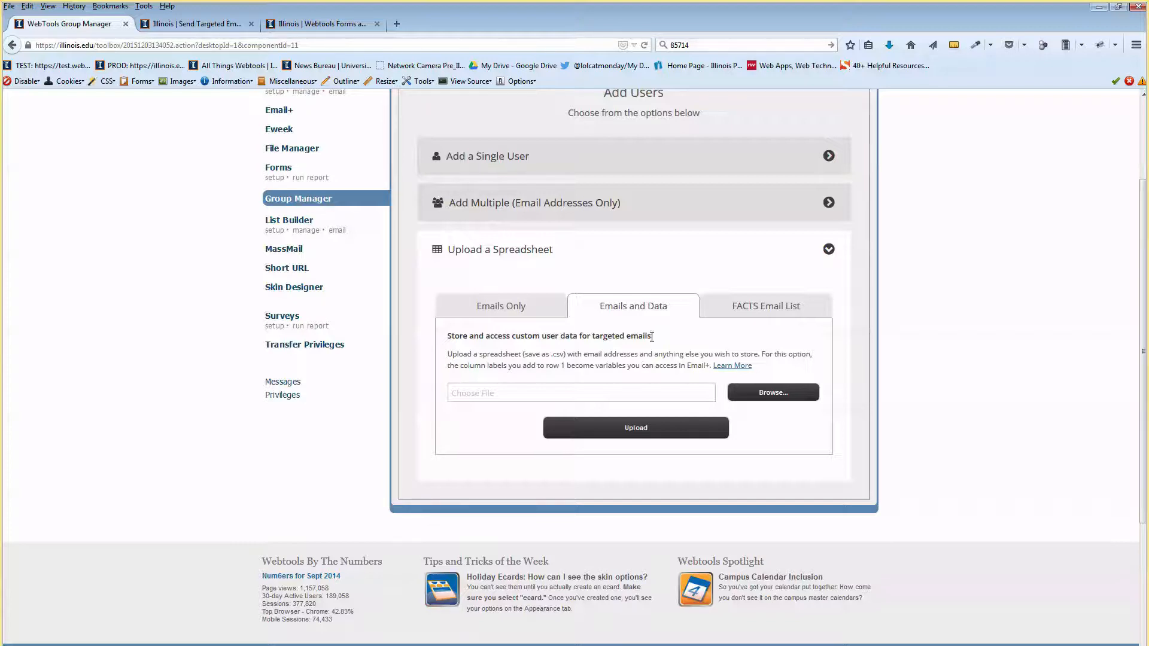
click(770, 314)
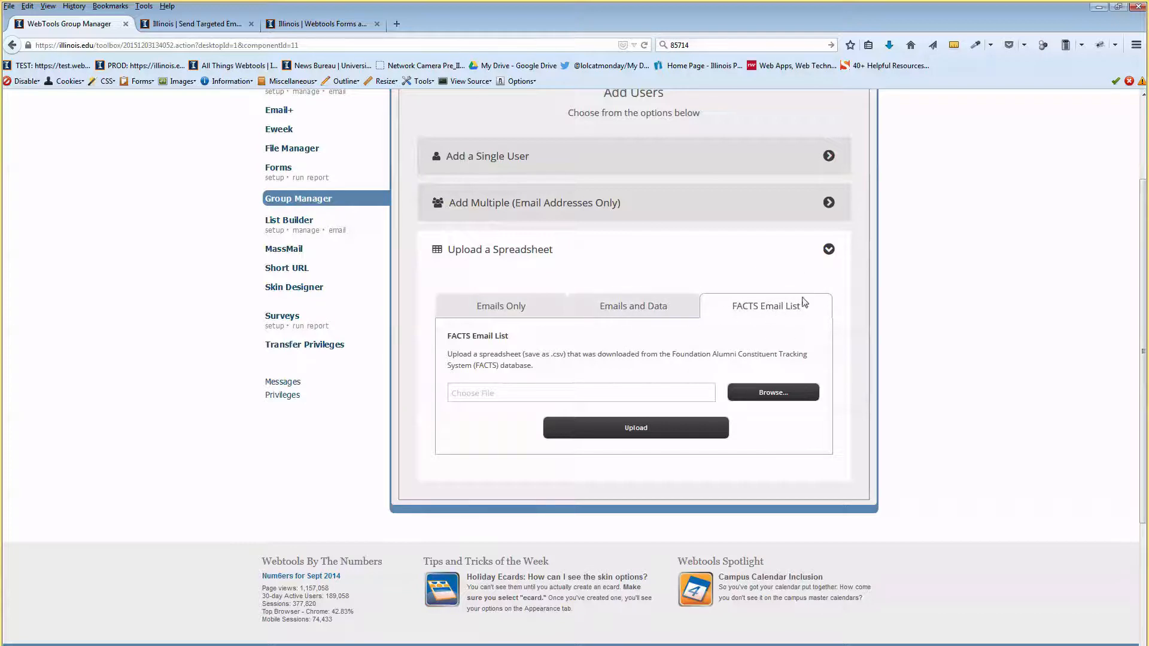
click(516, 308)
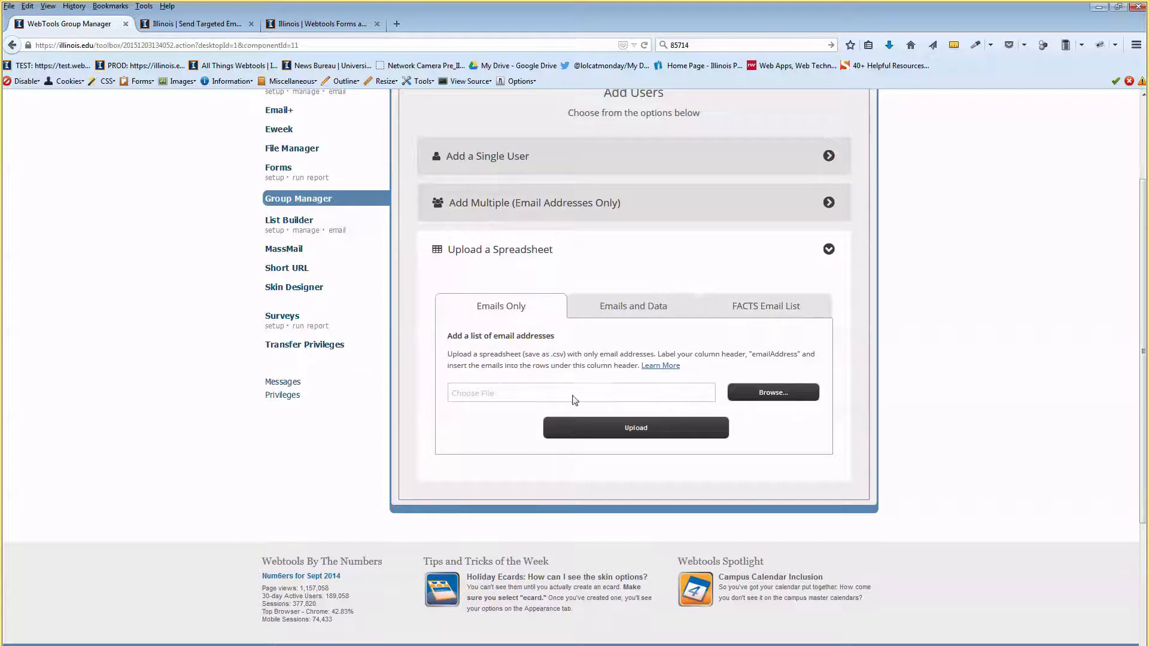
scroll(650, 402, up, 2)
click(601, 326)
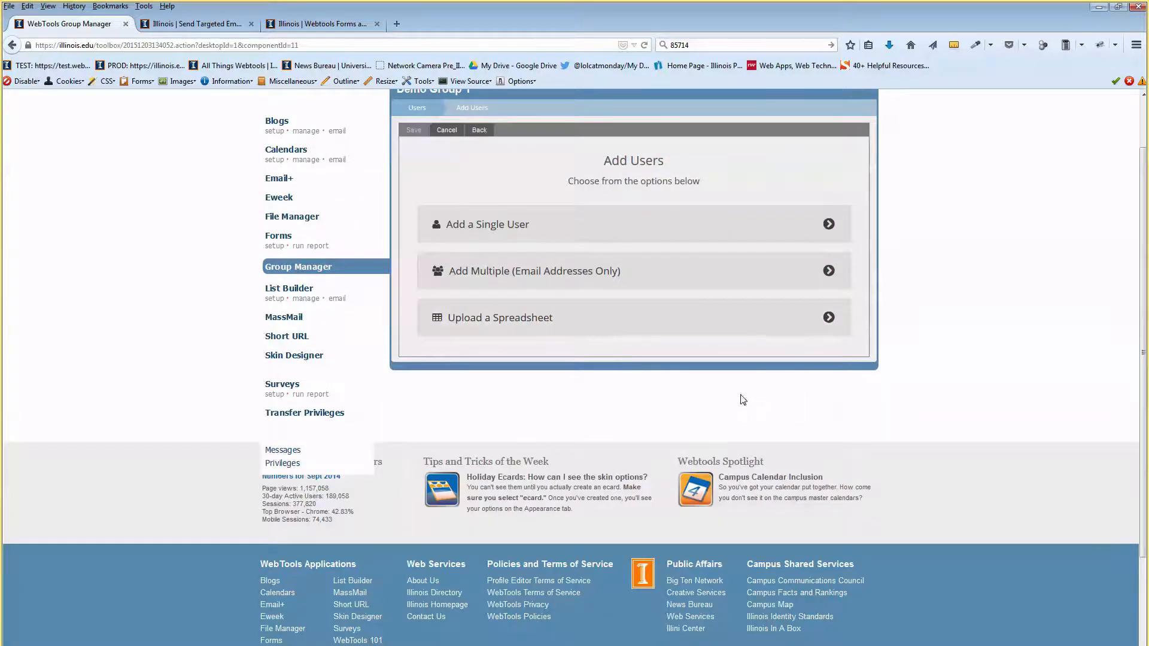
Add one user to Demo Group 1 by email address only, confirm, and return to Users.
click(628, 229)
click(677, 317)
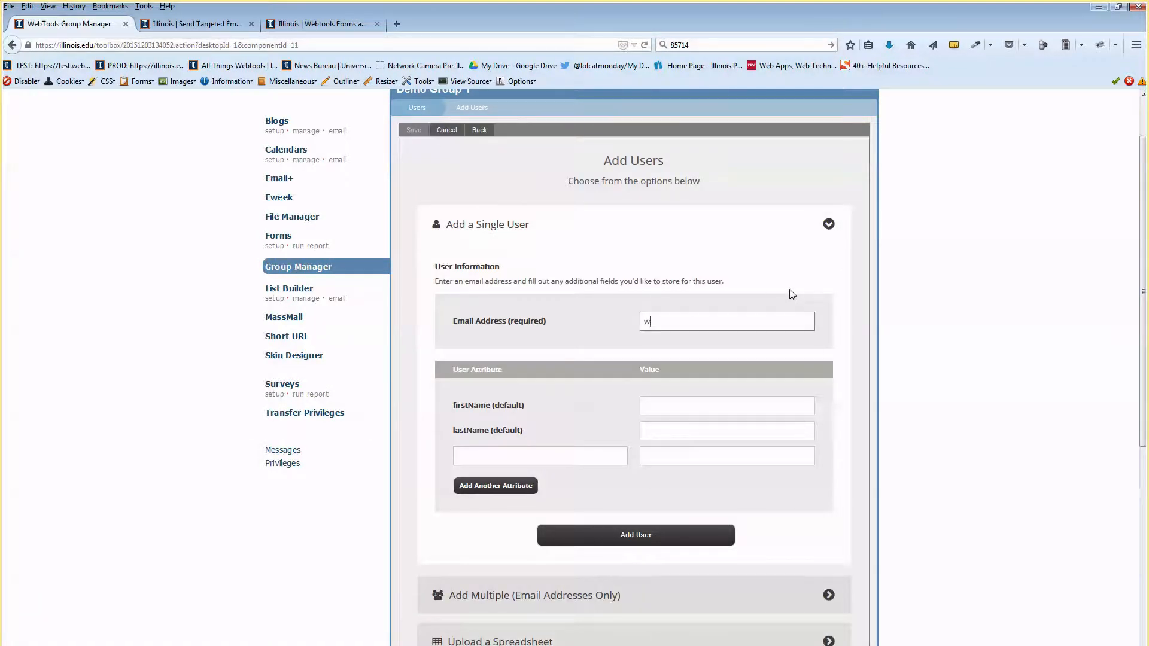
click(750, 274)
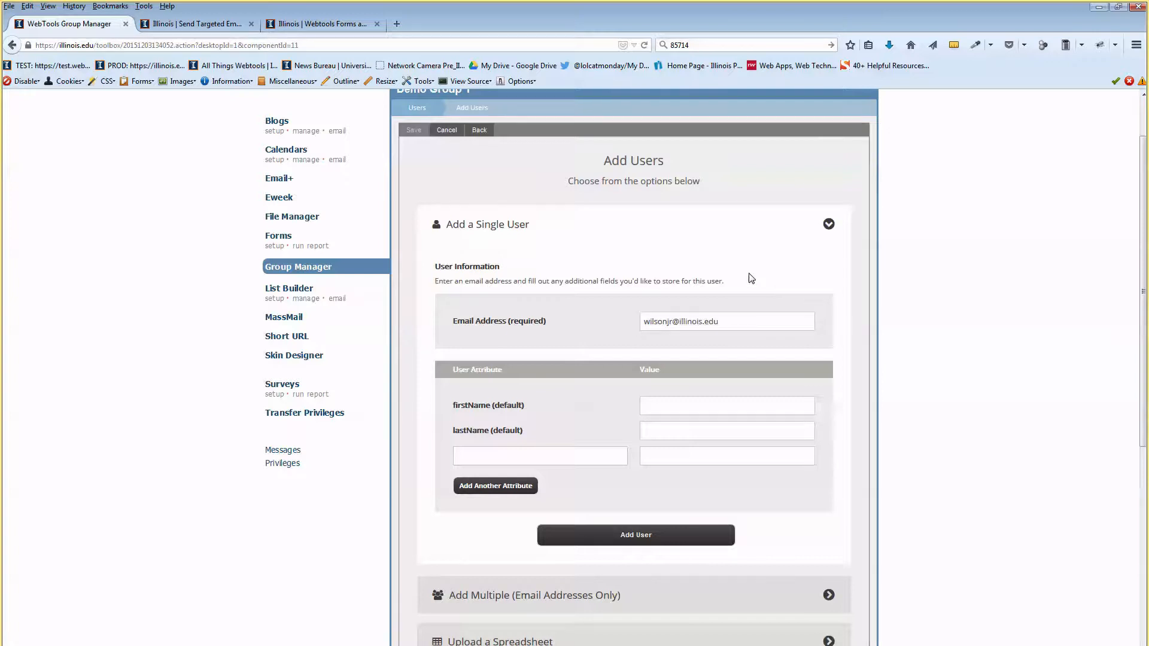
scroll(635, 296, down, 1)
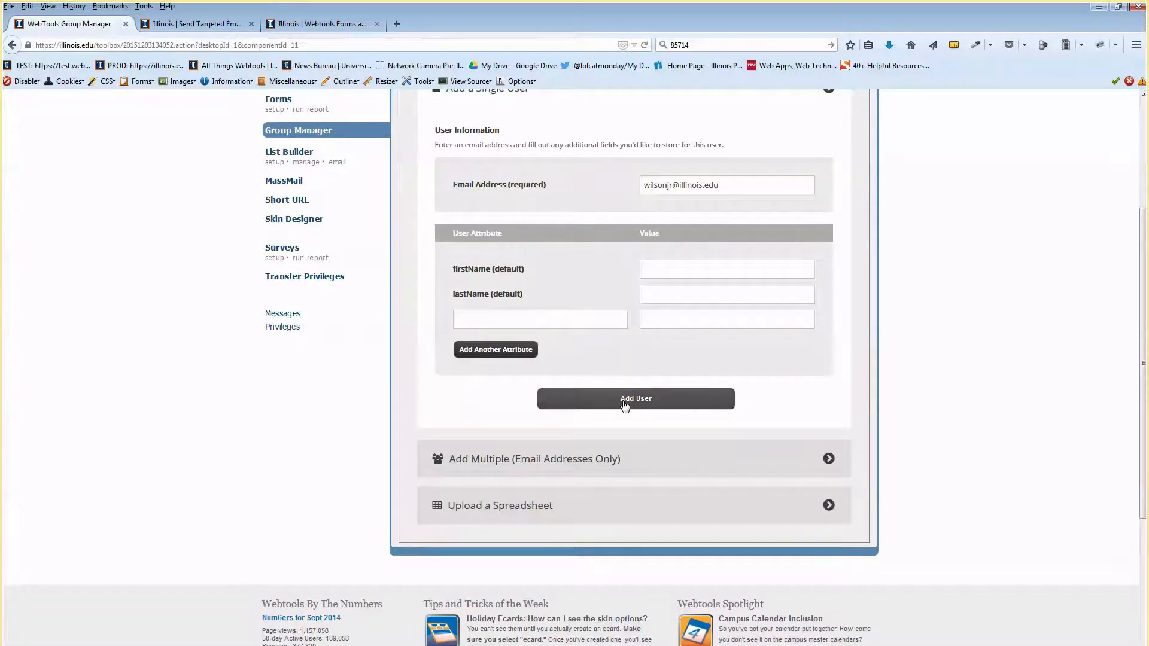
click(624, 407)
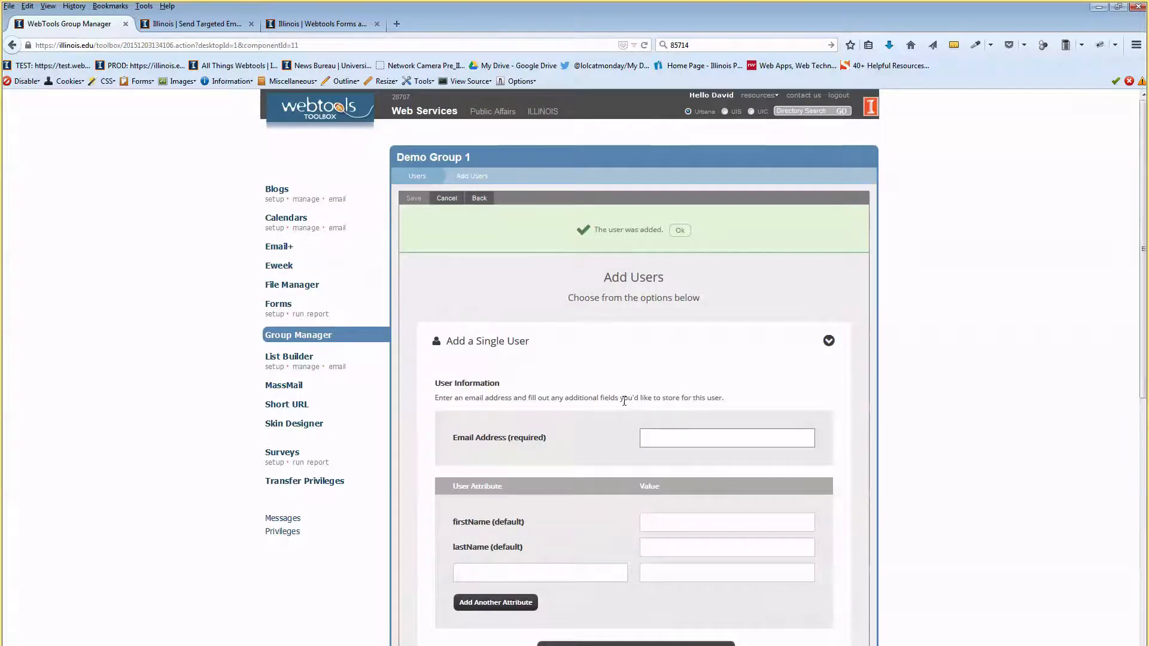
click(680, 231)
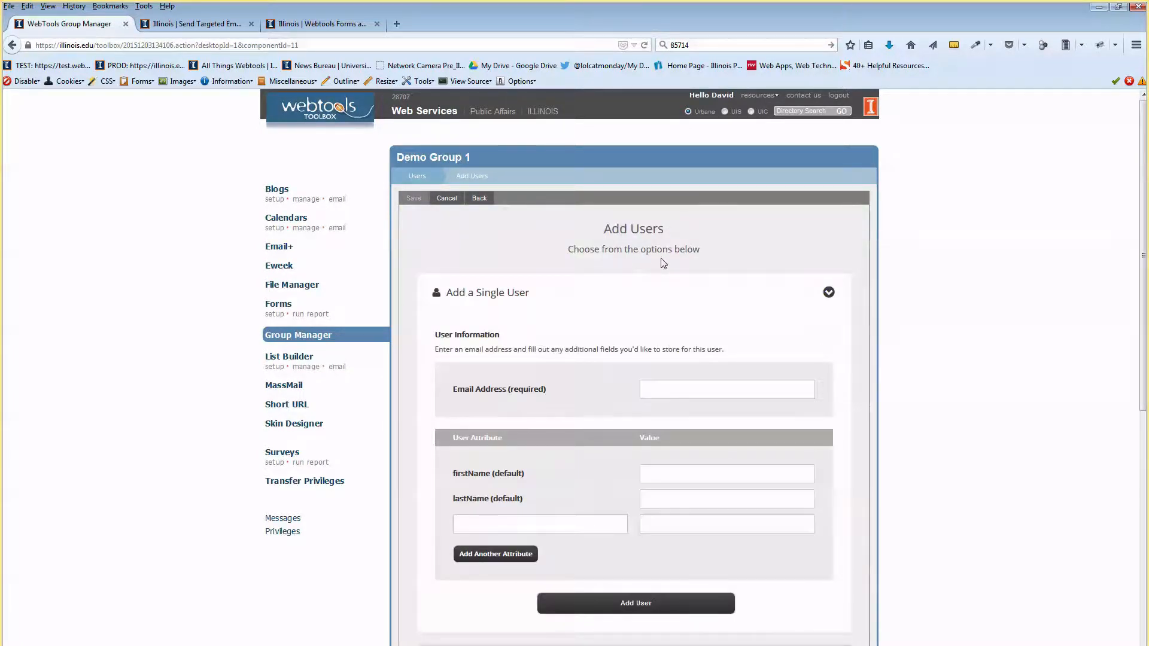
click(417, 177)
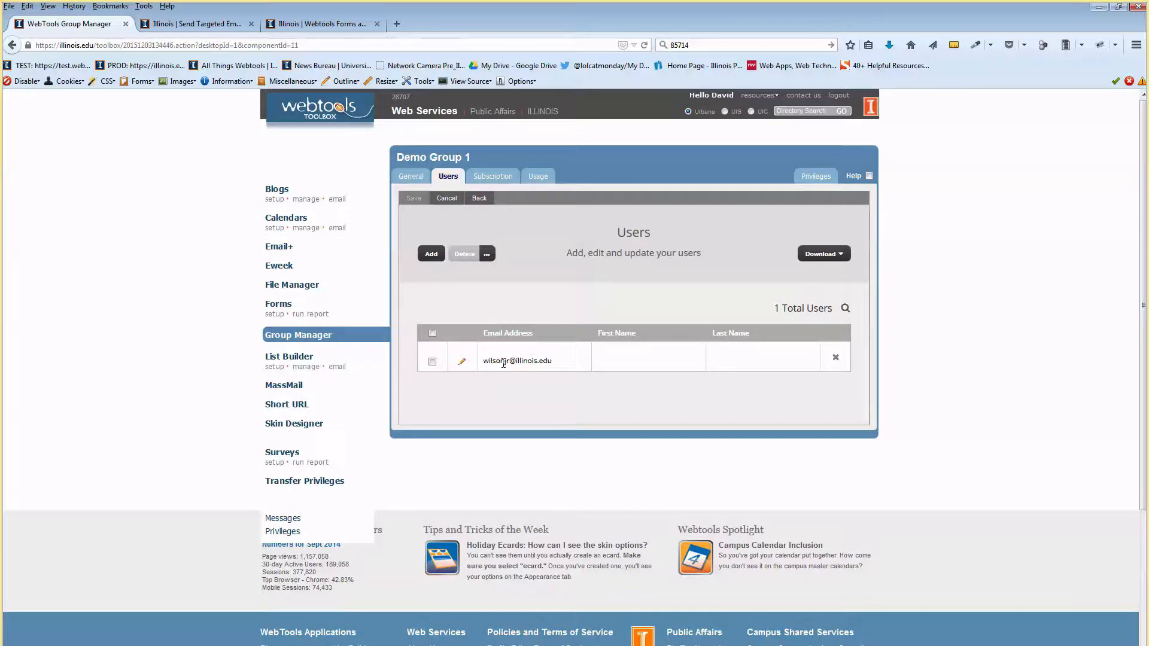
Open the Find a User search and set it to search by User's Last Name.
drag(496, 363, 535, 359)
click(627, 364)
click(845, 308)
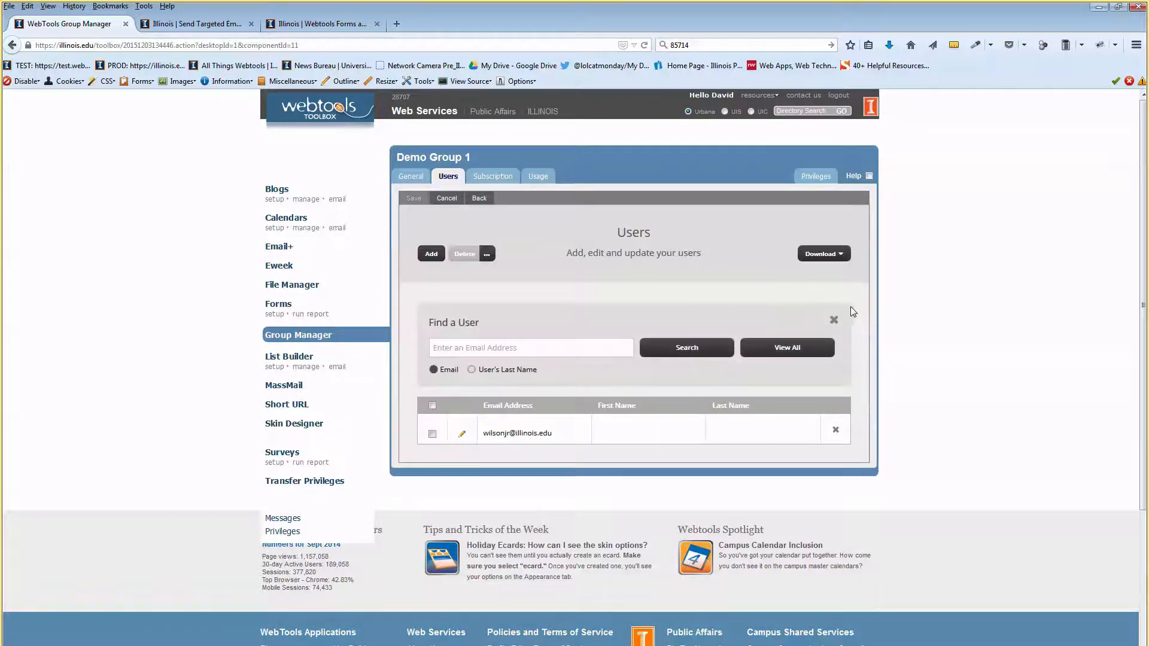
click(520, 348)
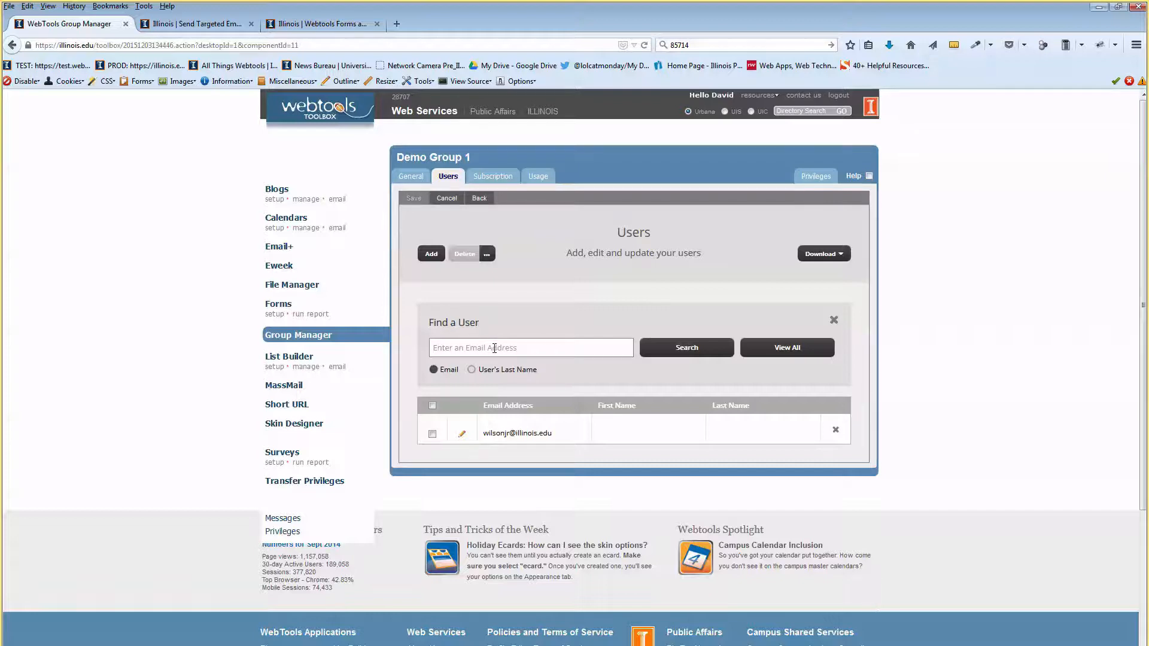
click(472, 370)
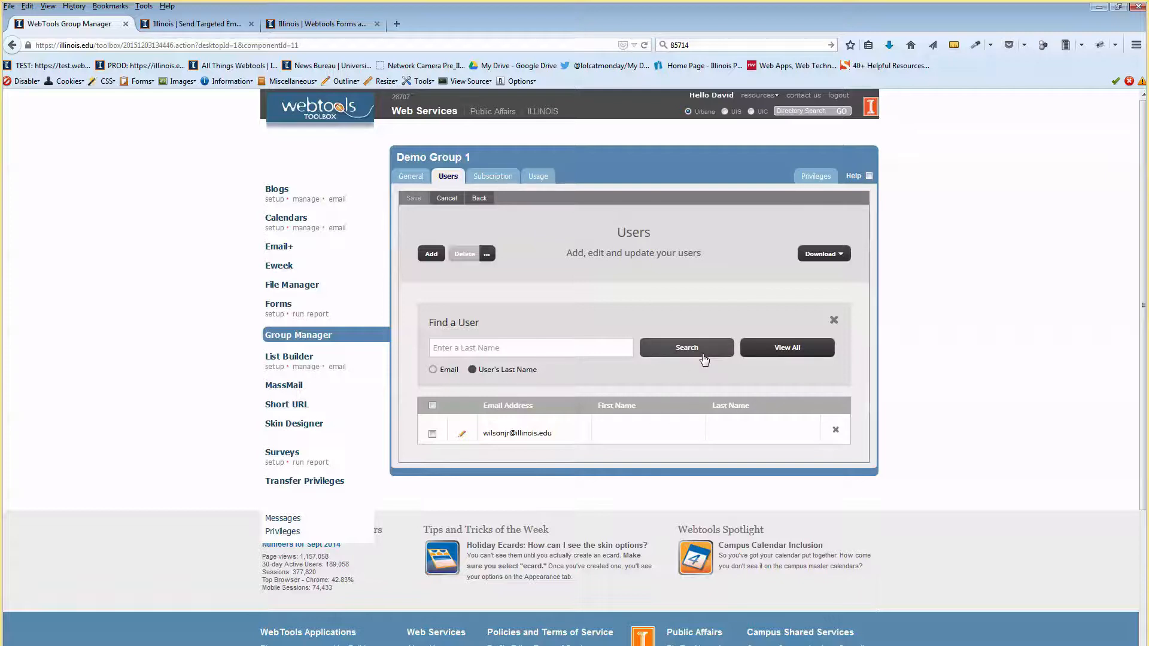
Close the user search, look at the Download options, and mark then unmark the user.
click(834, 320)
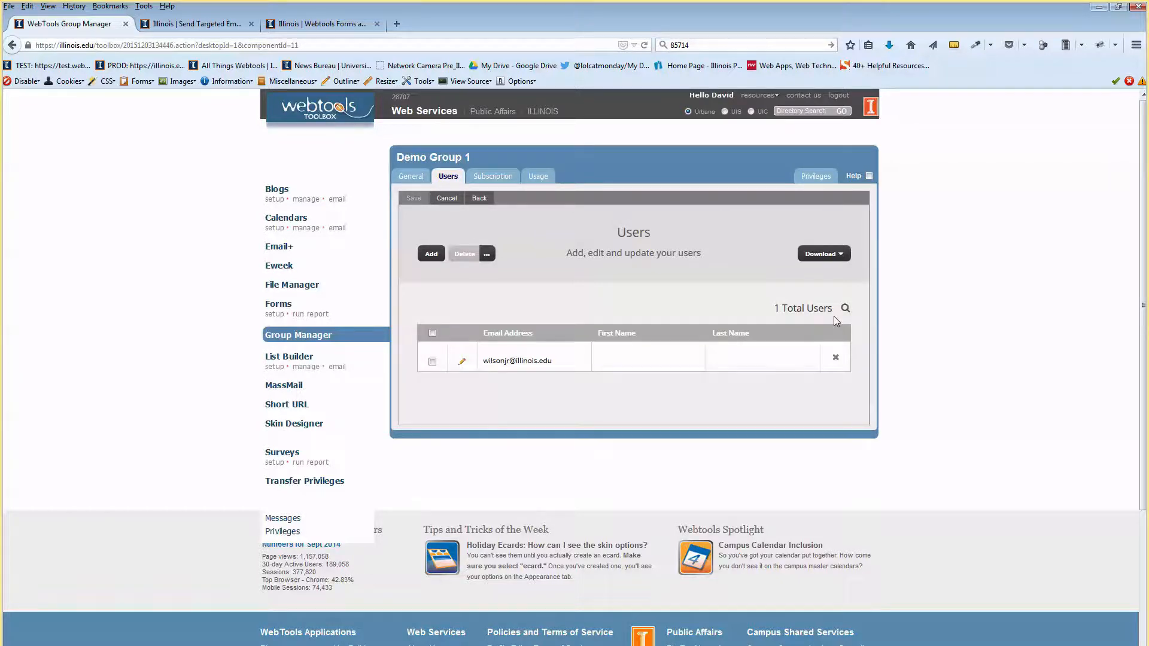
click(832, 255)
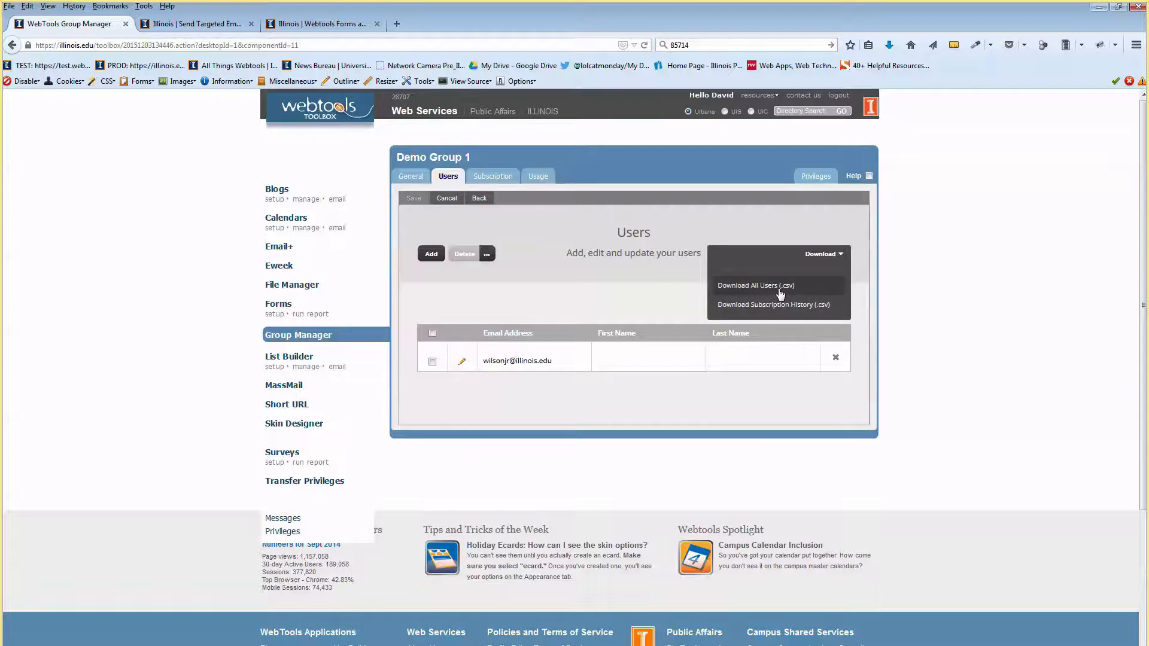
click(805, 307)
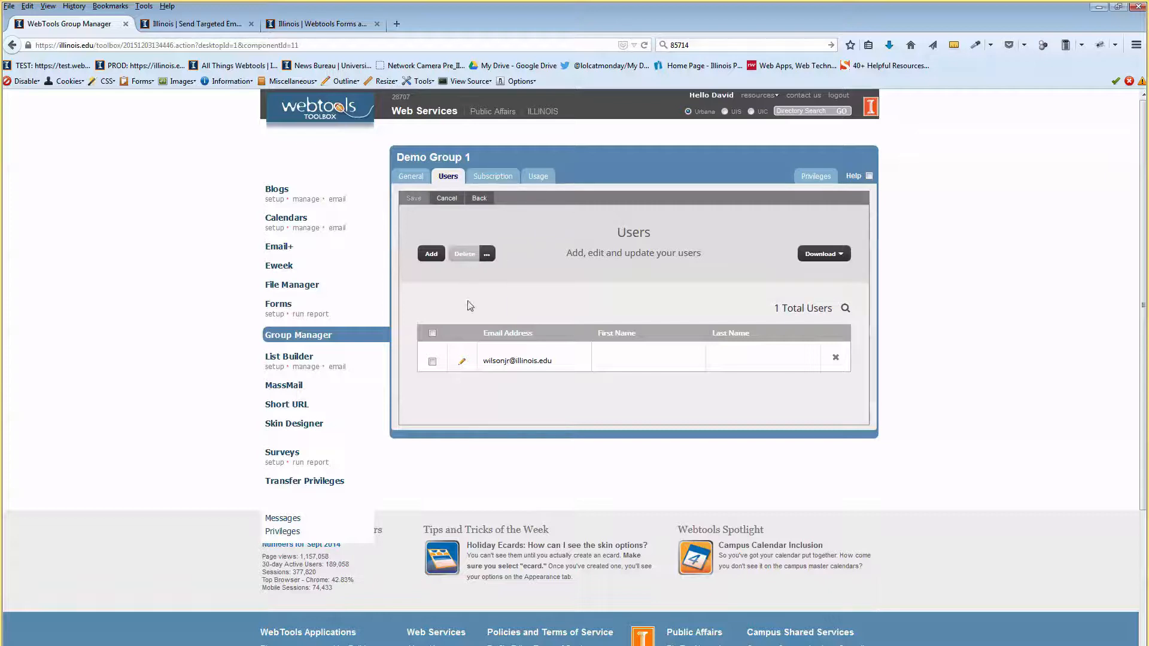
click(432, 362)
click(432, 362)
Review the extra delete options, including paste-a-list, then cancel them.
click(487, 254)
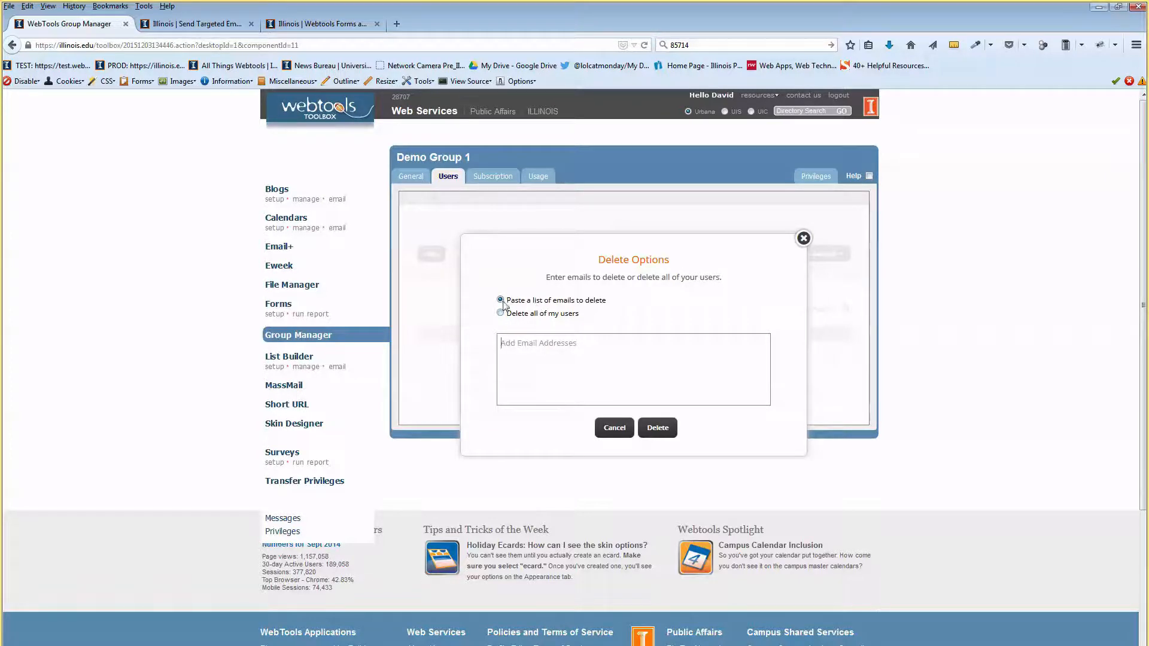
drag(510, 301, 615, 288)
click(552, 350)
click(616, 429)
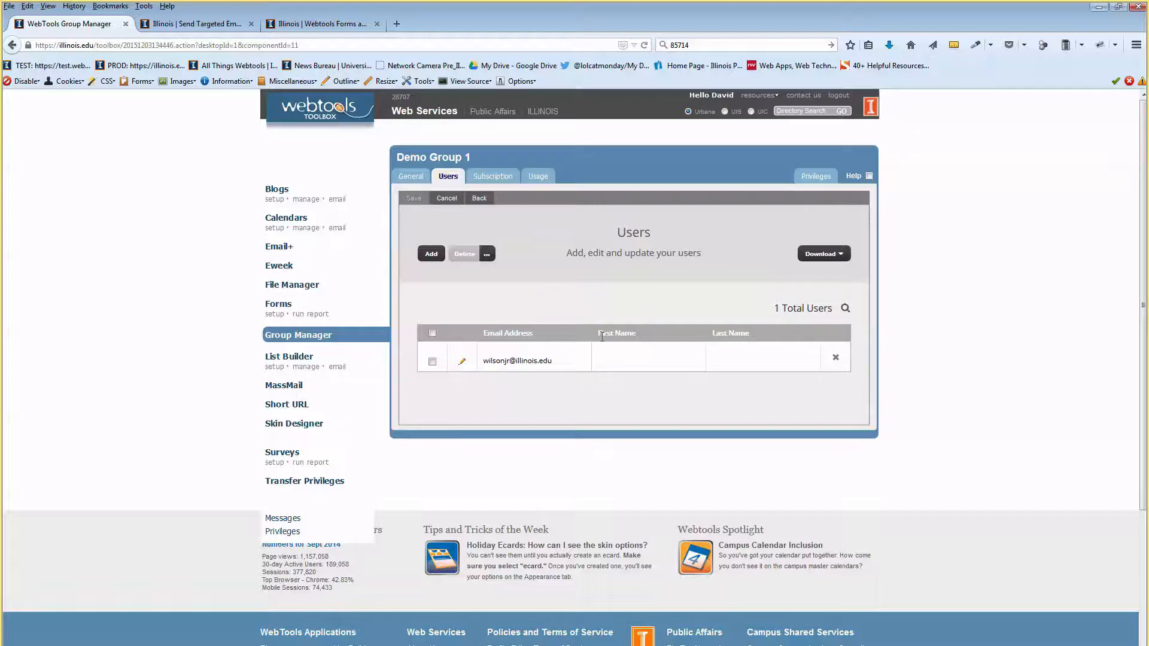
drag(727, 334, 750, 333)
click(725, 297)
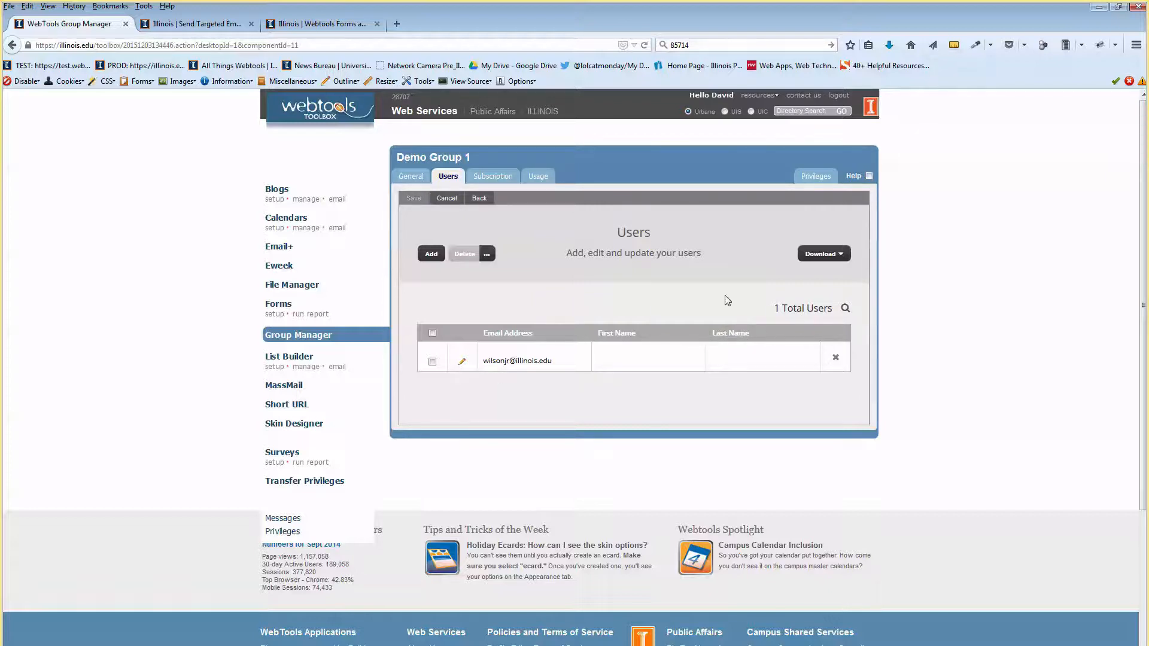
Fill in the user's first and last name and save with Update User.
click(463, 363)
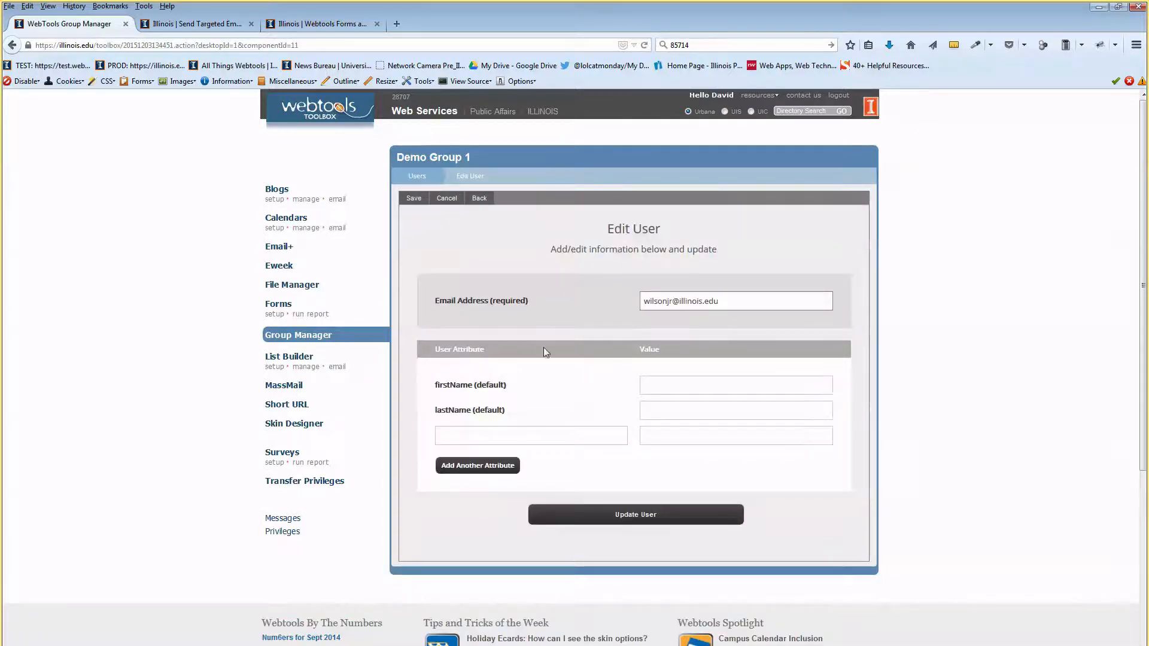
click(669, 385)
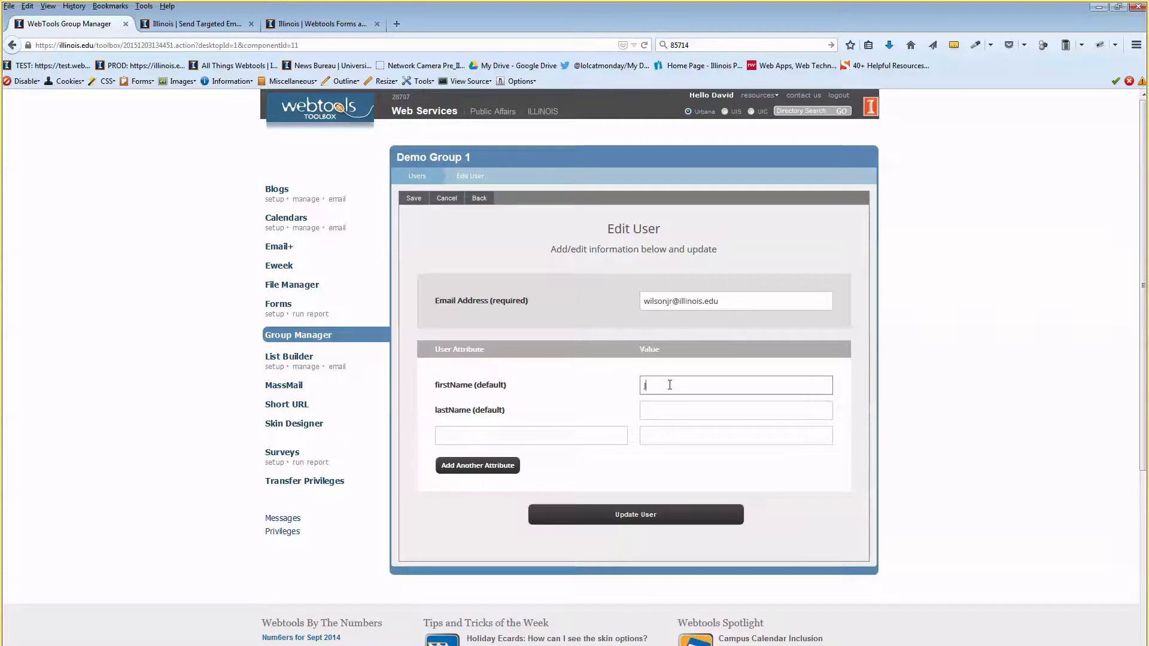
key(Tab)
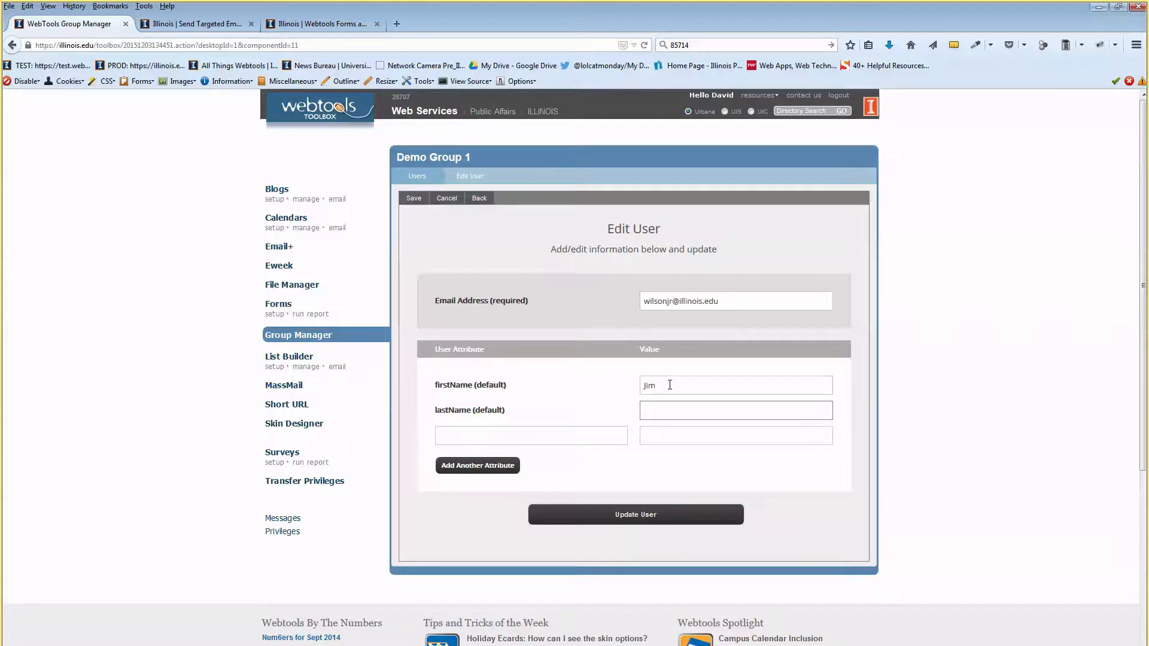
click(543, 437)
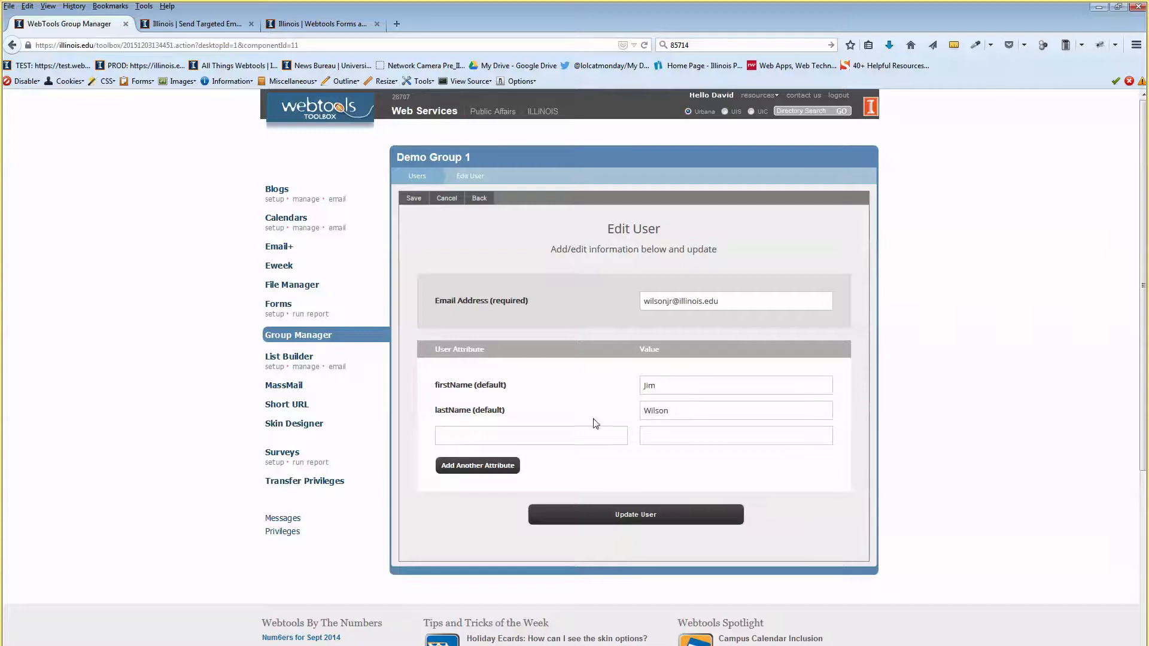
click(680, 410)
click(631, 516)
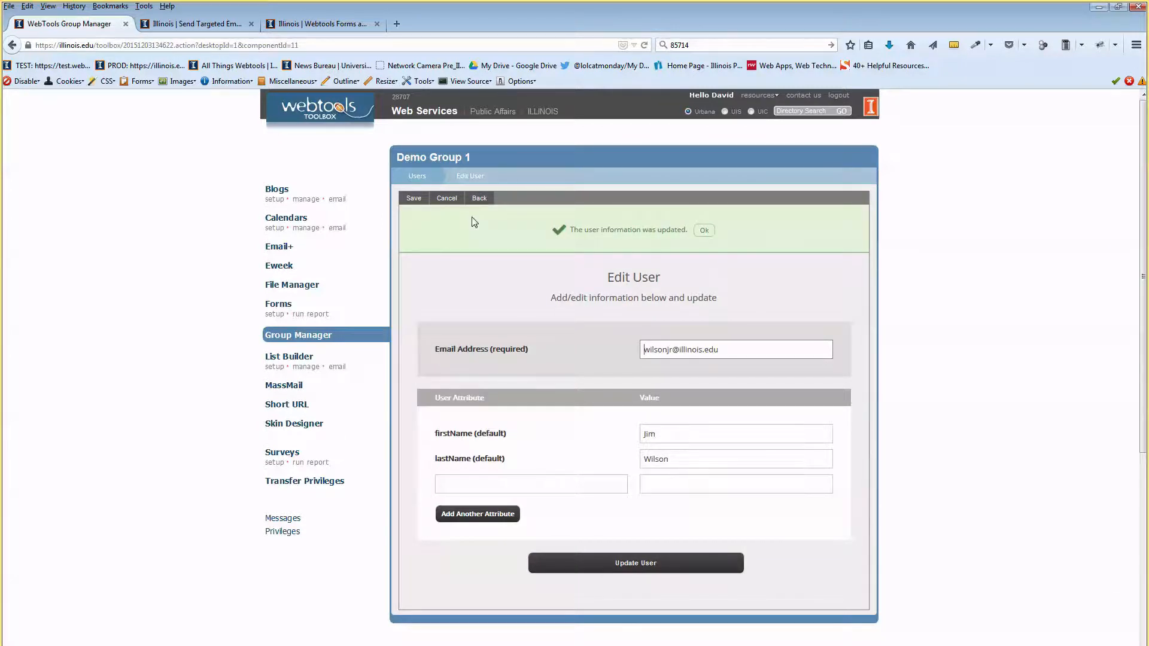
Return to the user list and check the First Name and Last Name columns.
click(440, 181)
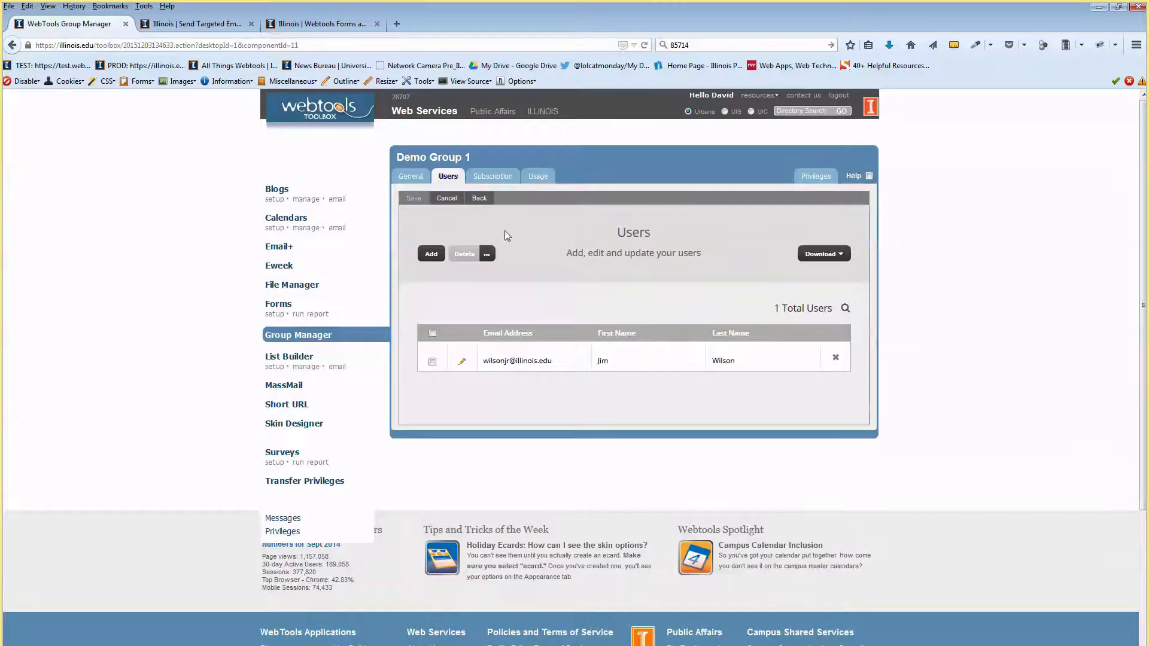
drag(609, 337, 632, 335)
drag(716, 335, 734, 335)
click(735, 397)
Enter two email addresses under Add Multiple and submit them with Add Users.
click(432, 255)
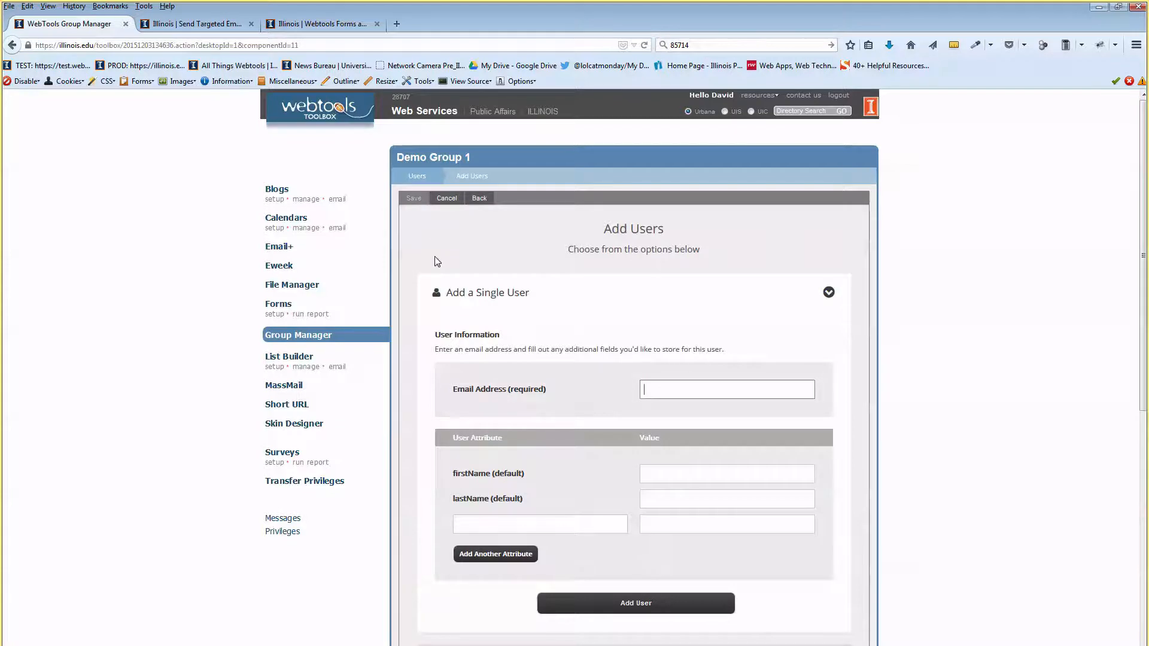
click(830, 296)
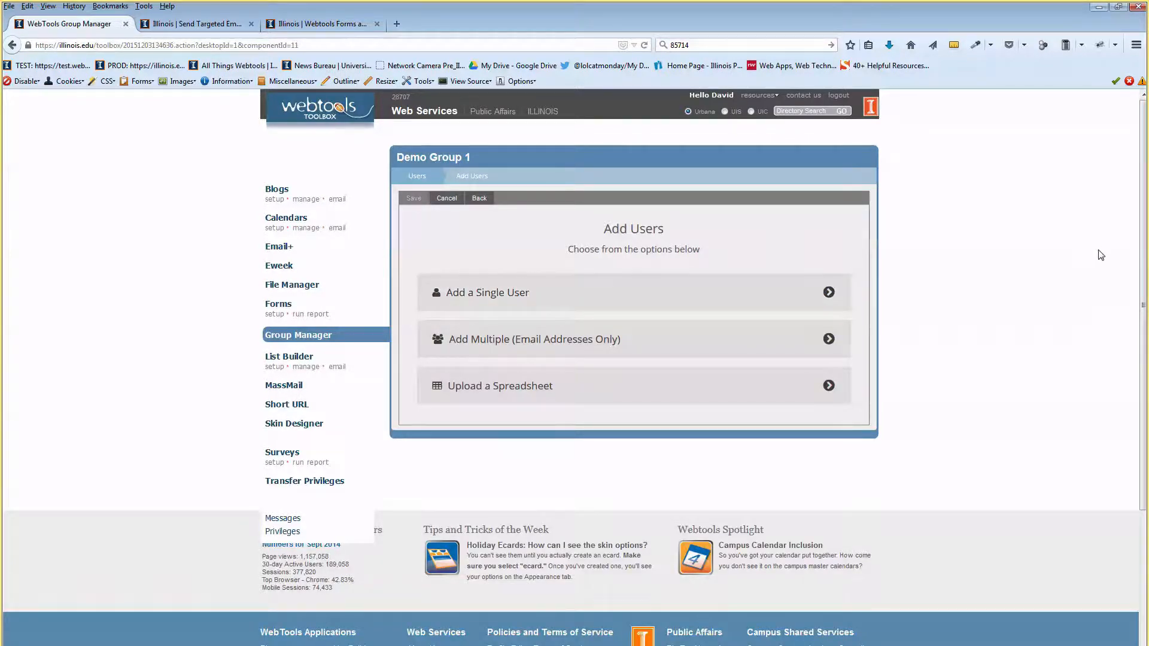
click(609, 339)
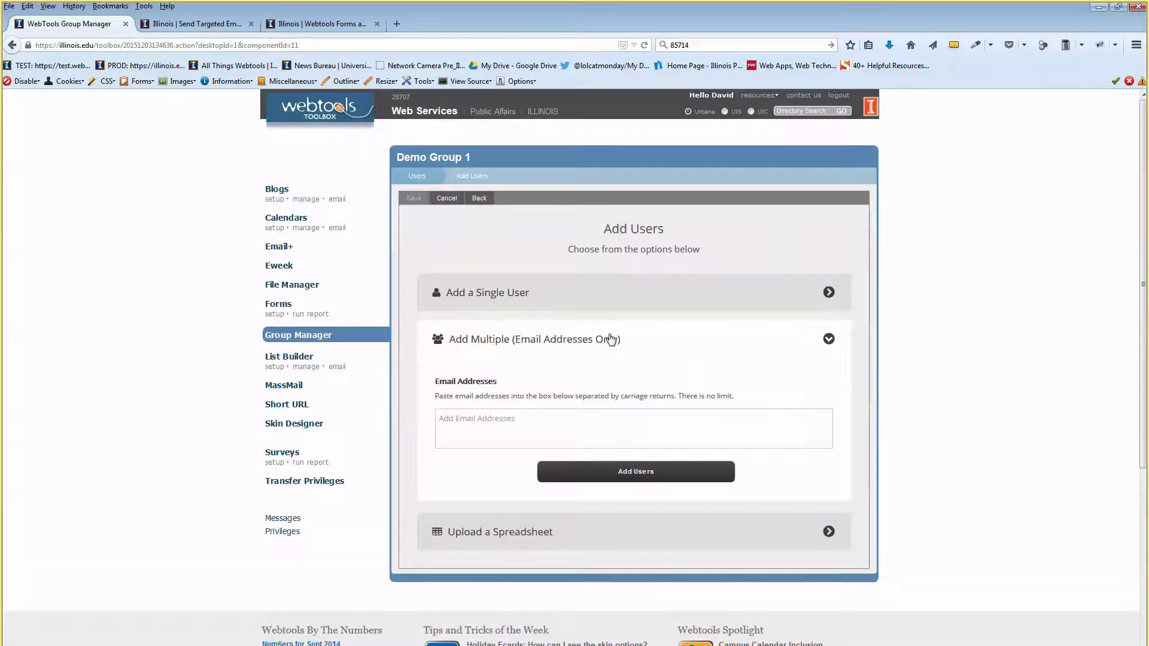
click(573, 421)
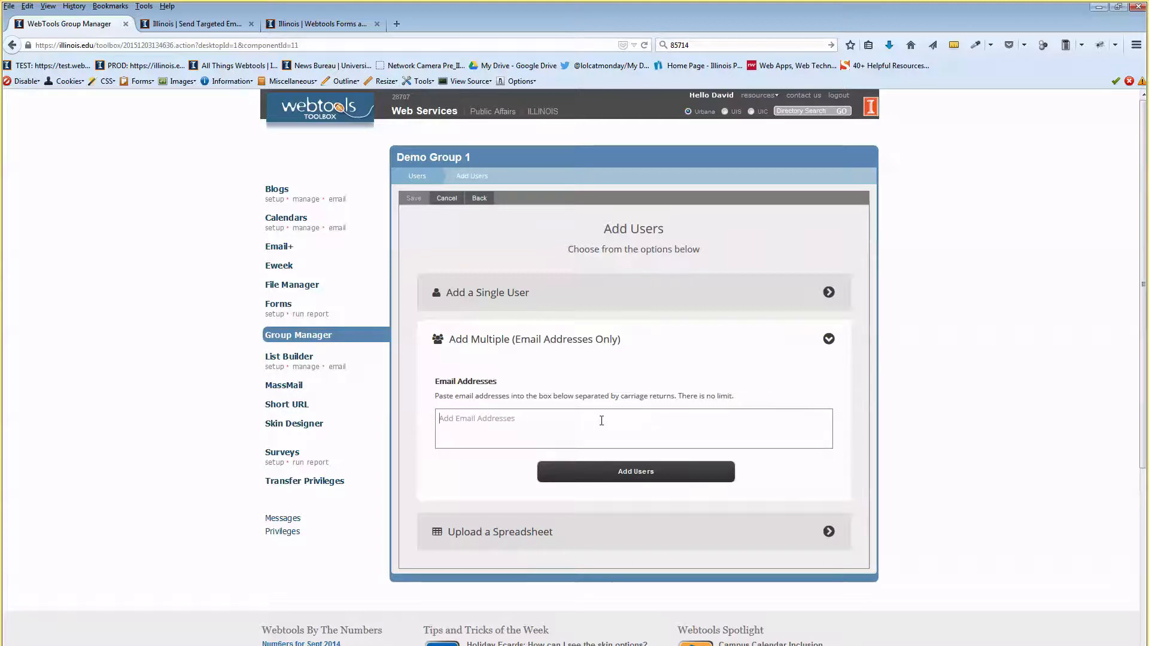
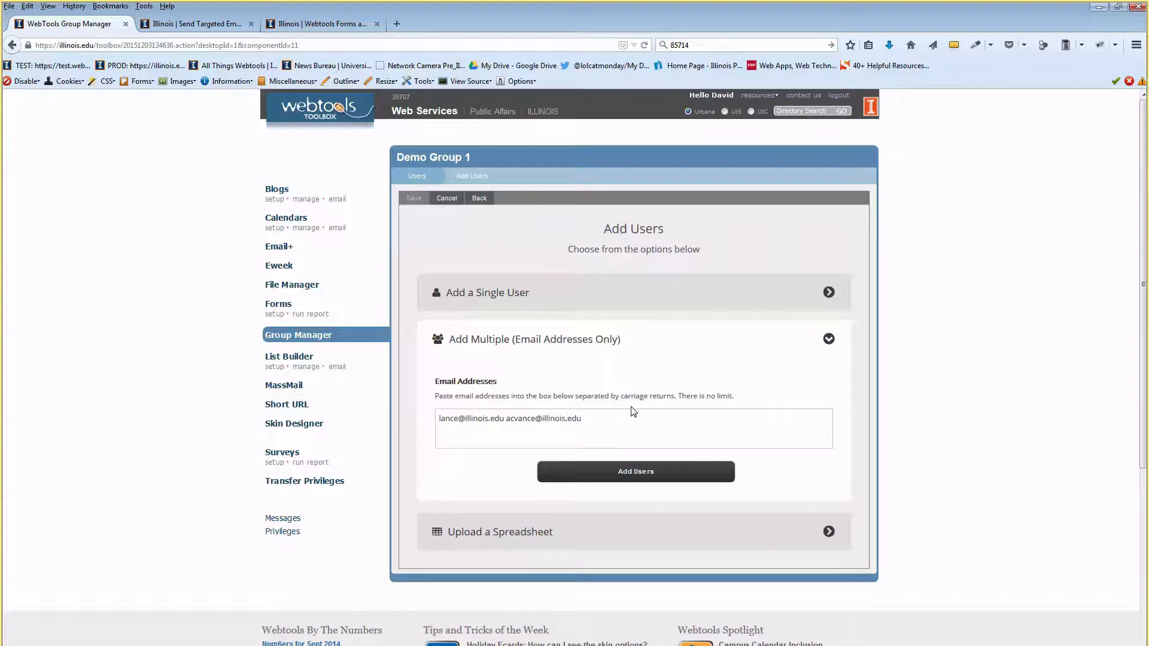
click(646, 478)
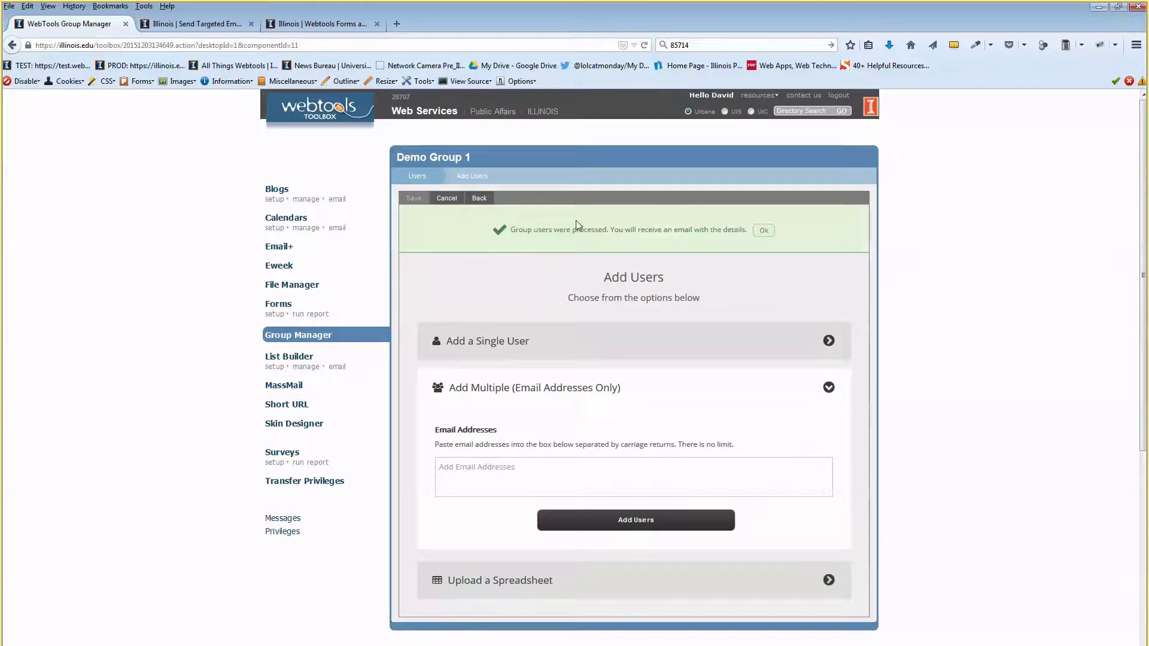
Dismiss the users-processed confirmation and go back to the group's user list.
drag(533, 233, 702, 229)
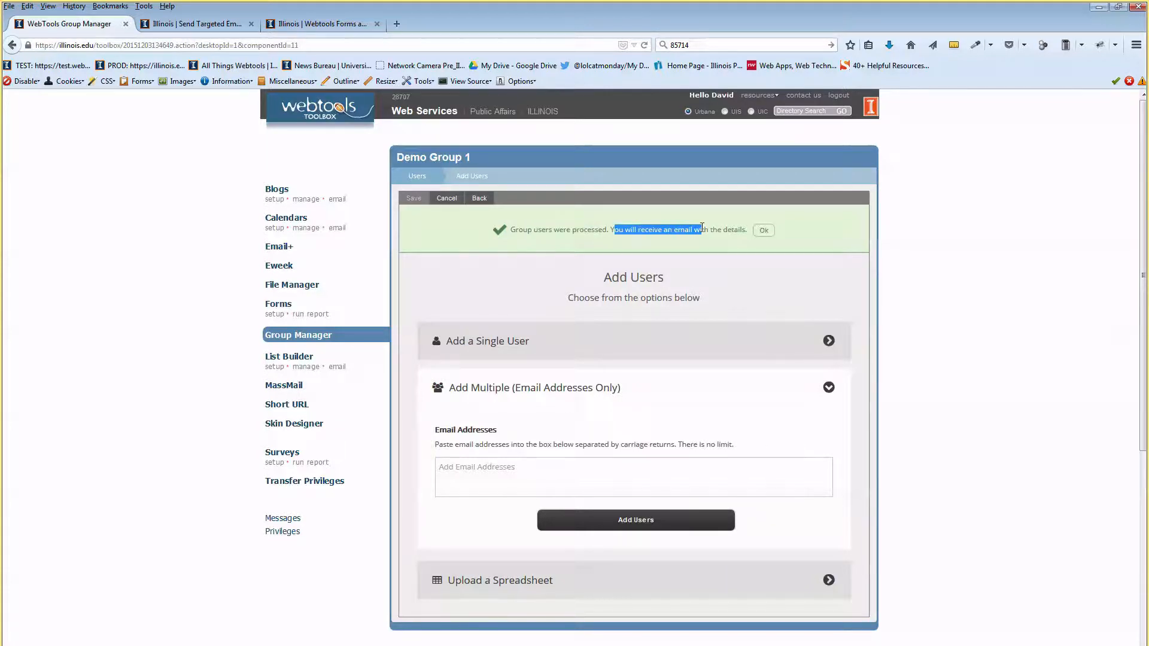
click(763, 230)
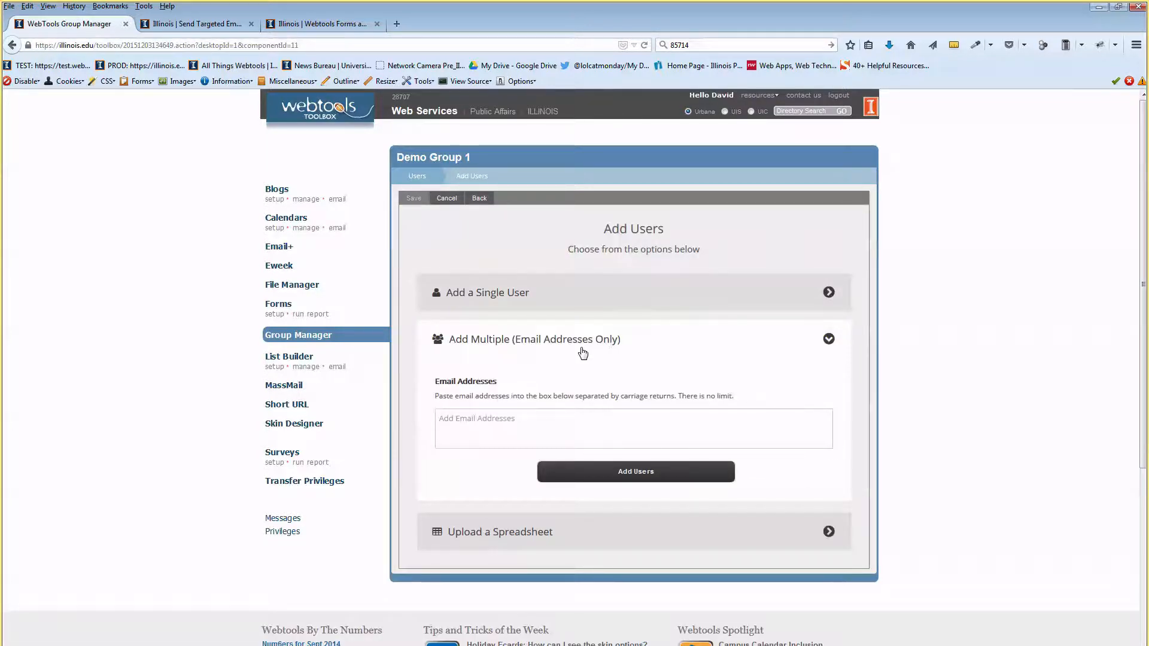
click(551, 538)
click(553, 538)
click(416, 178)
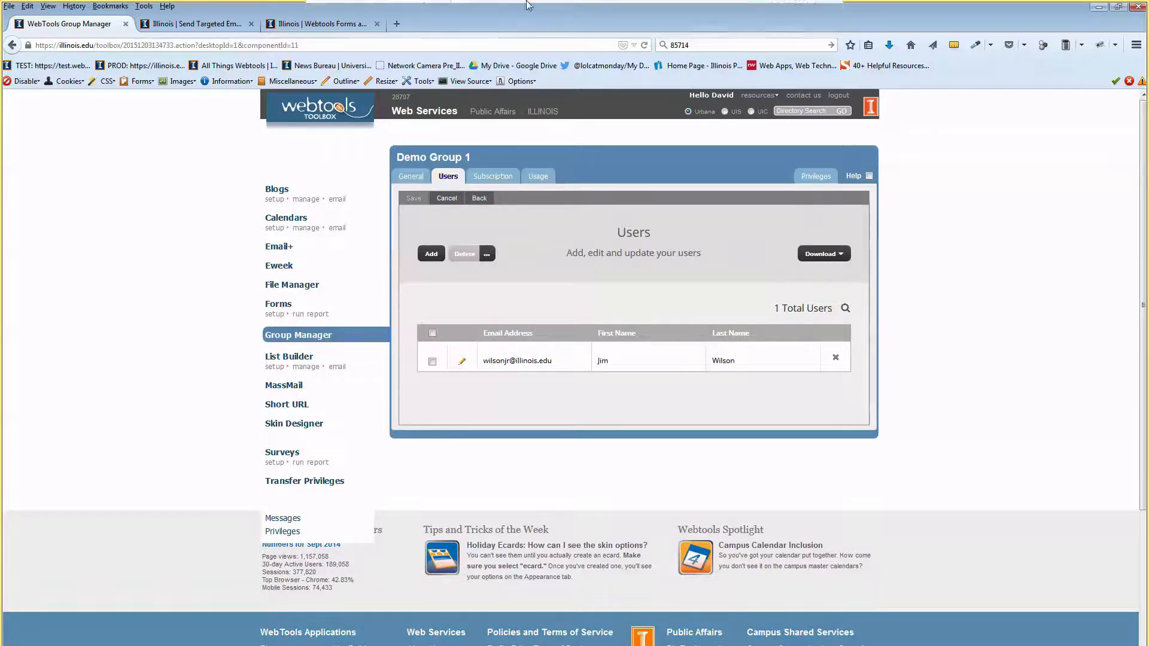
Reach Upload a Spreadsheet in Add Users and choose the Emails and Data option.
click(410, 176)
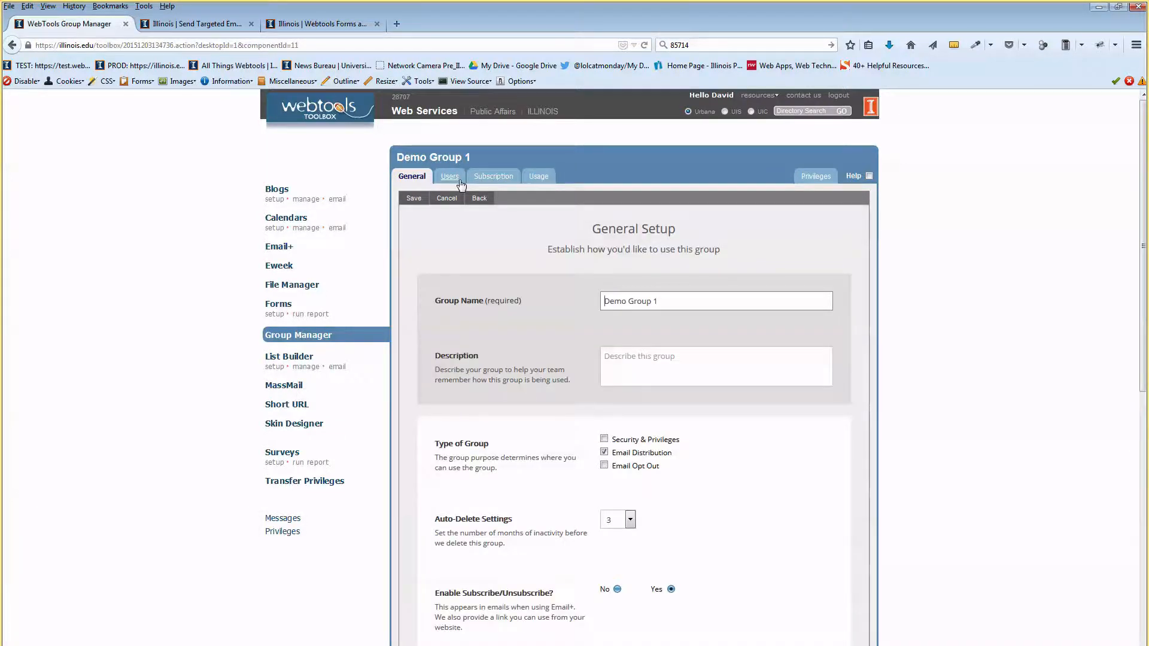
click(458, 180)
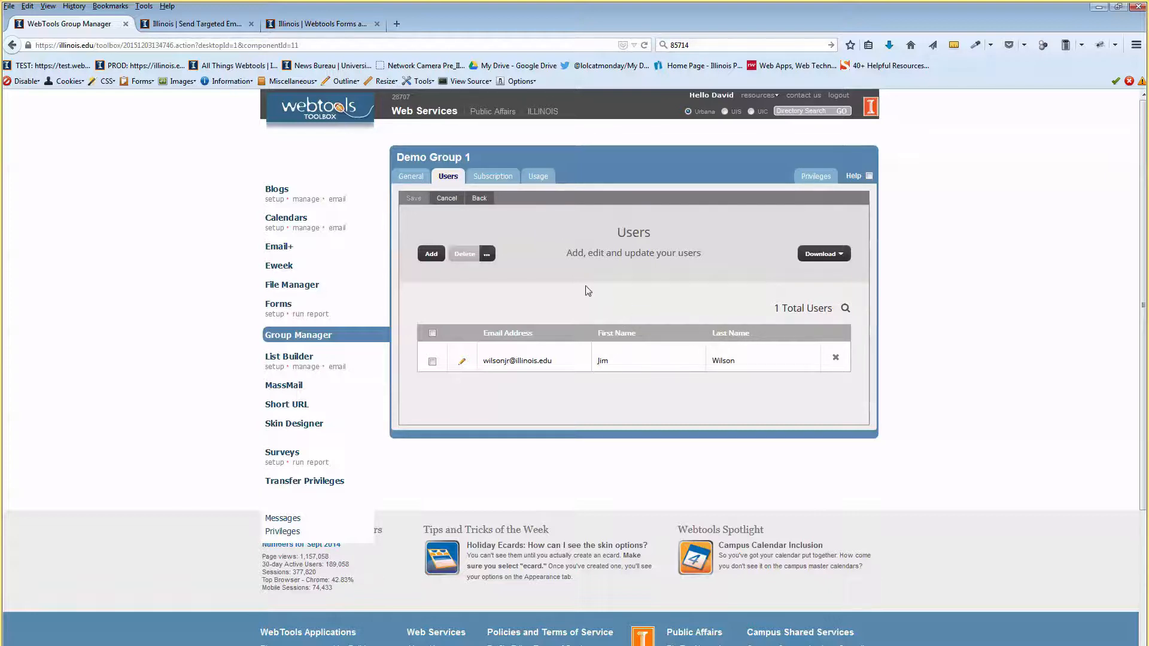
click(436, 254)
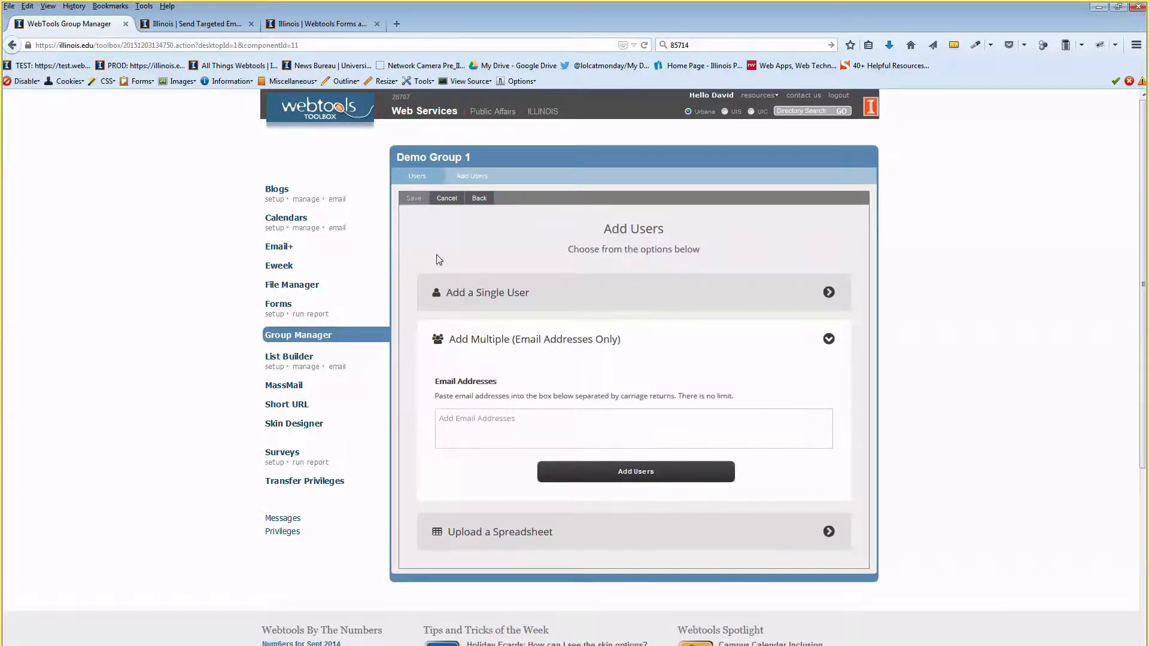
click(597, 339)
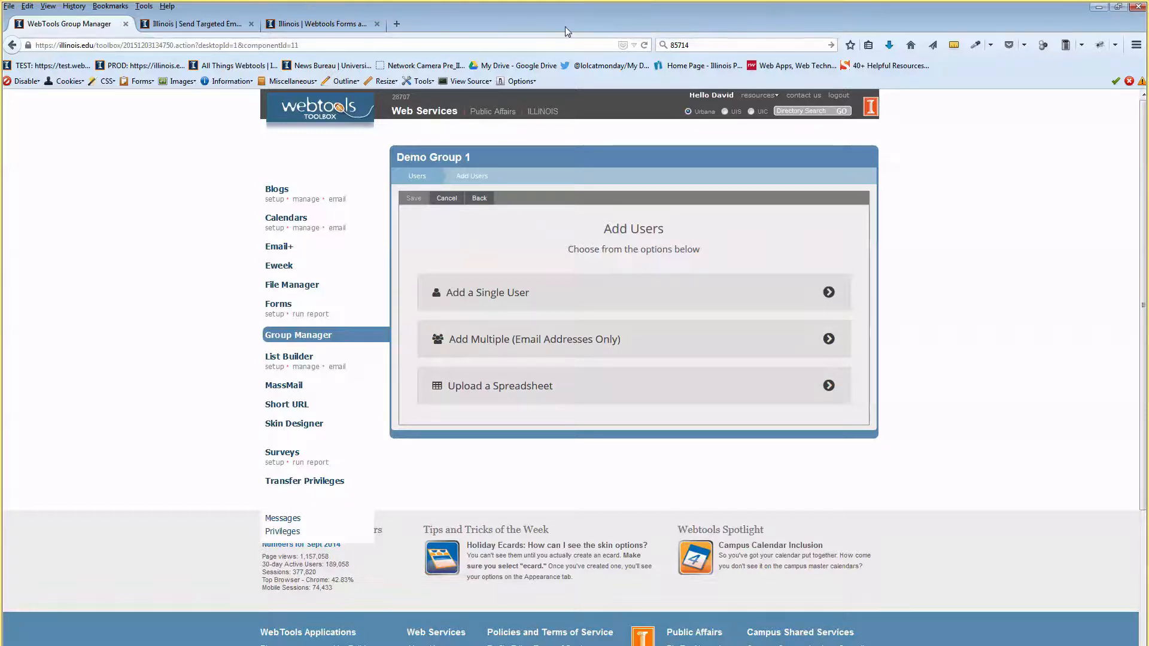
click(537, 390)
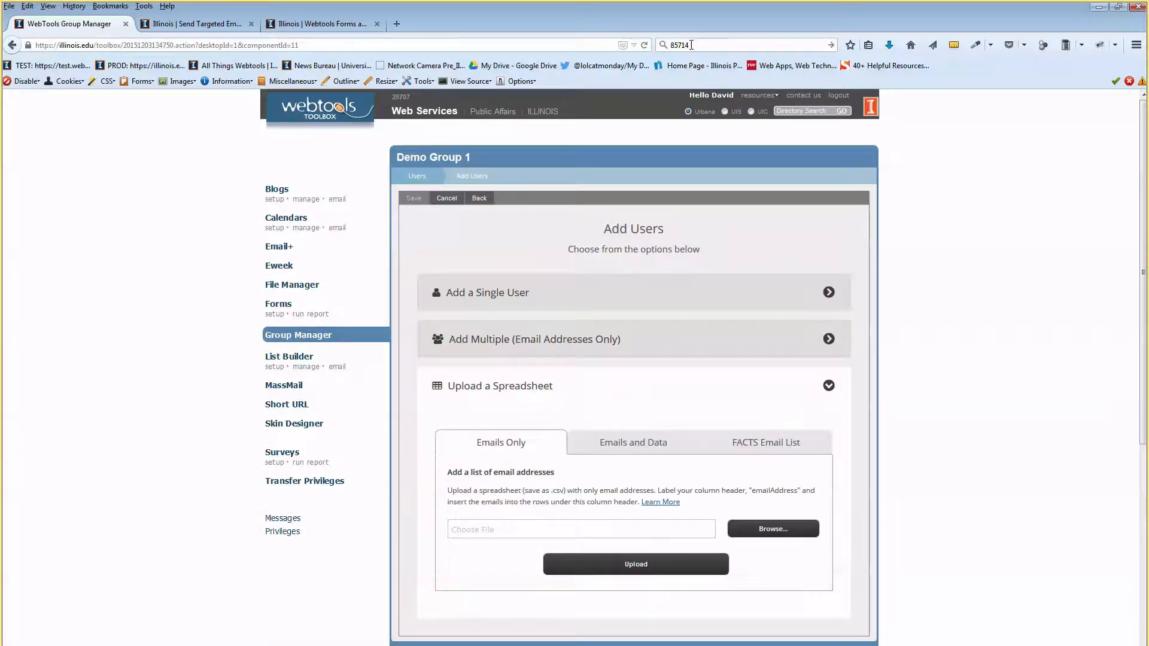
click(630, 435)
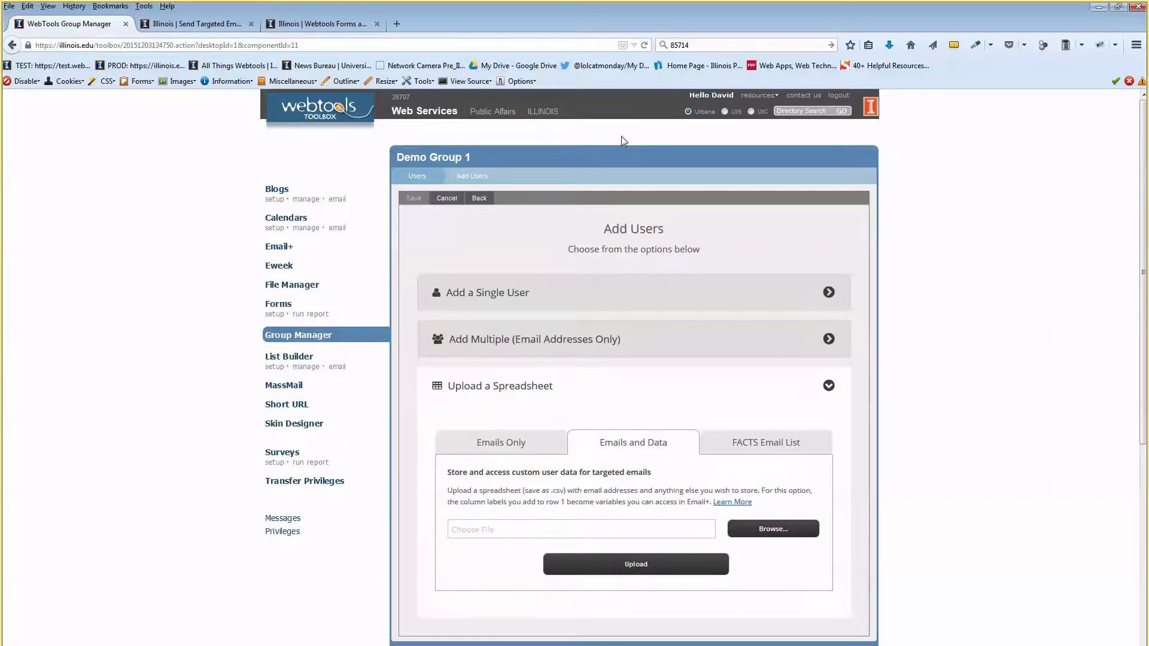
Shrink the browser and open email-first-last.csv in Excel.
drag(576, 24, 737, 61)
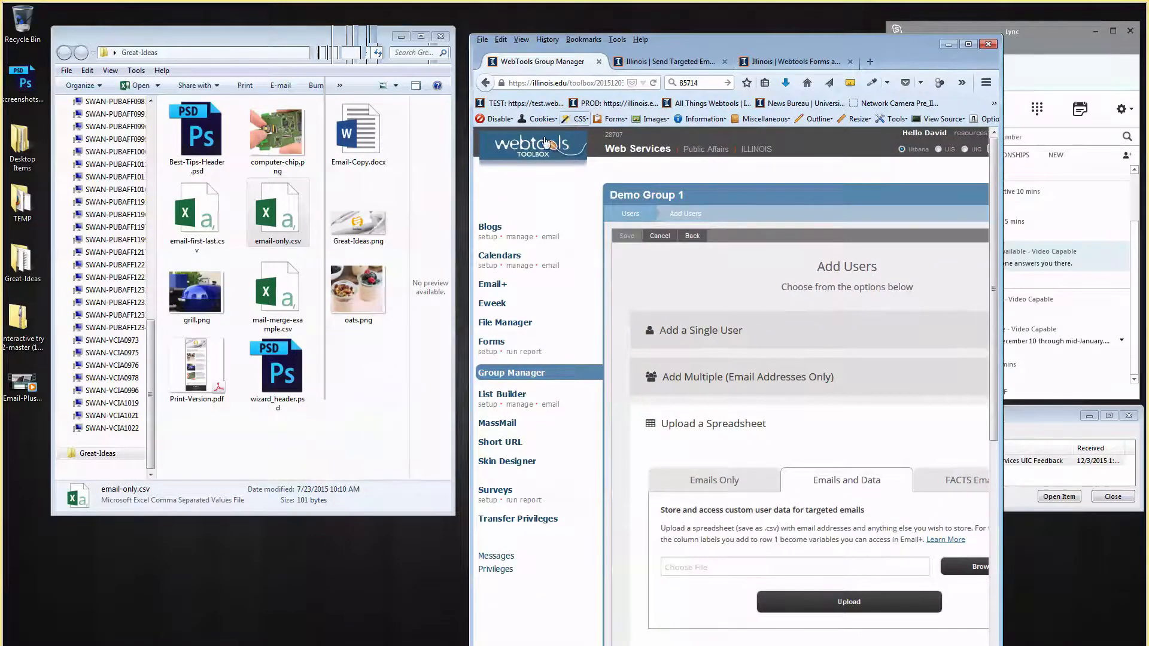
double_click(197, 213)
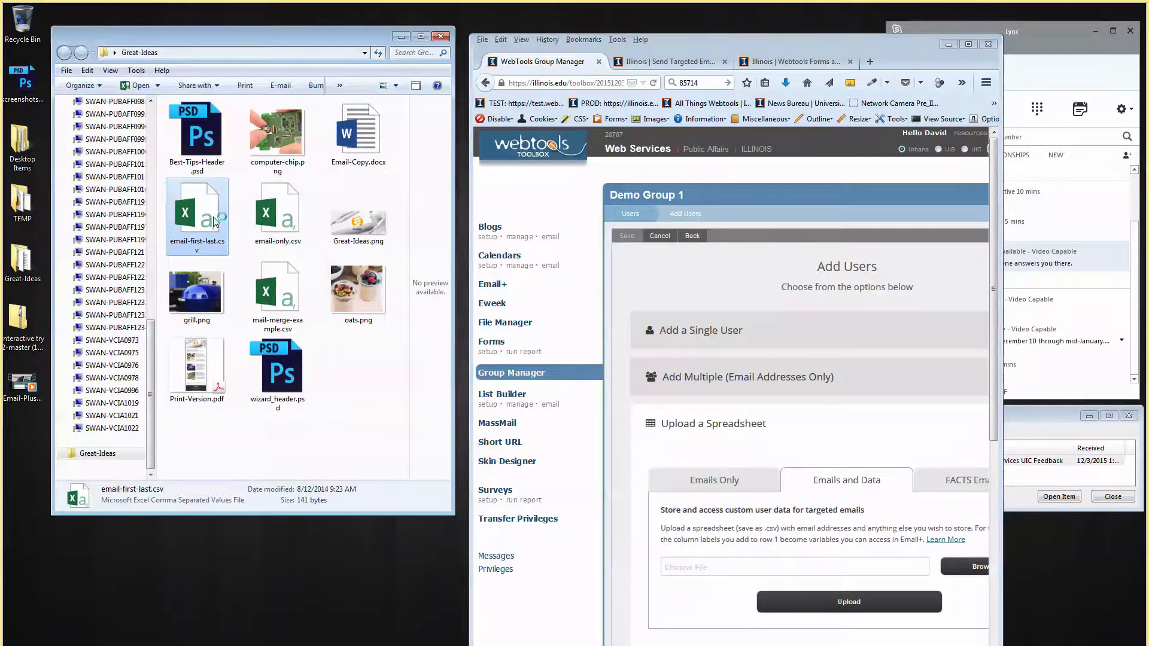
click(303, 248)
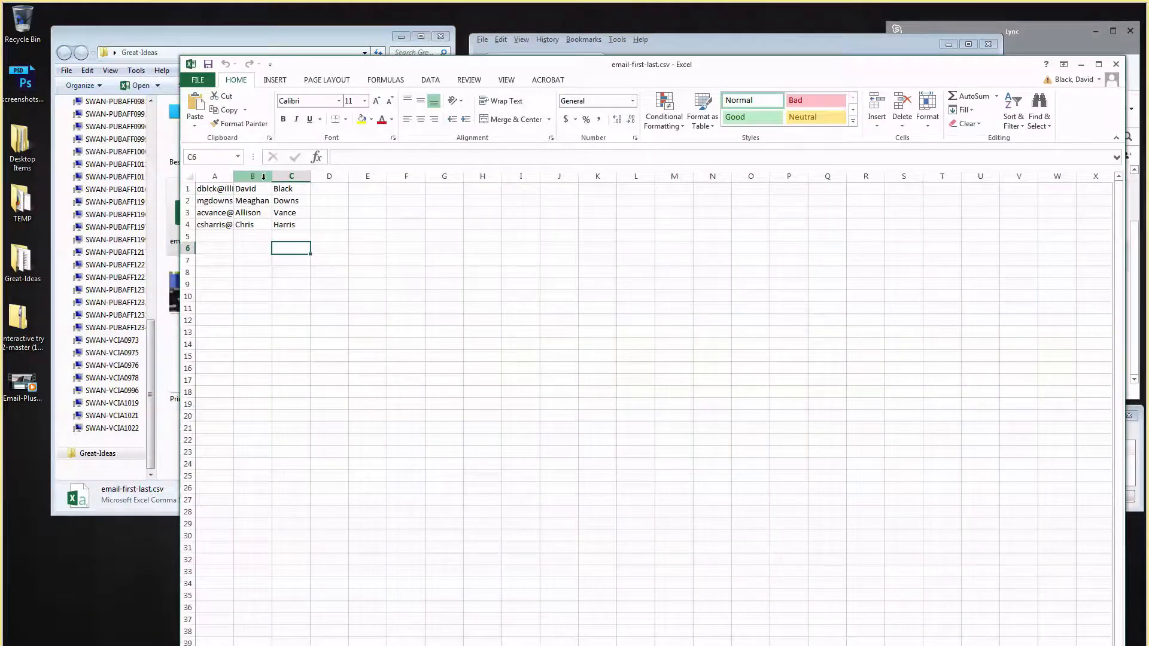
Widen columns A–C and inspect the email, first-name and last-name cells.
drag(271, 178, 465, 179)
drag(233, 176, 315, 176)
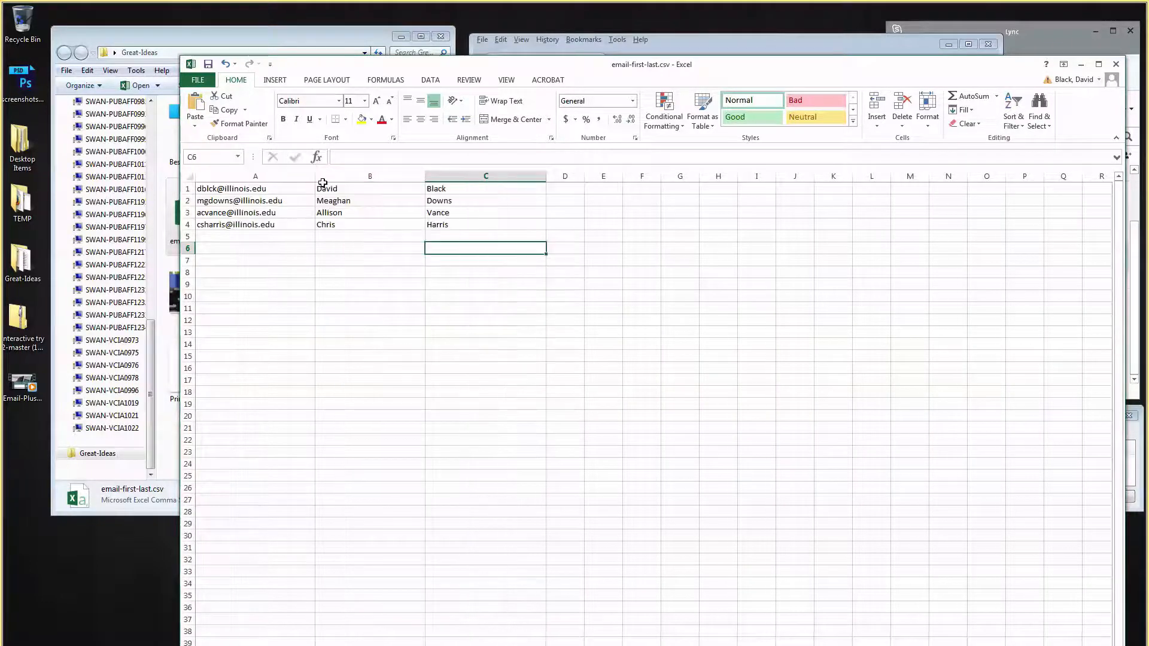
click(375, 276)
click(248, 188)
click(247, 224)
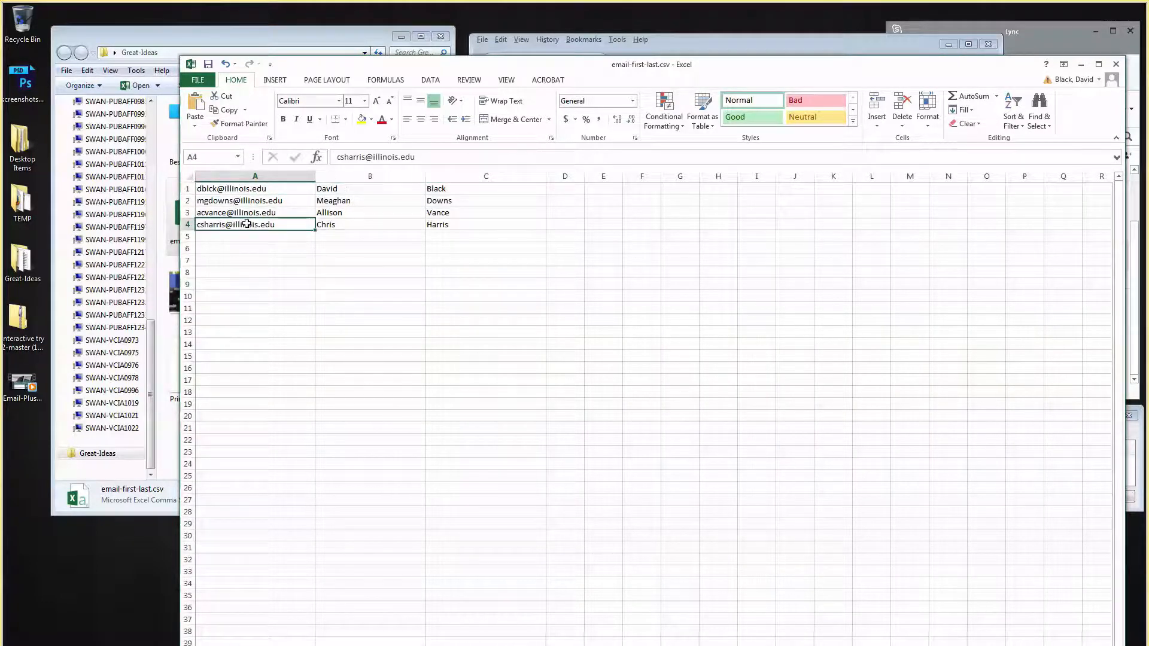
click(344, 188)
click(451, 186)
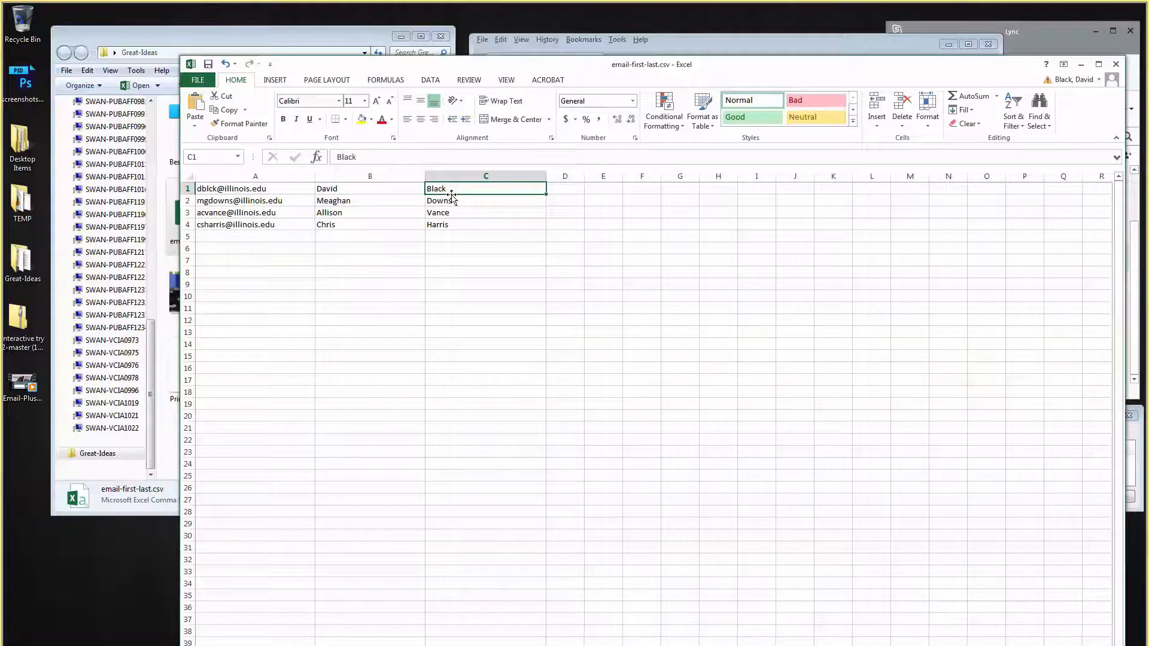
click(437, 249)
Insert an empty header row above the data in row 1.
click(186, 189)
right_click(186, 189)
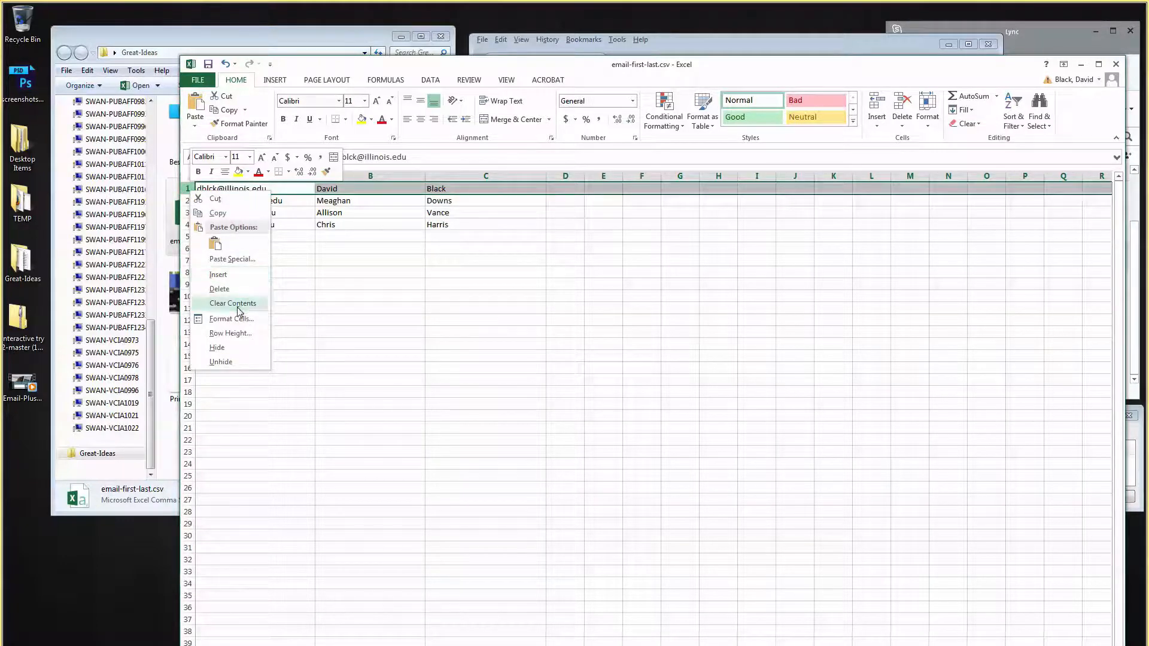
click(342, 312)
right_click(187, 187)
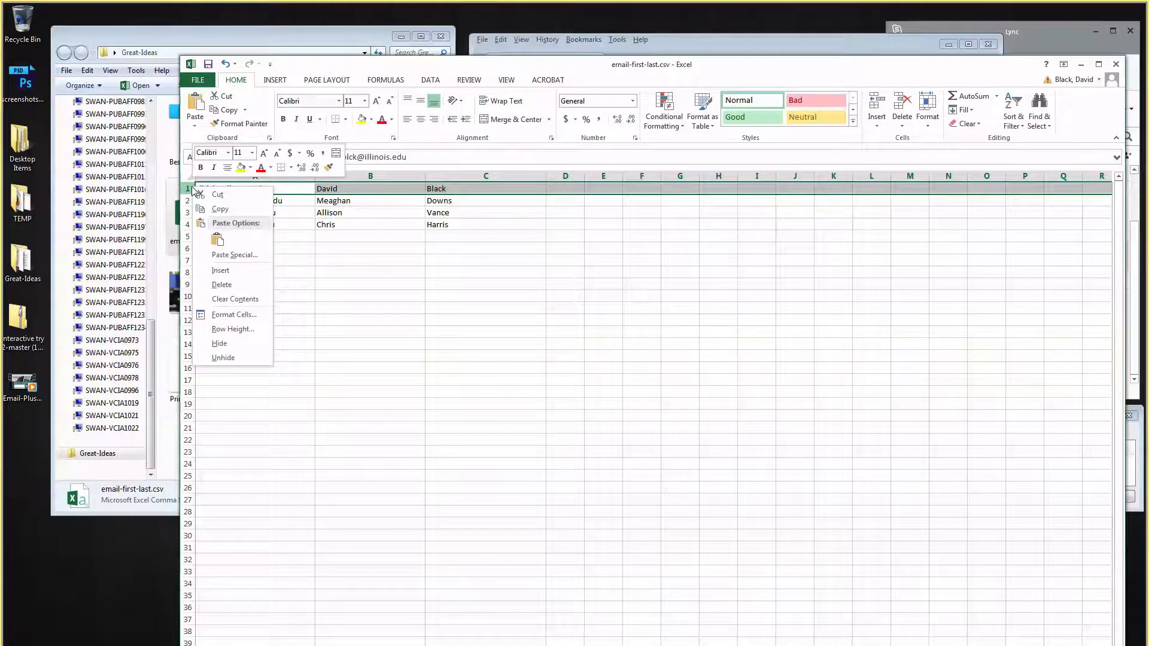
click(233, 274)
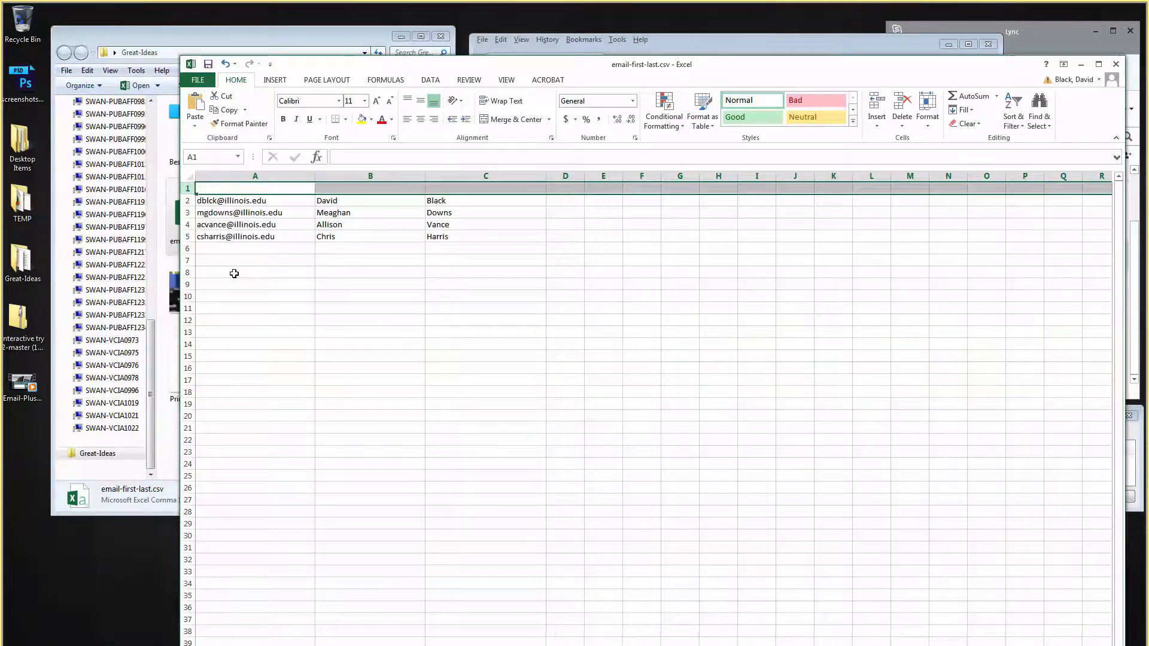
click(357, 281)
Enter the emailAddress header in cell A1.
click(294, 188)
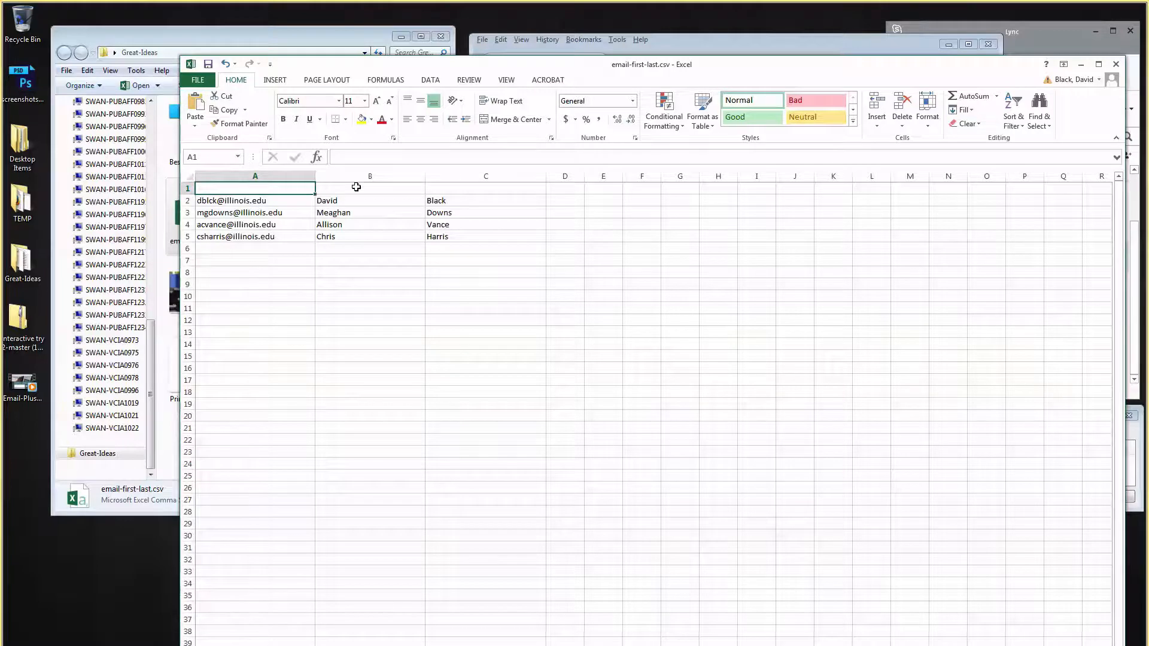
text(emailAddress)
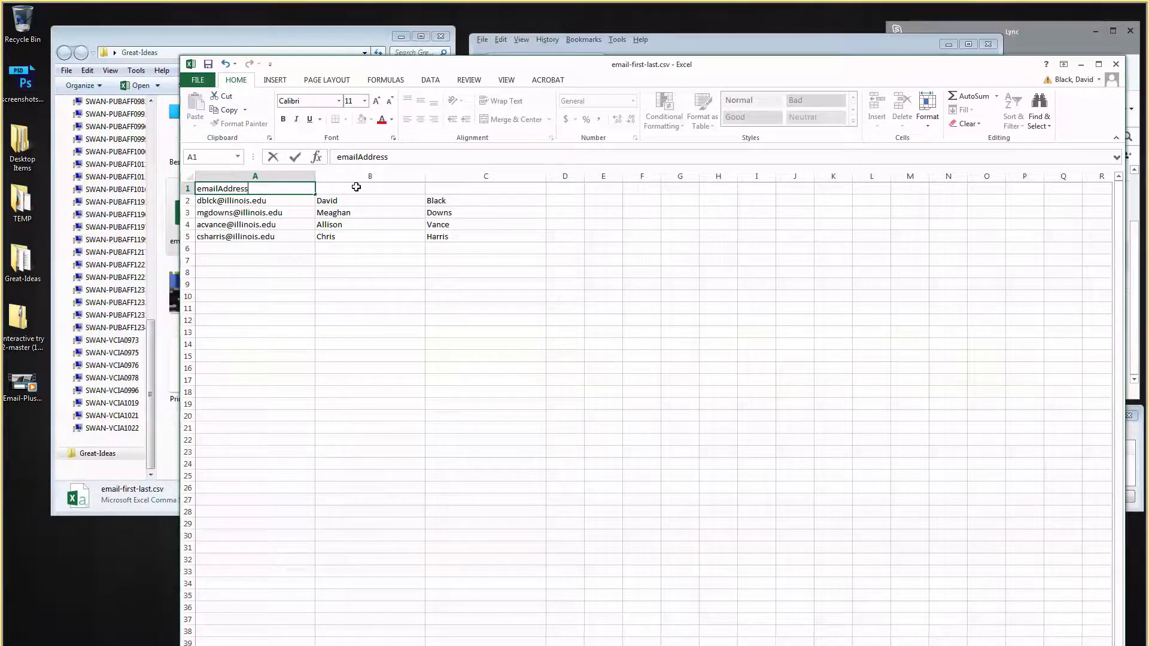
click(356, 188)
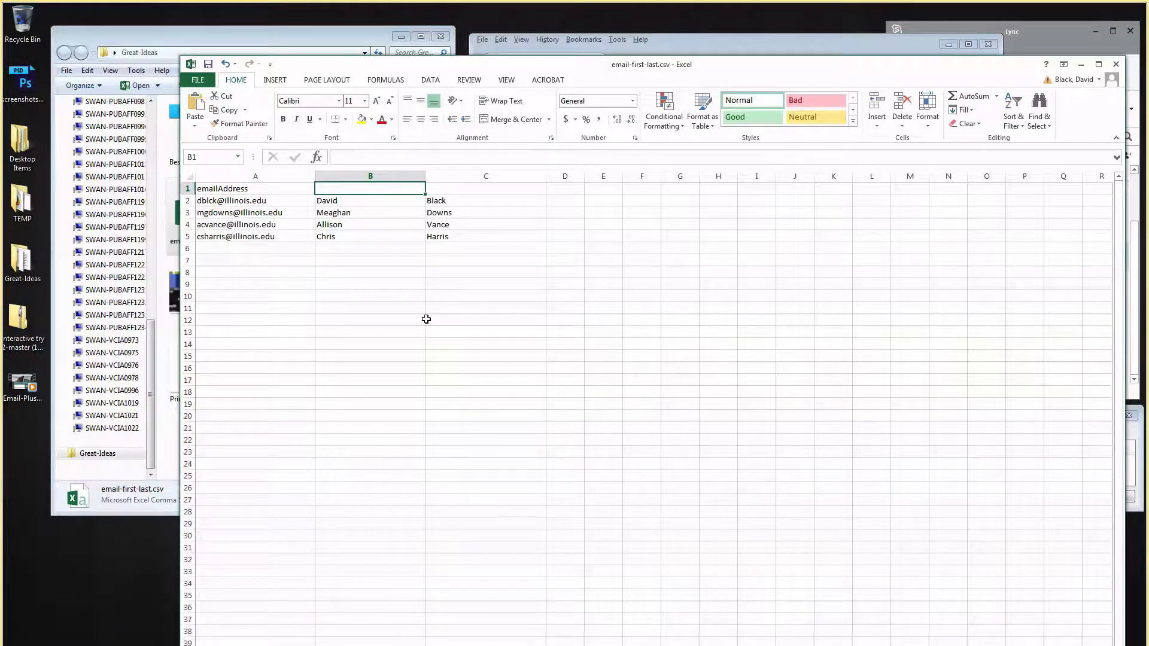
double_click(228, 190)
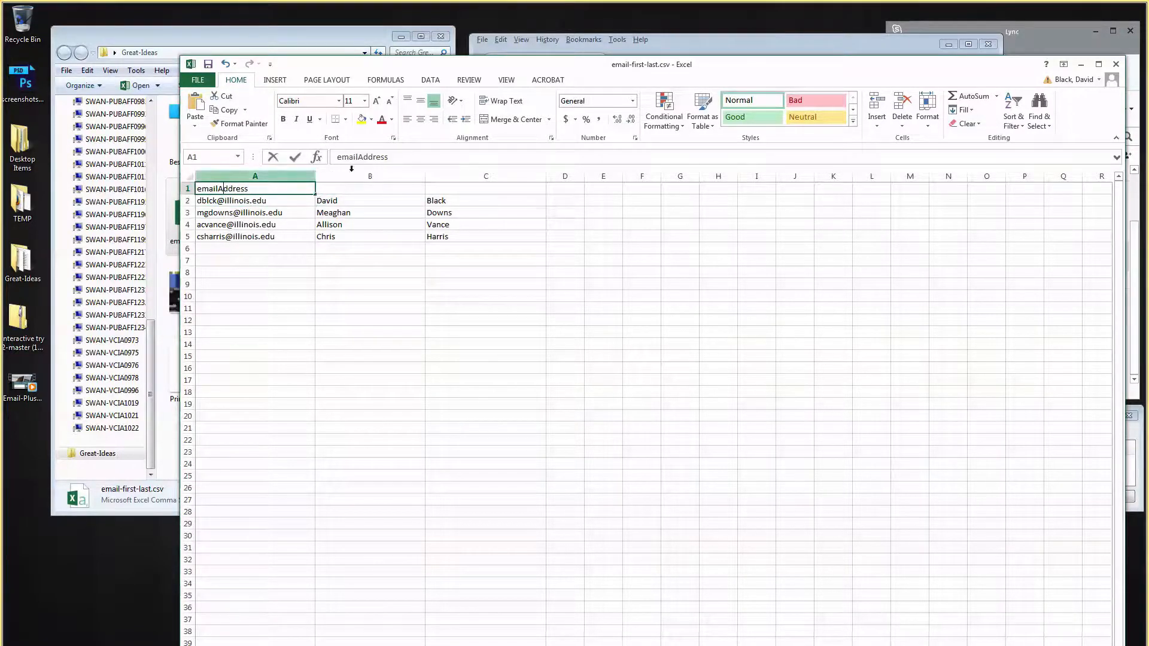
key(Right)
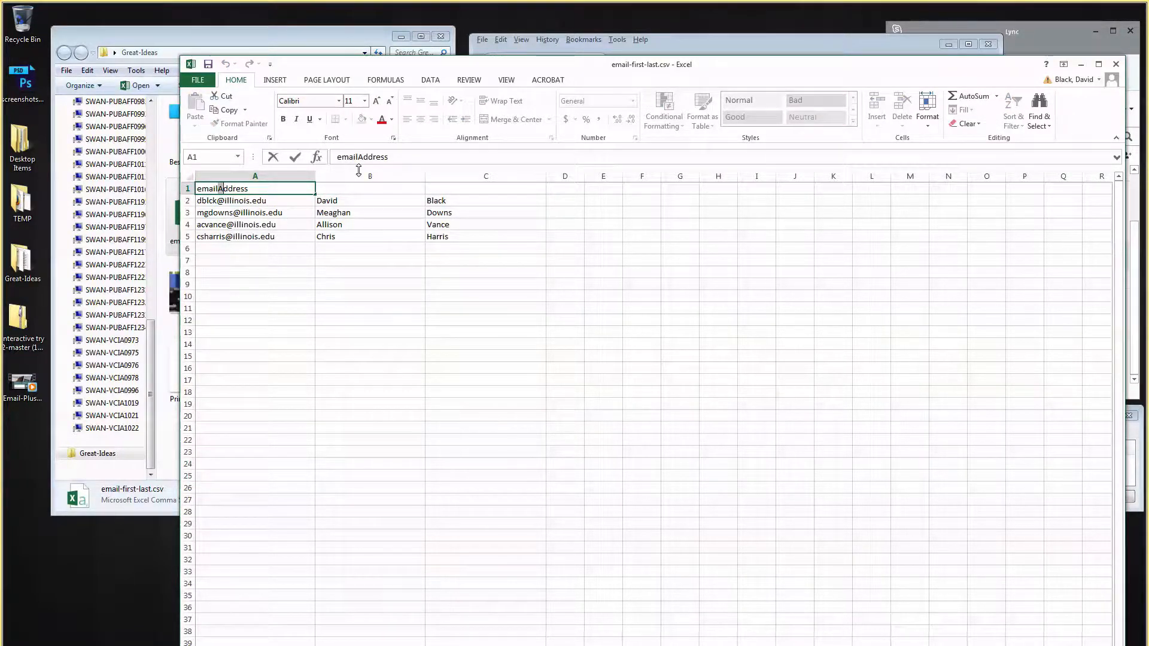
click(364, 193)
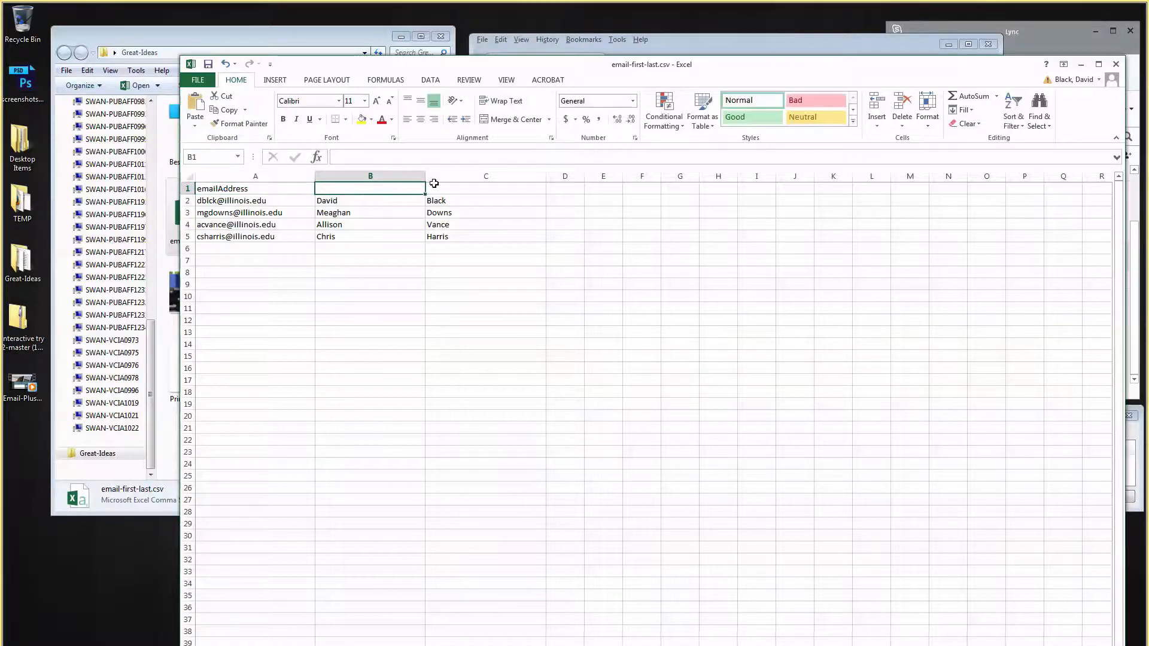
click(456, 188)
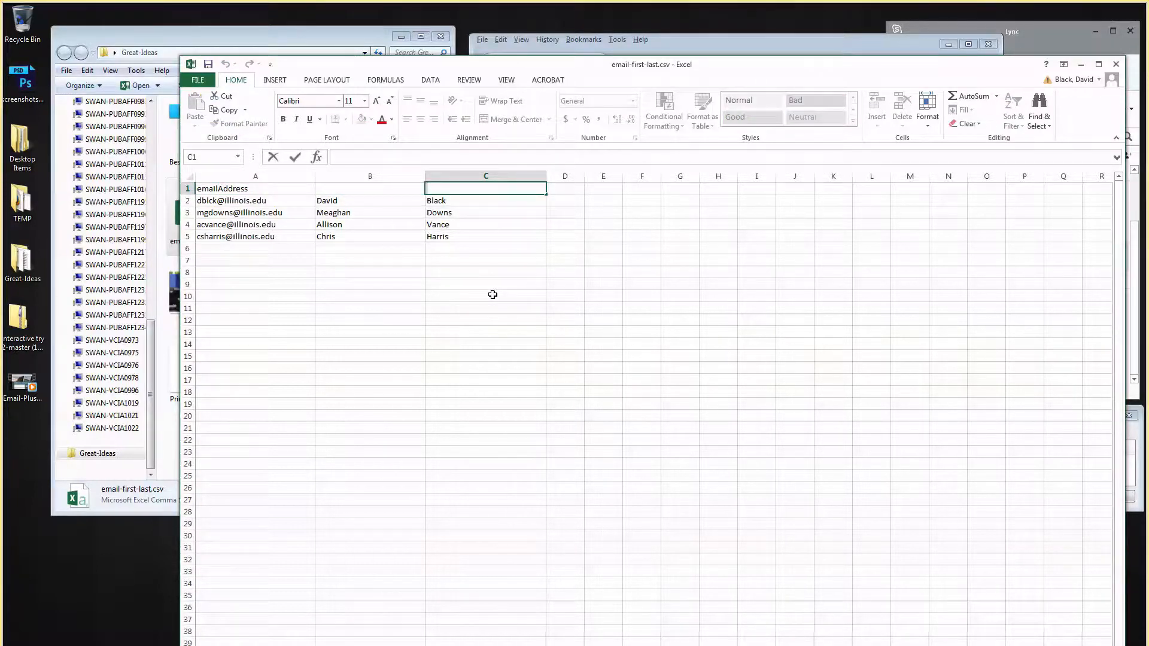
click(485, 247)
Enter firstName in B1 and lastName in C1.
click(364, 190)
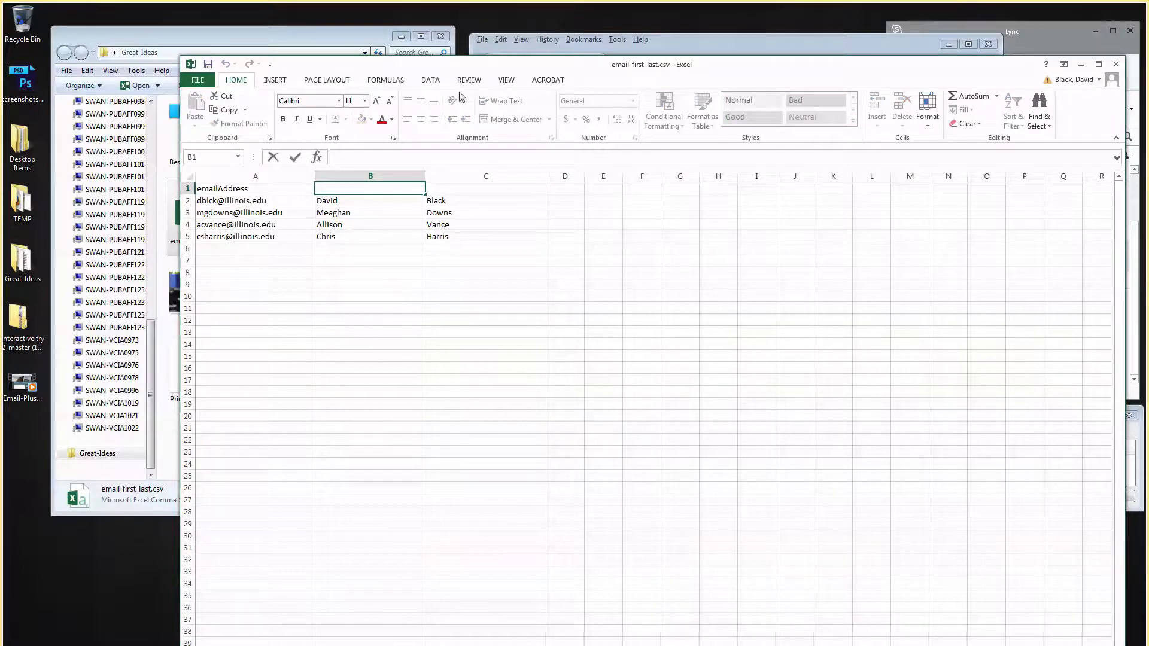
drag(484, 65, 492, 45)
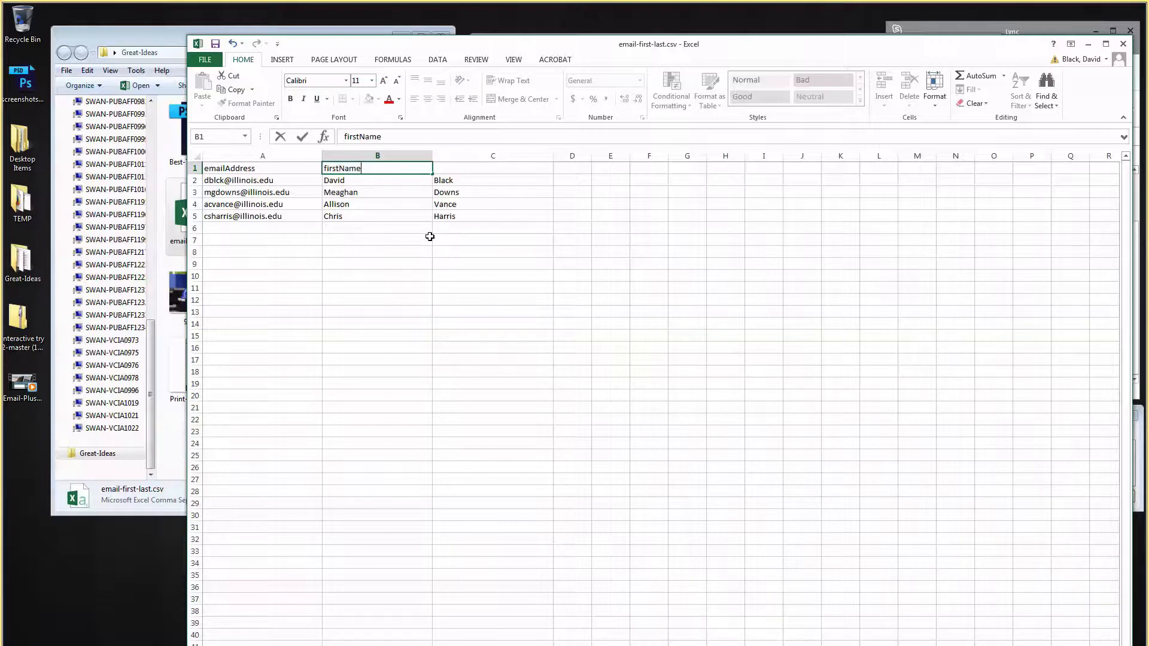
key(Tab)
text(las)
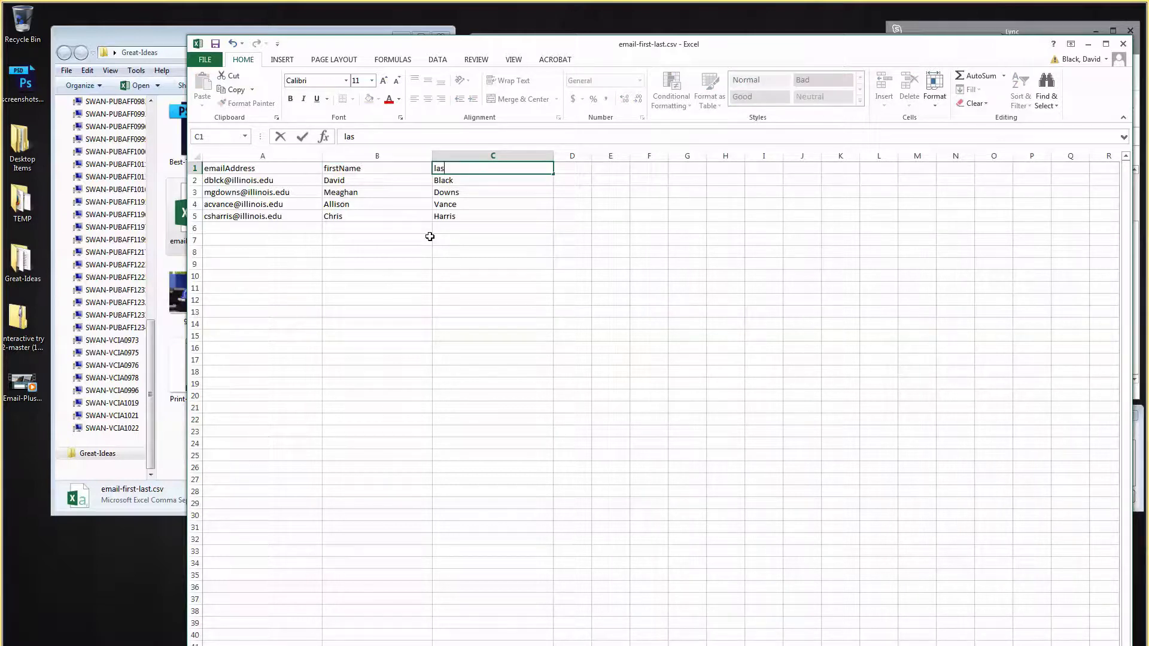
text(tName)
click(434, 297)
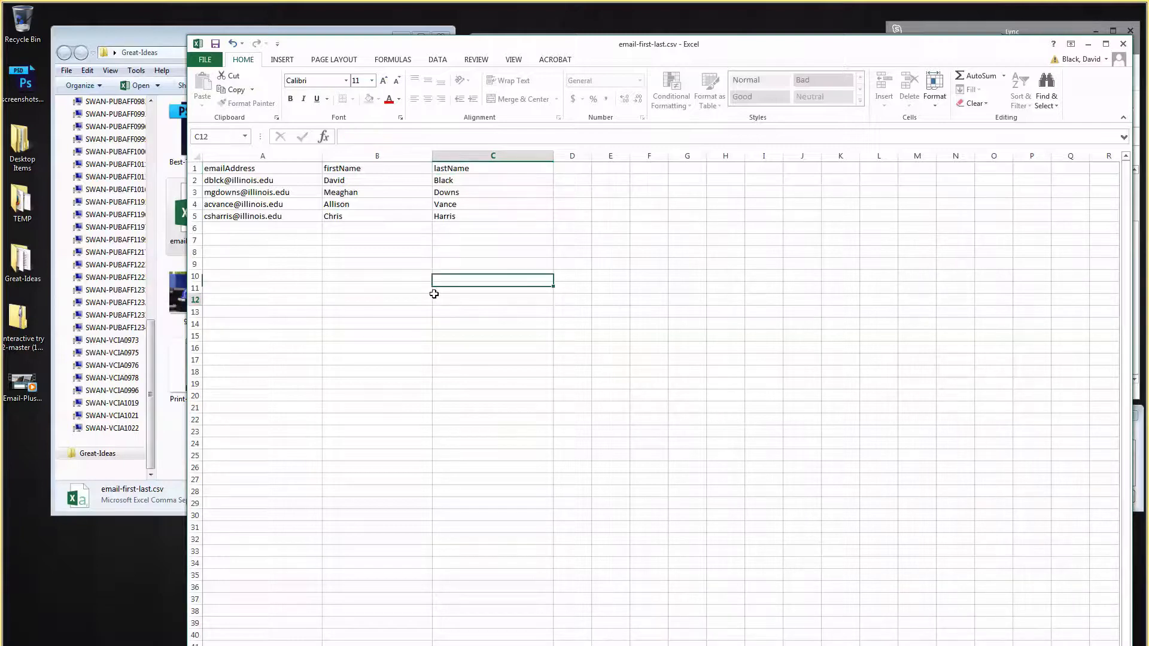
click(205, 60)
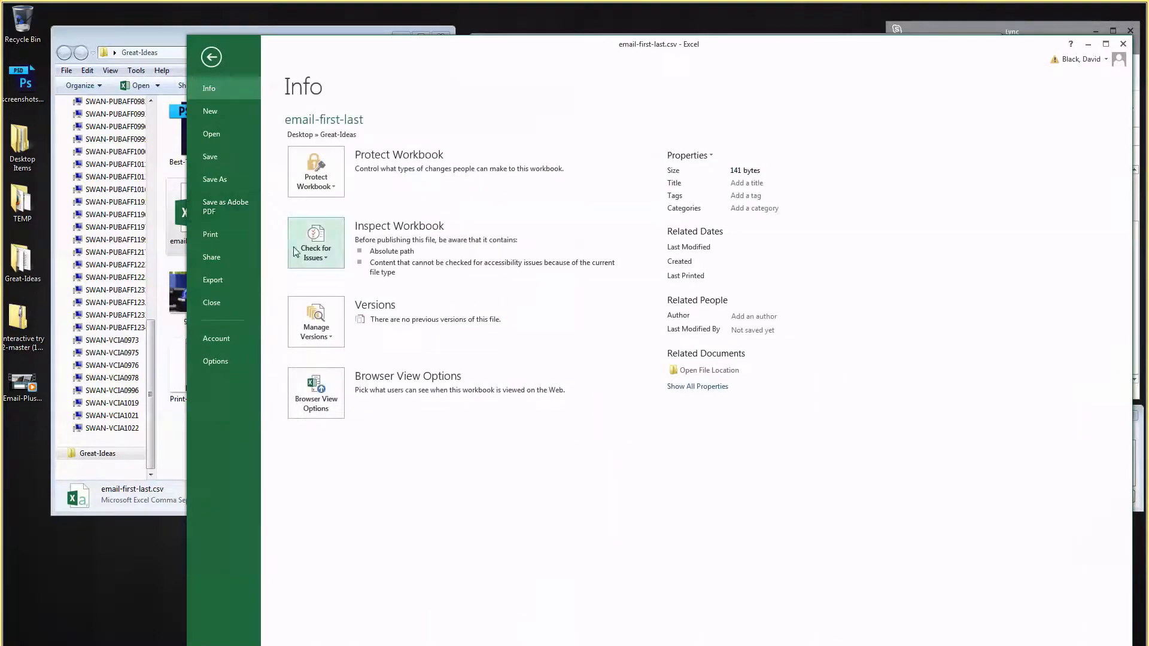
Save as email-first-last.csv in Great-Ideas, replacing the old file and keeping CSV format.
click(231, 180)
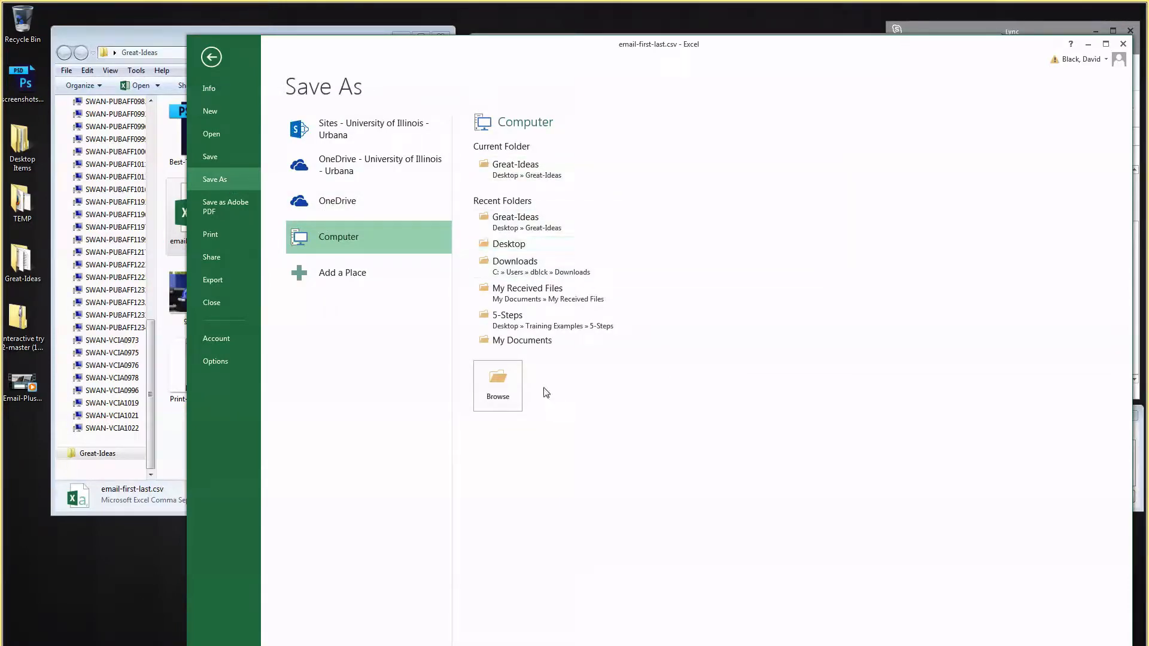
click(577, 220)
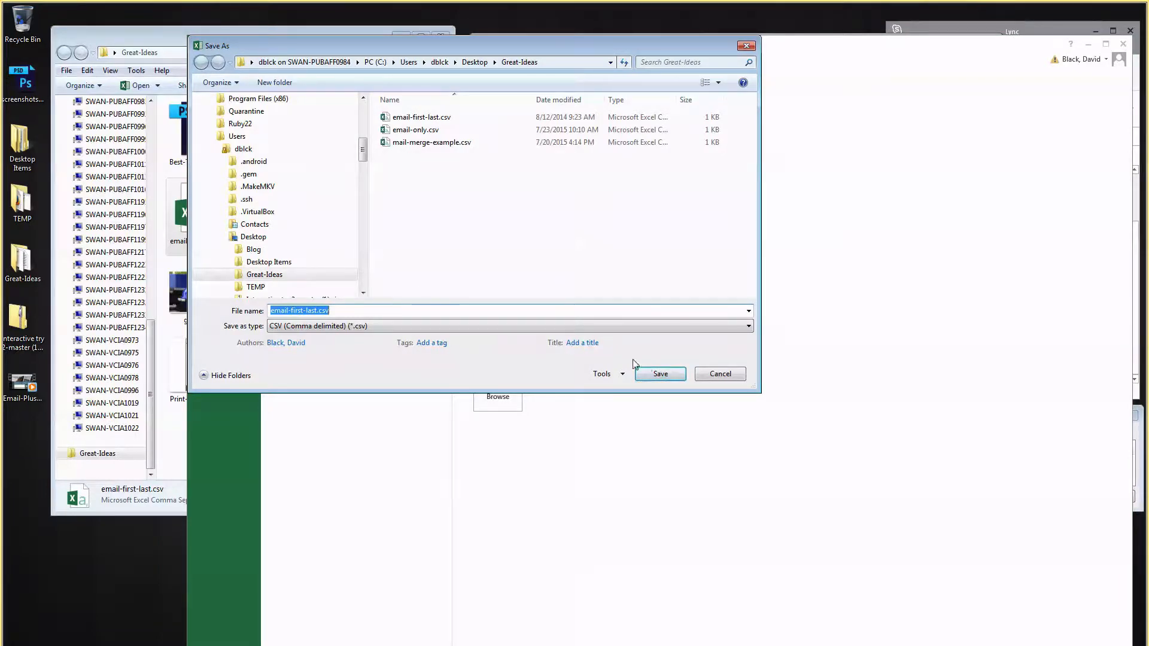
click(658, 372)
click(609, 368)
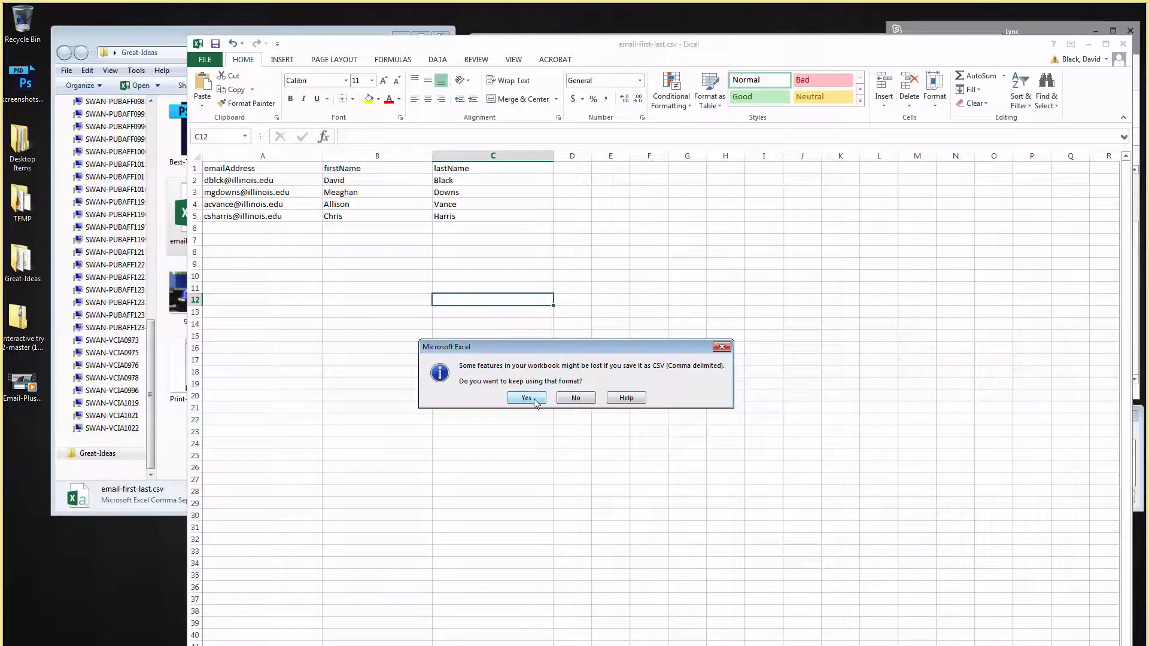
click(527, 398)
Check the new header and data cells, then minimize Excel.
click(472, 167)
click(371, 168)
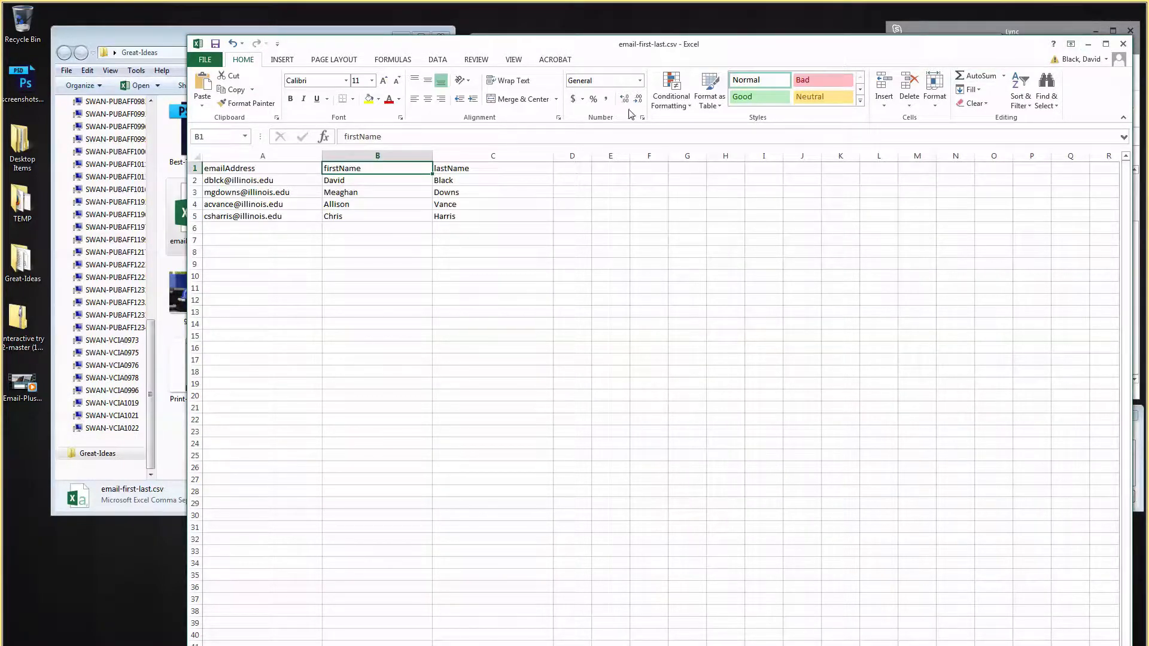
click(268, 191)
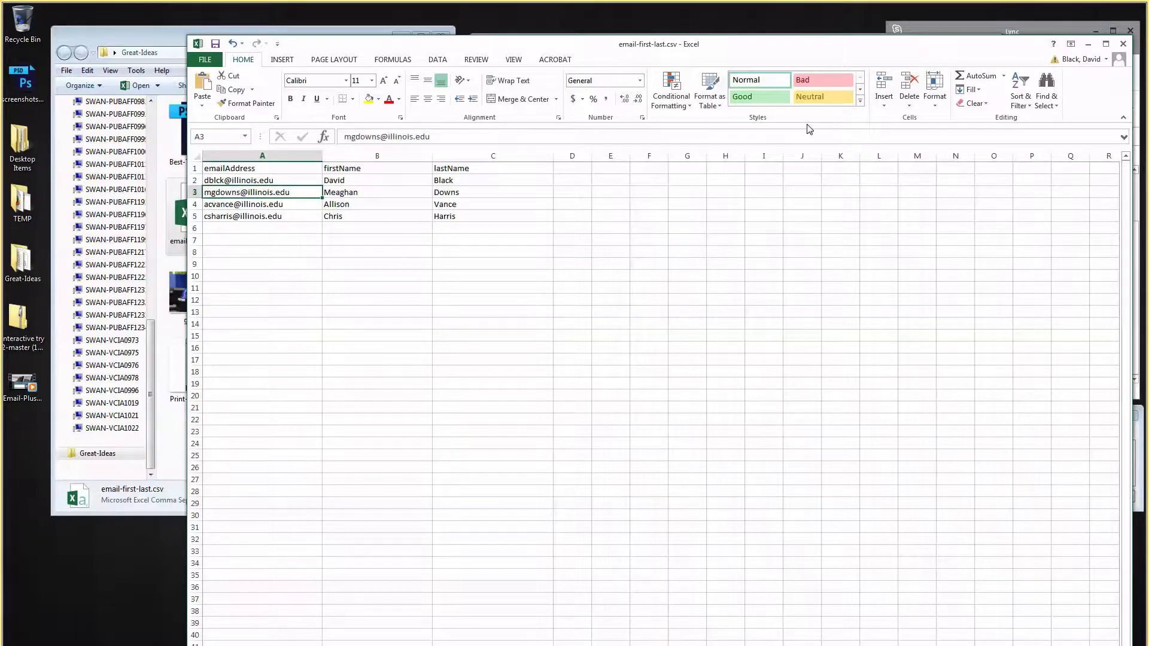
click(1089, 45)
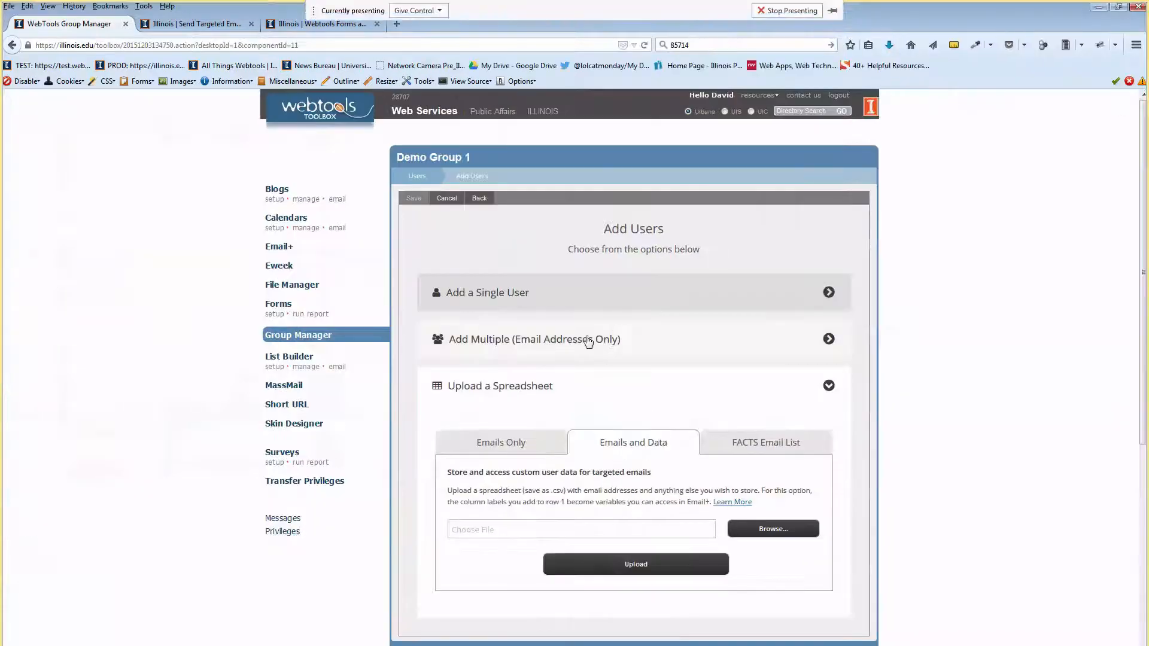
Upload email-first-last.csv to Demo Group 1 and dismiss the members-will-be-added notice.
click(751, 529)
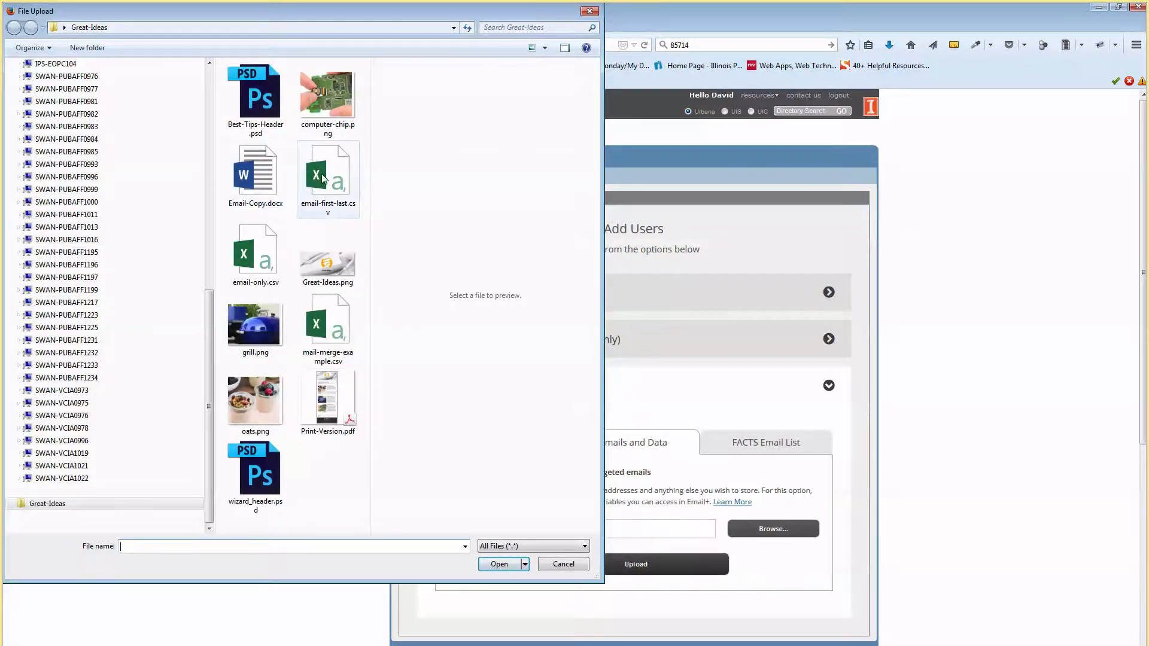
double_click(328, 175)
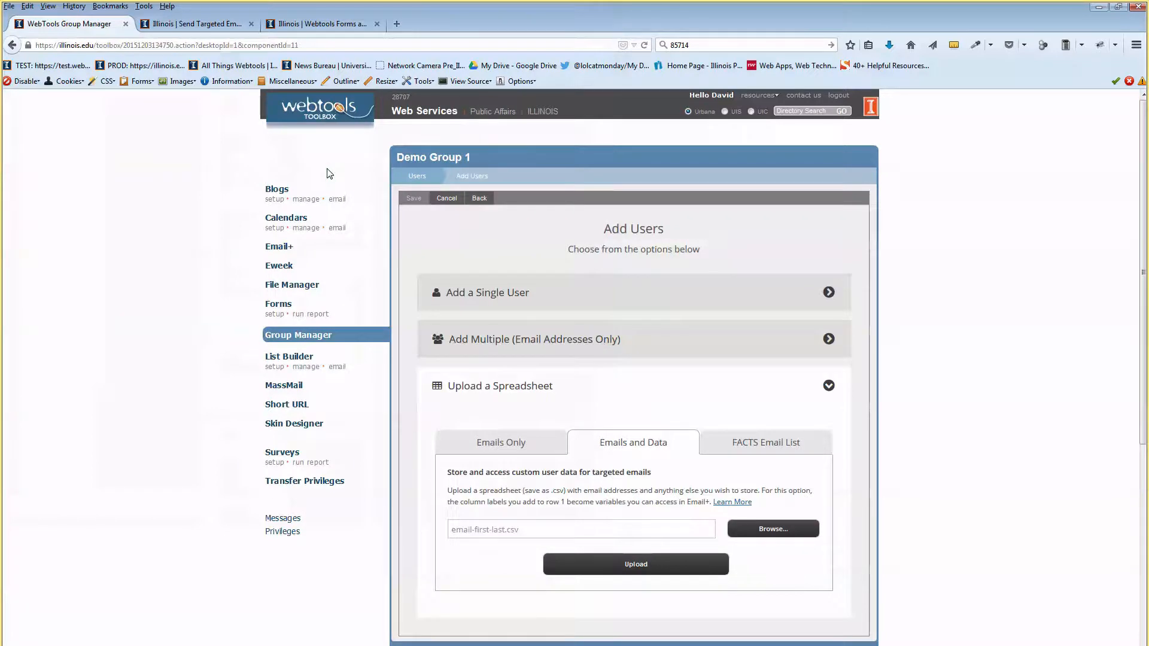
click(625, 564)
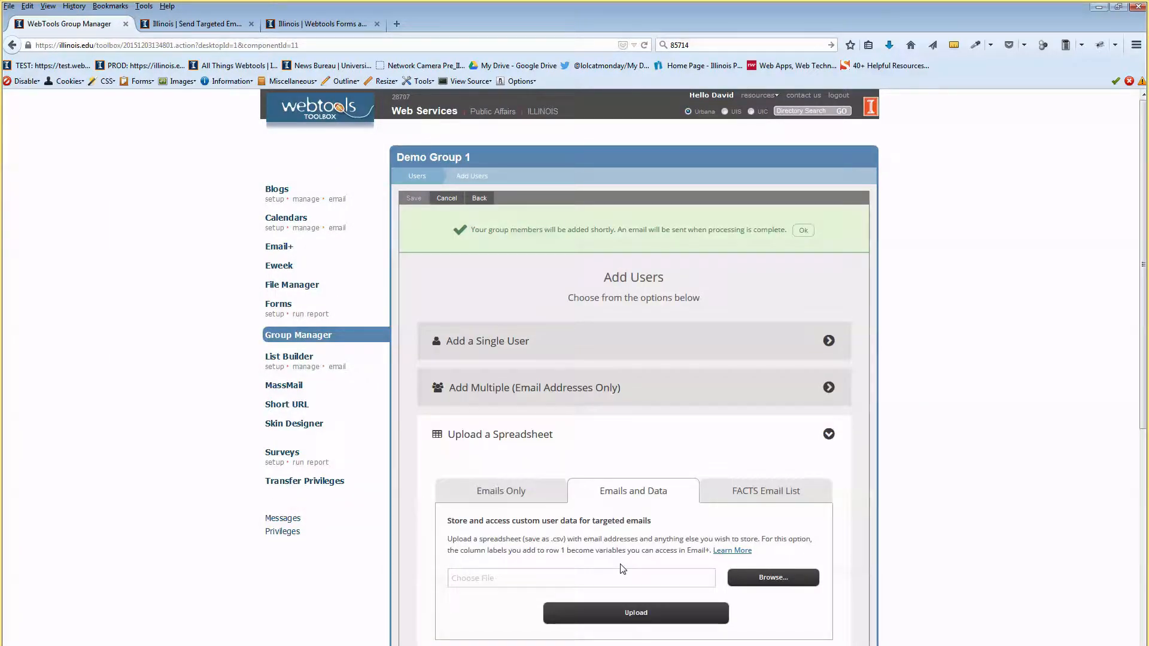
drag(505, 232, 591, 228)
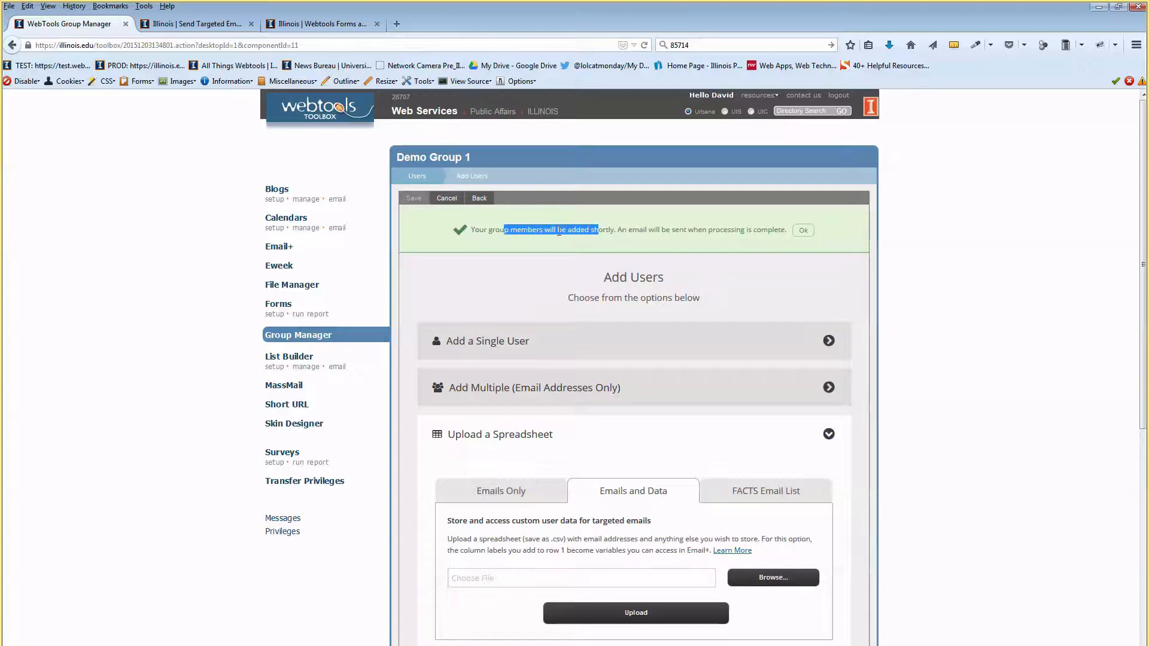
drag(672, 230, 728, 229)
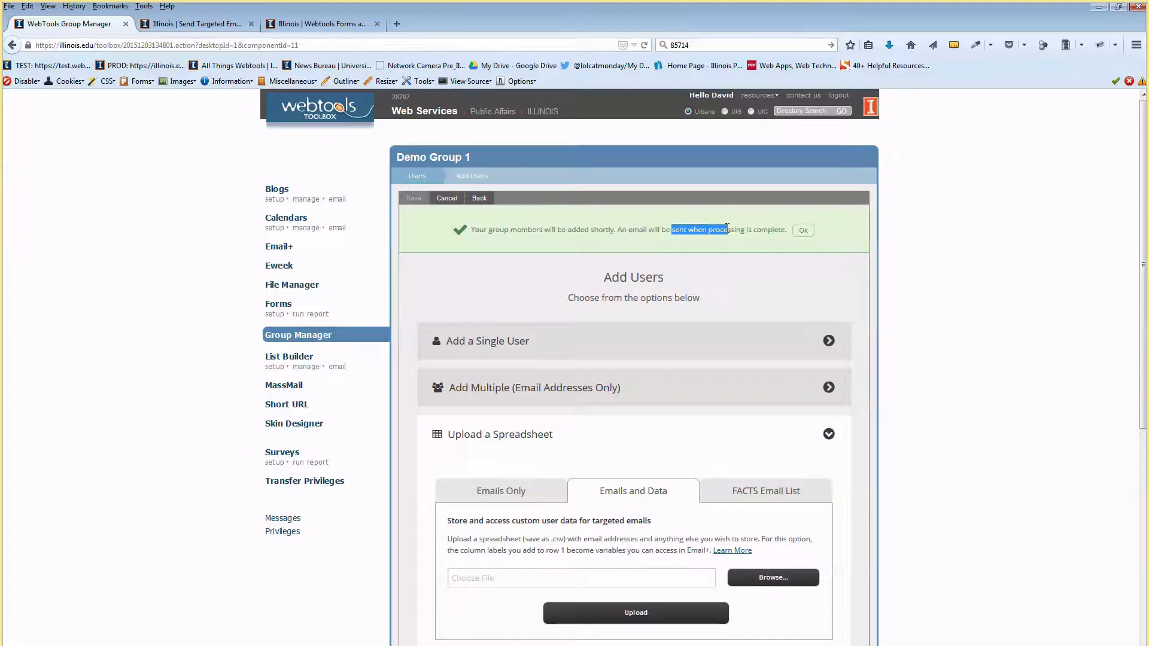
scroll(622, 371, down, 3)
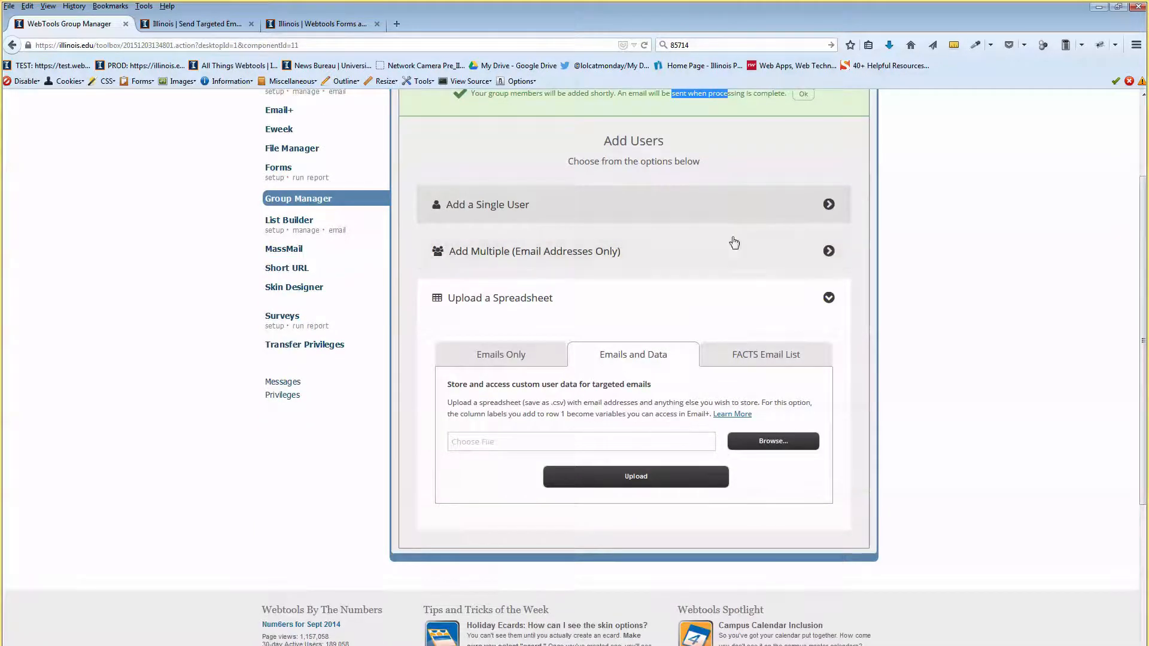
scroll(748, 228, up, 2)
click(803, 163)
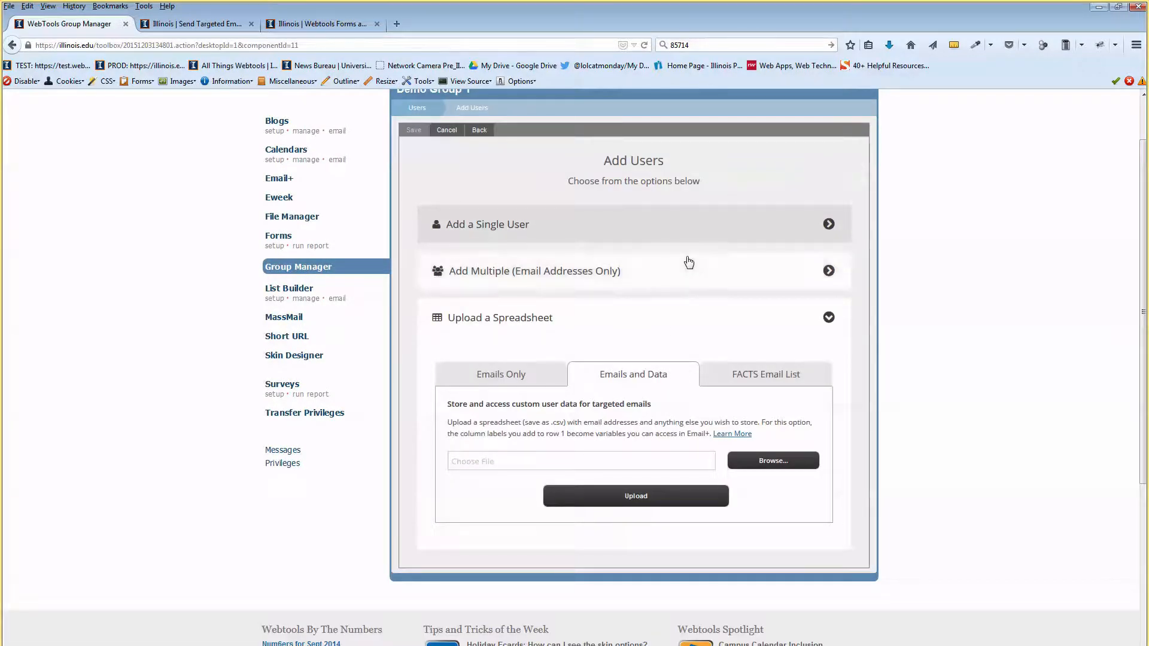
Open the group's user list, then bring Outlook to full screen.
scroll(571, 255, up, 1)
scroll(569, 254, up, 1)
click(431, 178)
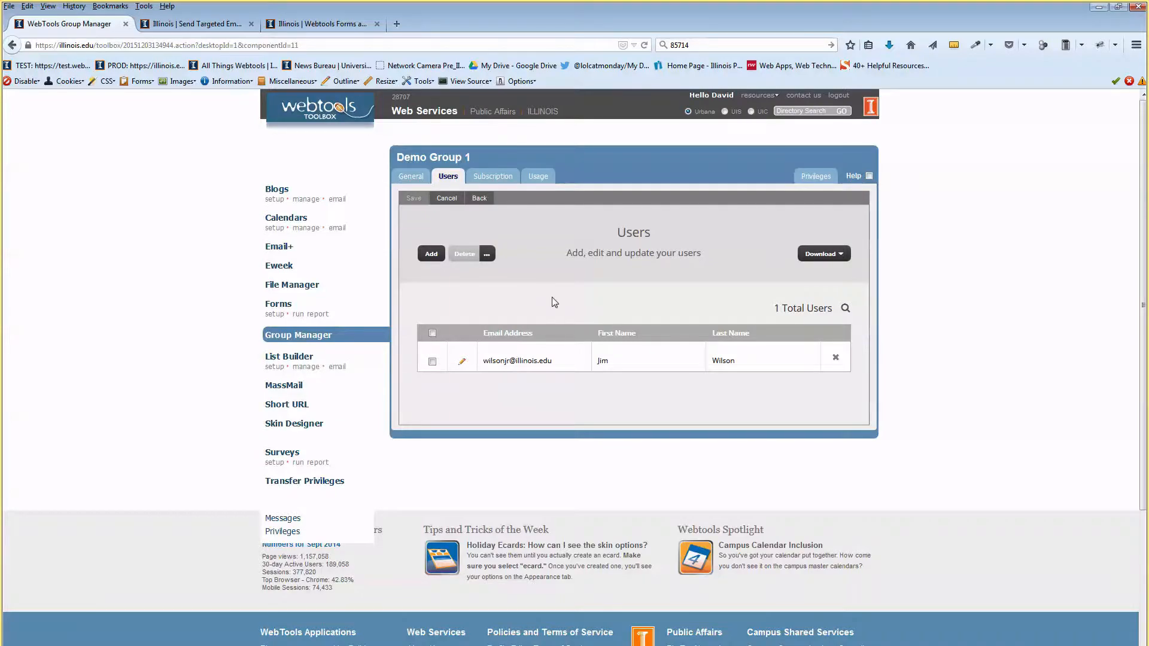
drag(561, 24, 731, 38)
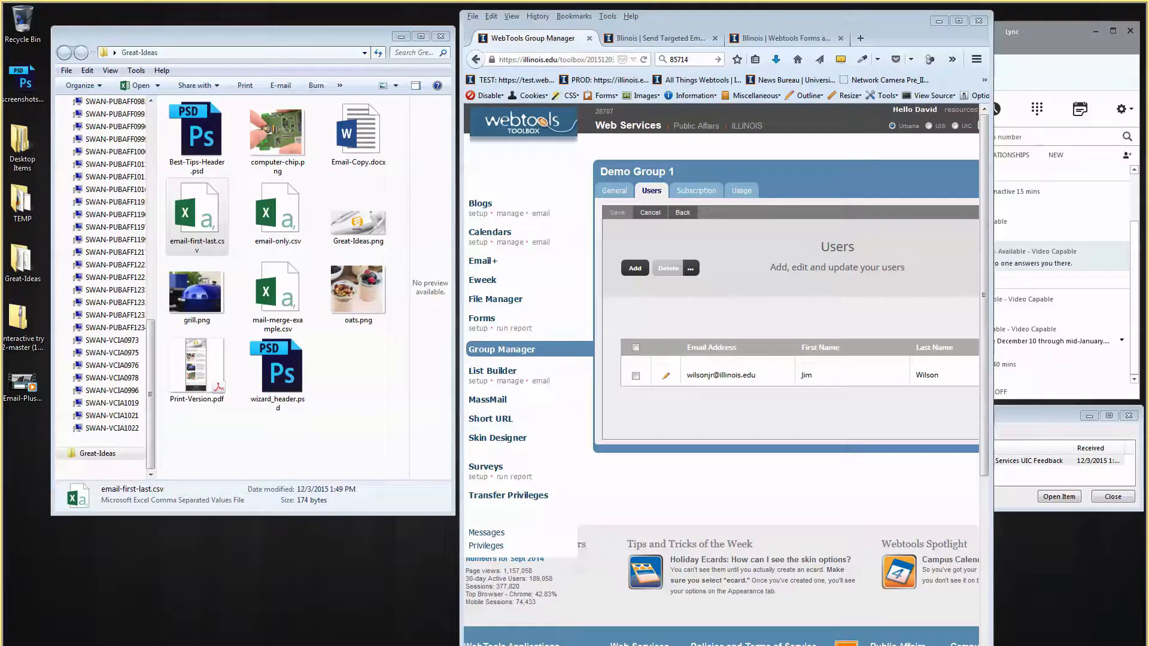
drag(1148, 96, 431, 2)
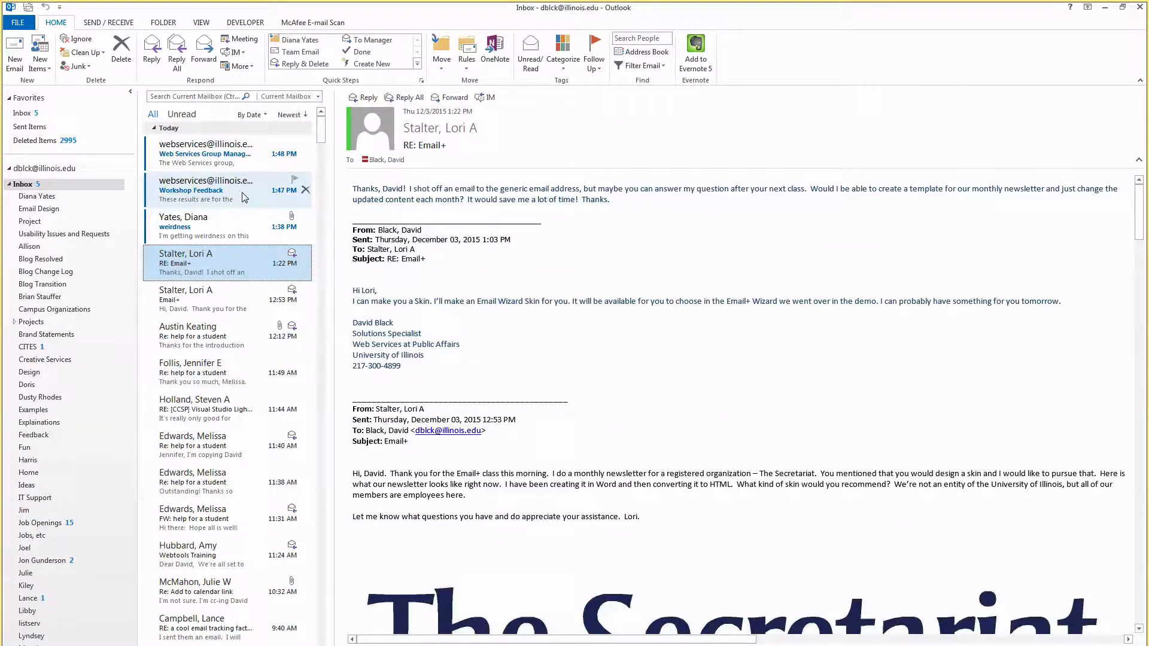
Read the 1:48 PM Processing Complete report's finished sentence and its added and invalid address counts.
click(237, 154)
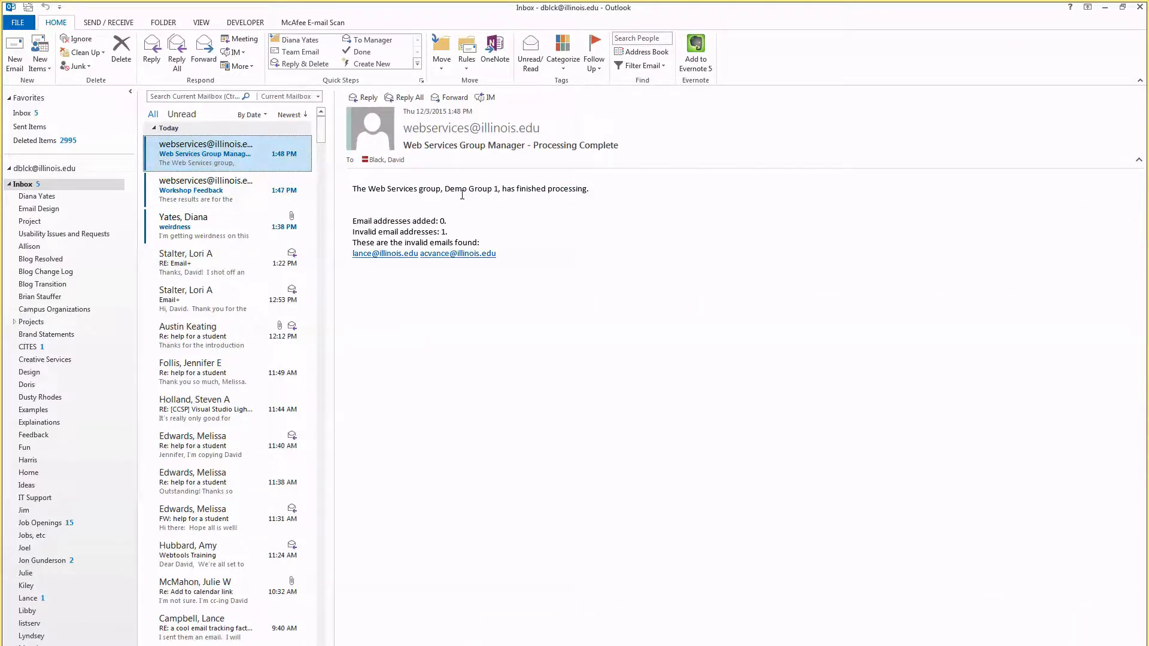
drag(369, 190, 546, 187)
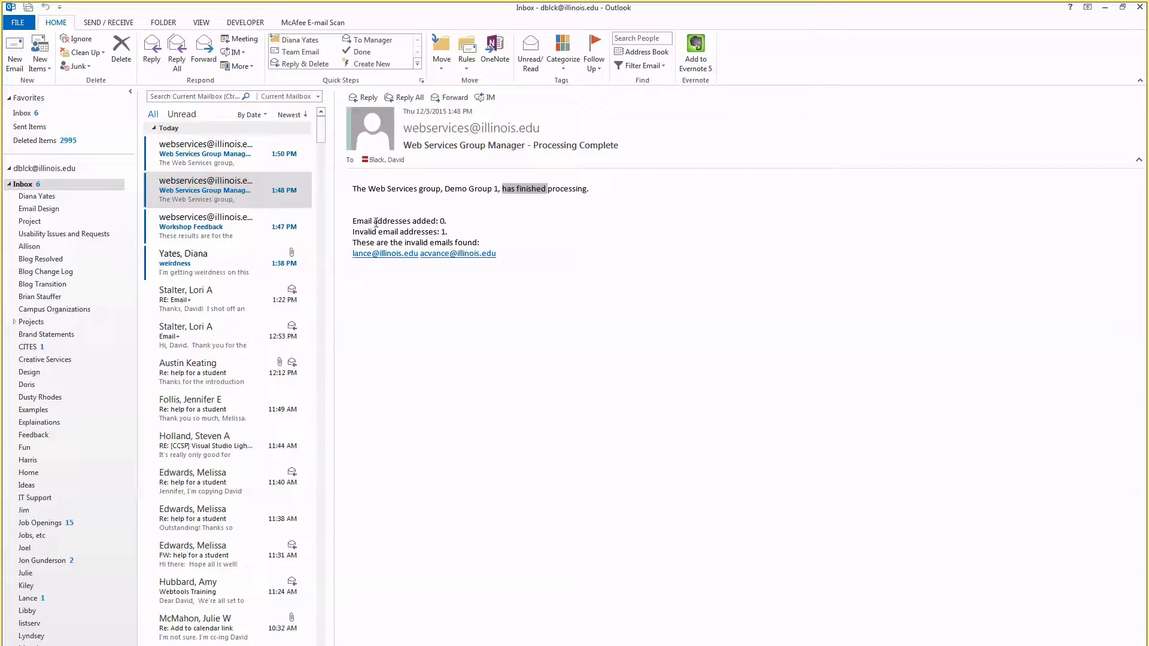
drag(376, 222, 426, 217)
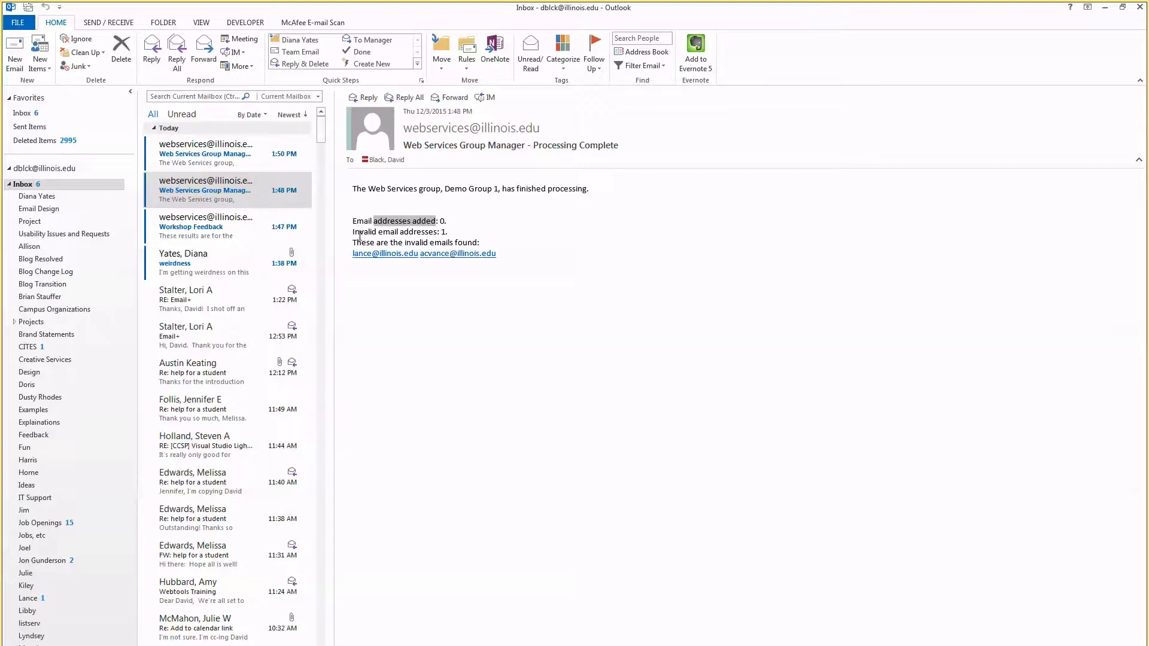
drag(353, 233, 436, 232)
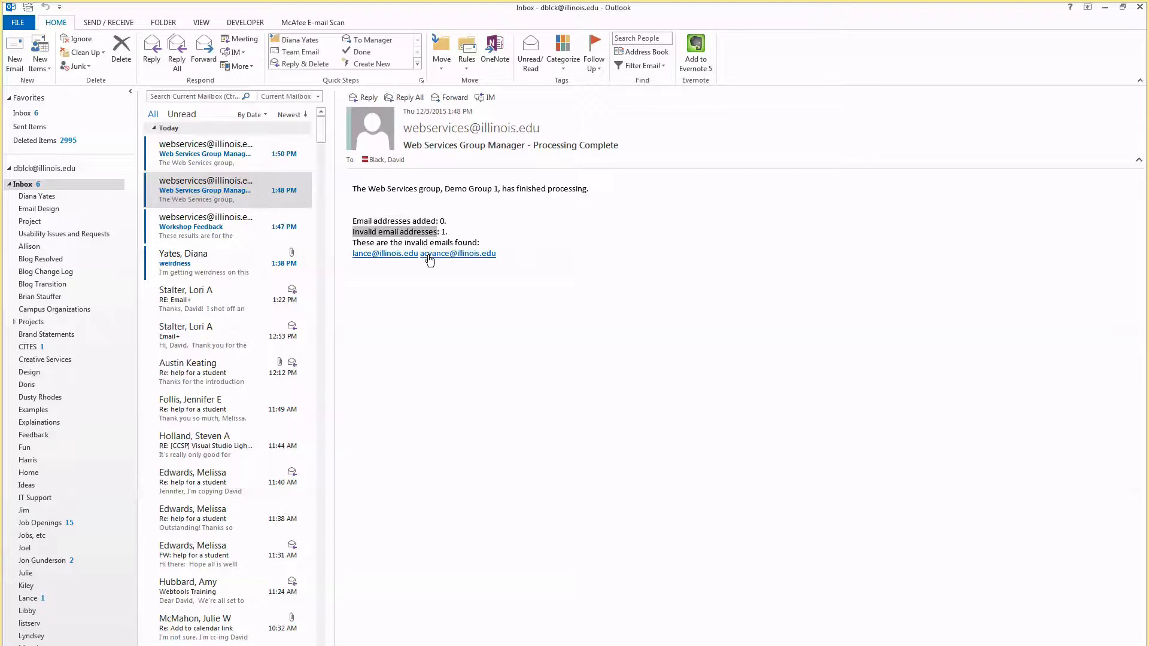
Compare the 1:50 PM and earlier reports, ending on the one with 4 added and 5 total, and restore the window.
click(252, 156)
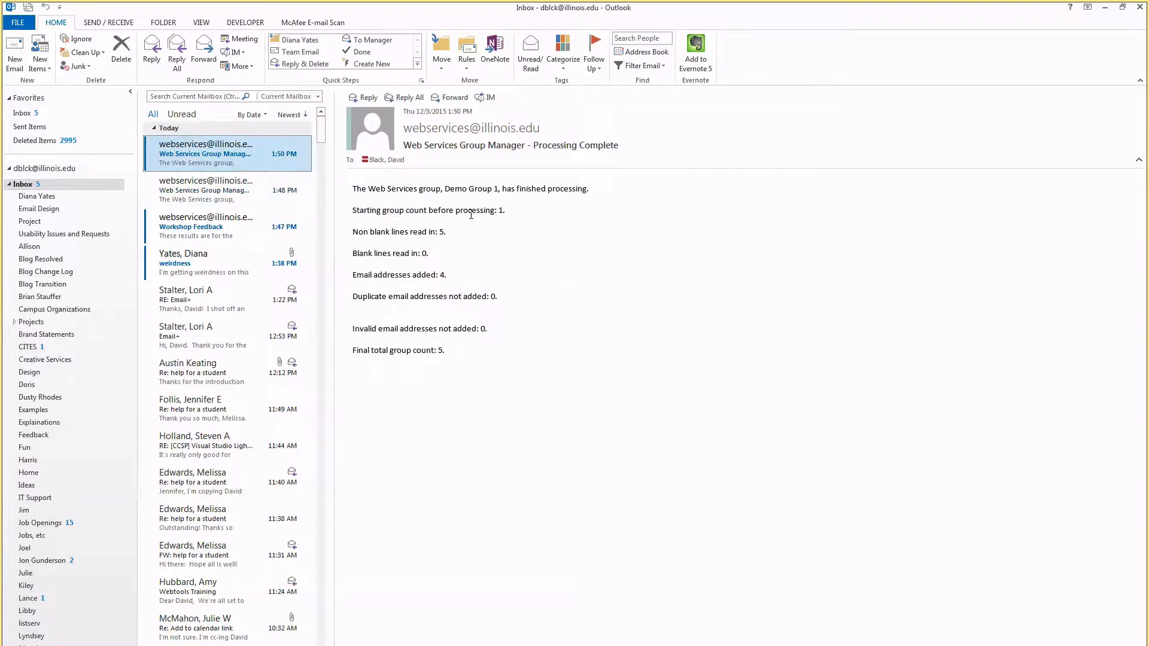
drag(457, 276, 352, 279)
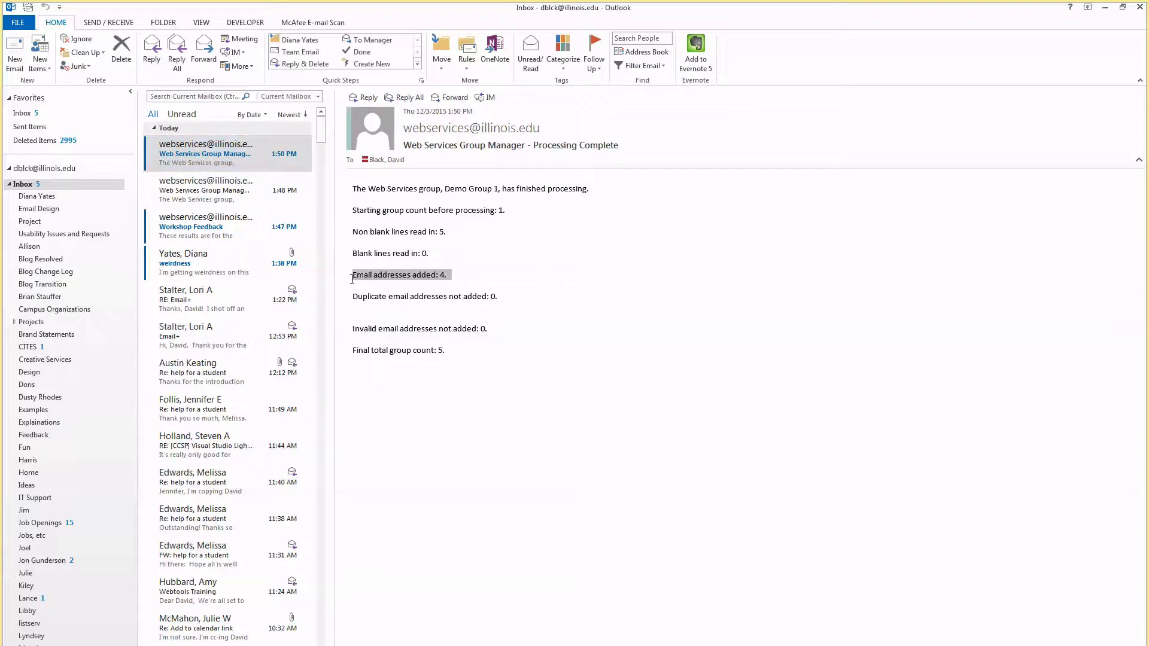
click(239, 191)
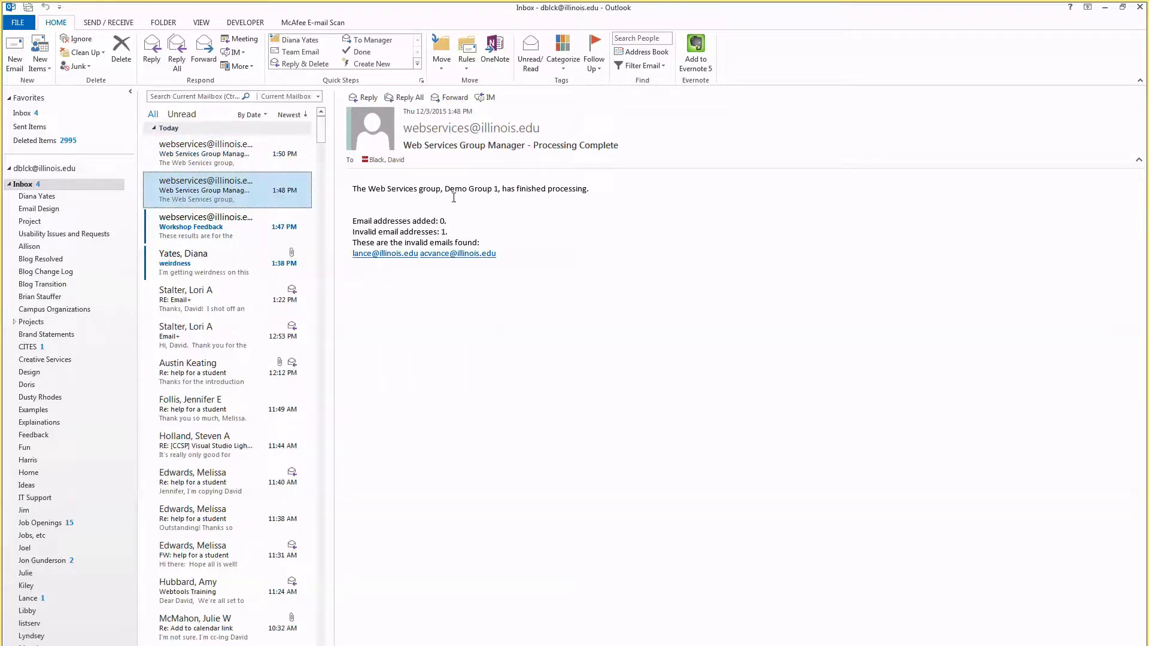
drag(470, 189, 508, 187)
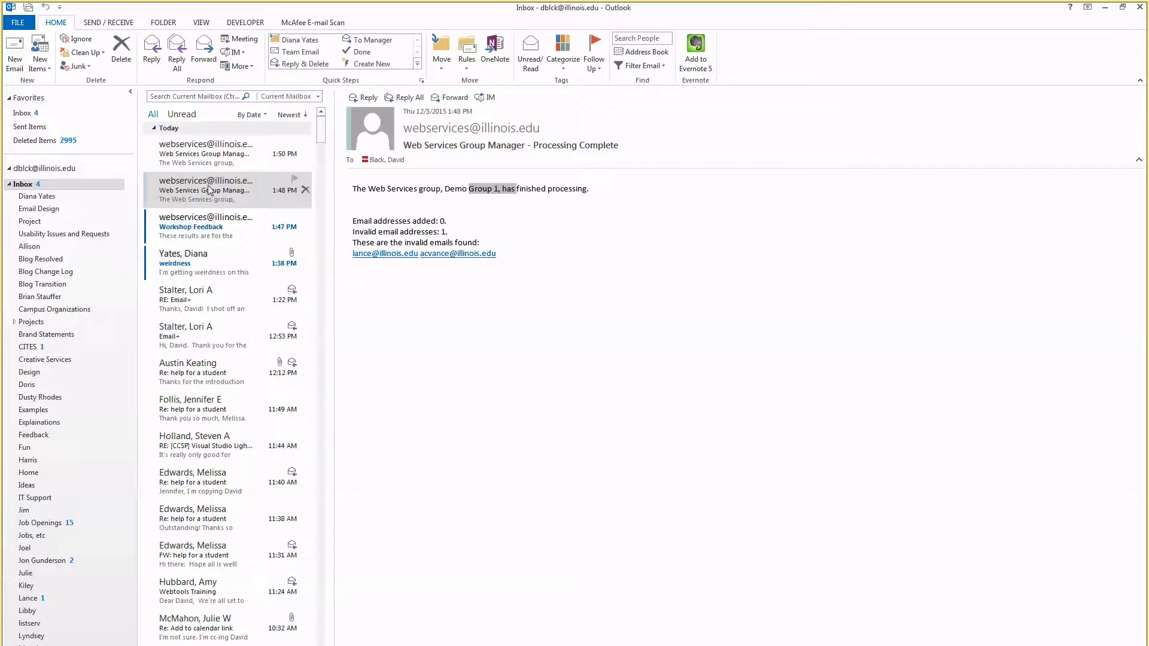
click(228, 153)
double_click(634, 9)
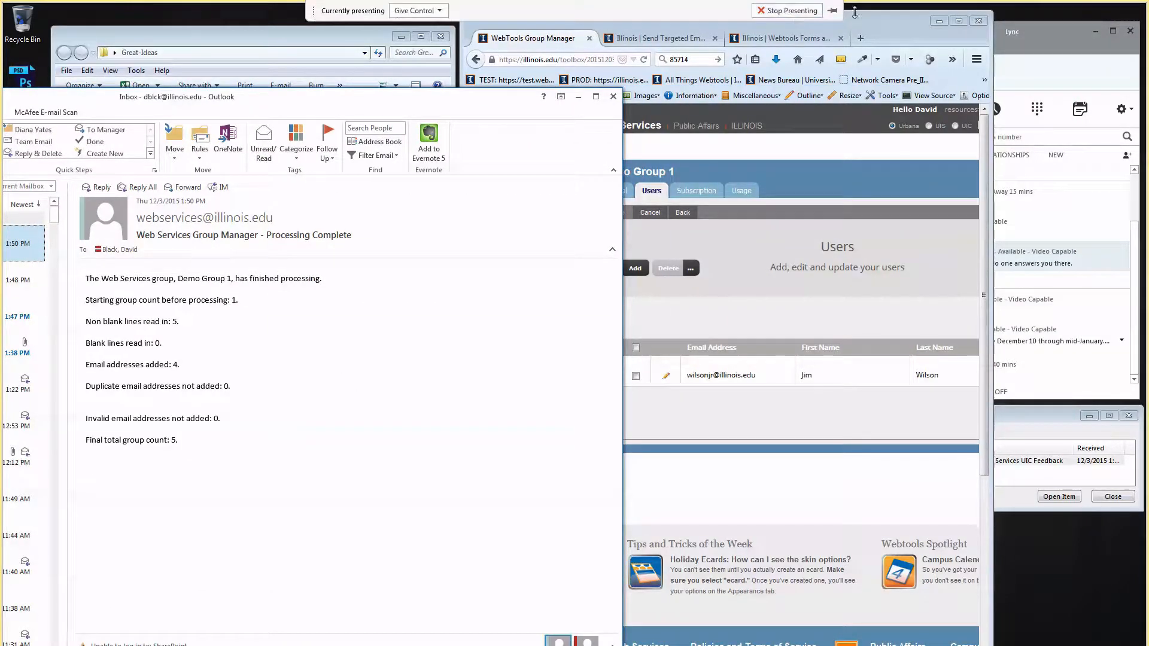
Maximize the browser, reload Demo Group 1 and open its 5-user list to start adding users.
double_click(872, 39)
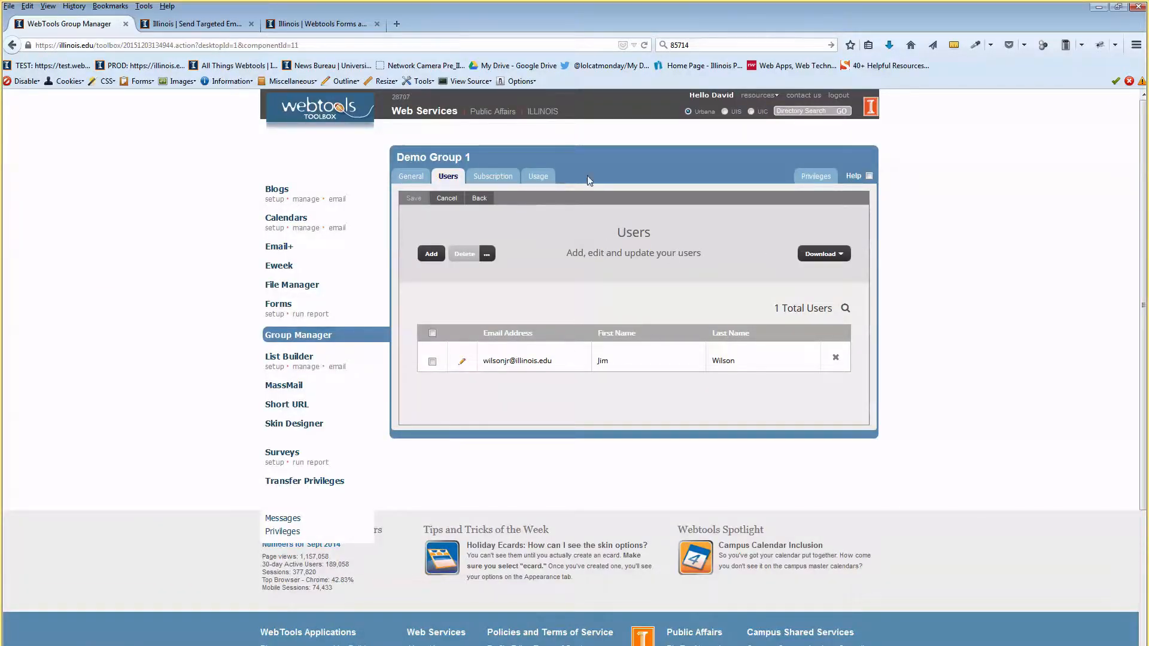
click(441, 178)
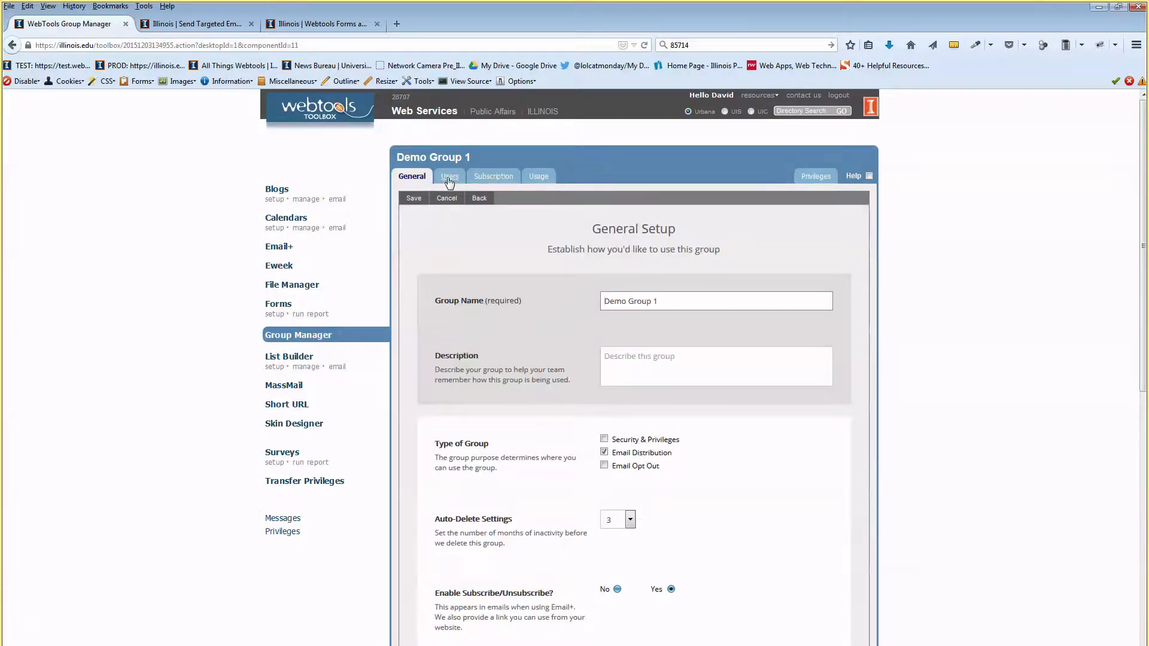
click(450, 177)
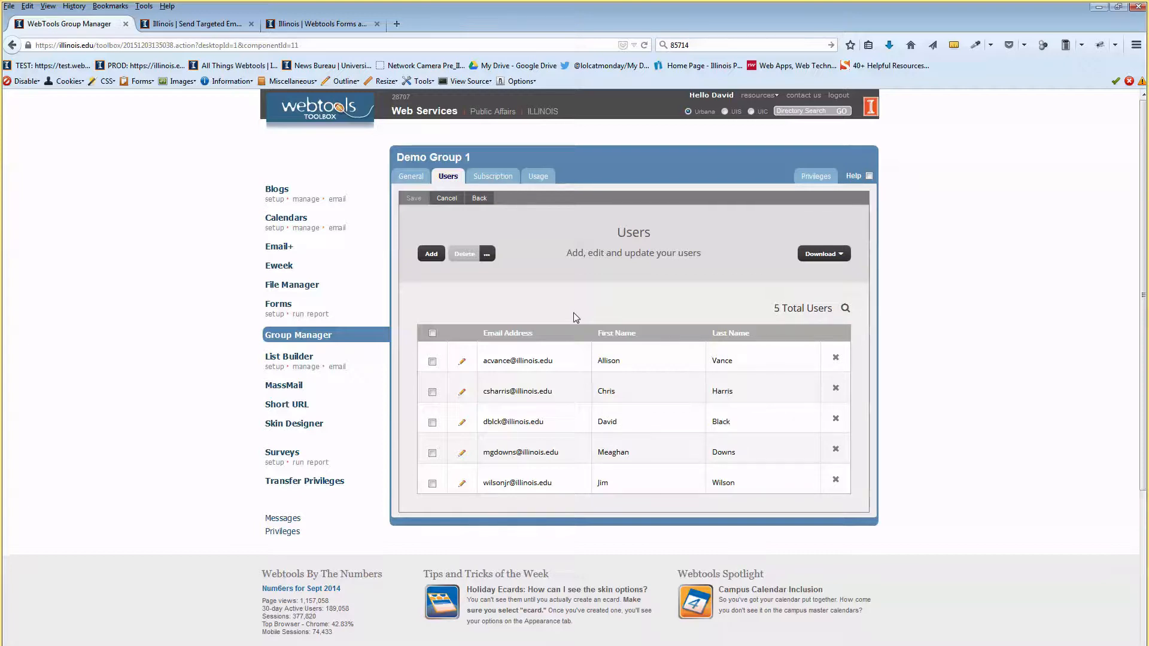
click(431, 255)
Enter two email addresses on separate lines under Add Multiple, submit them, and dismiss the processed banner.
click(542, 350)
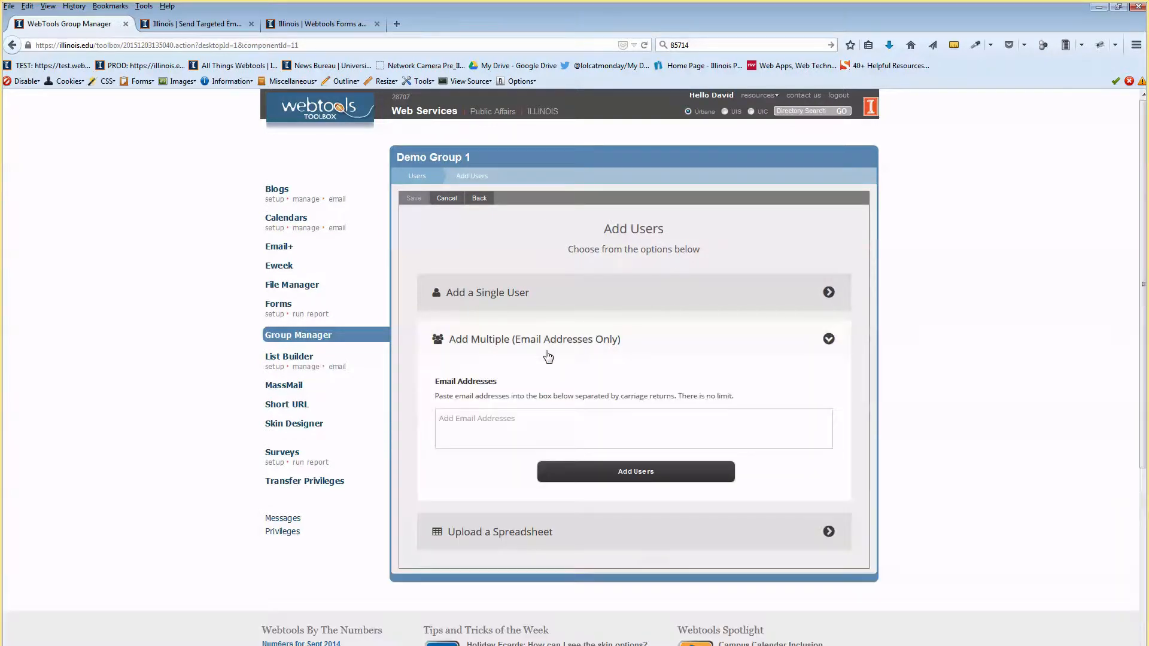
mouse_move(576, 391)
mouse_down()
mouse_move(435, 395)
mouse_move(731, 396)
mouse_move(578, 400)
mouse_up()
click(623, 422)
click(576, 417)
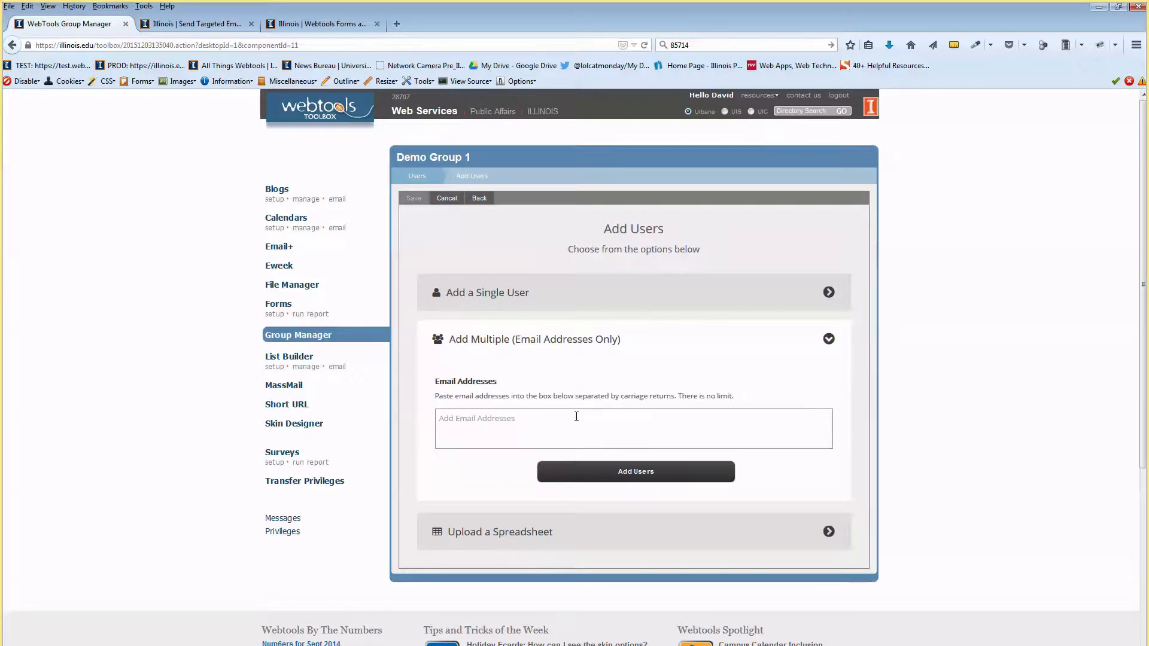
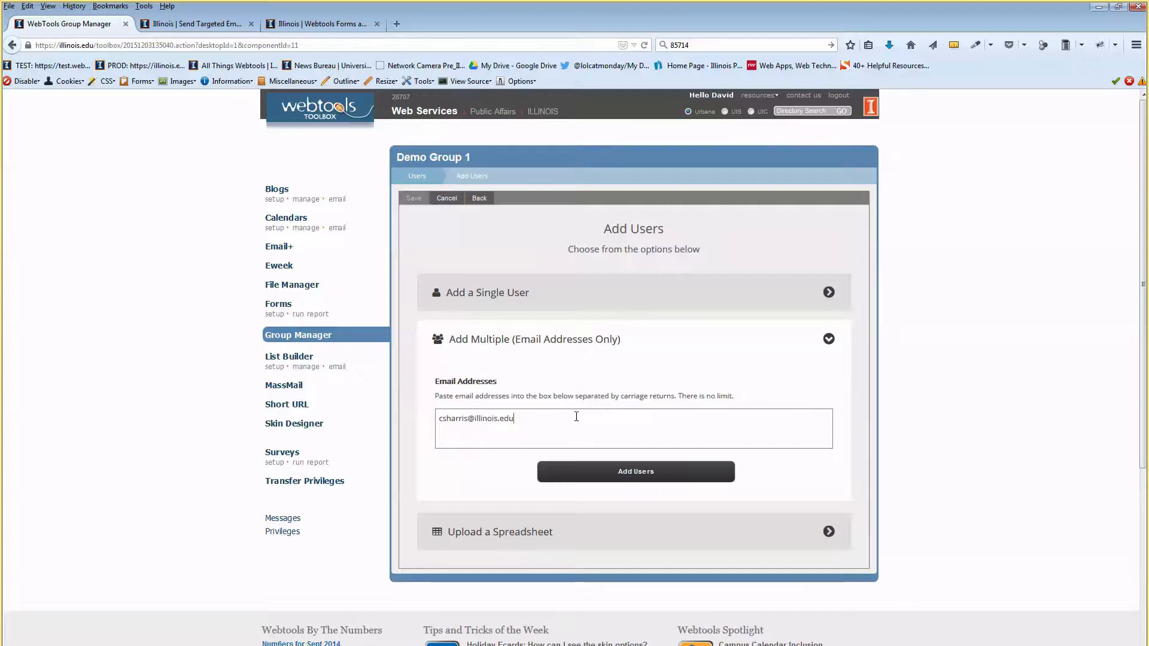
key(Return)
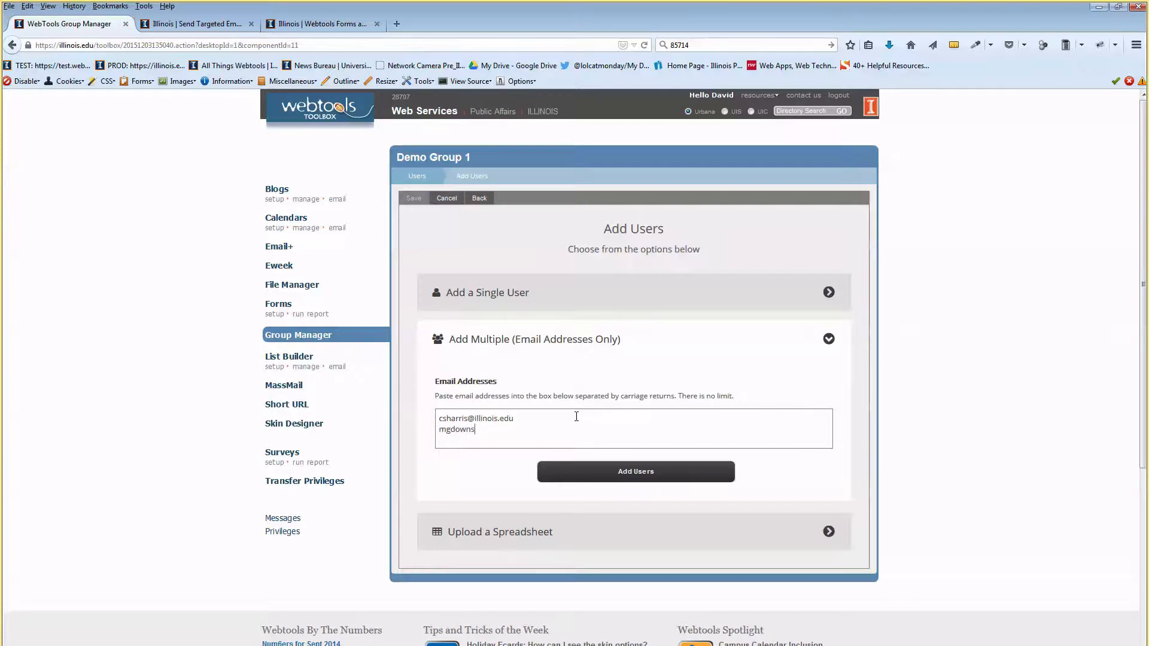
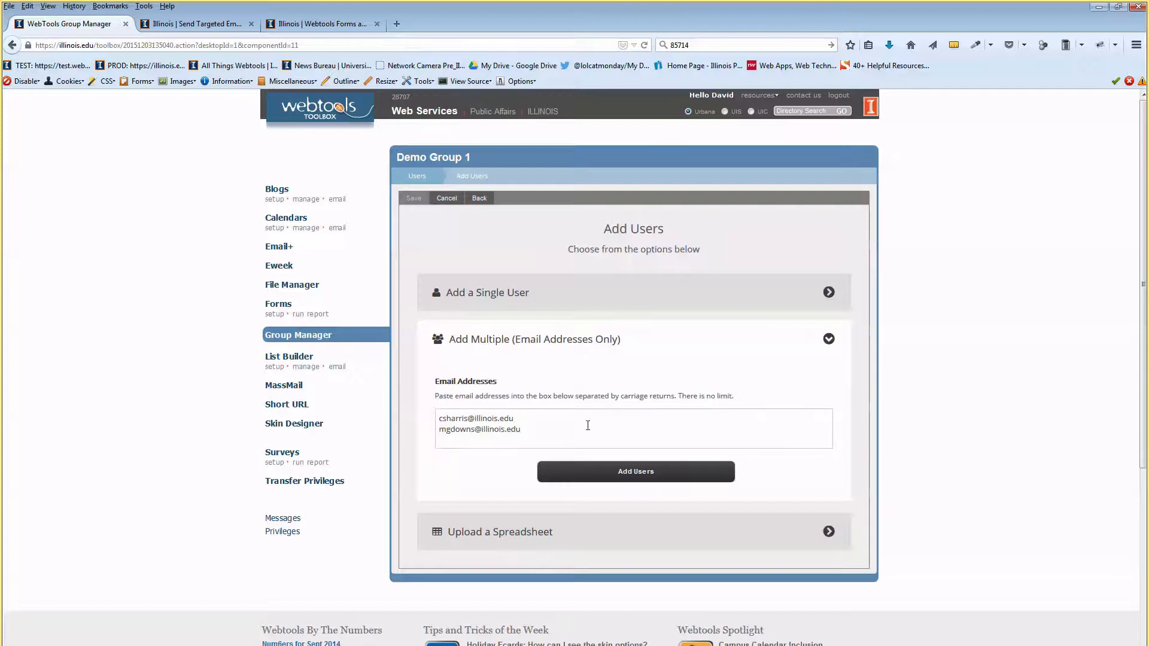
click(642, 472)
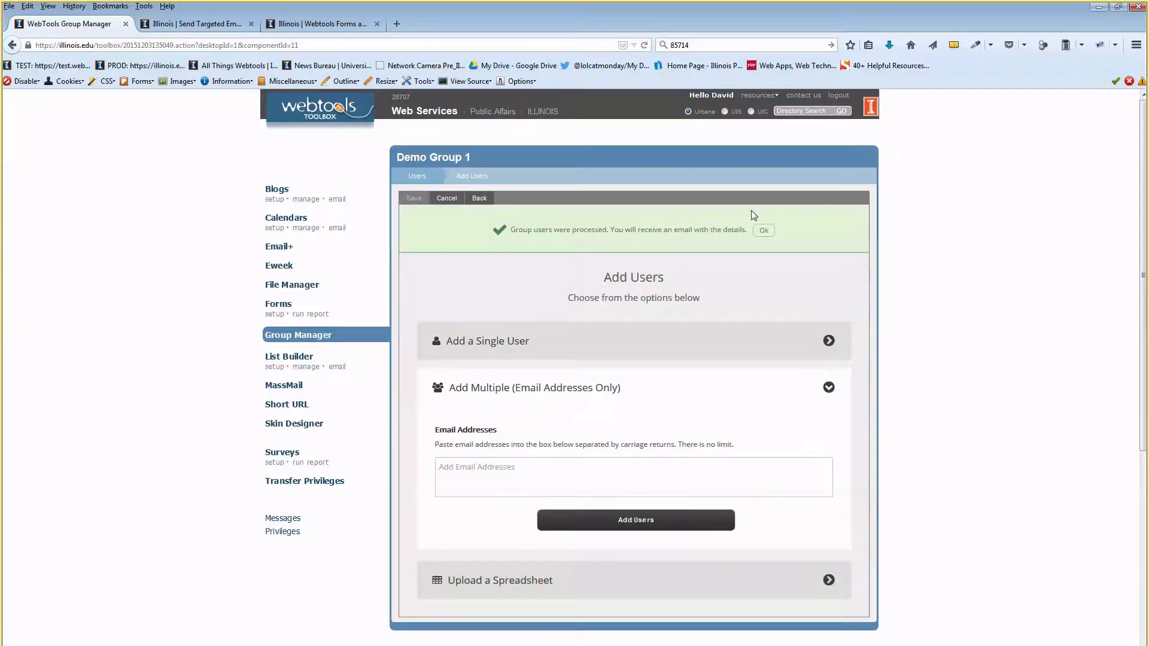
click(764, 231)
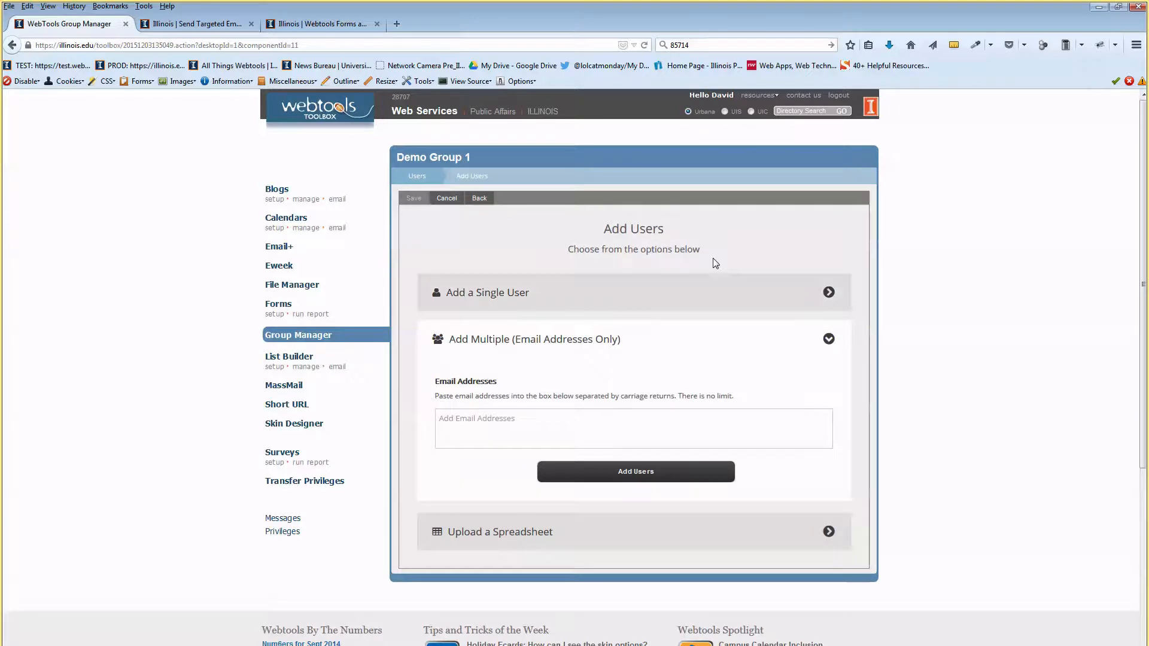
Go back to Demo Group 1's Users list and look over the newly added addresses.
click(417, 176)
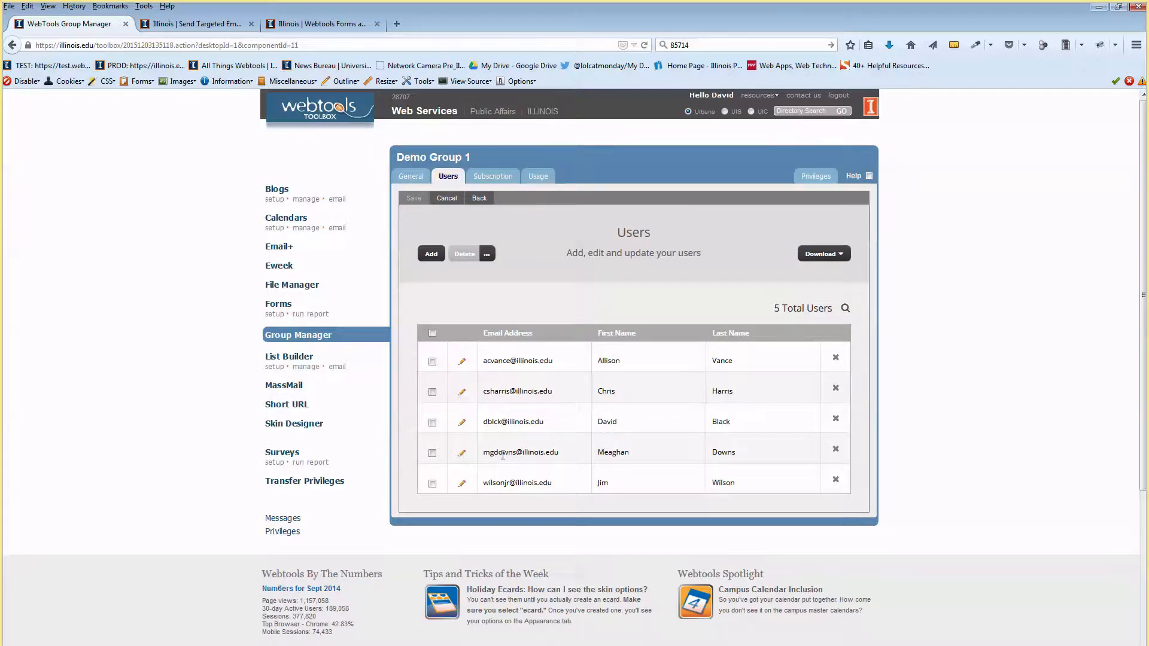
drag(496, 455, 534, 450)
click(534, 450)
Check email-first-last.csv in the spreadsheet, then open the first user's Edit User form.
double_click(515, 16)
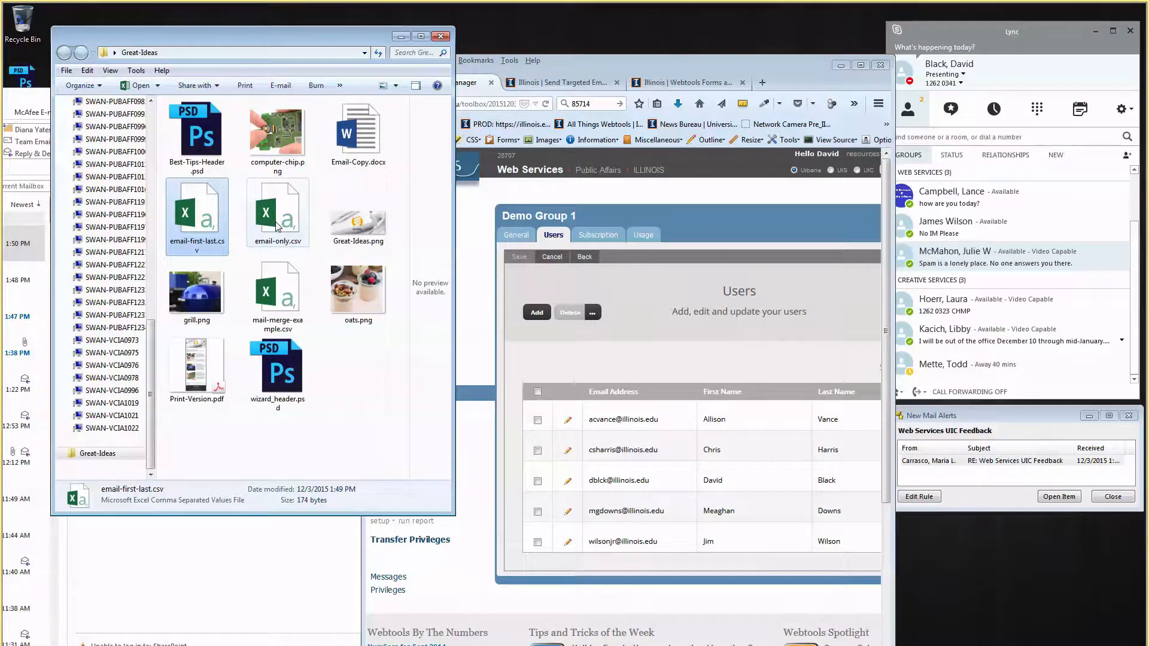
double_click(200, 218)
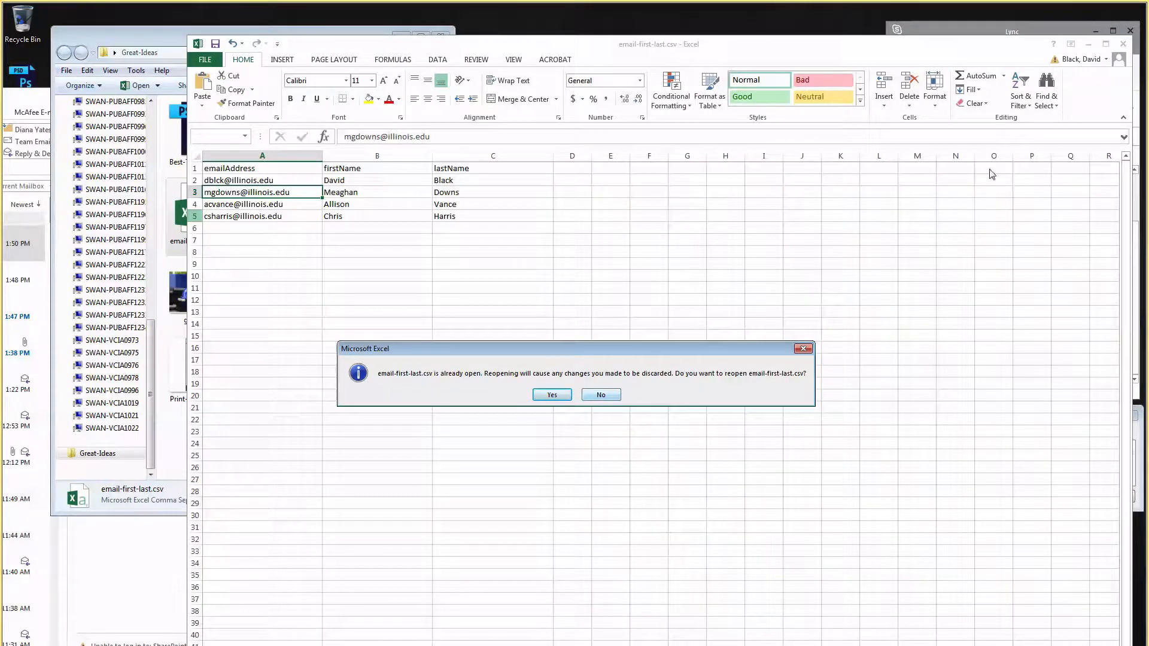
click(551, 395)
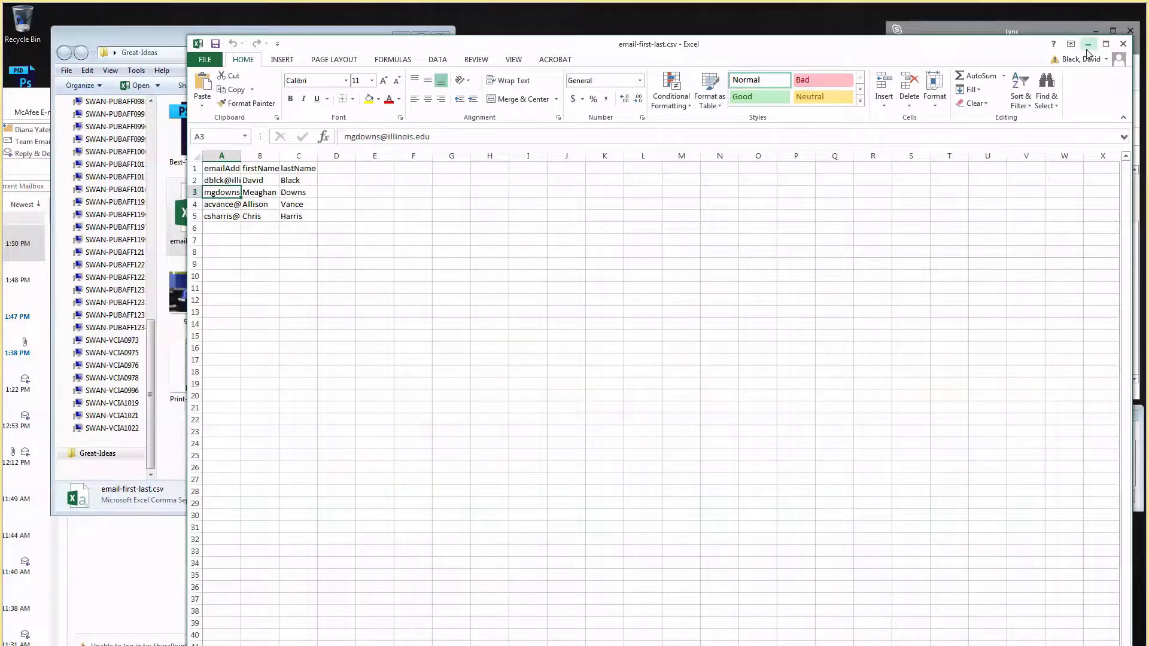
click(1088, 44)
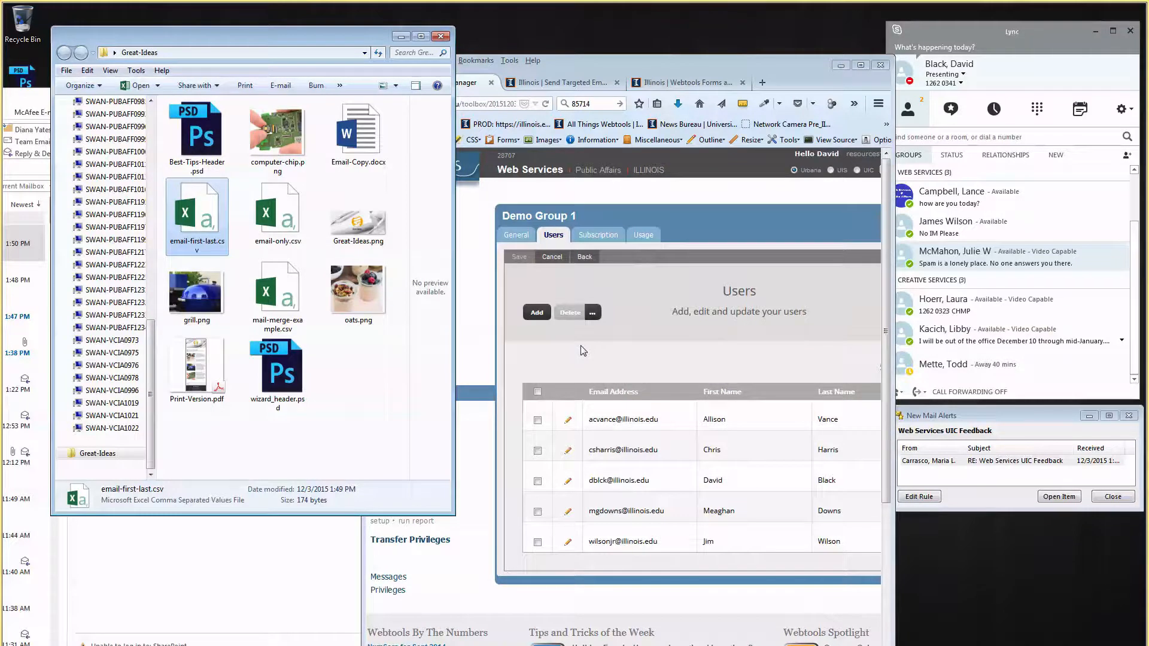
double_click(824, 87)
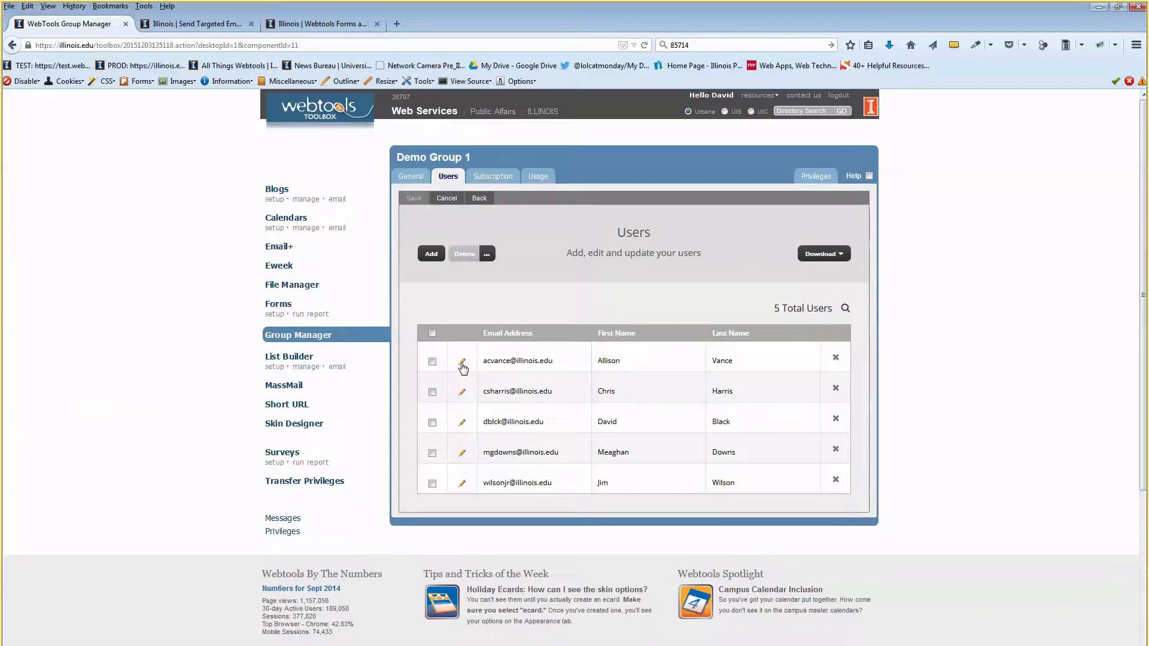
click(462, 362)
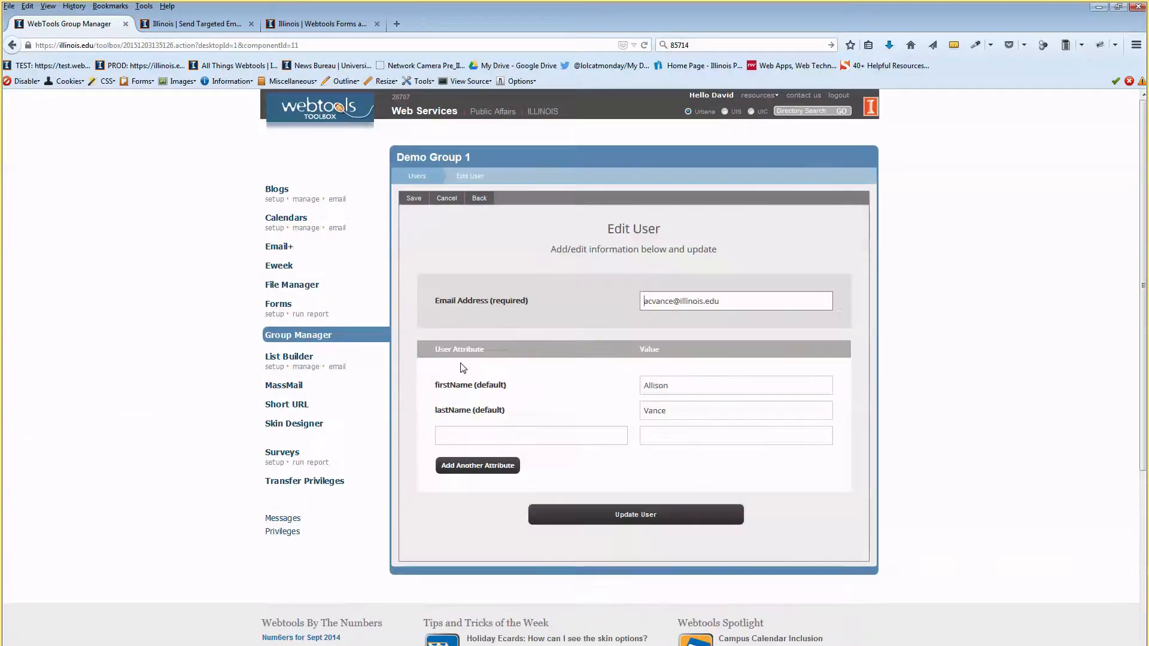
Inspect the firstName and lastName values, then return to the Users list without saving.
click(654, 384)
click(663, 412)
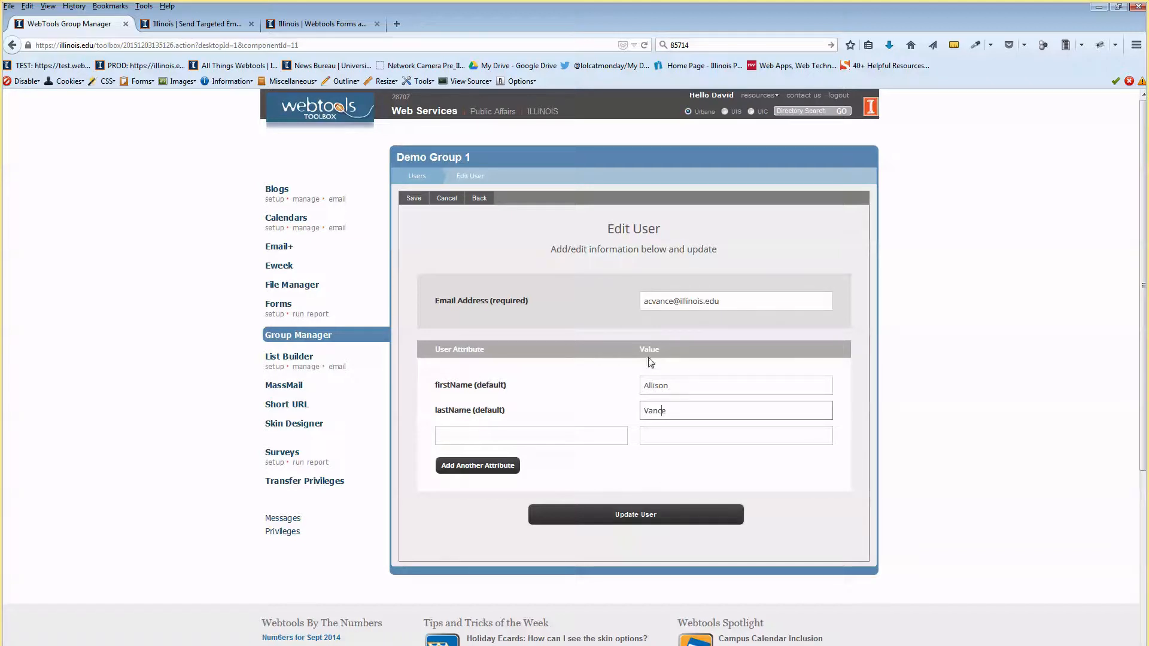
click(417, 176)
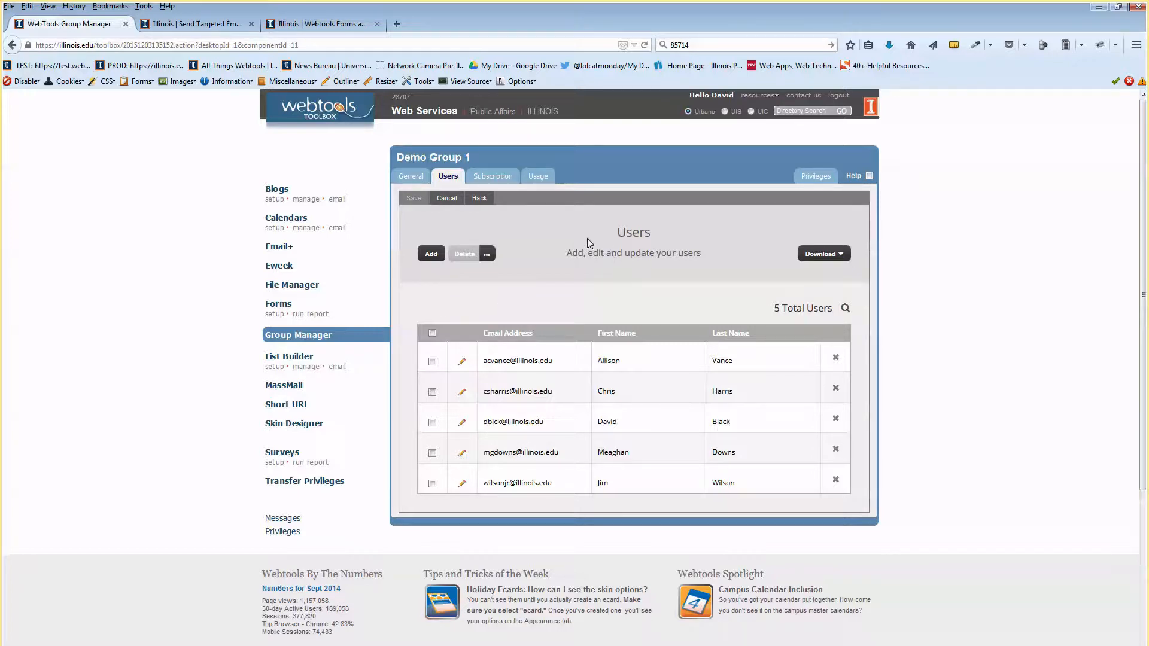
drag(630, 328, 668, 321)
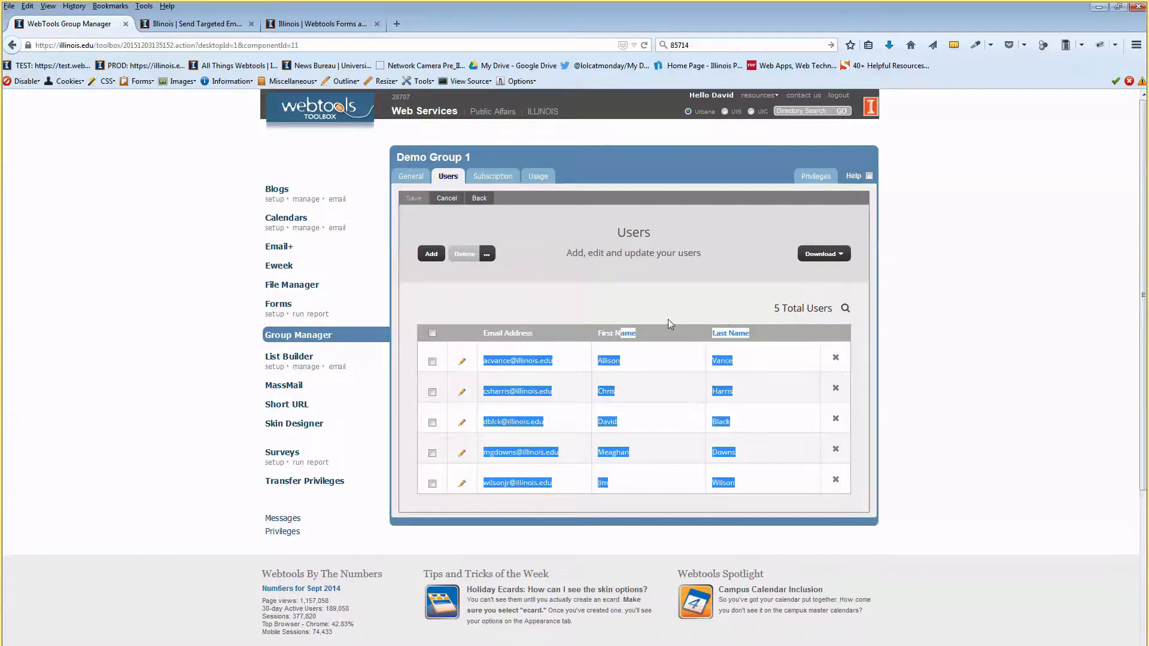
click(740, 331)
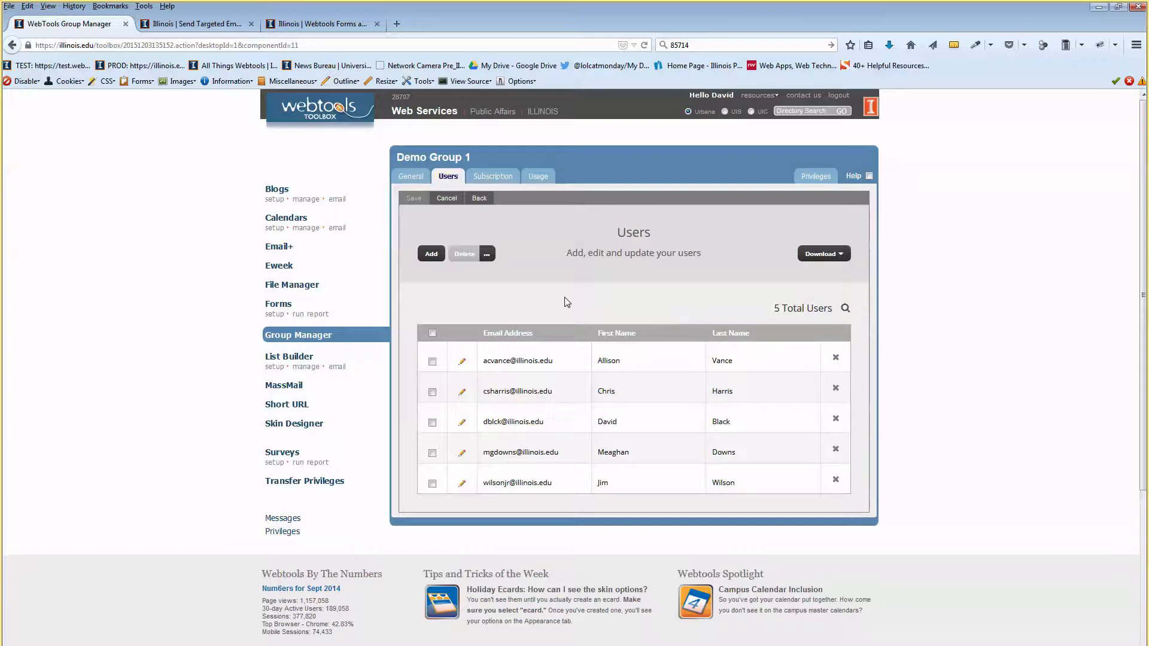
click(276, 248)
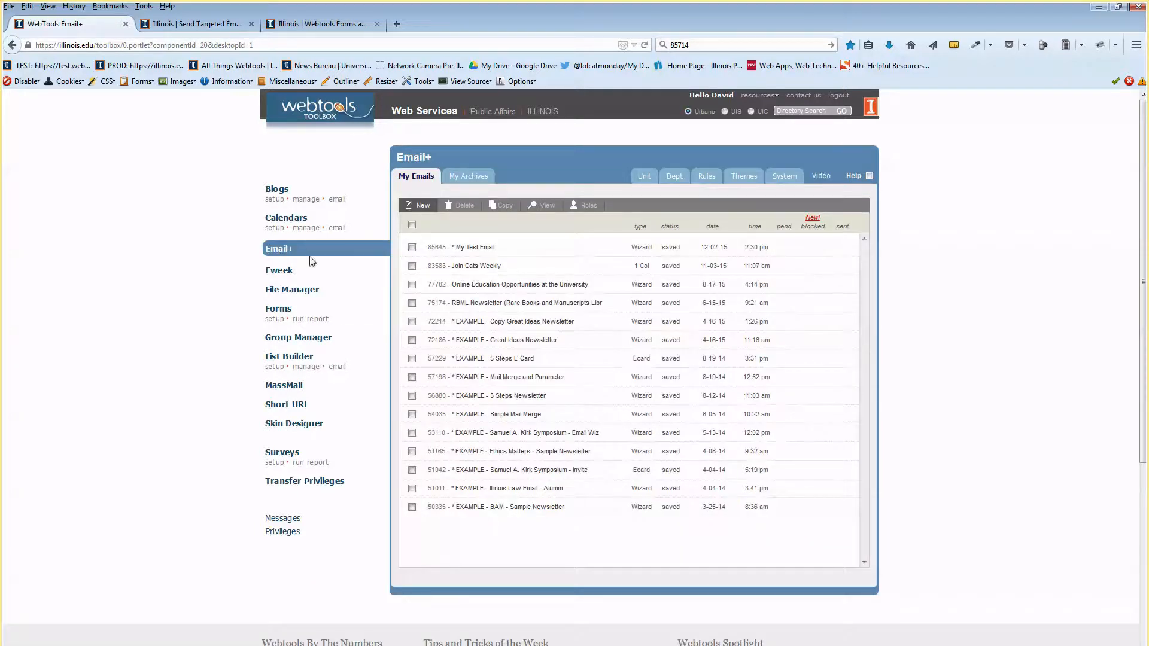
Preview the Simple Mail Merge example email and highlight its greeting heading.
click(412, 414)
click(542, 206)
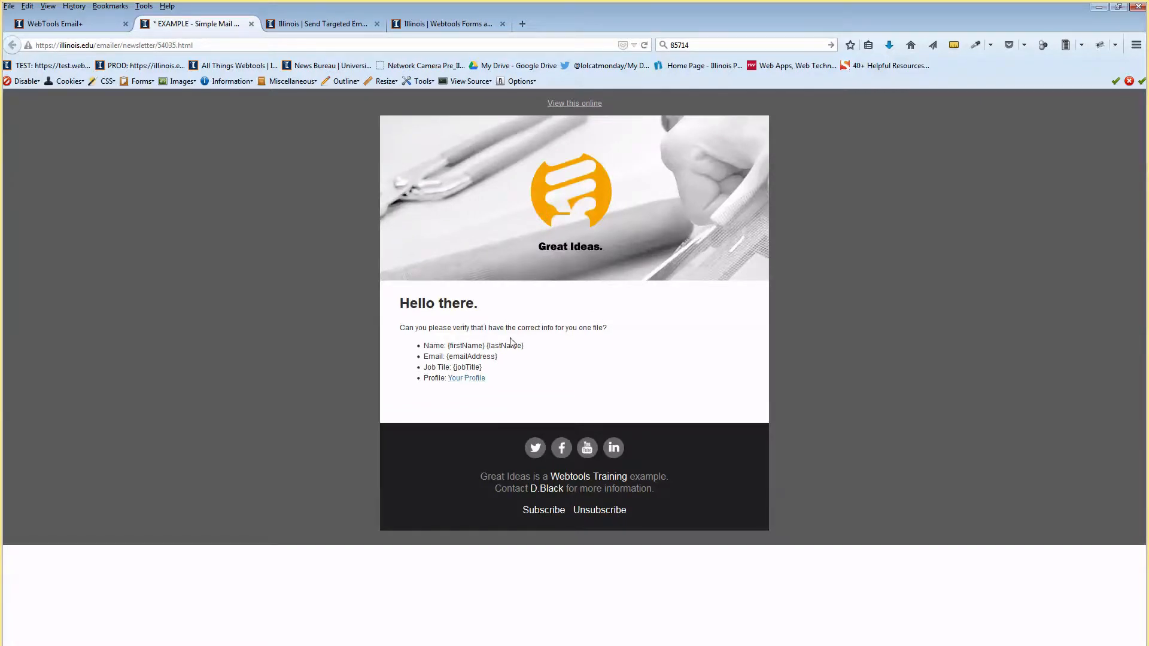
drag(400, 303, 474, 303)
double_click(467, 303)
click(423, 306)
drag(474, 303, 442, 308)
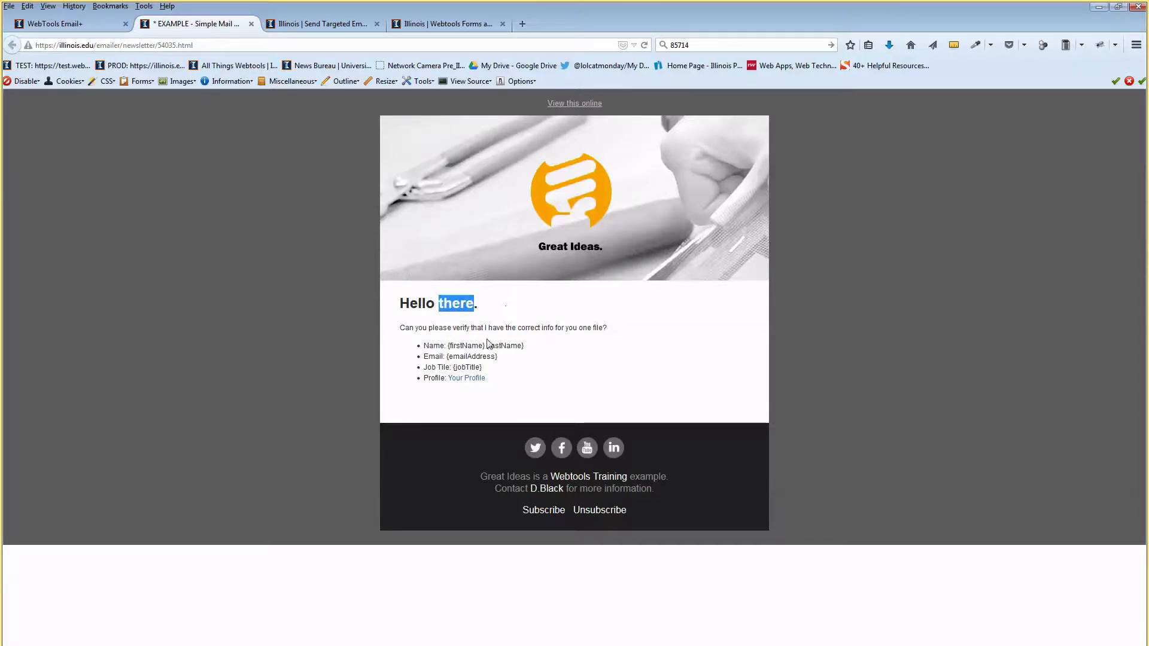
click(456, 305)
double_click(456, 304)
click(430, 304)
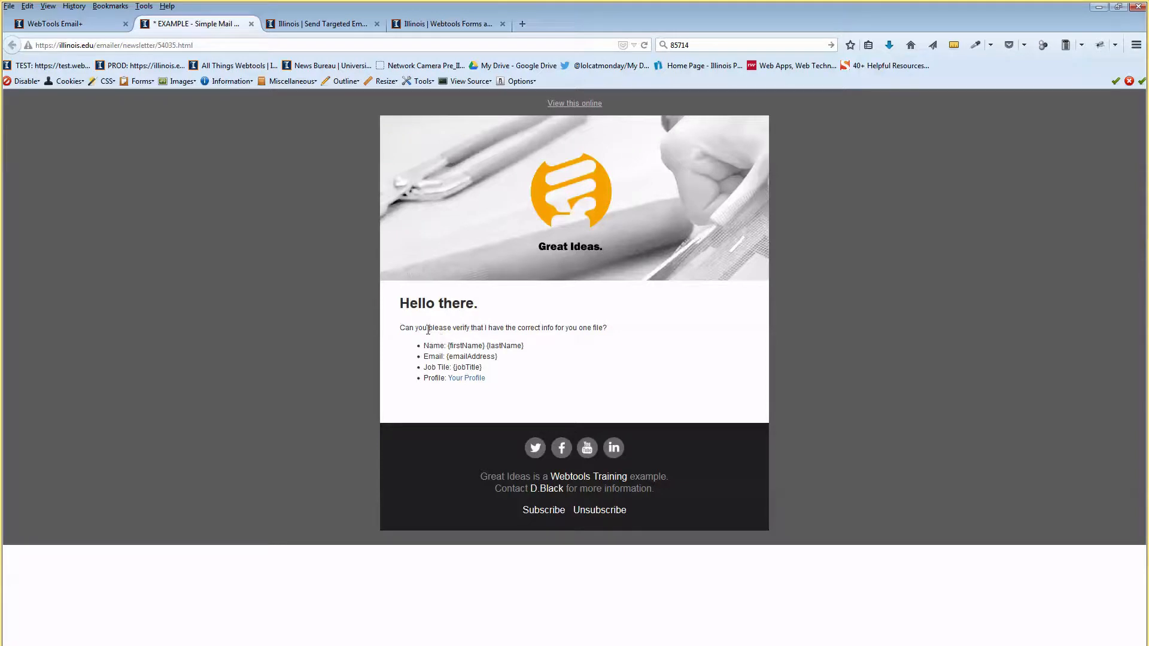
Point out the verify-your-info line and the {firstName} and {emailAddress} placeholders.
drag(428, 329, 583, 328)
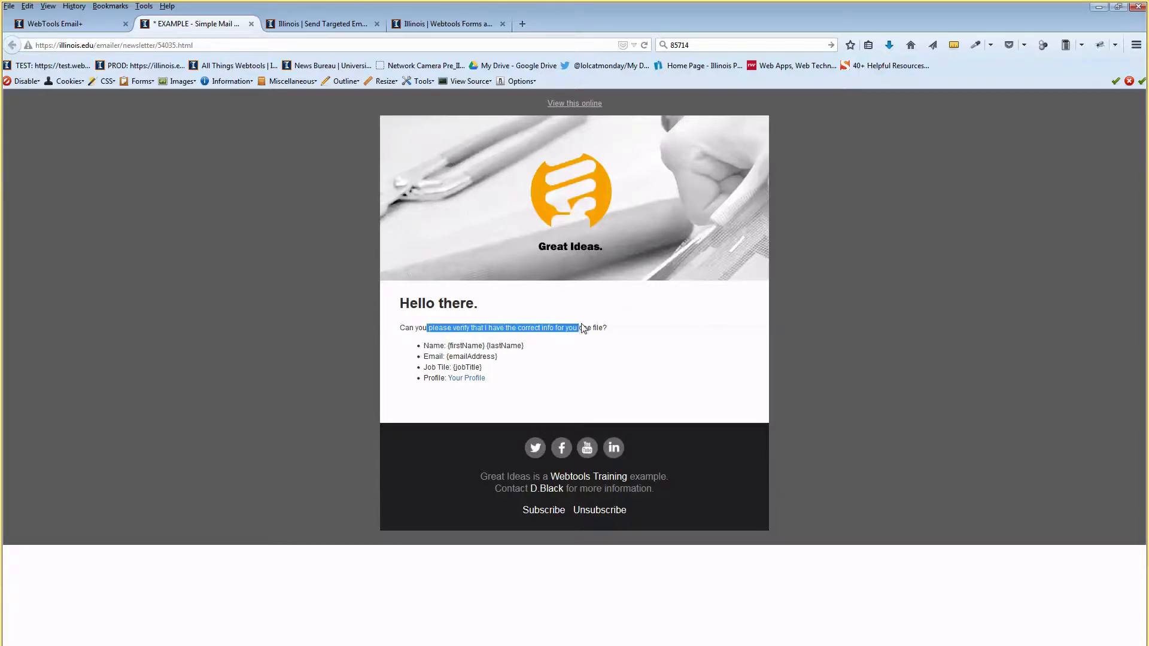
click(434, 343)
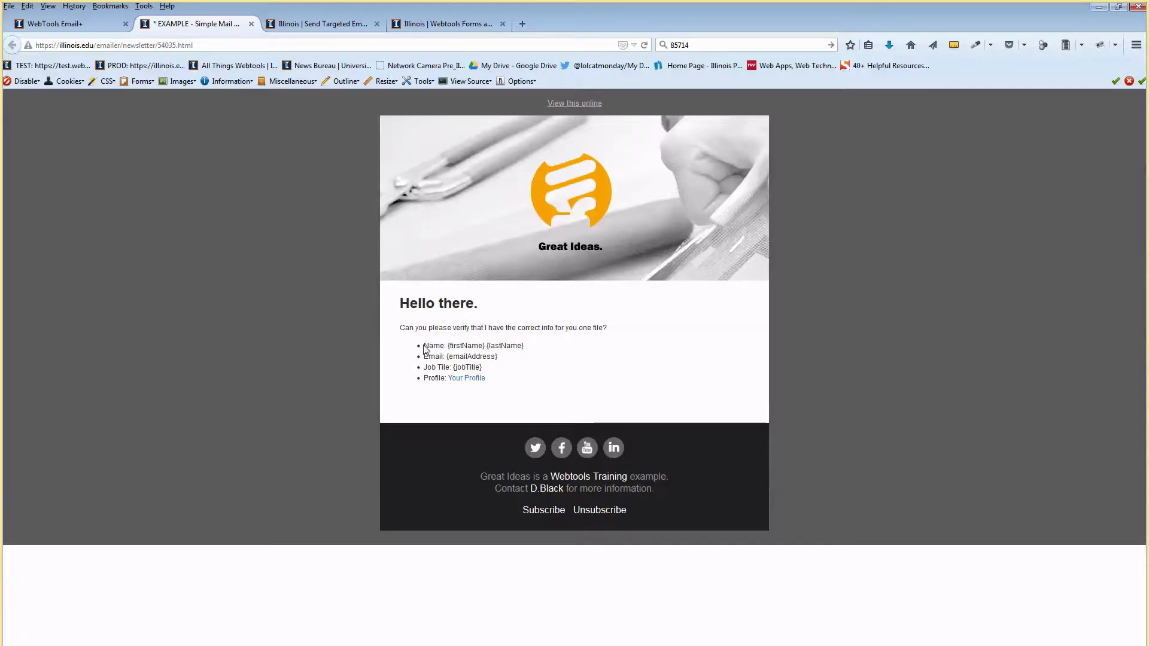
double_click(450, 345)
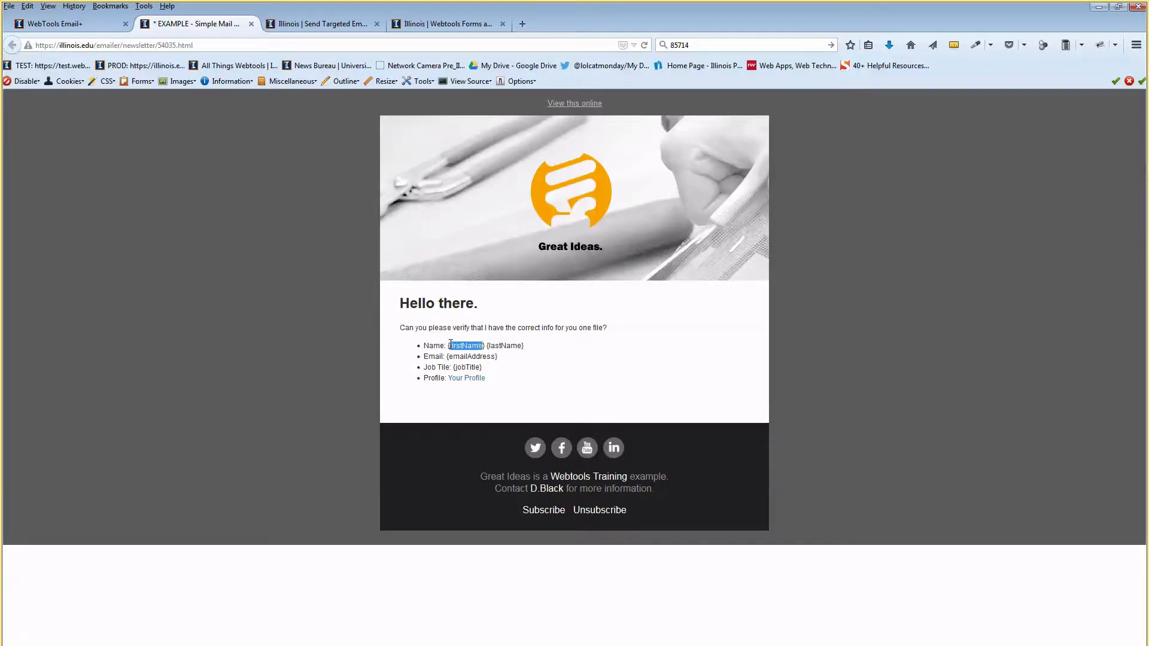
click(509, 343)
drag(459, 356, 482, 367)
Open mail-merge-example.csv from the Great-Ideas folder in Excel.
drag(800, 25, 869, 82)
click(331, 352)
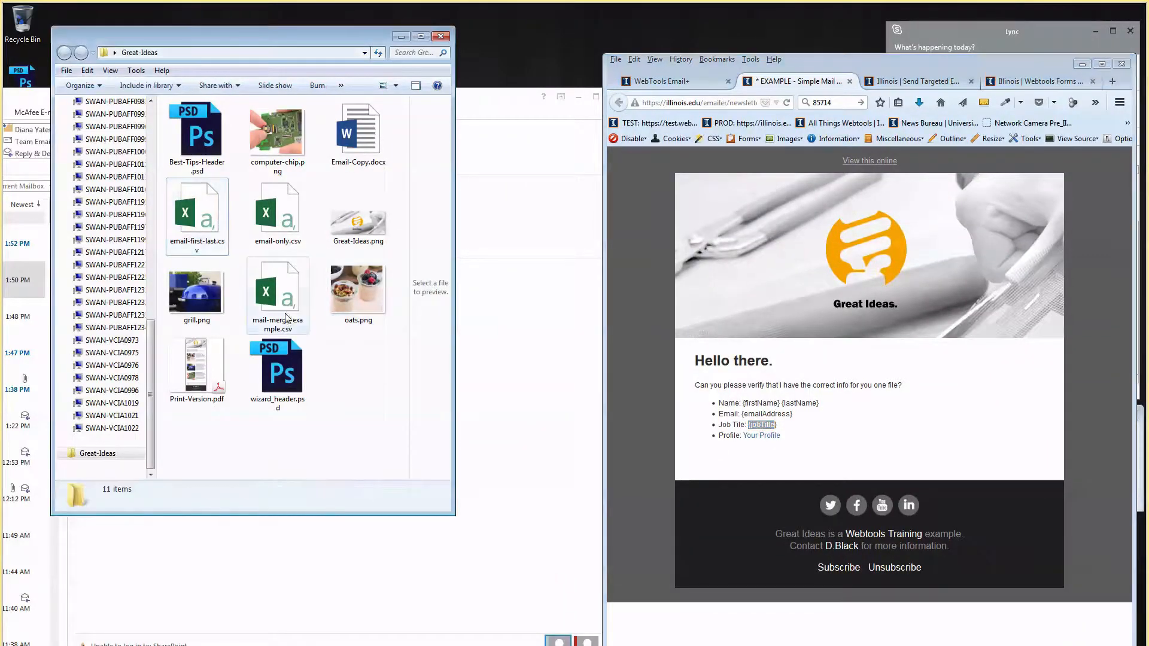
double_click(286, 318)
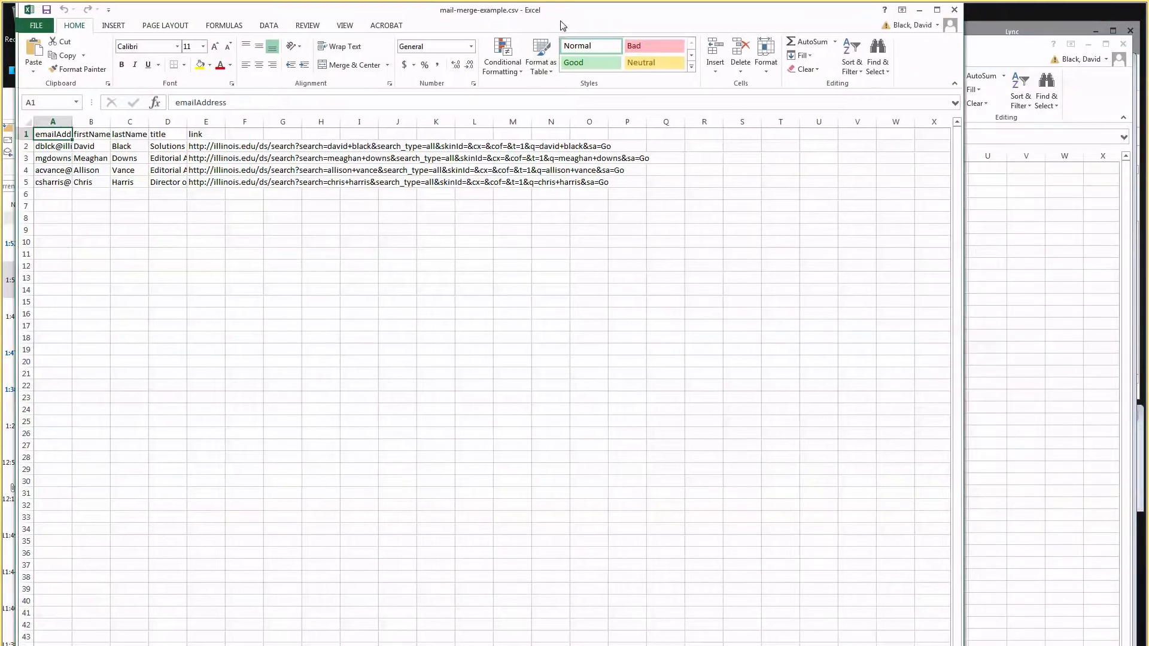
drag(563, 25, 723, 41)
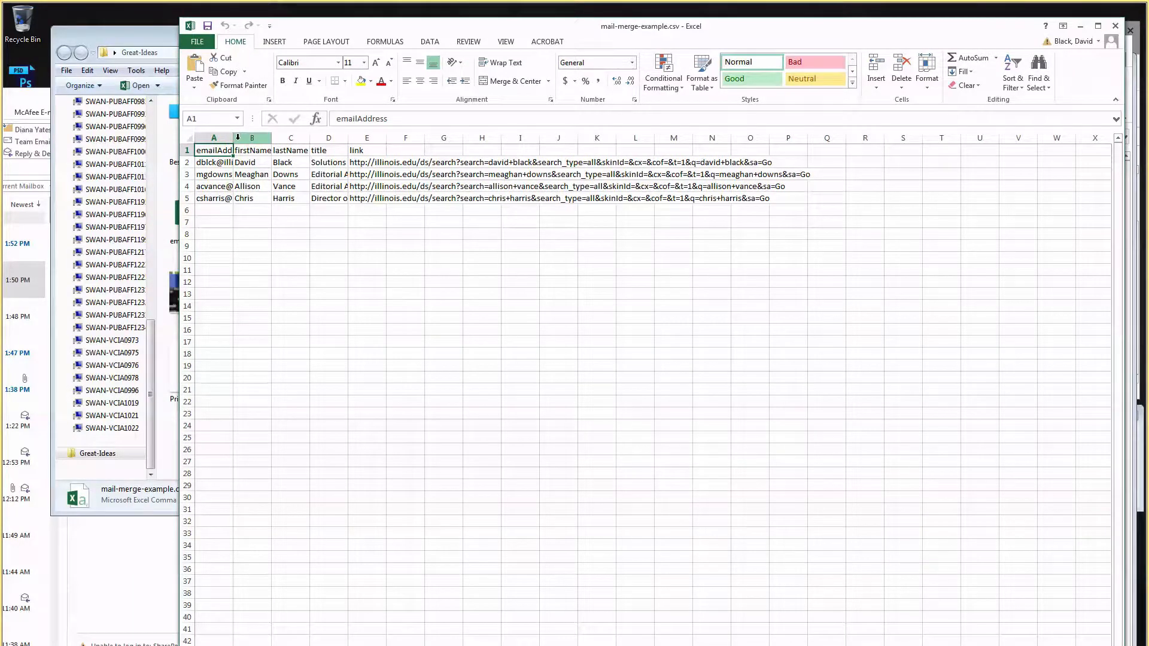
Widen columns A through E so emails, names, titles and links show in full.
drag(233, 138, 372, 140)
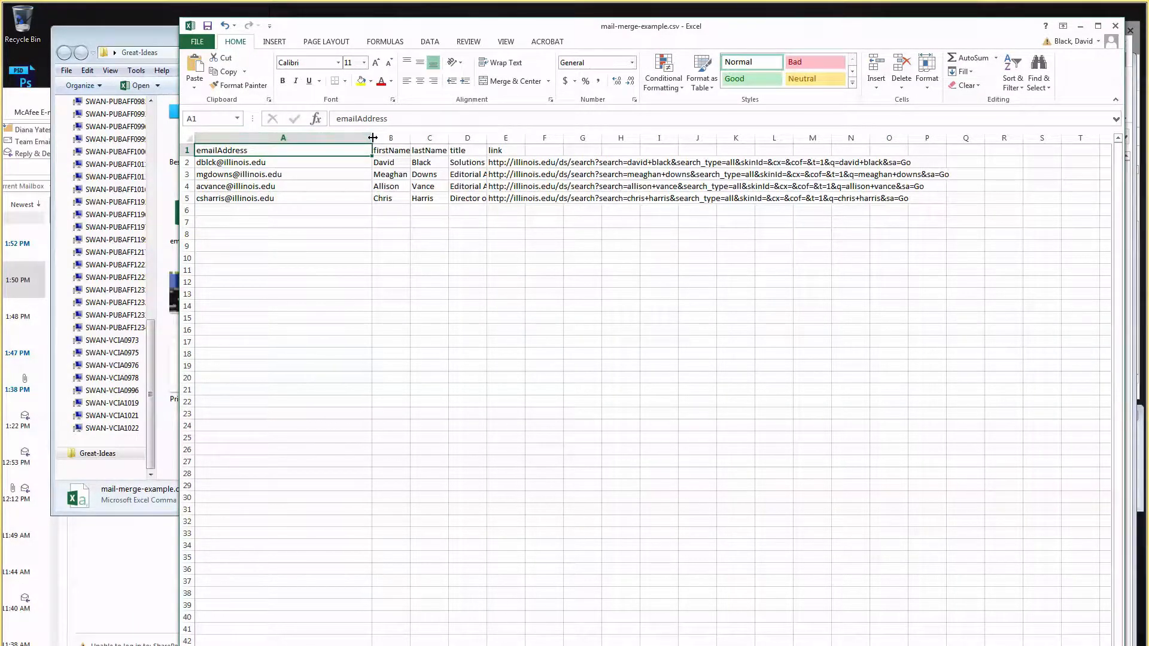
mouse_move(371, 139)
mouse_down()
mouse_move(305, 150)
mouse_move(390, 136)
mouse_up()
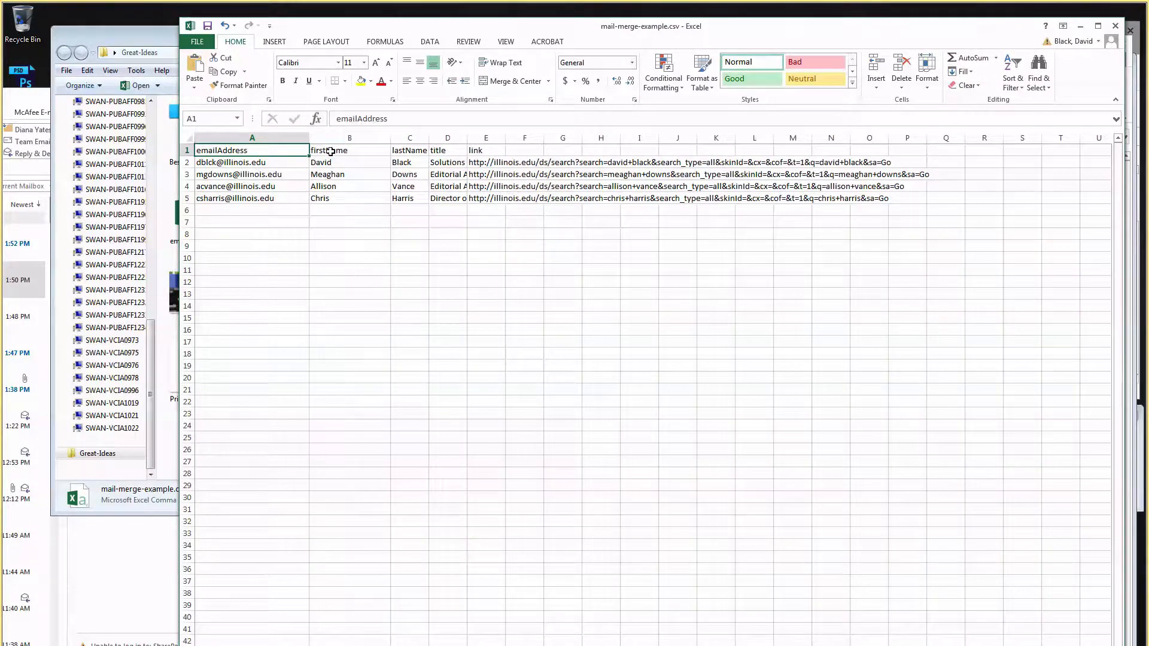
click(329, 151)
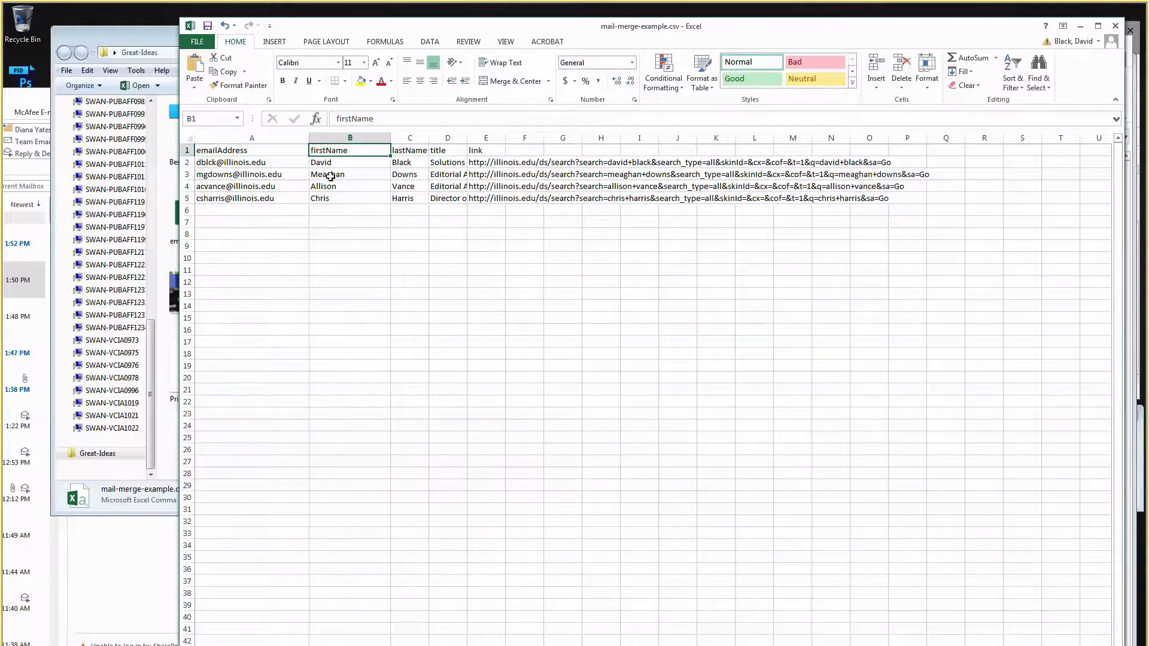
click(419, 147)
drag(429, 136, 465, 136)
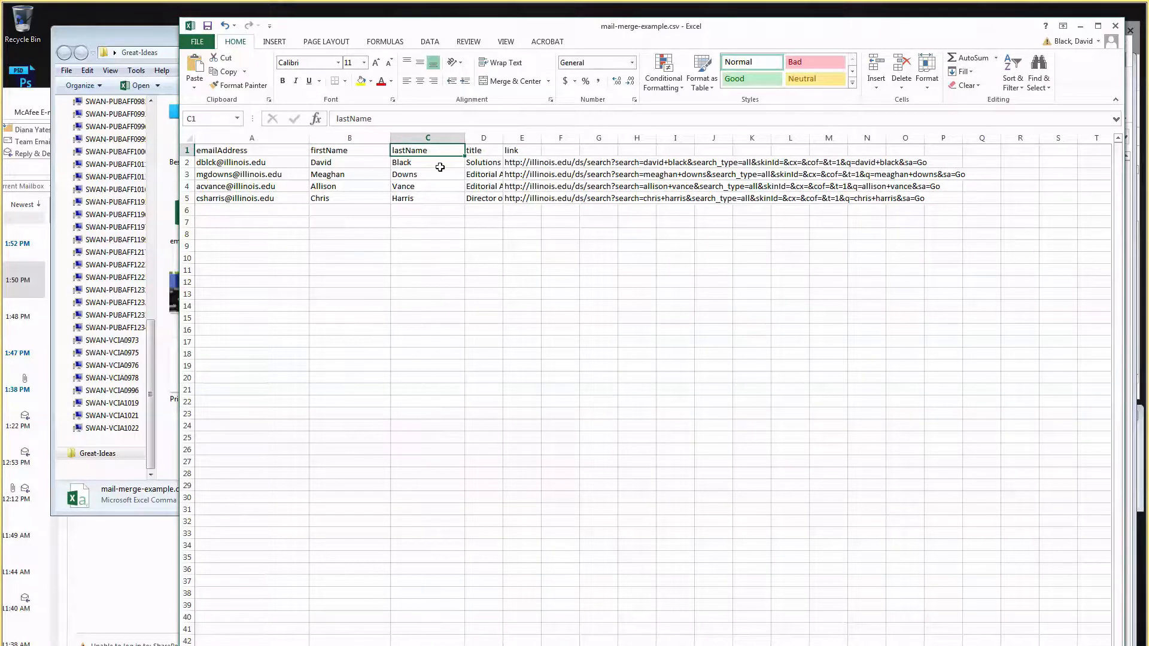
click(482, 138)
click(514, 137)
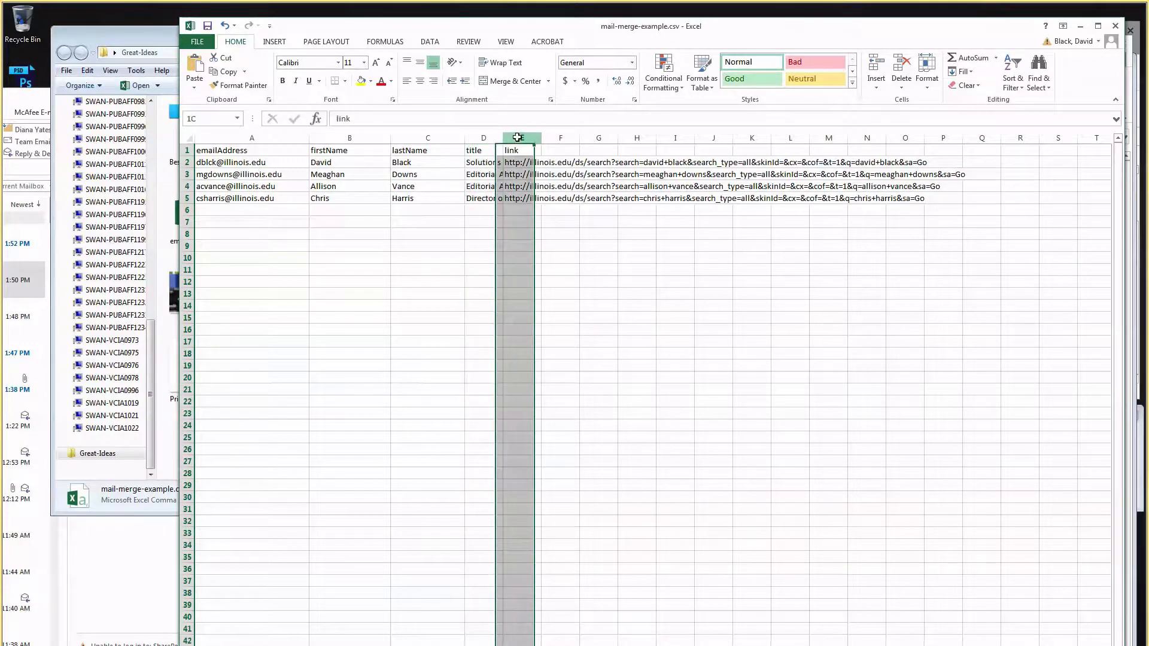
drag(503, 137, 884, 136)
click(486, 153)
click(666, 163)
click(640, 177)
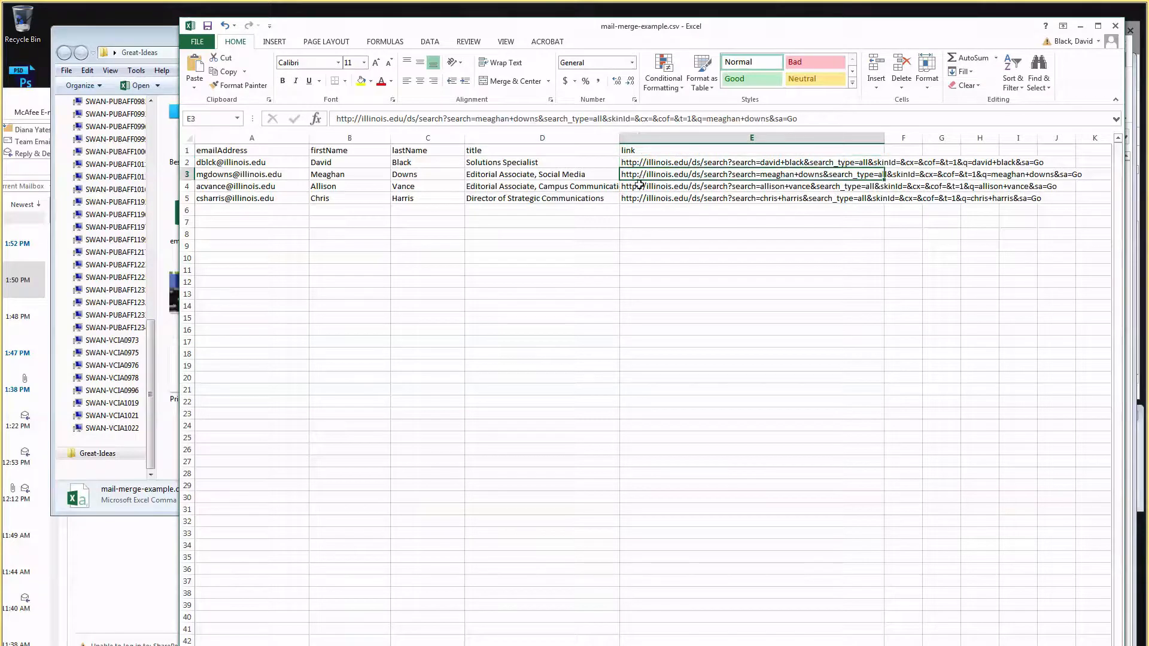
Step through the job titles in column D and turn E2's URL into a hyperlink.
click(486, 153)
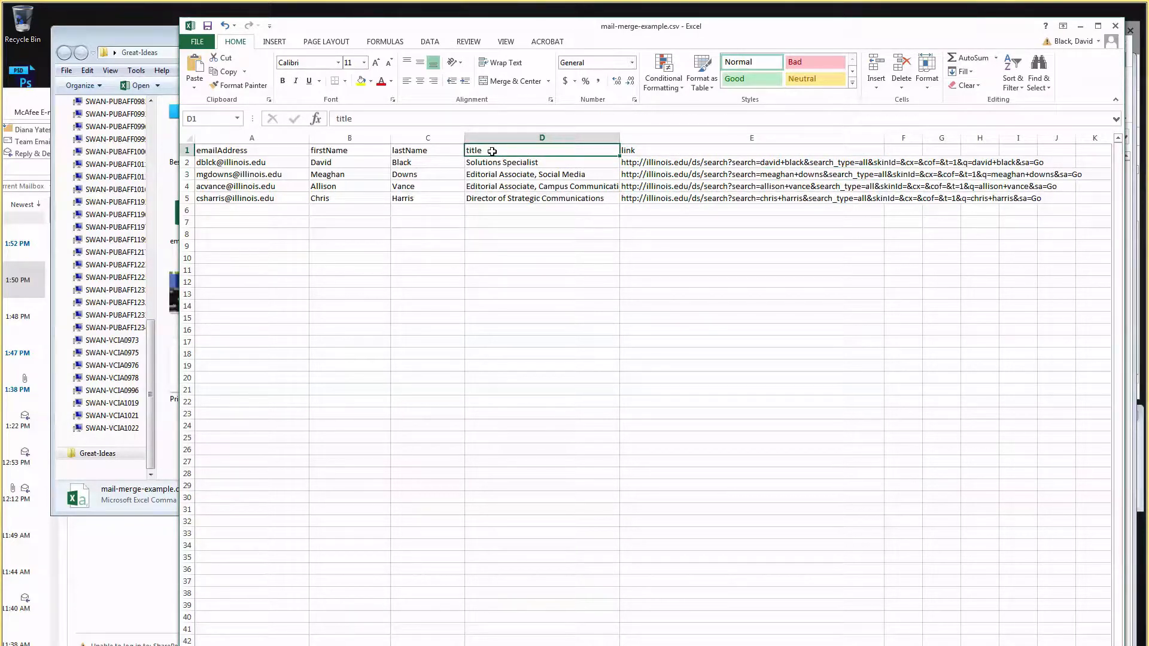
click(494, 163)
click(494, 175)
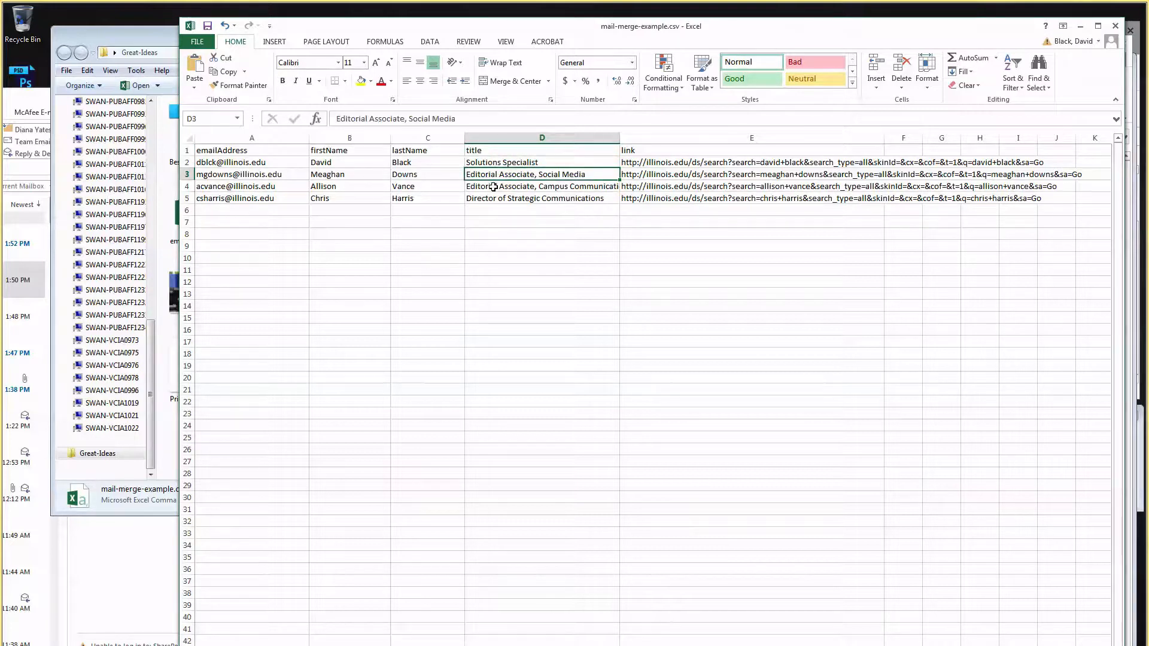
click(494, 186)
click(493, 197)
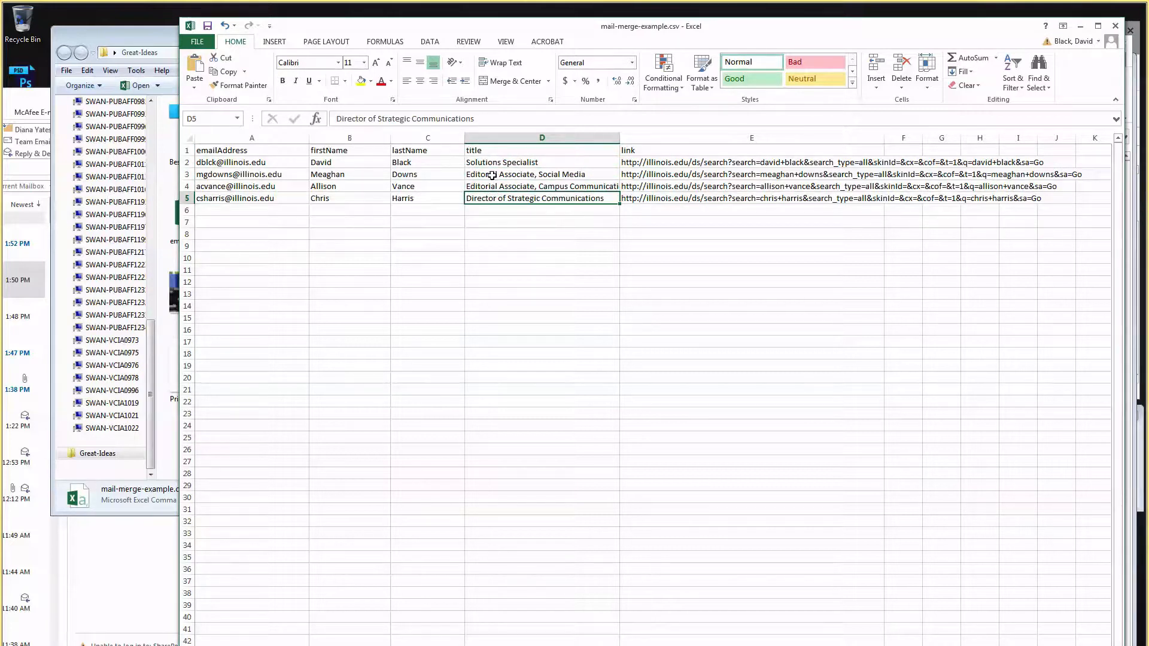
click(637, 150)
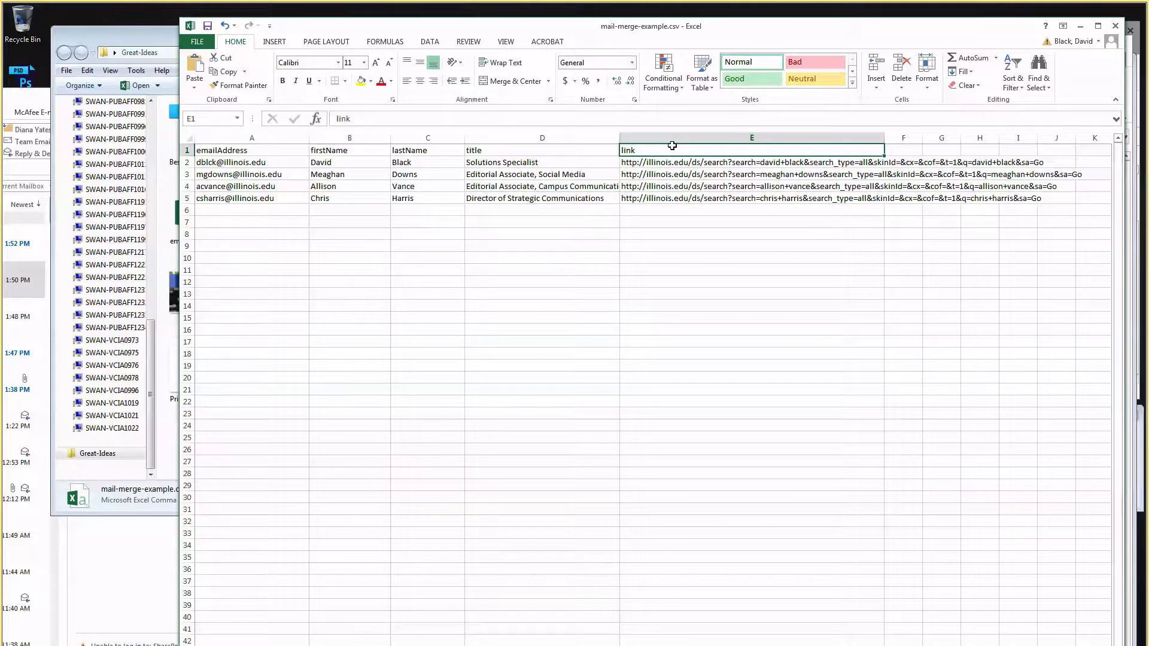
click(632, 162)
triple_click(637, 162)
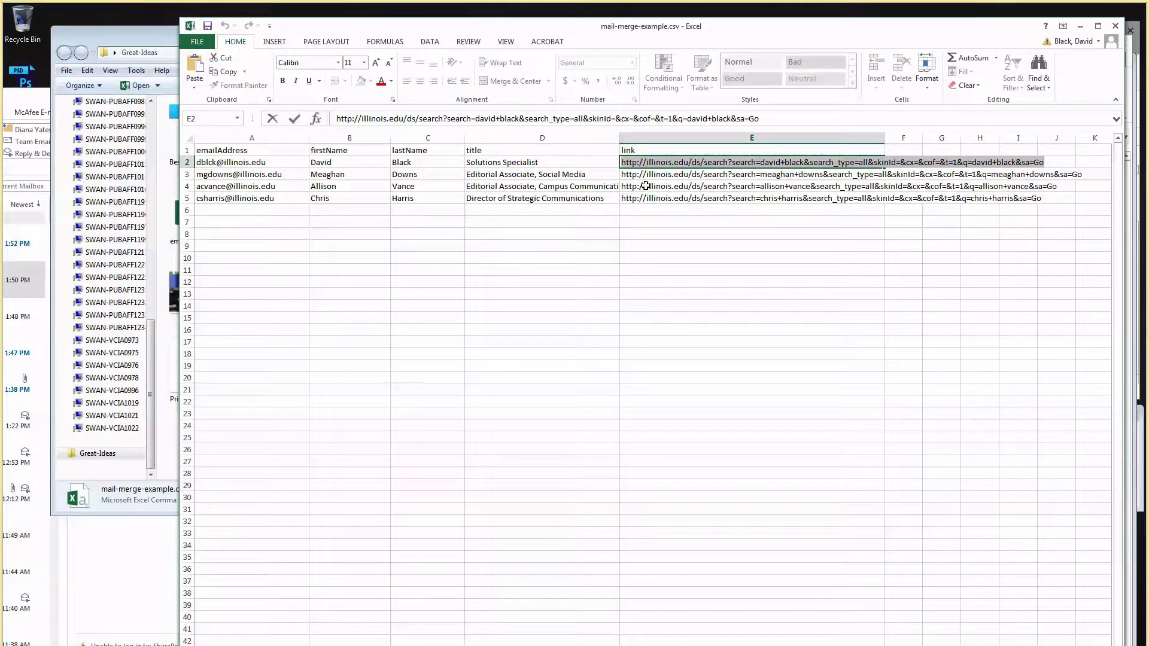
click(643, 187)
click(657, 211)
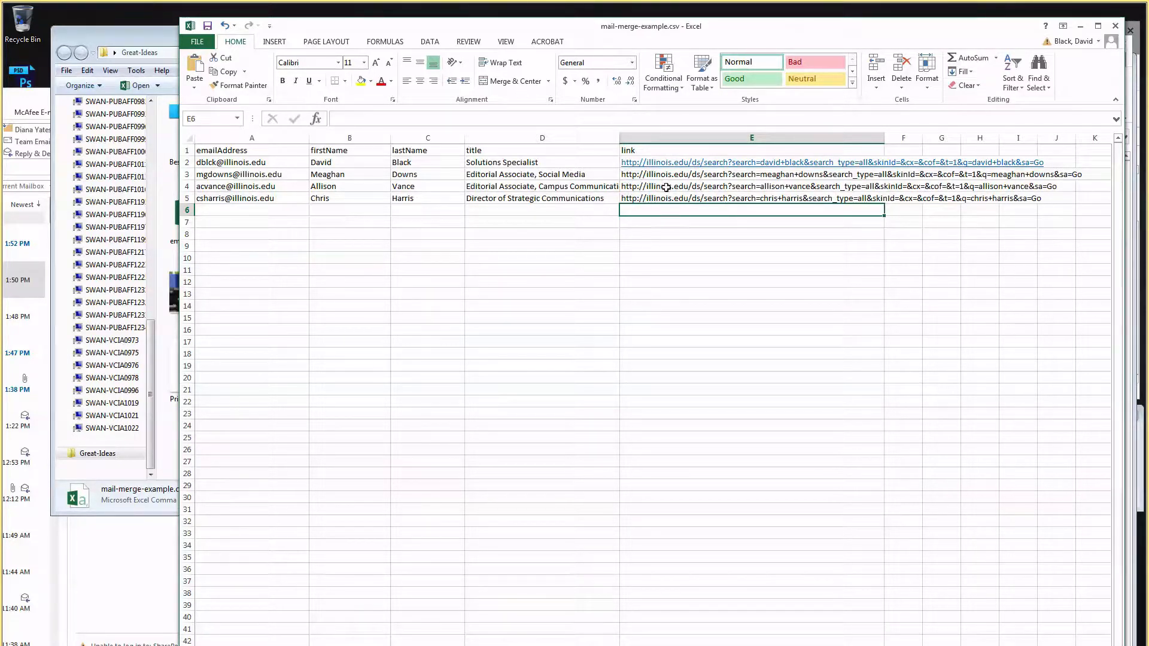
Move both CSV windows aside and show Email+'s My Emails list in a maximized browser.
drag(605, 34, 573, 127)
drag(603, 46, 775, 128)
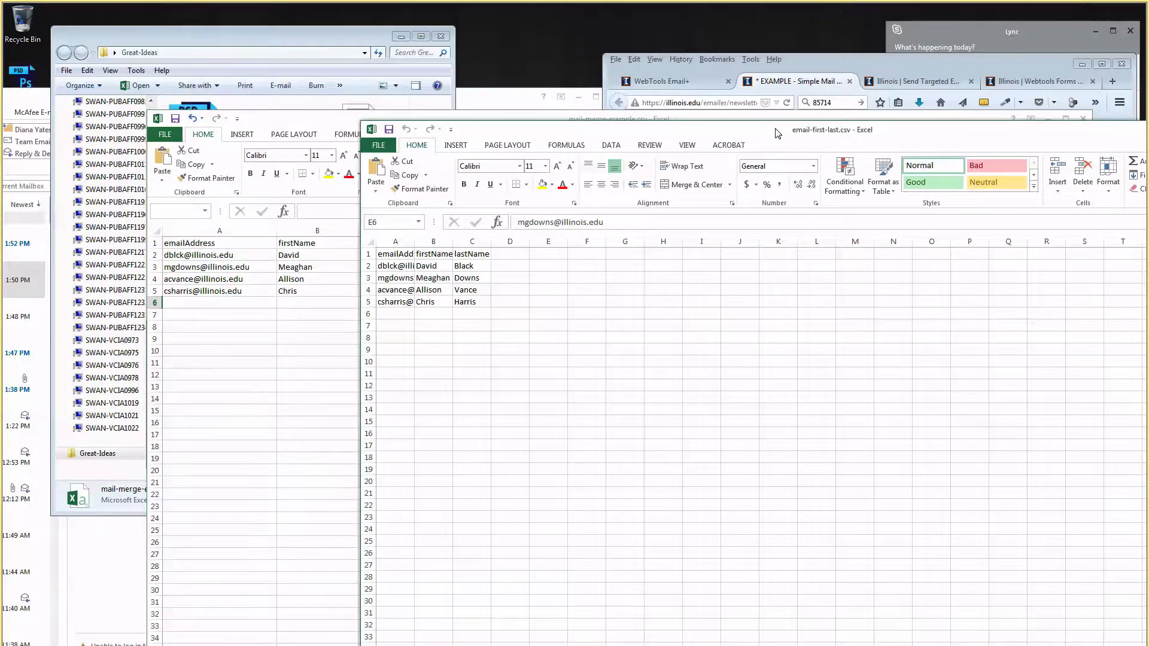
drag(816, 55, 817, 73)
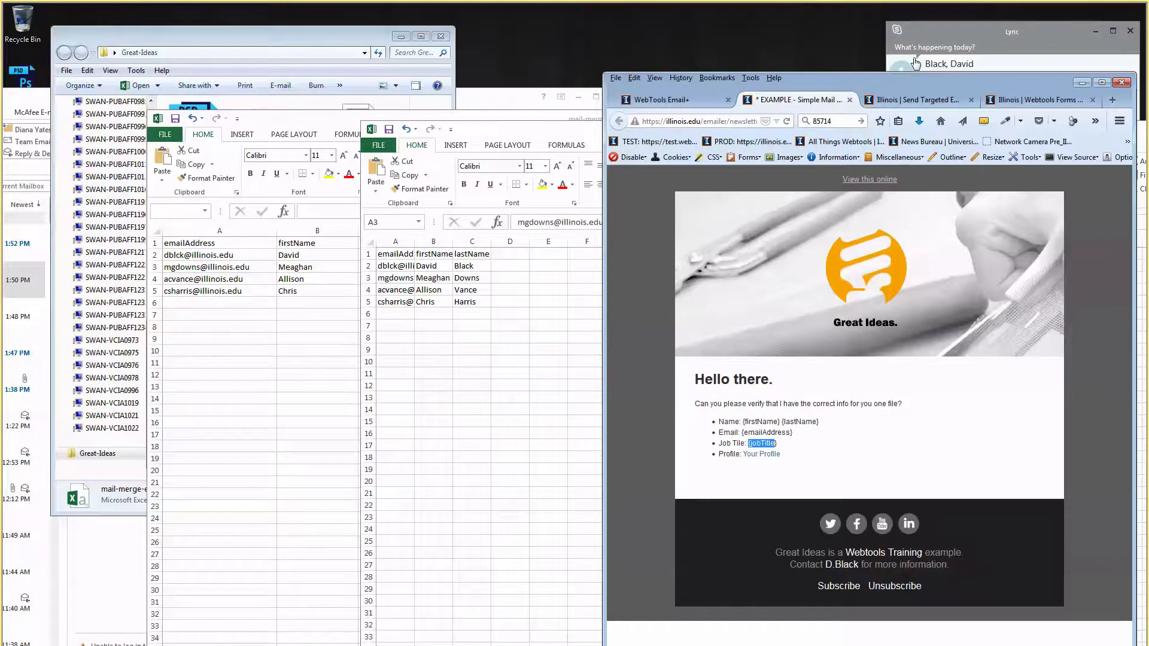
drag(925, 86, 669, 95)
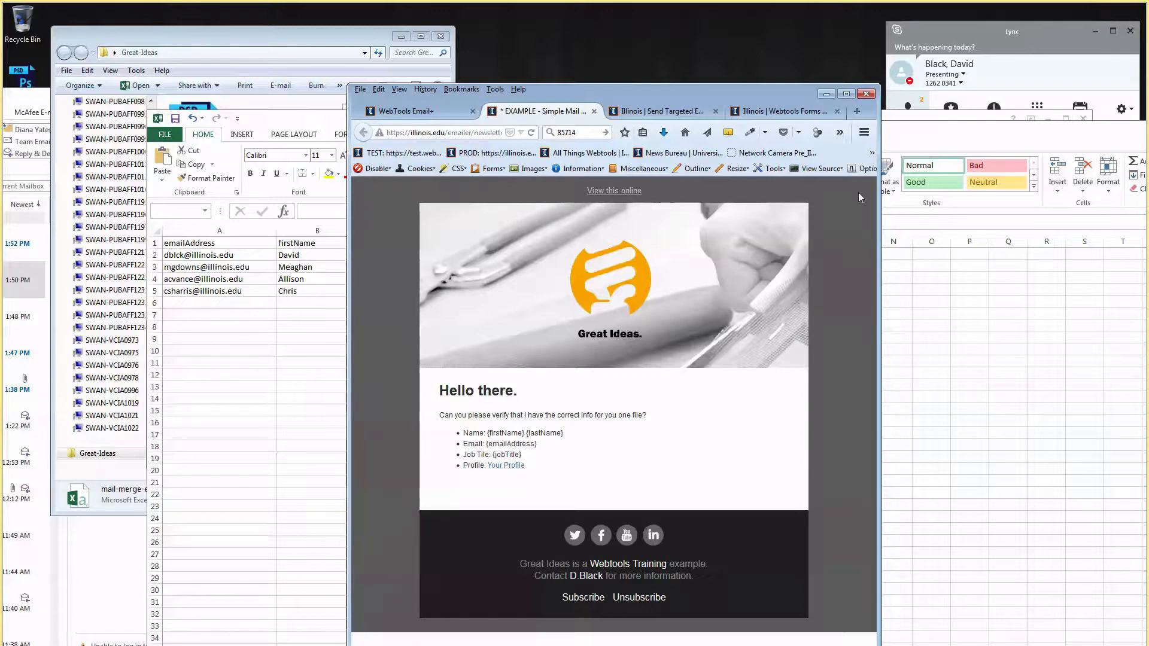
drag(658, 90, 667, 35)
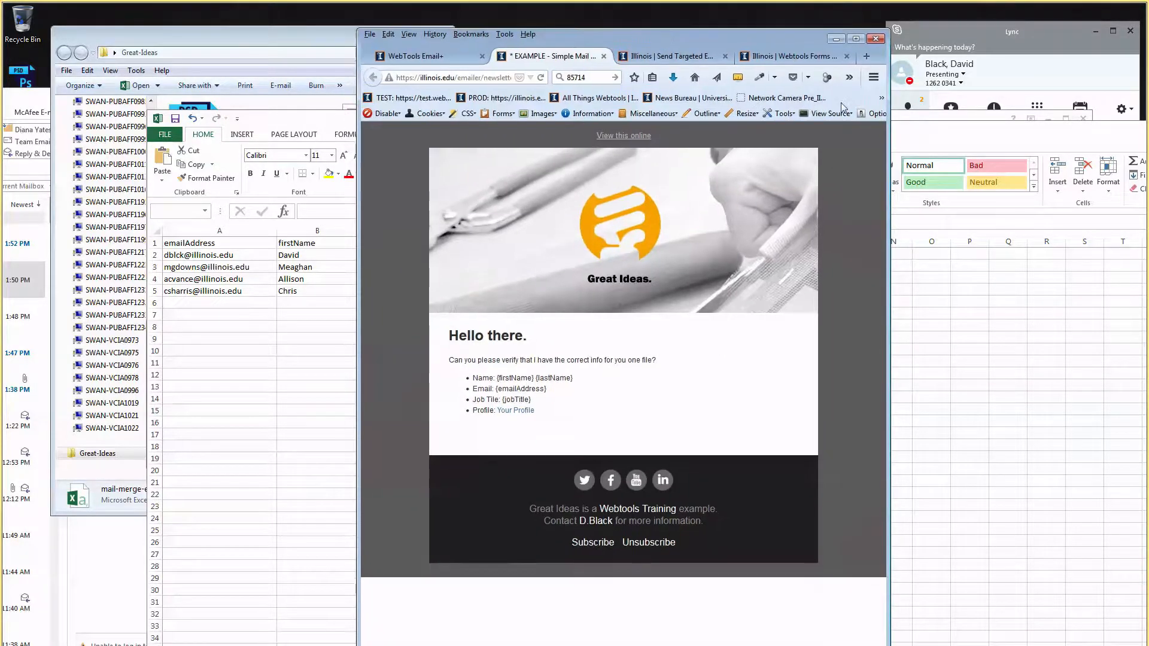
drag(890, 77, 1101, 40)
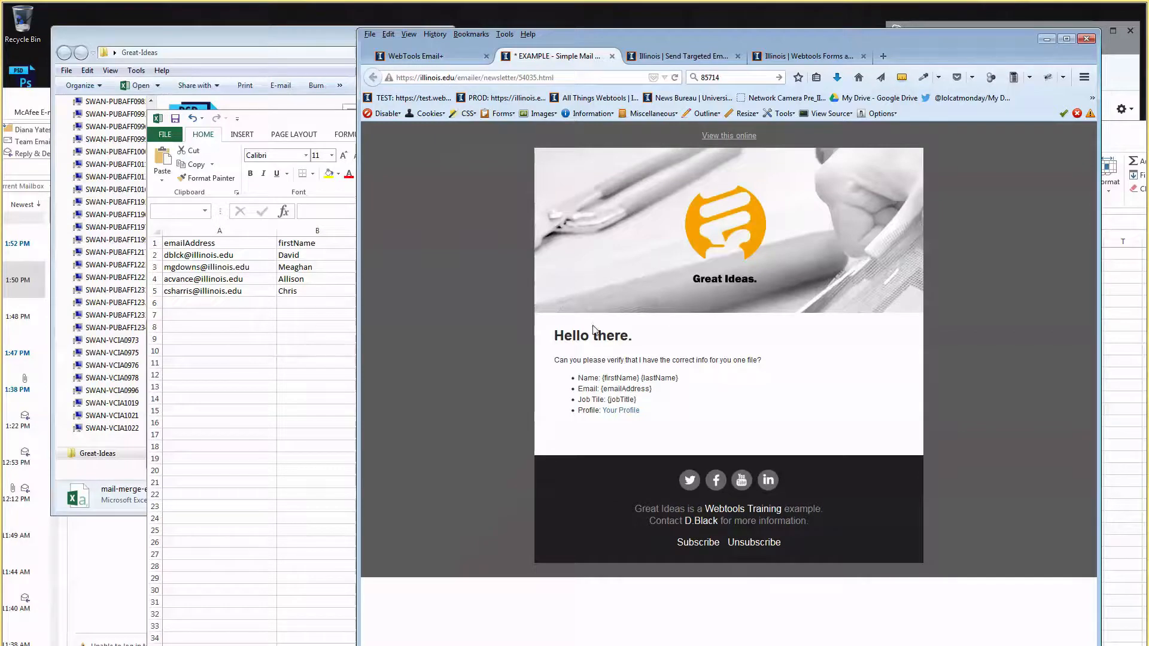
drag(598, 335, 601, 399)
click(416, 55)
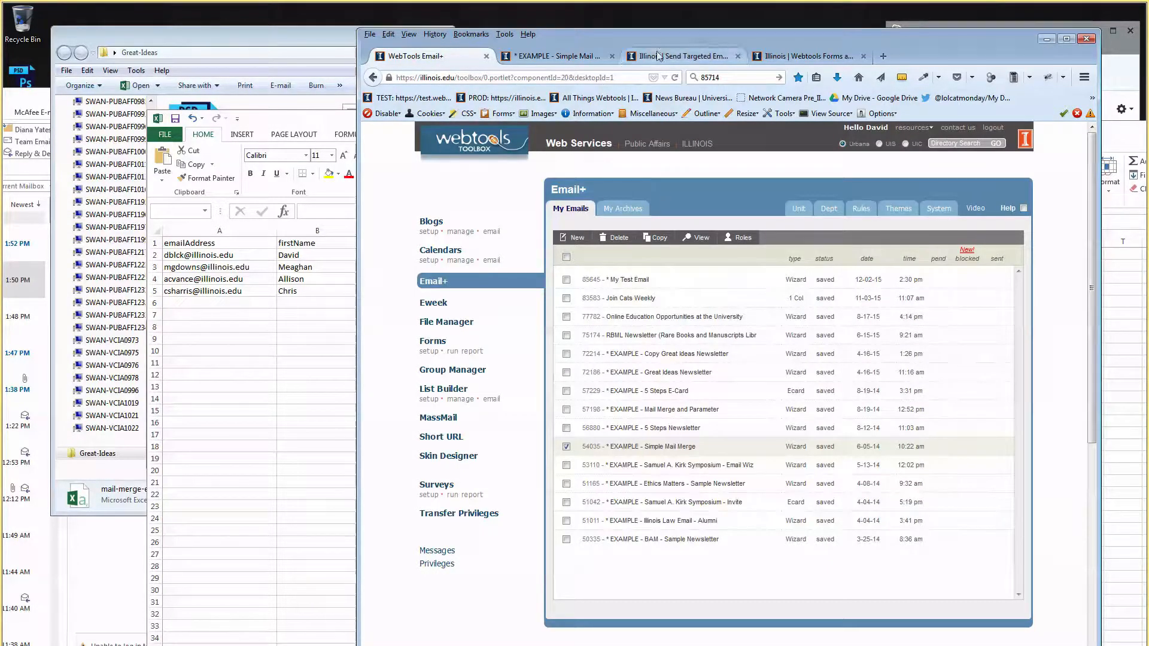
double_click(577, 39)
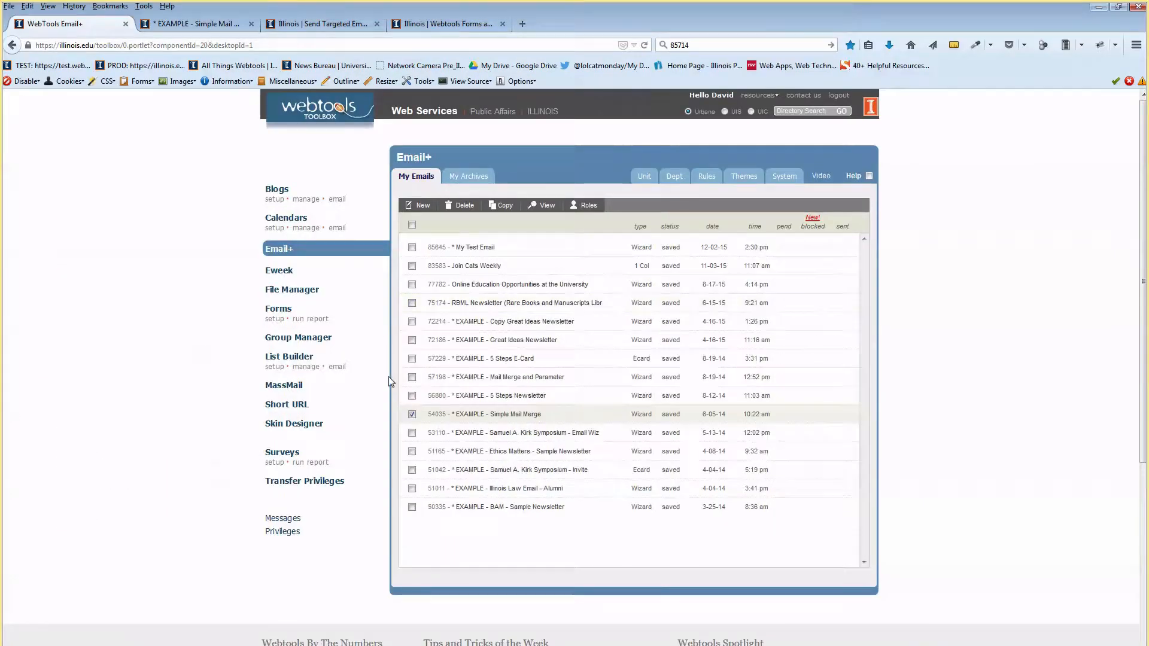
Create an email-list group named 'Demo Group - Mail Merge' and open its empty Users list.
click(305, 338)
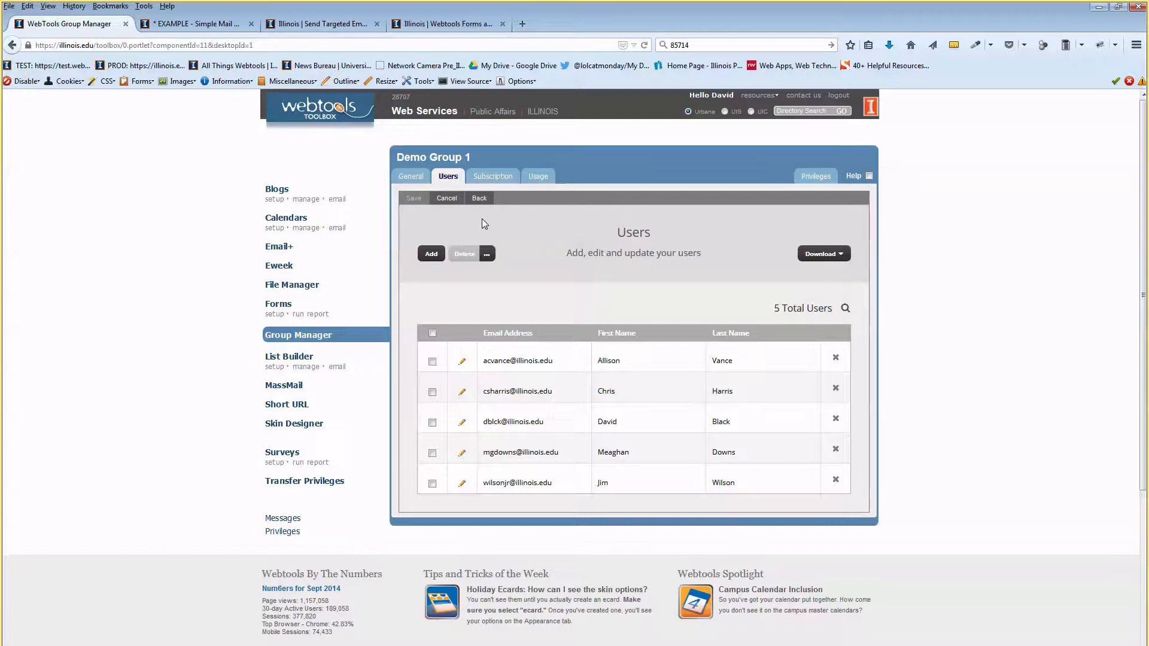
click(480, 202)
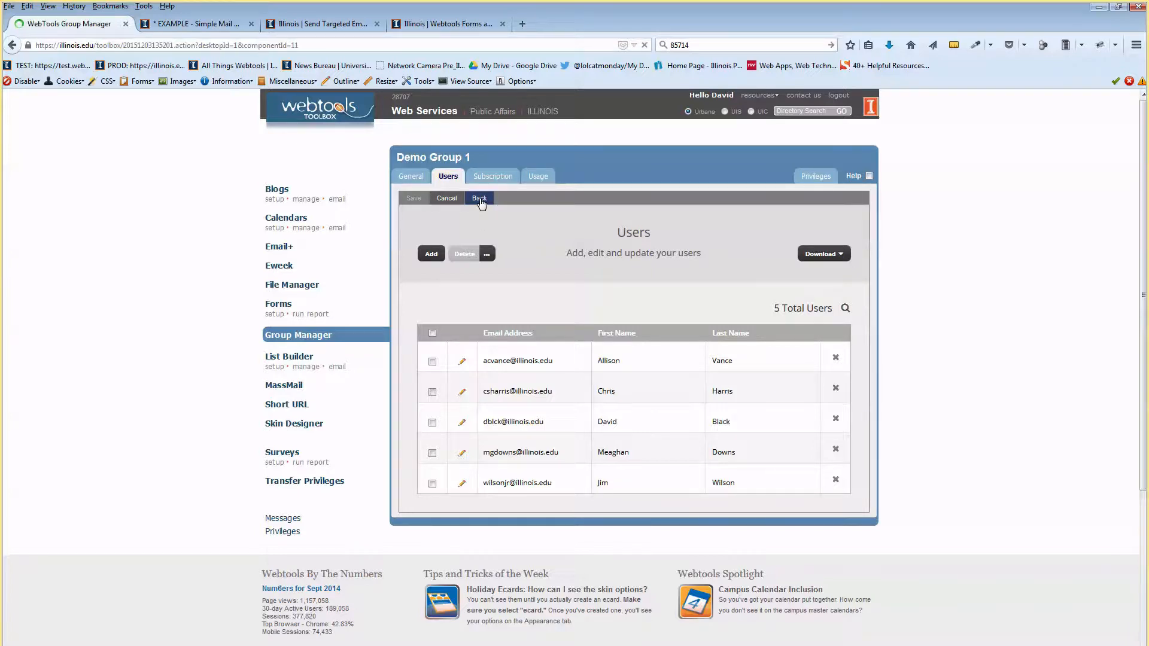
click(431, 209)
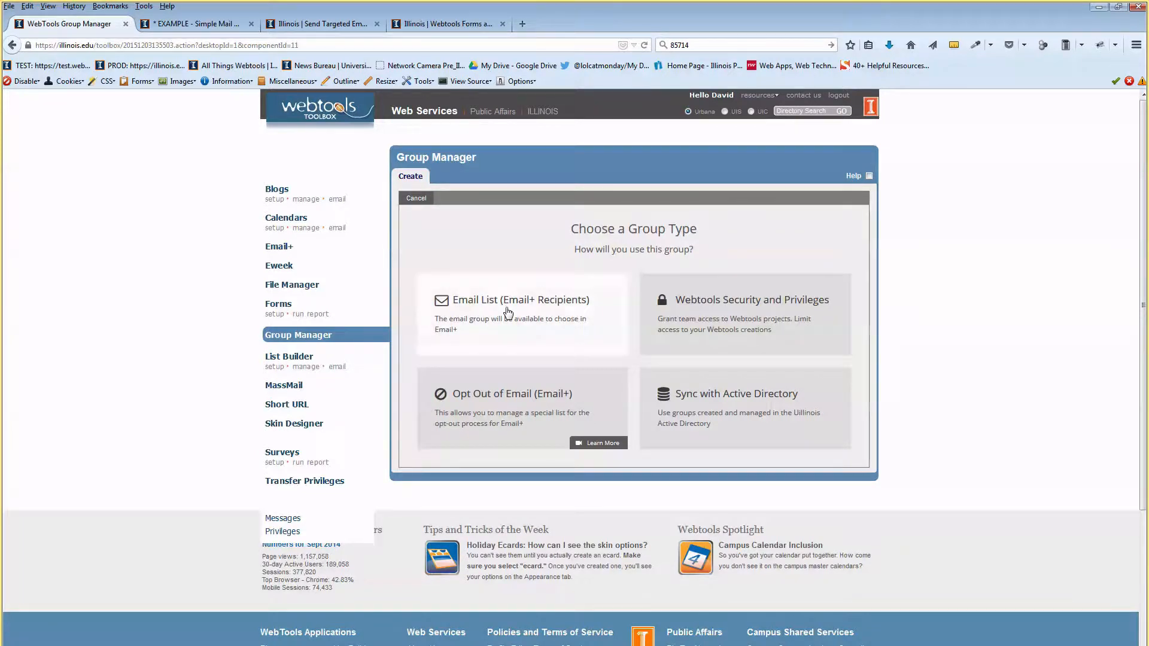
click(508, 312)
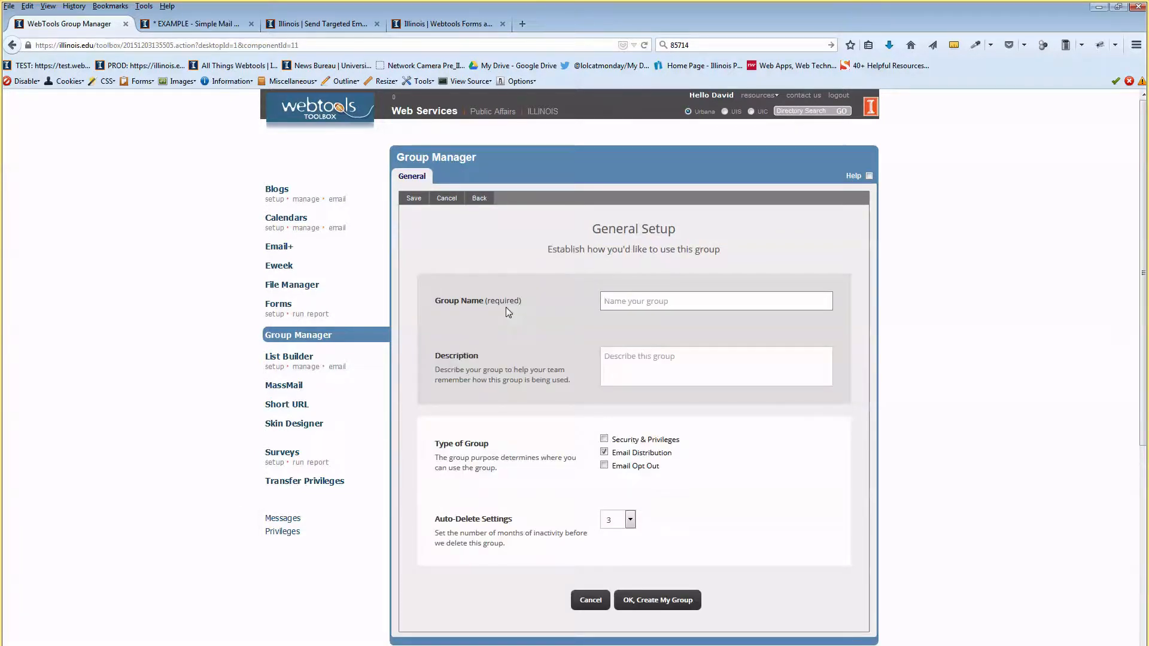
text(Dem)
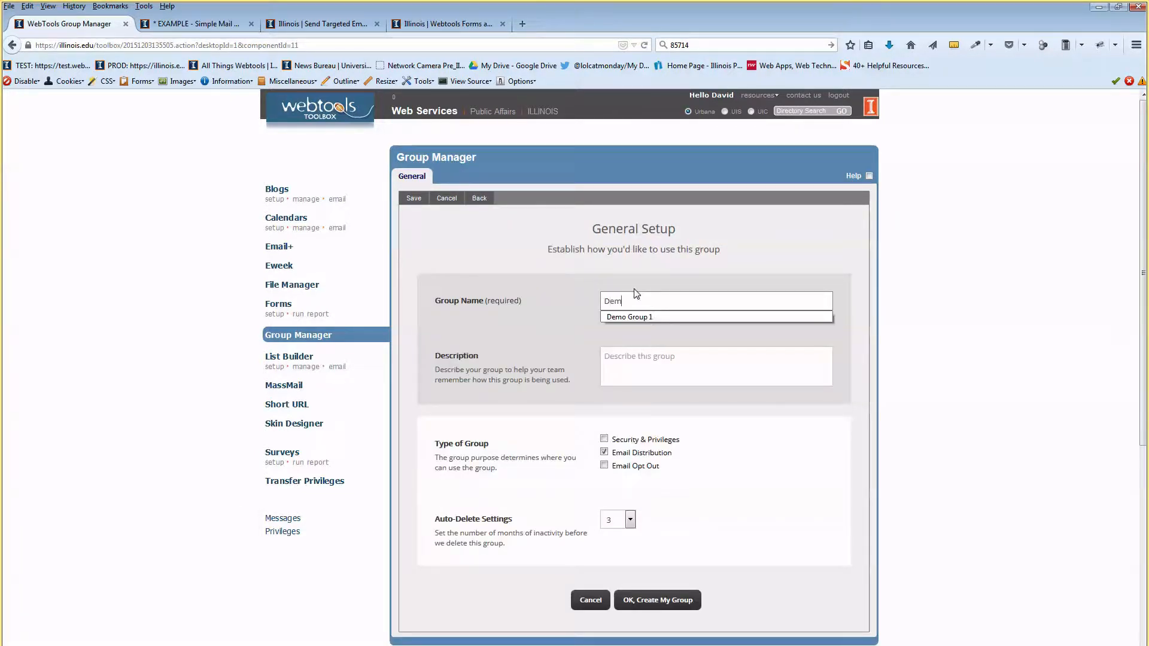
text(o Group)
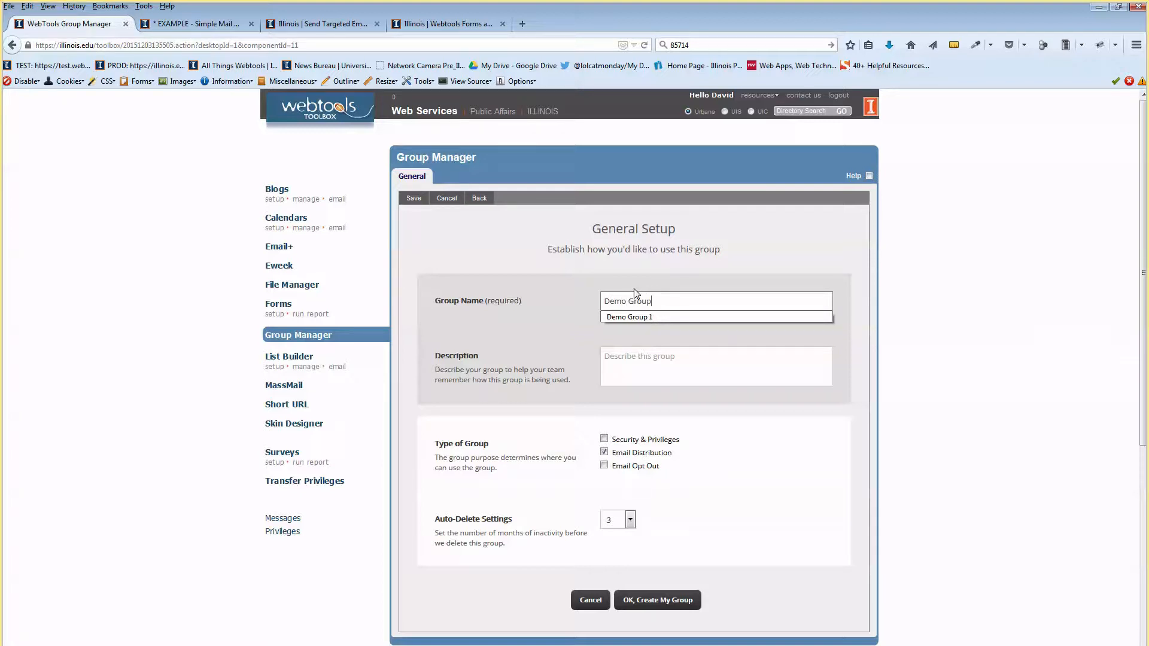
text( - M)
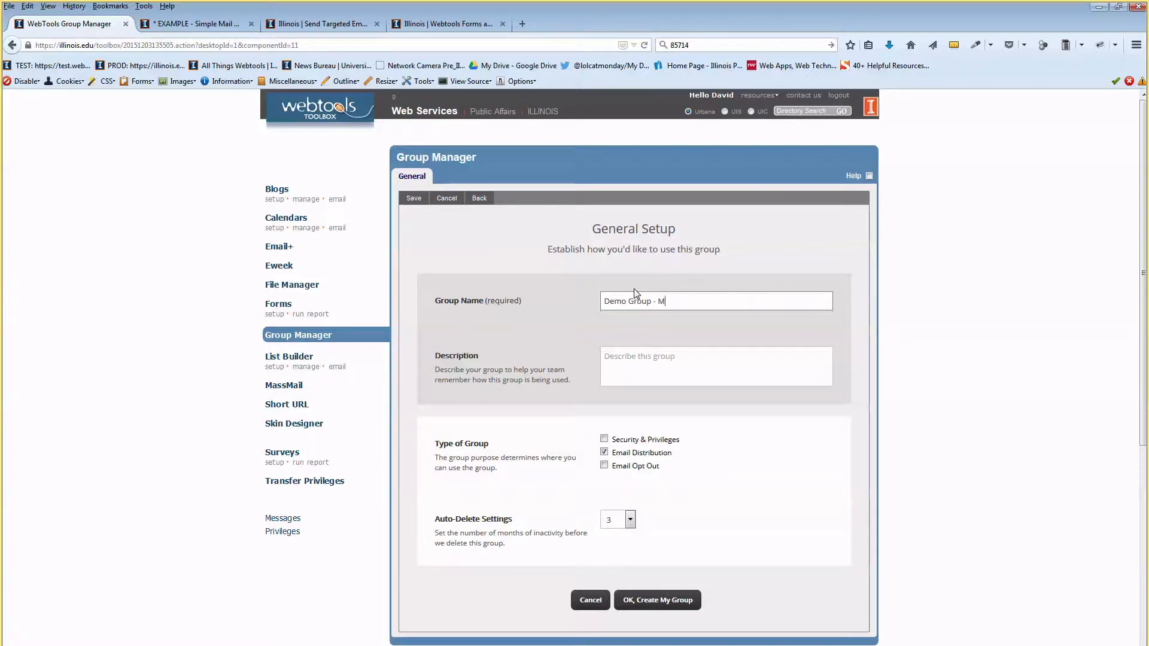
text(ail Merge)
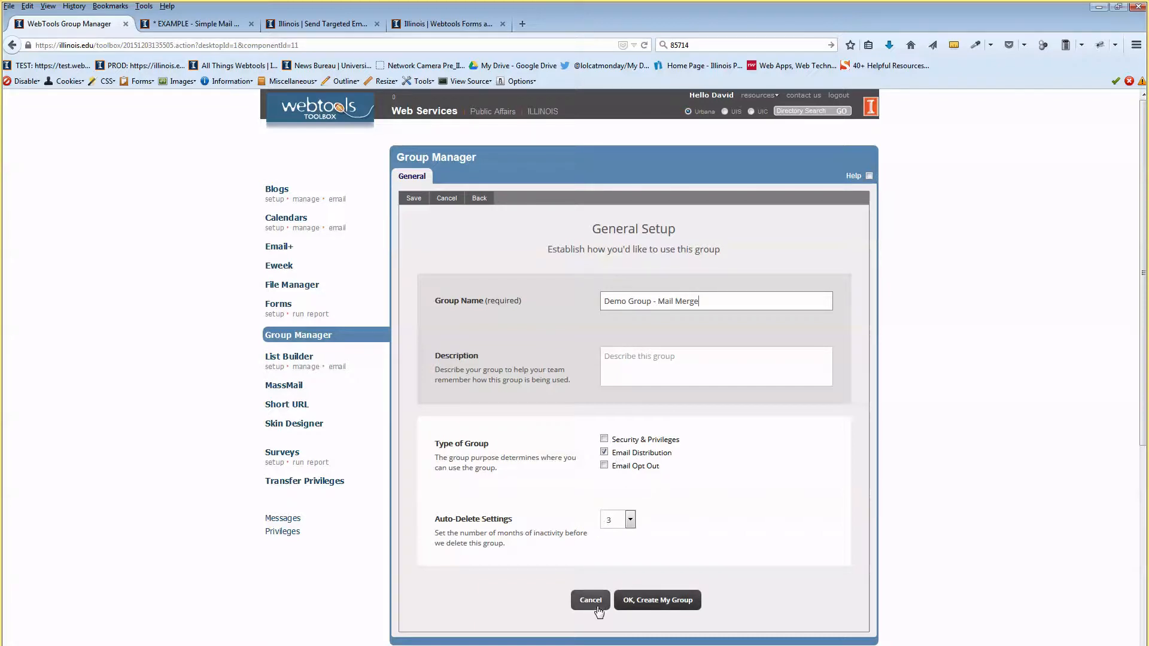
click(661, 600)
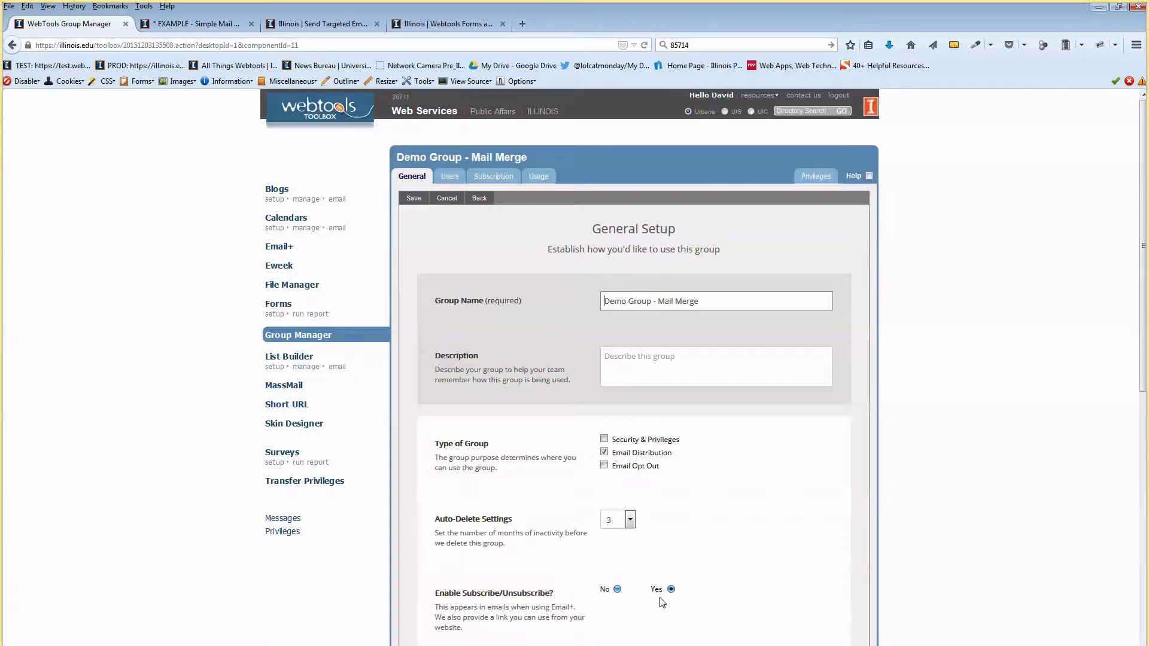
scroll(677, 540, down, 5)
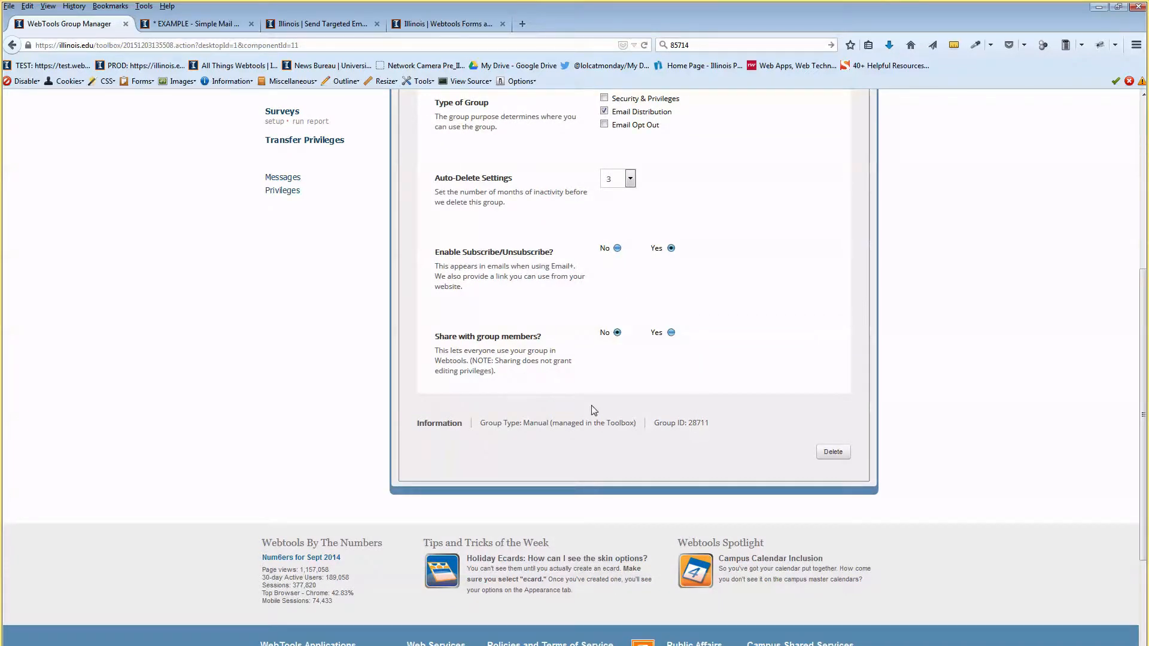
scroll(595, 410, up, 5)
click(450, 178)
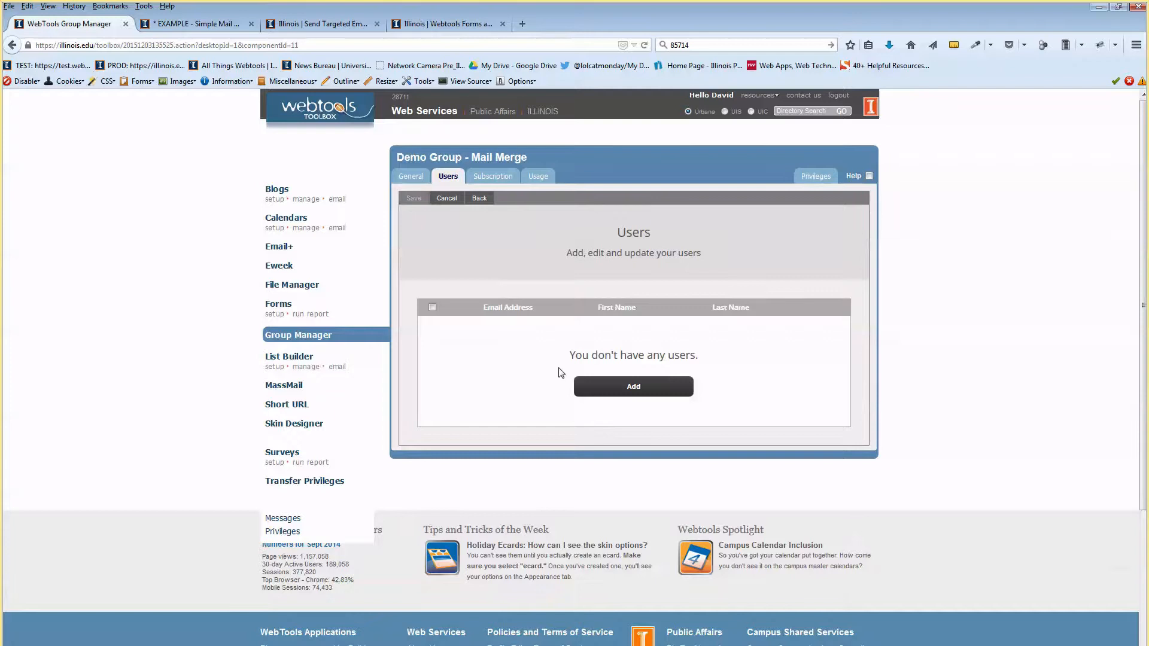
Upload mail-merge-example.csv under Upload a Spreadsheet > Emails and Data.
click(637, 386)
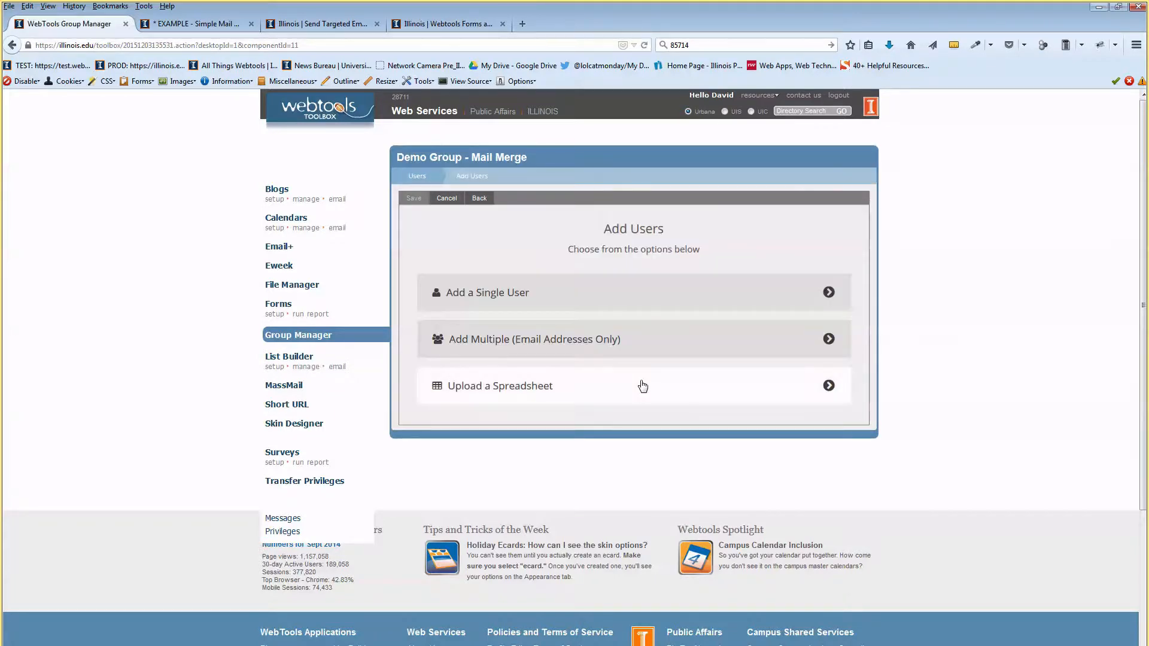
click(574, 393)
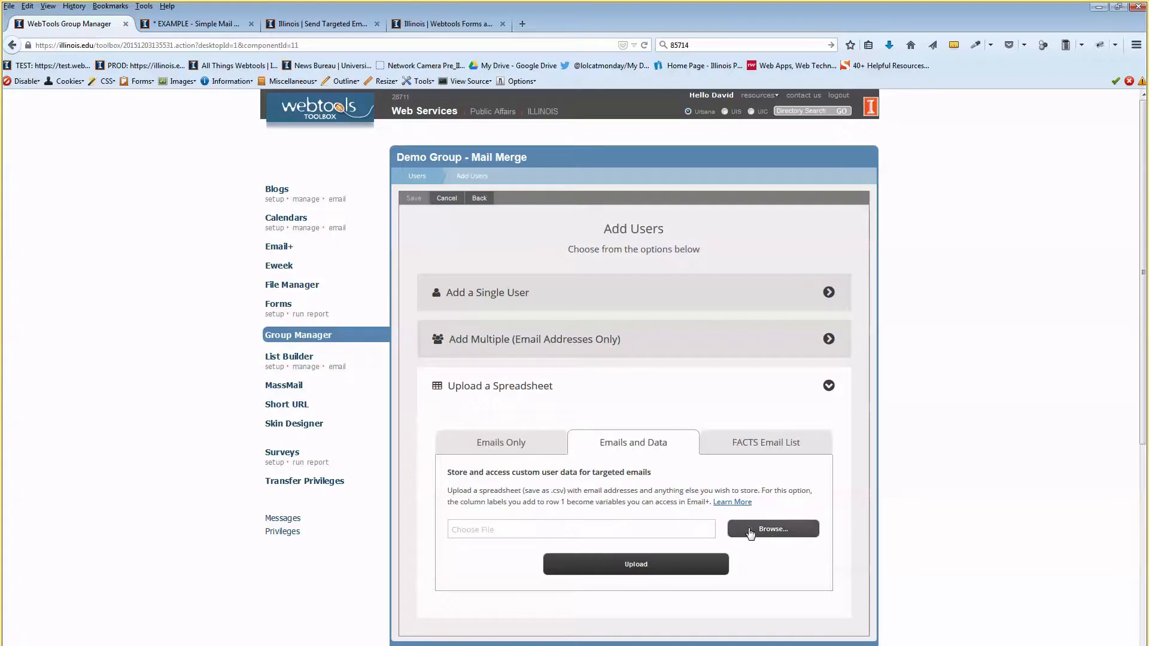
click(774, 530)
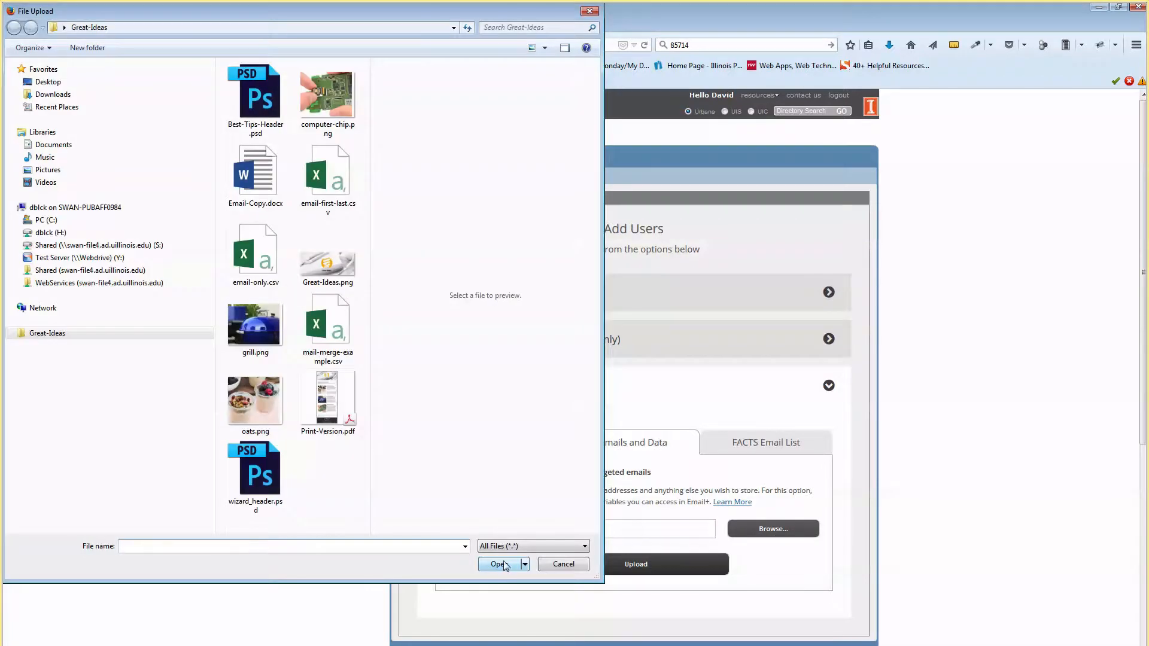
click(334, 324)
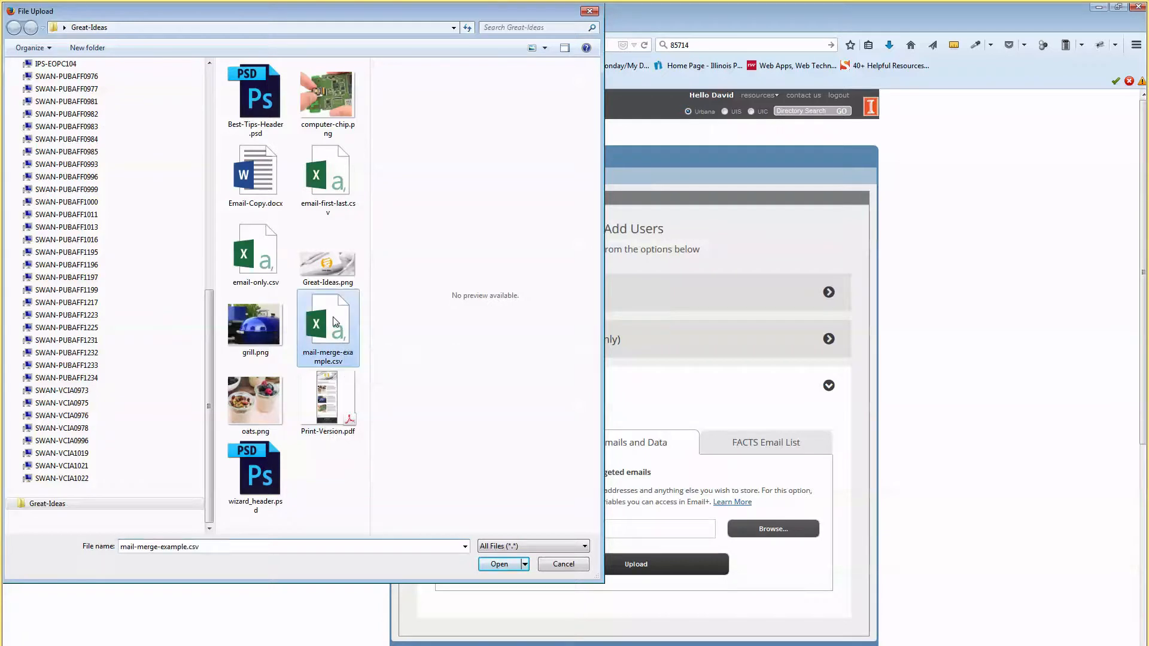
click(500, 564)
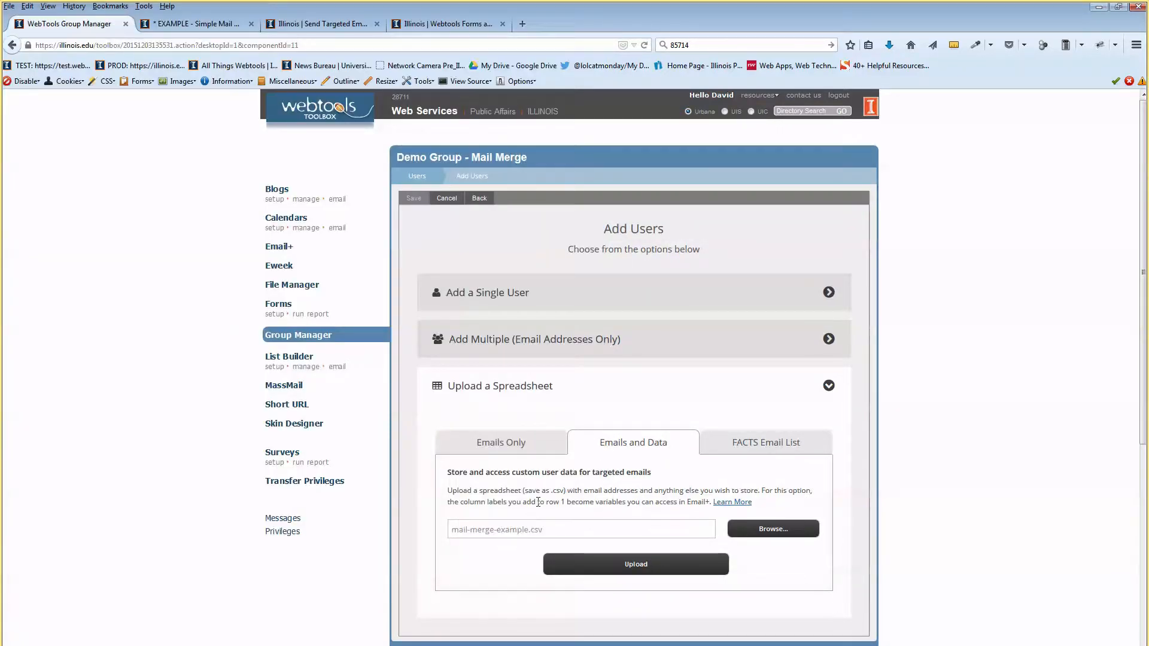
click(643, 568)
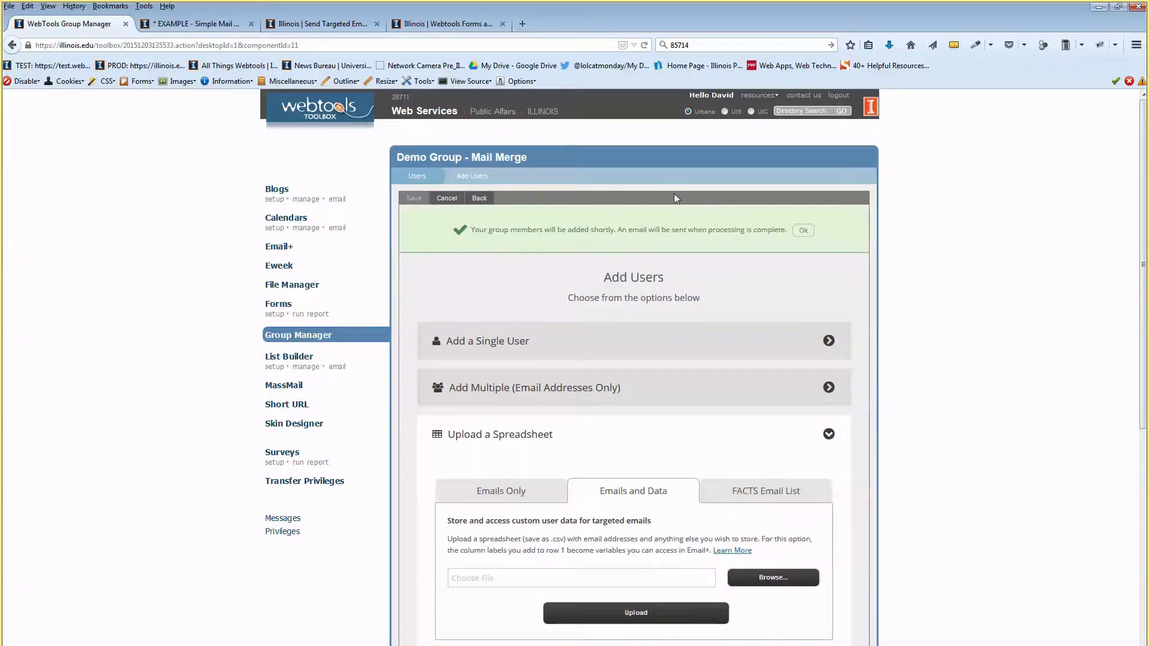
Dismiss the upload confirmation and go back to the group's user list.
drag(495, 231, 622, 231)
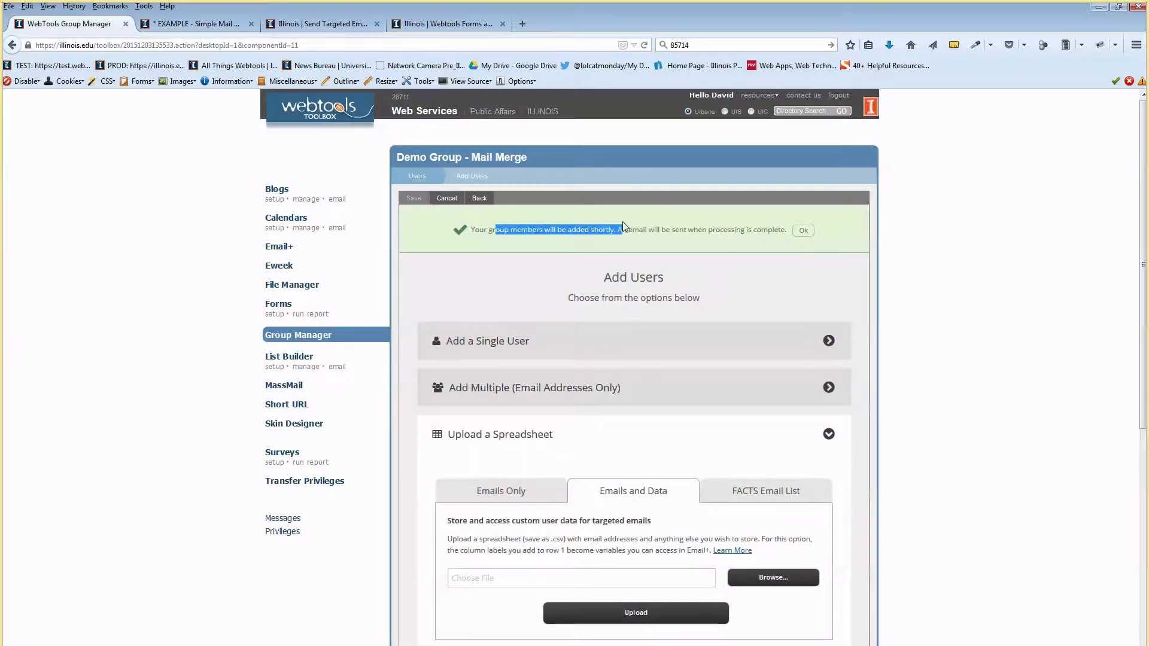
click(802, 231)
click(649, 388)
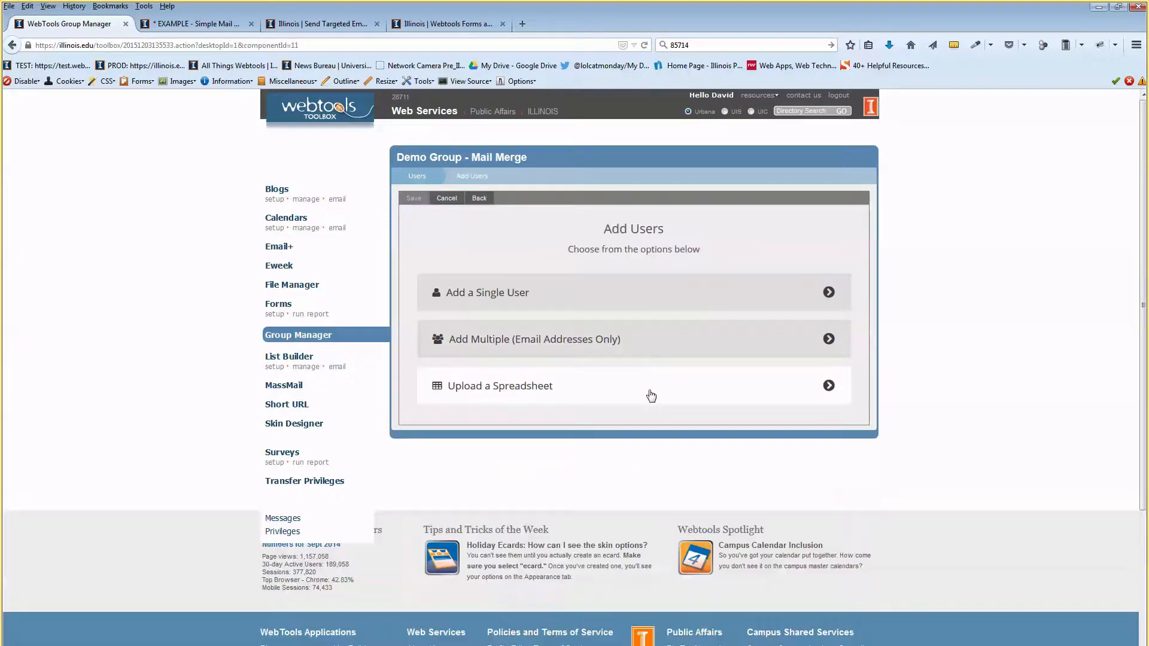
click(435, 179)
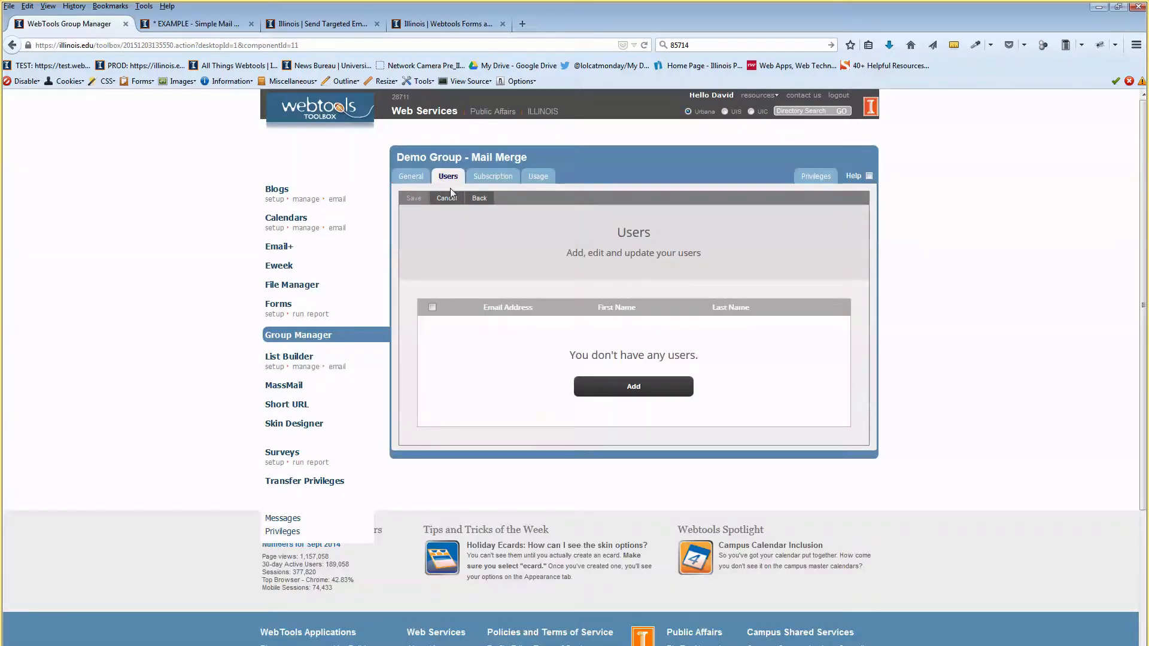
Check the group's General and Subscription settings, then return to the Users list of four imported members.
click(414, 179)
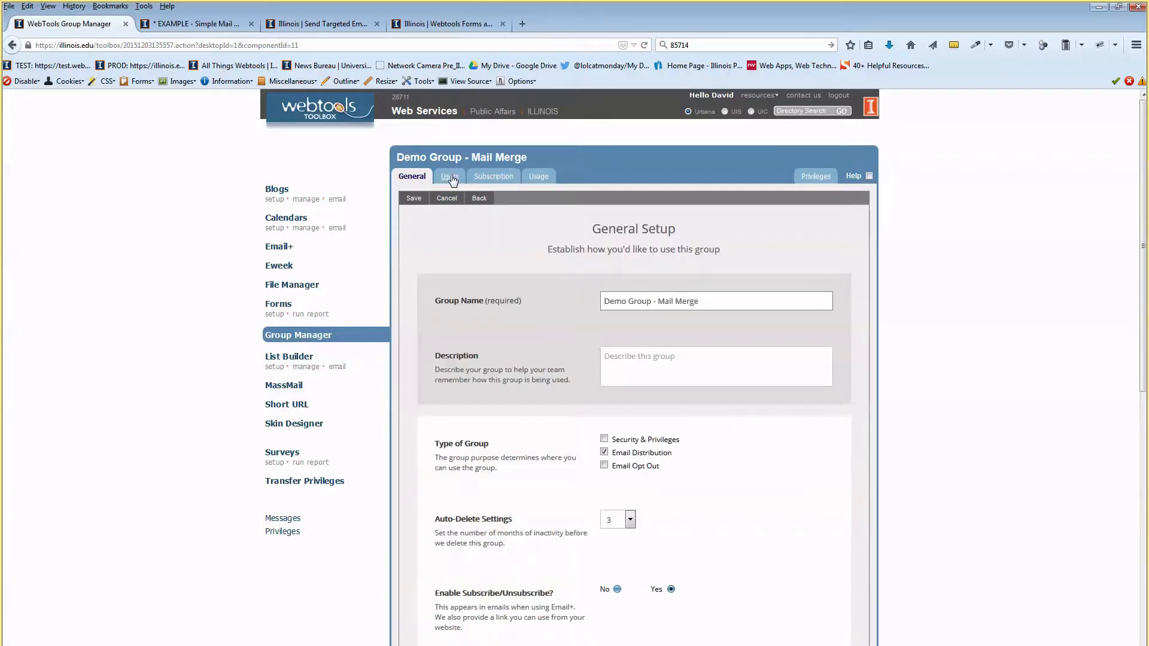
click(451, 178)
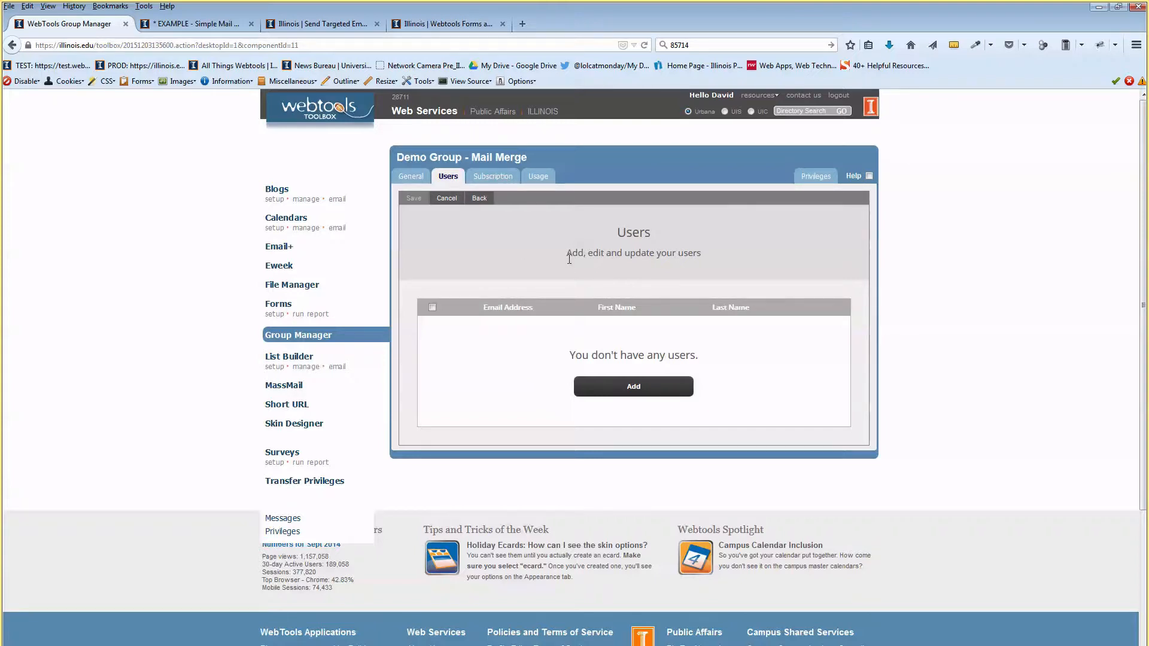
click(488, 179)
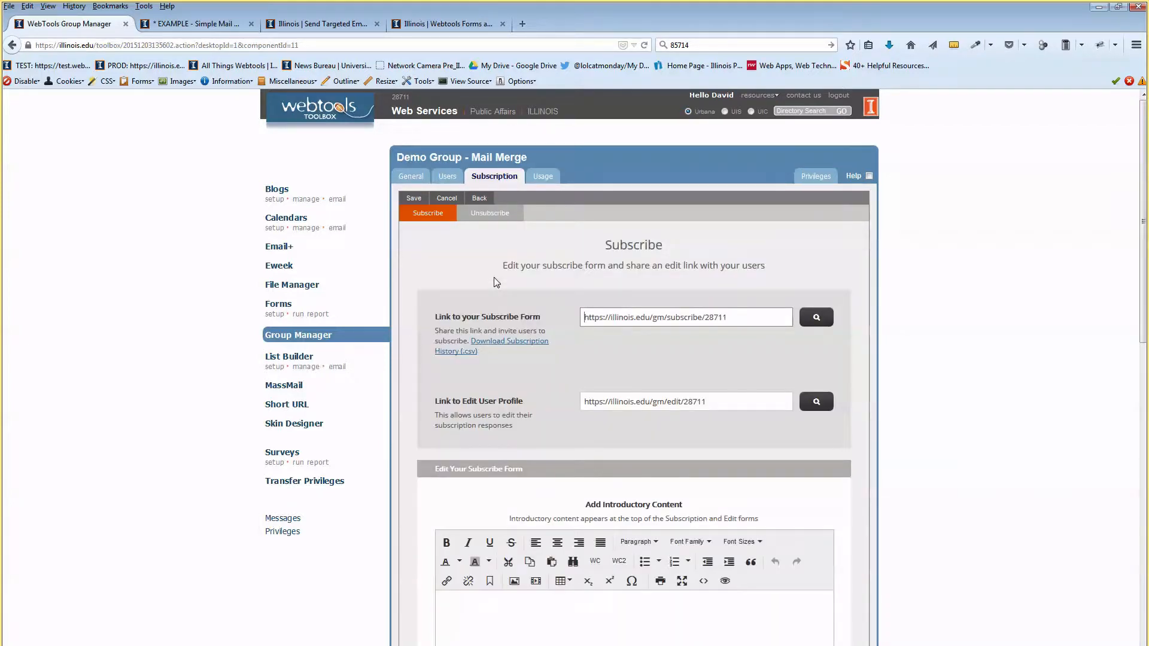
scroll(501, 280, down, 2)
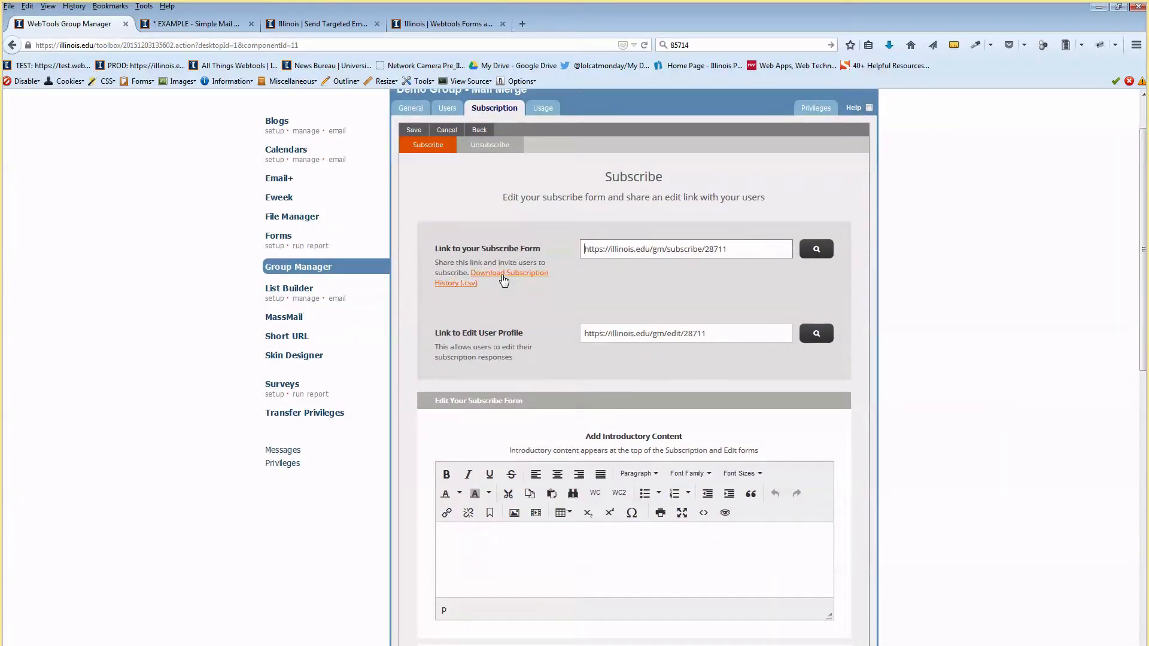
scroll(498, 257, up, 2)
click(448, 177)
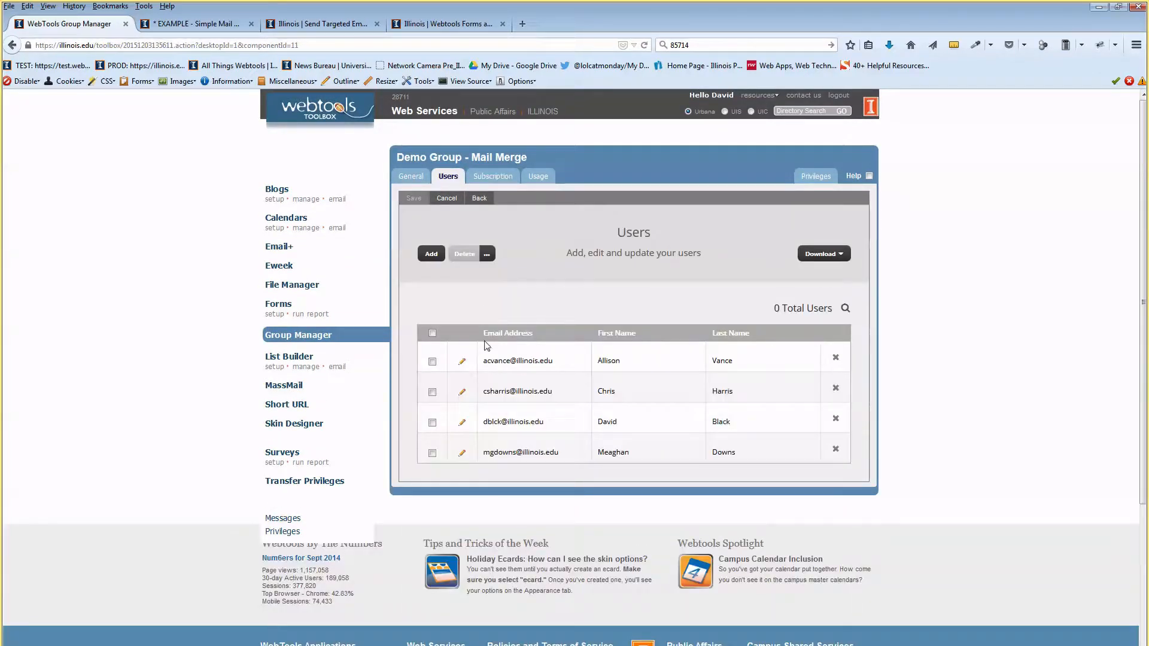
Open the first imported member's Edit User form and review its firstName, link and title attribute values.
click(462, 363)
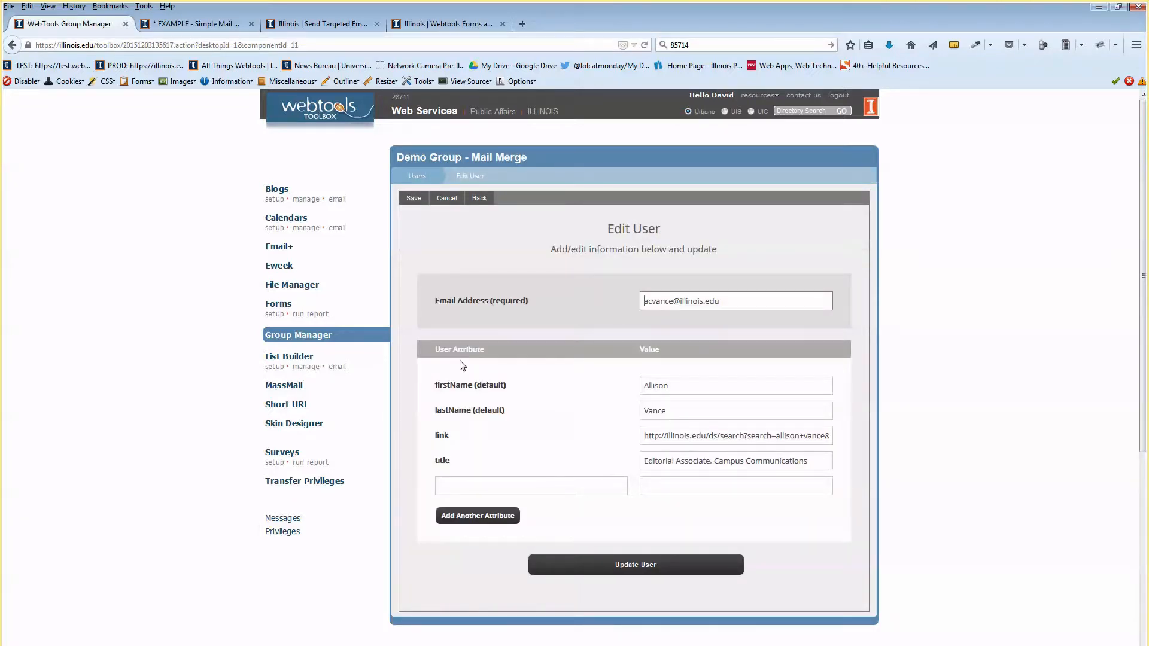
scroll(551, 263, down, 2)
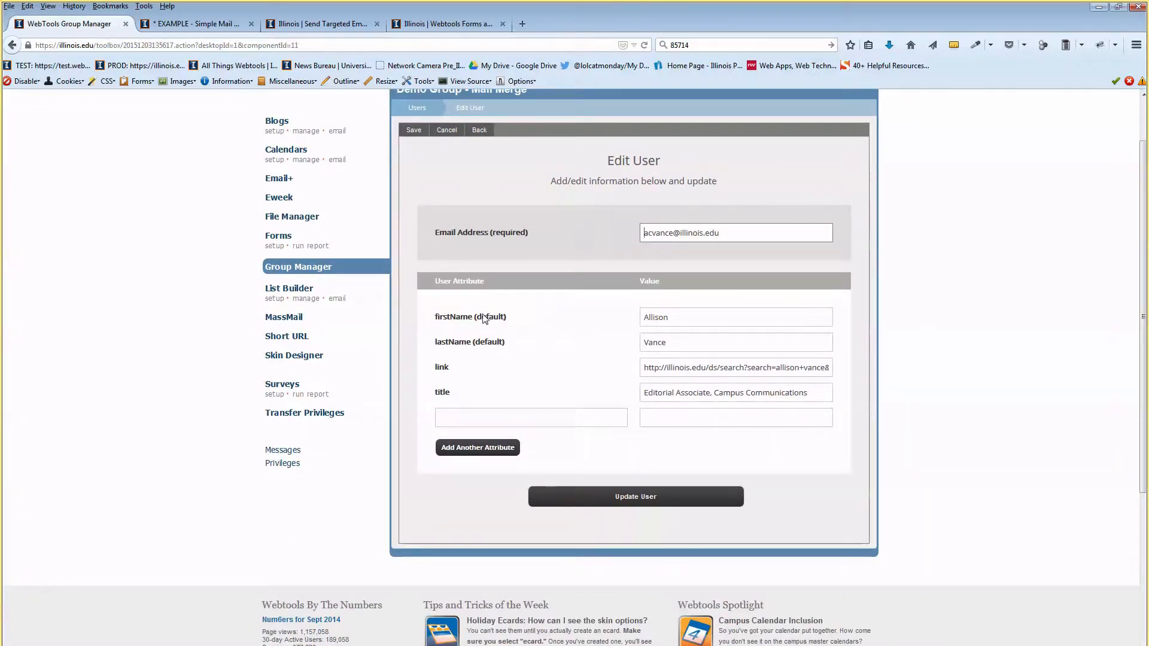
click(670, 312)
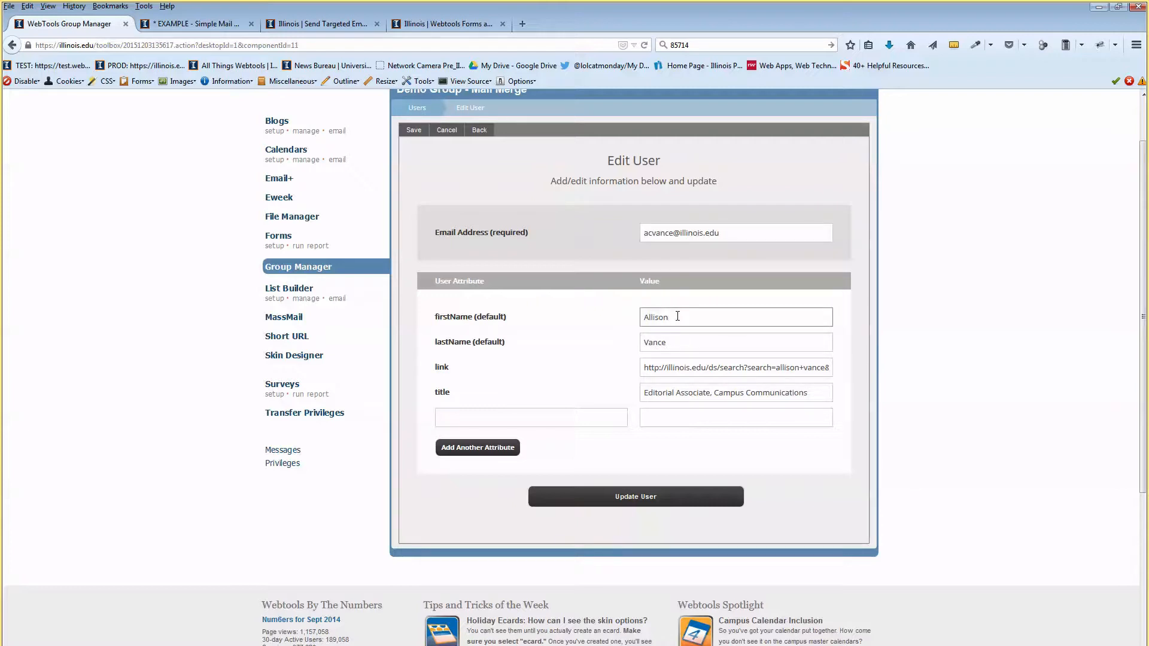
triple_click(680, 367)
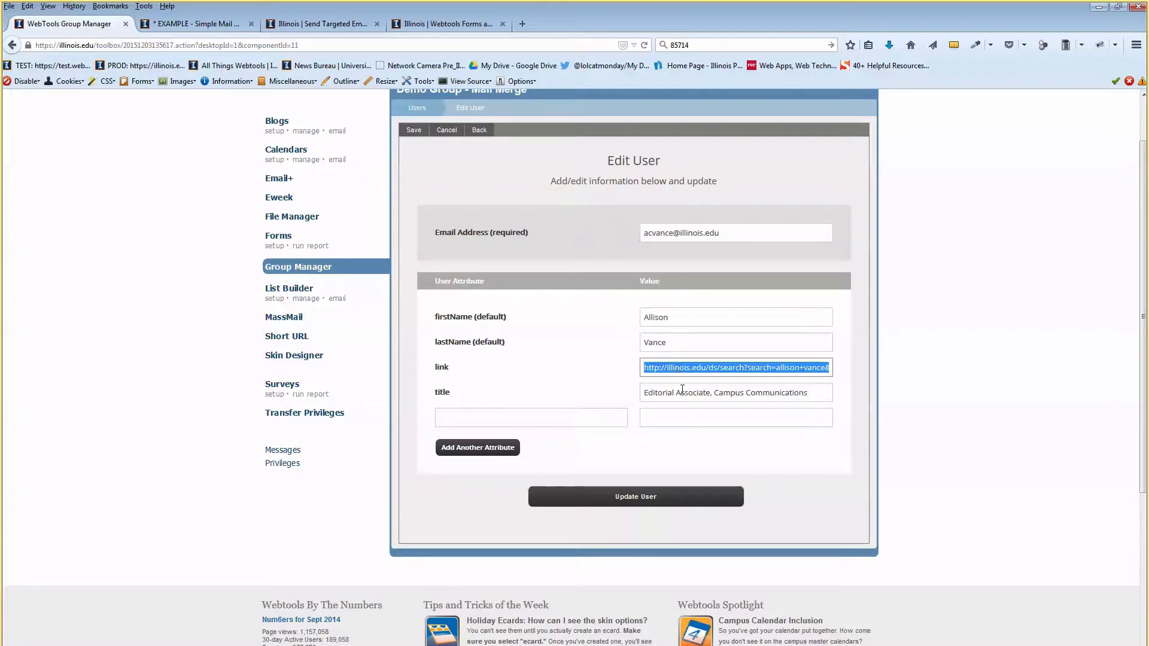
triple_click(682, 389)
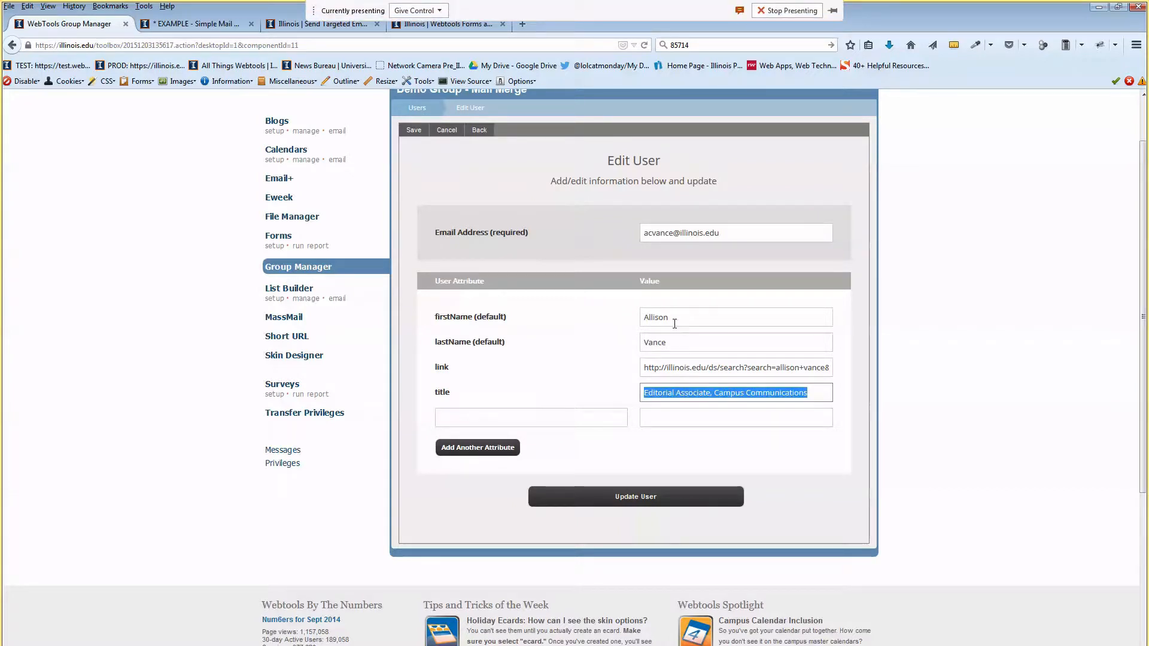
click(457, 285)
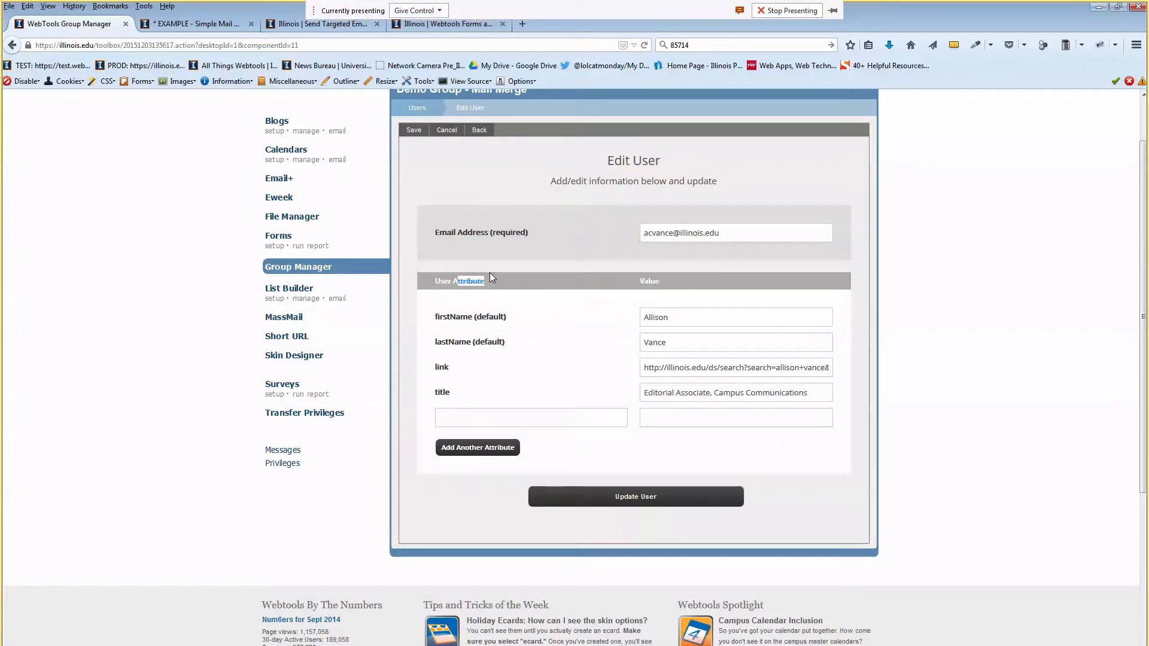
double_click(443, 392)
click(463, 413)
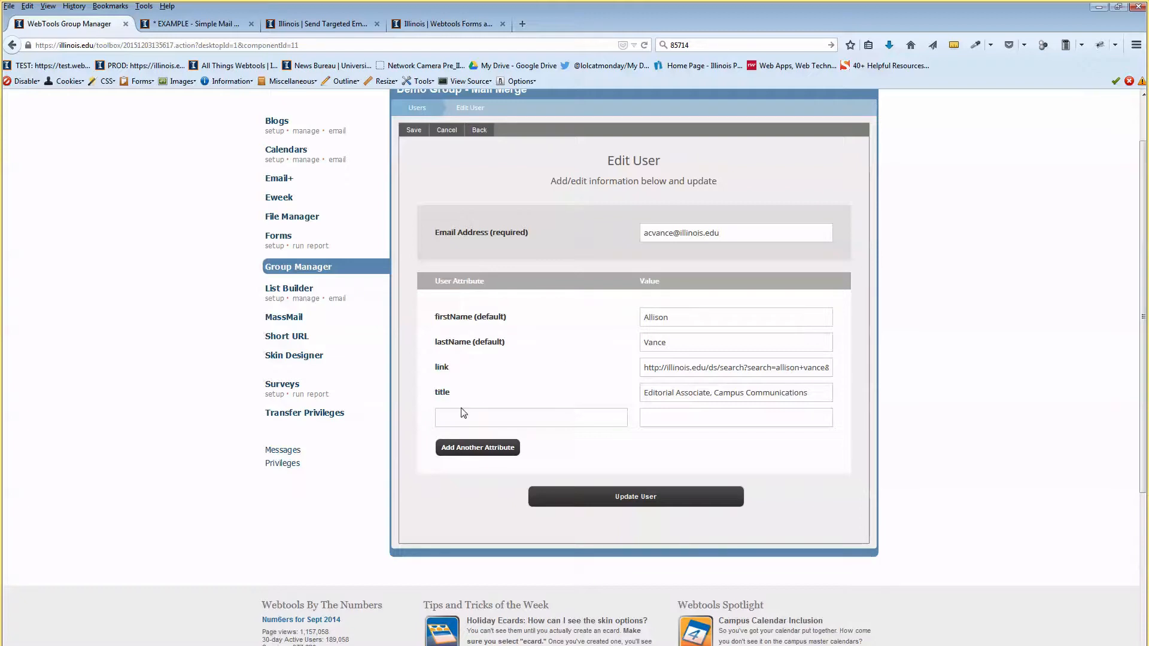
click(465, 412)
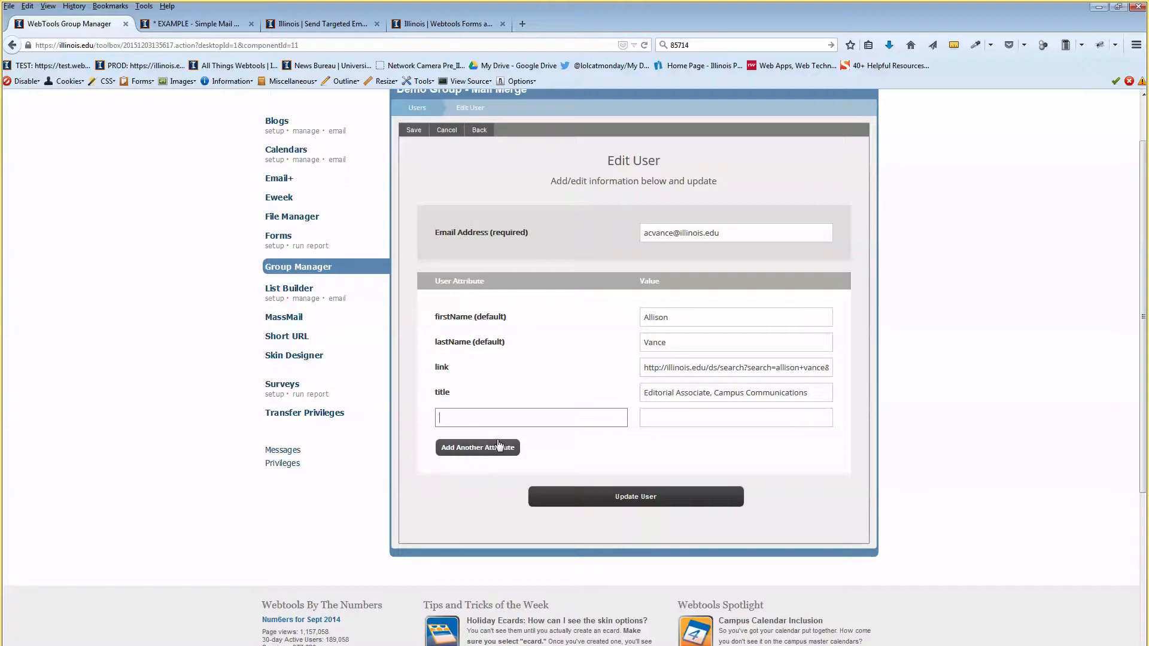
click(672, 409)
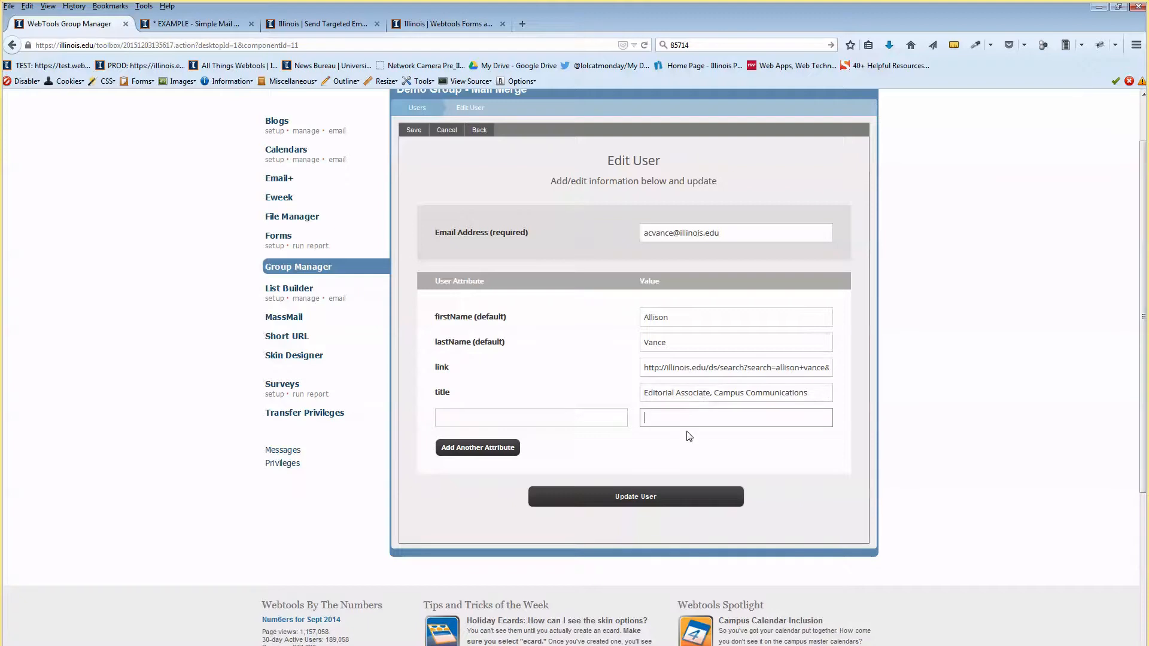
Inspect the first member's title attribute value, including its department part.
scroll(689, 436, up, 2)
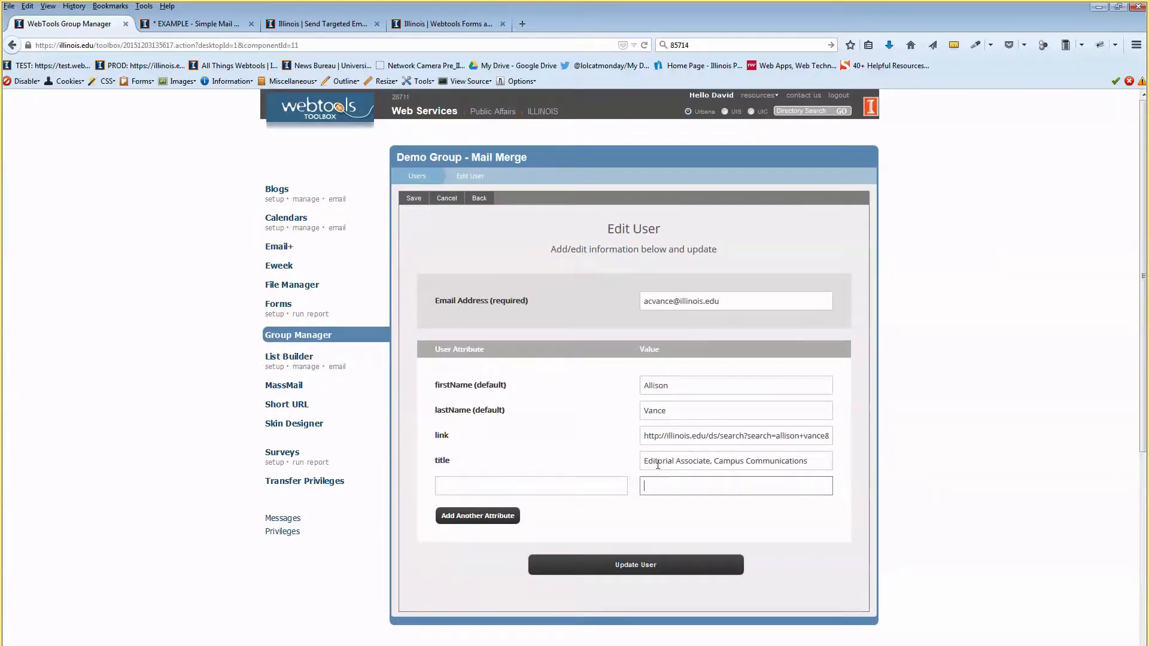
triple_click(645, 462)
click(707, 461)
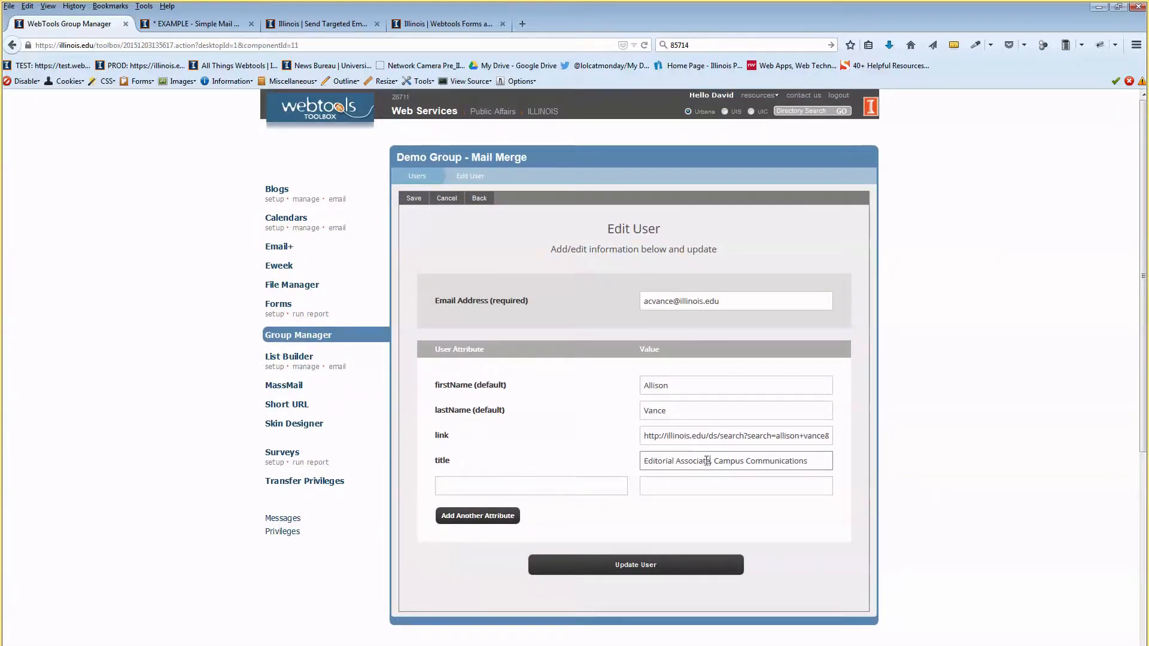
drag(715, 463, 772, 457)
click(637, 353)
Check the fourth member's first name, last name and title fields, then return to the Users list.
click(445, 184)
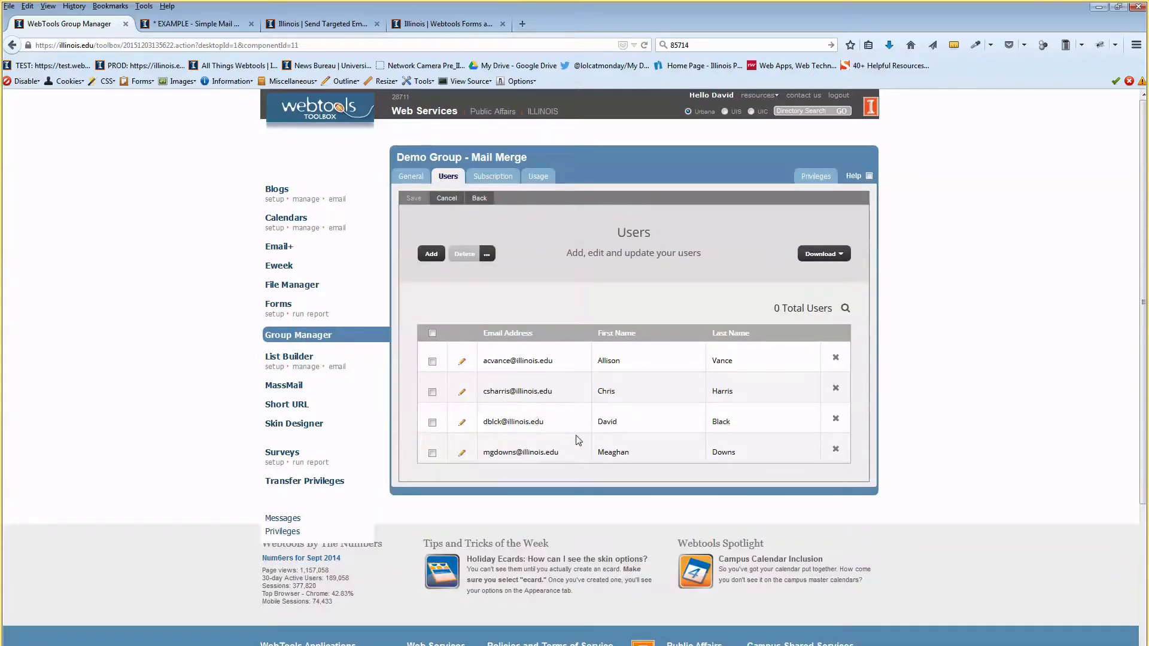
click(462, 453)
click(688, 383)
click(681, 412)
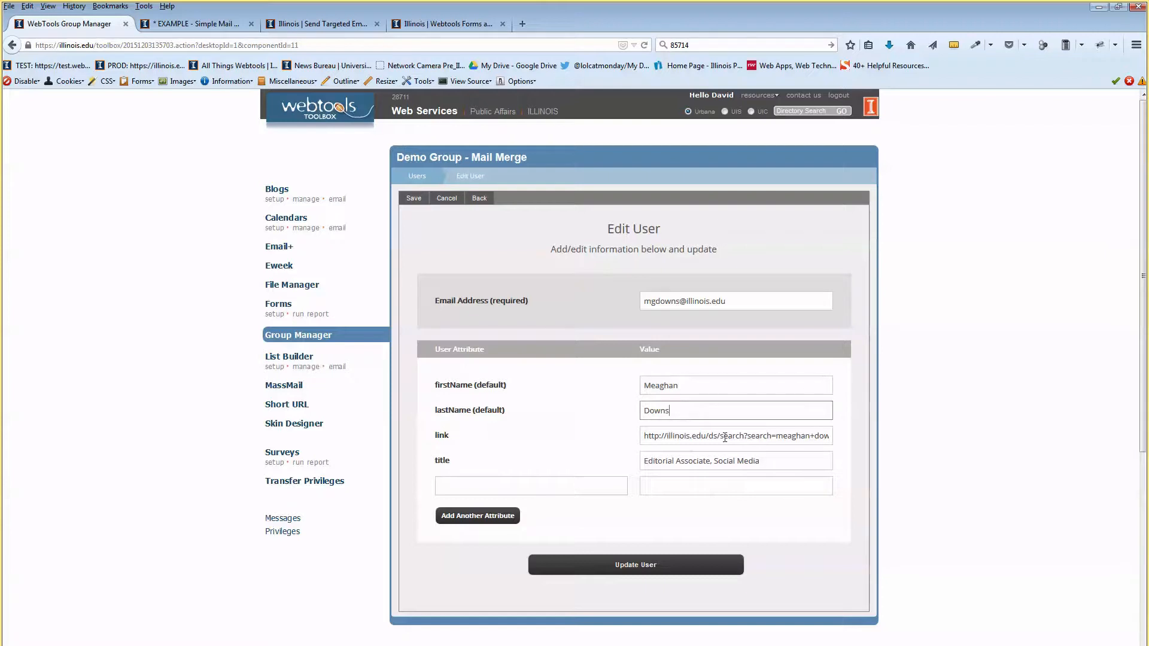
click(786, 467)
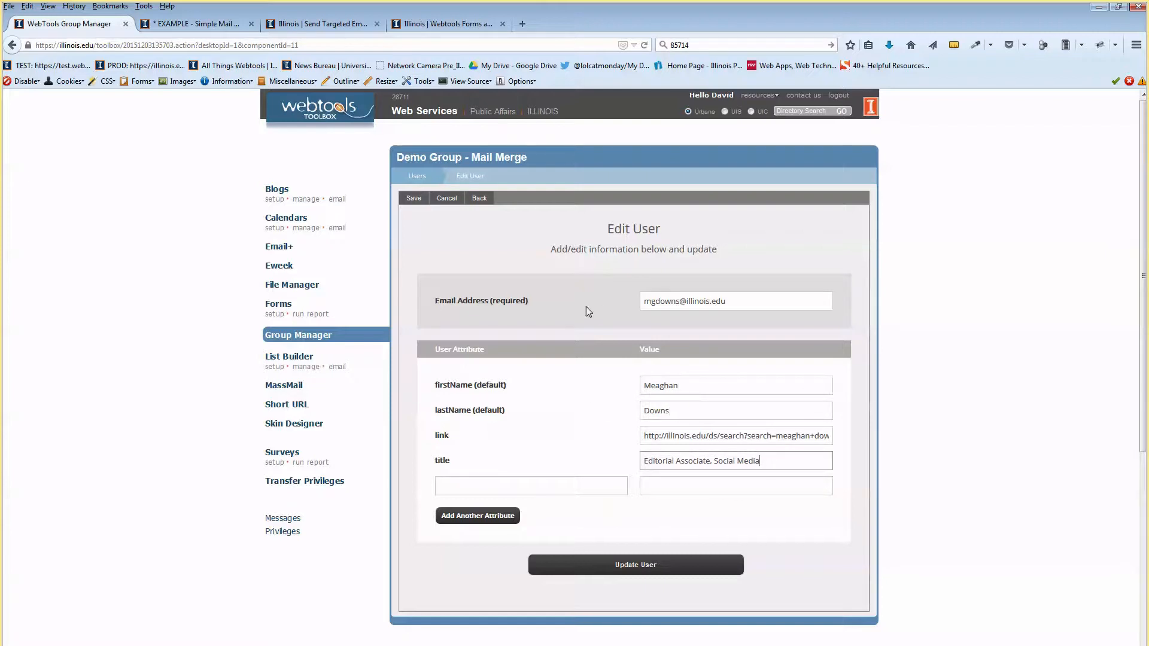
click(430, 177)
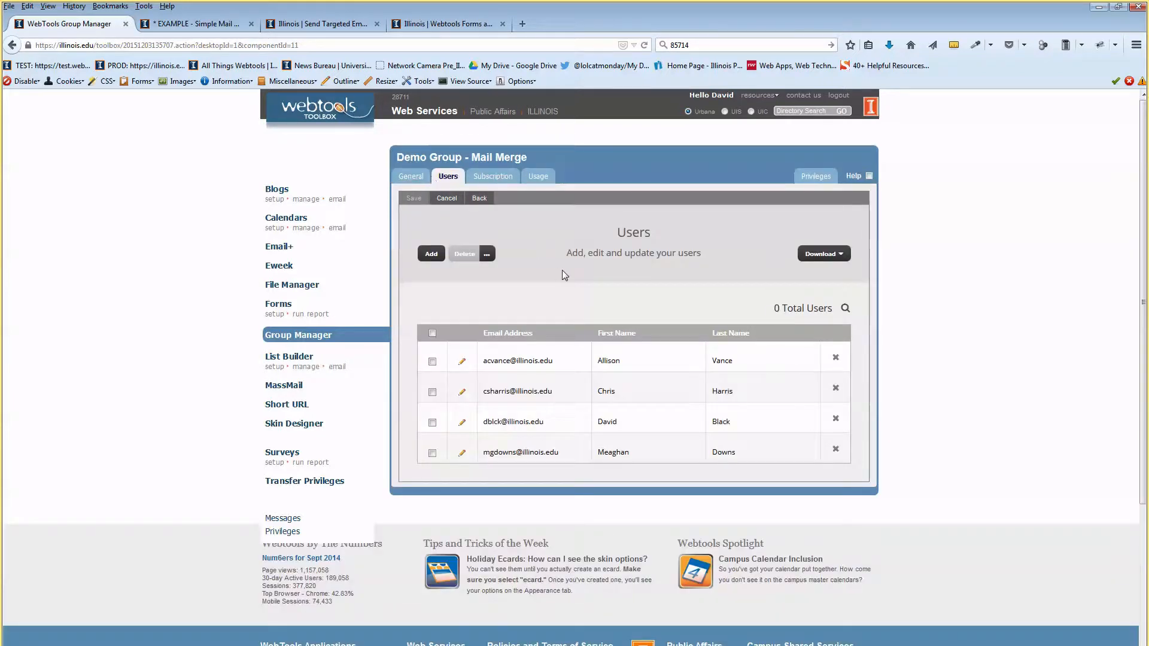
drag(414, 157, 458, 157)
click(508, 308)
Start a new single-column wizard email with Web Services as sender address and name.
click(285, 248)
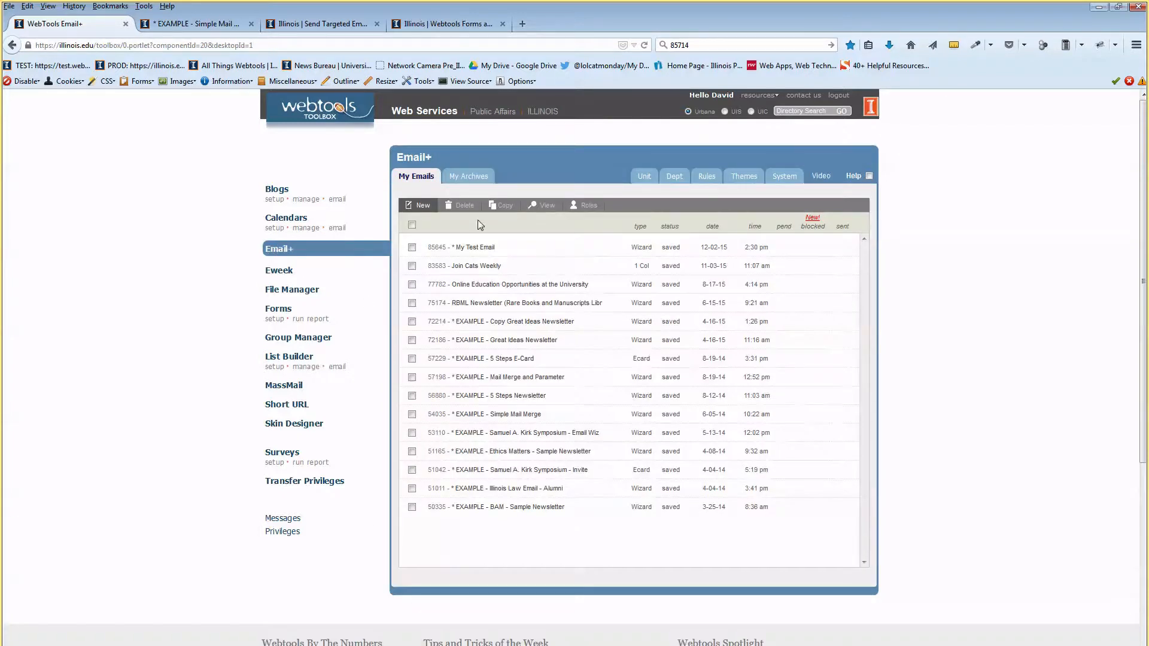
click(426, 209)
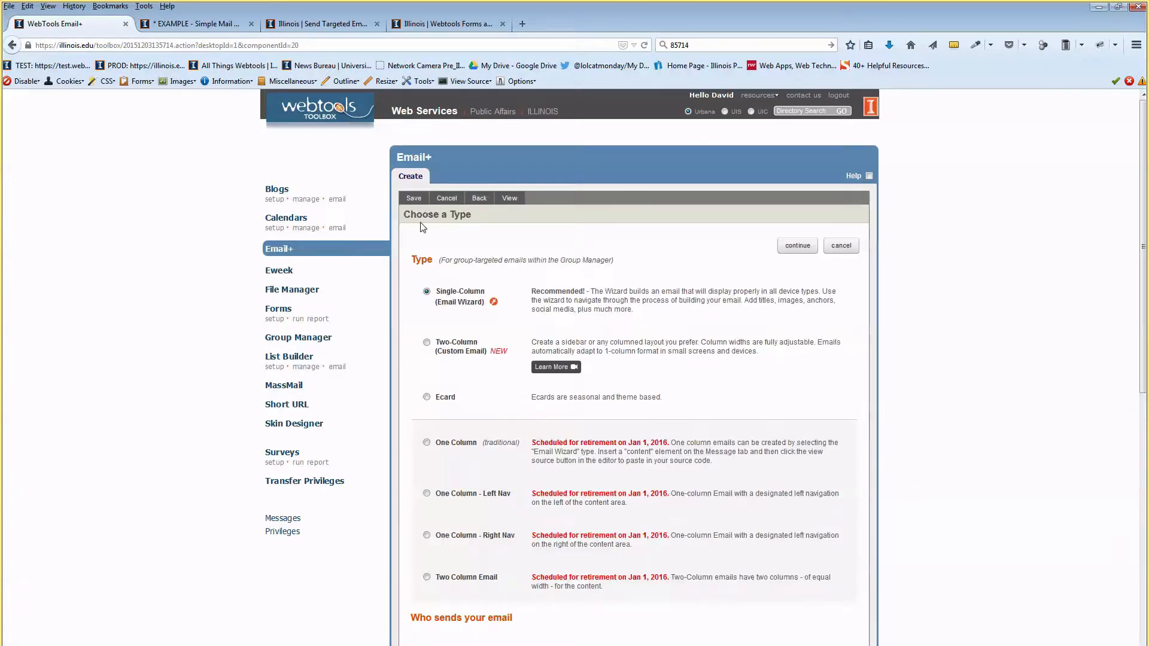
click(799, 246)
click(470, 339)
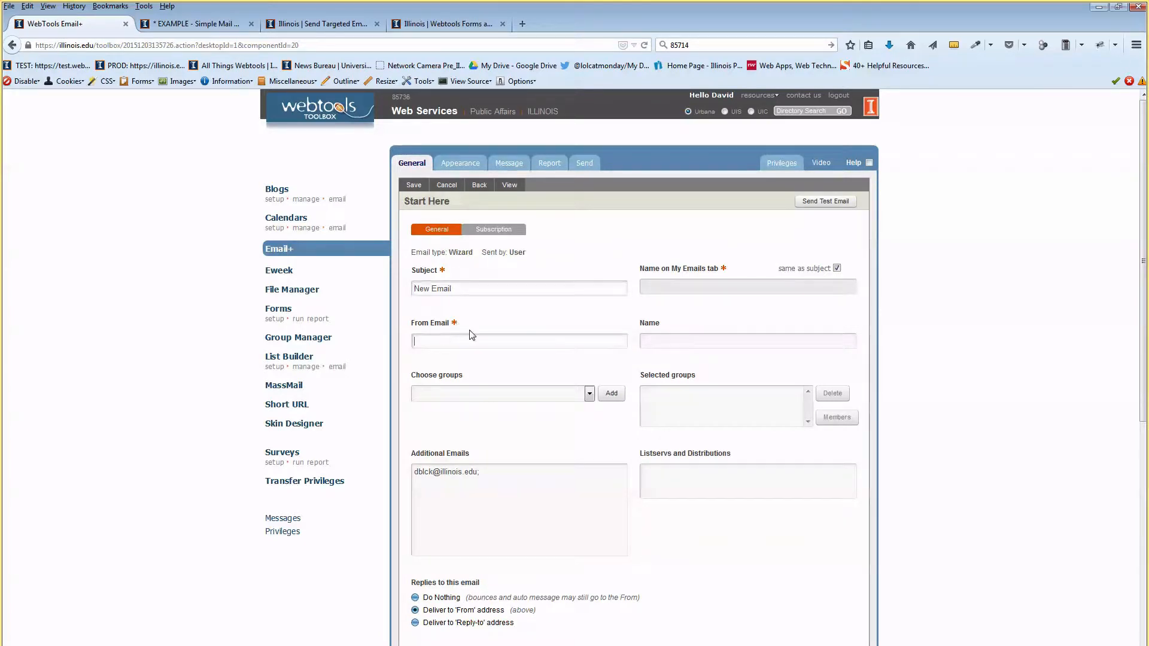
text(Webservices)
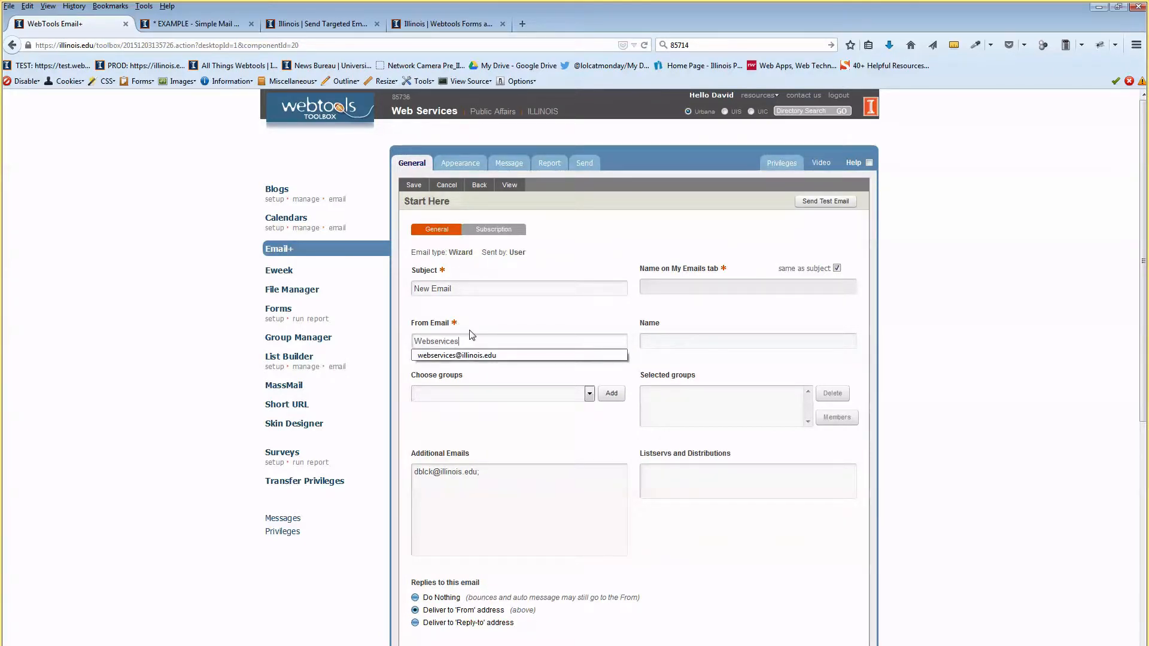
key(Down)
key(Return)
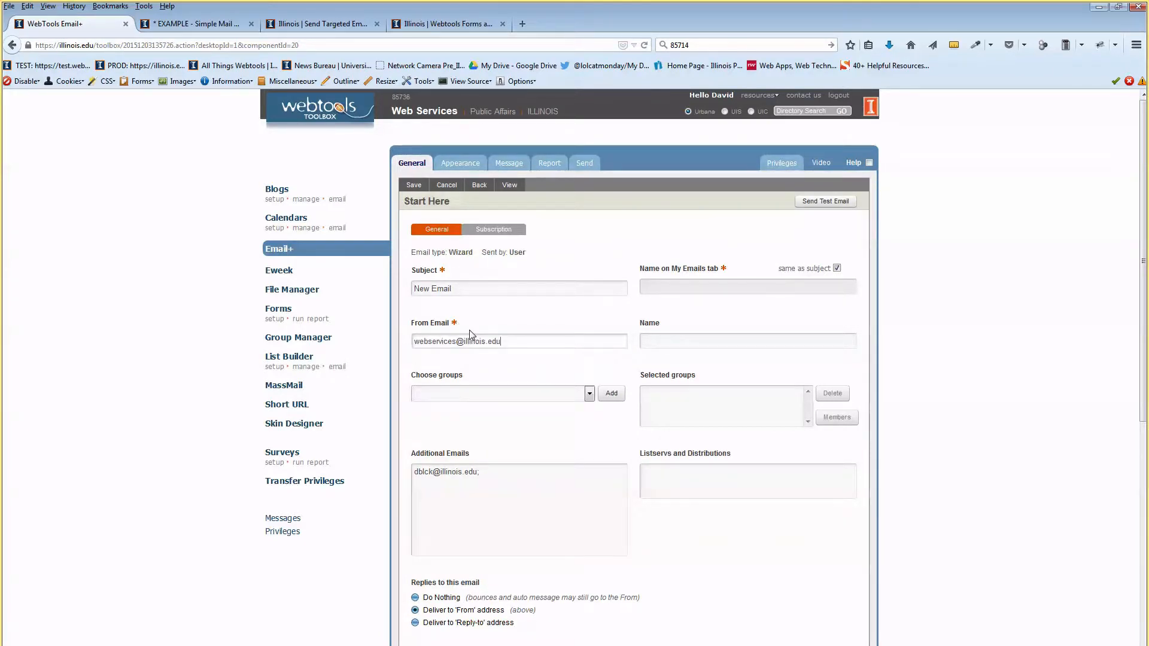
click(663, 341)
text(Web)
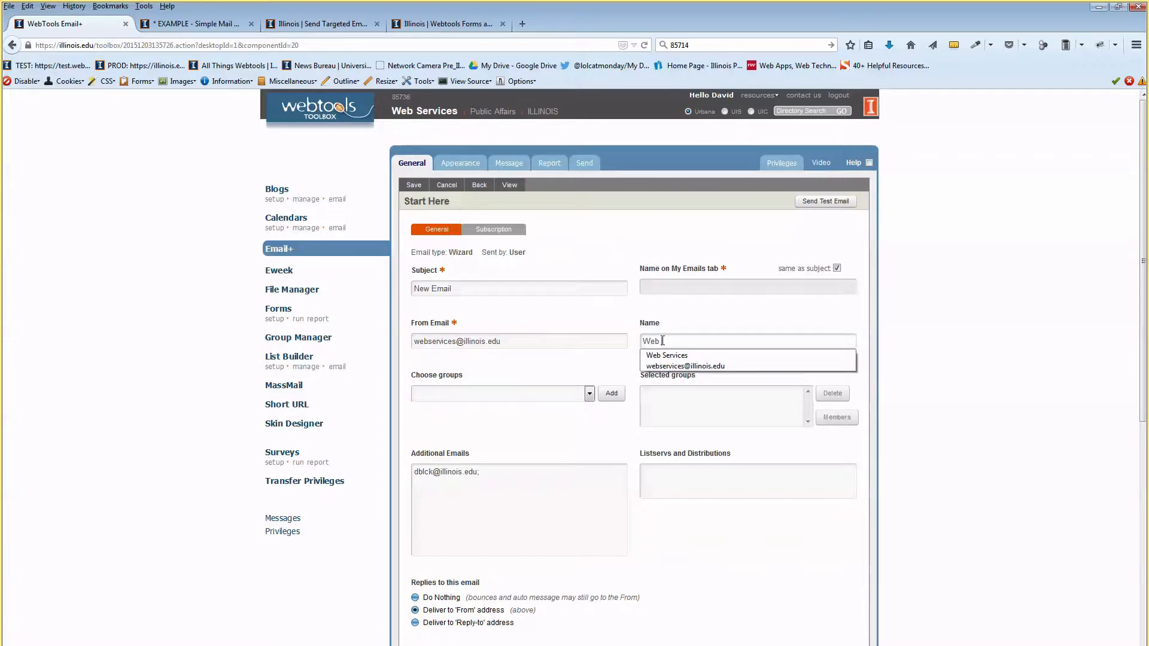
key(Down)
key(Return)
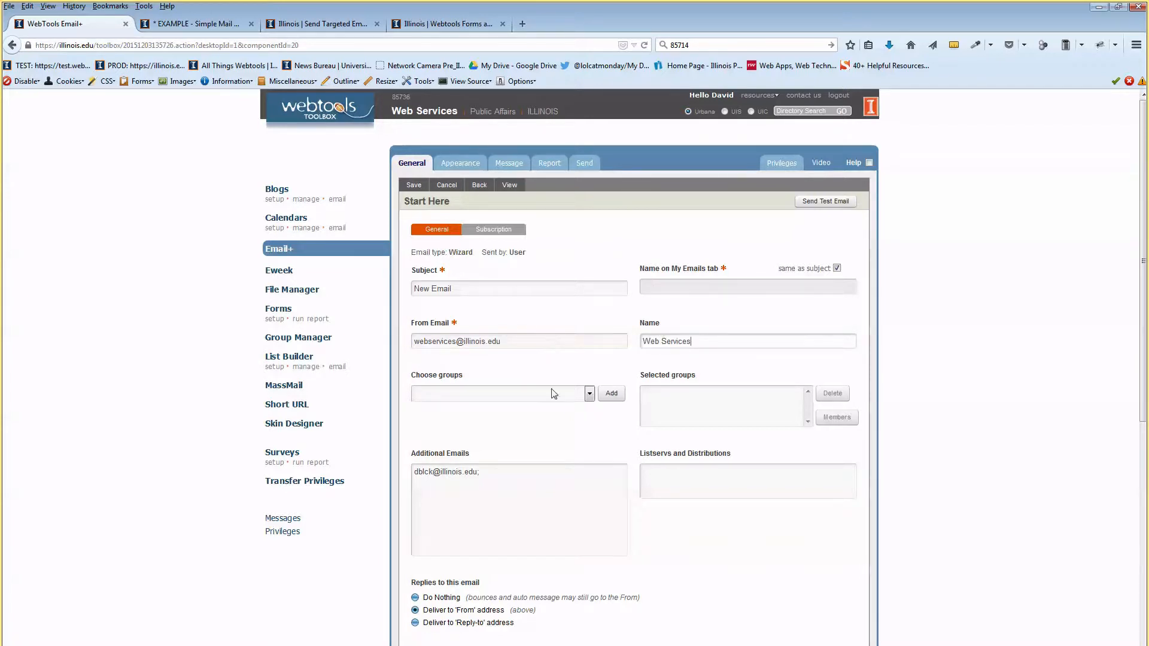
Address it to My Mail Merge (myself only), subject 'Demo - Test Mail Merge', and save.
click(590, 394)
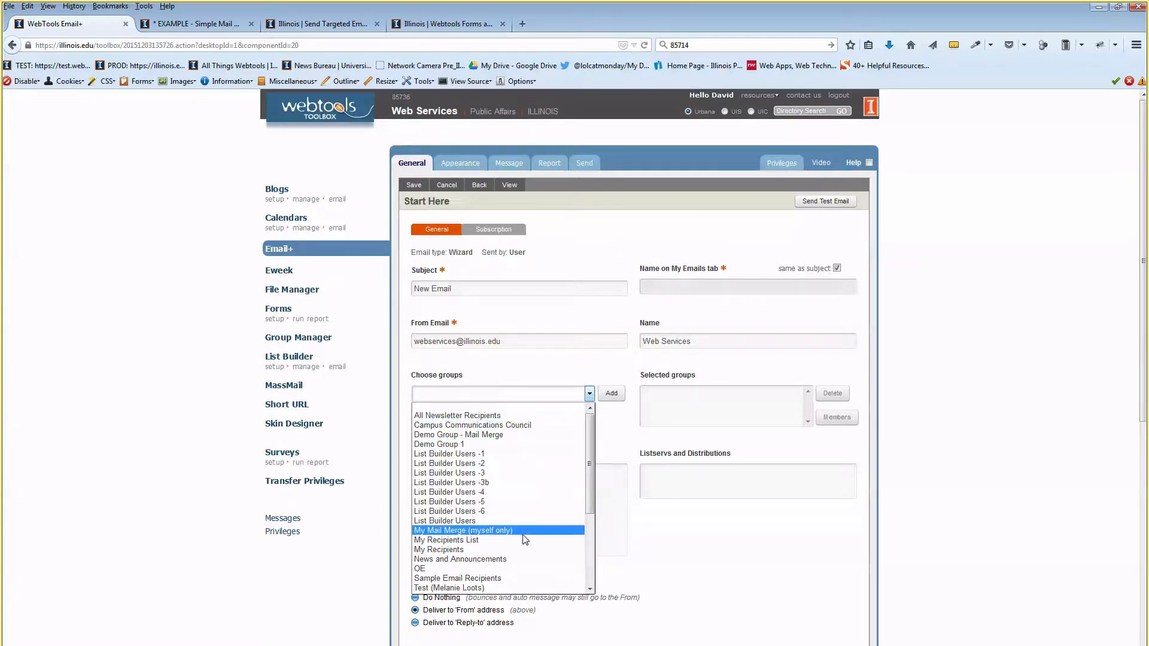
click(523, 531)
click(611, 393)
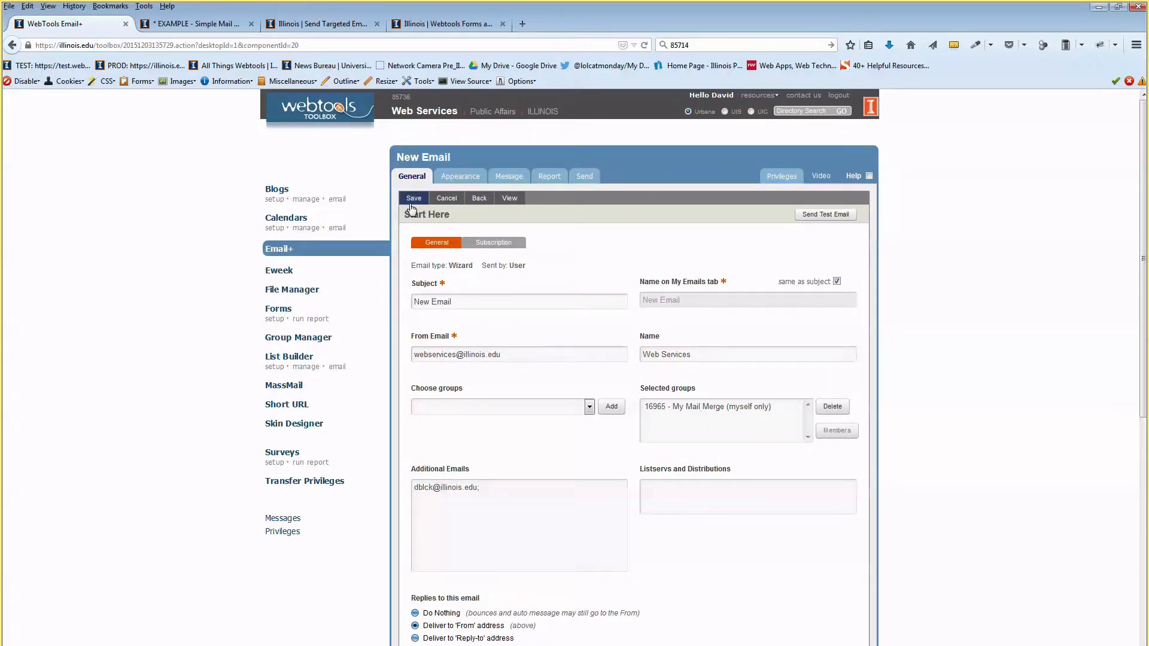
drag(453, 302, 390, 309)
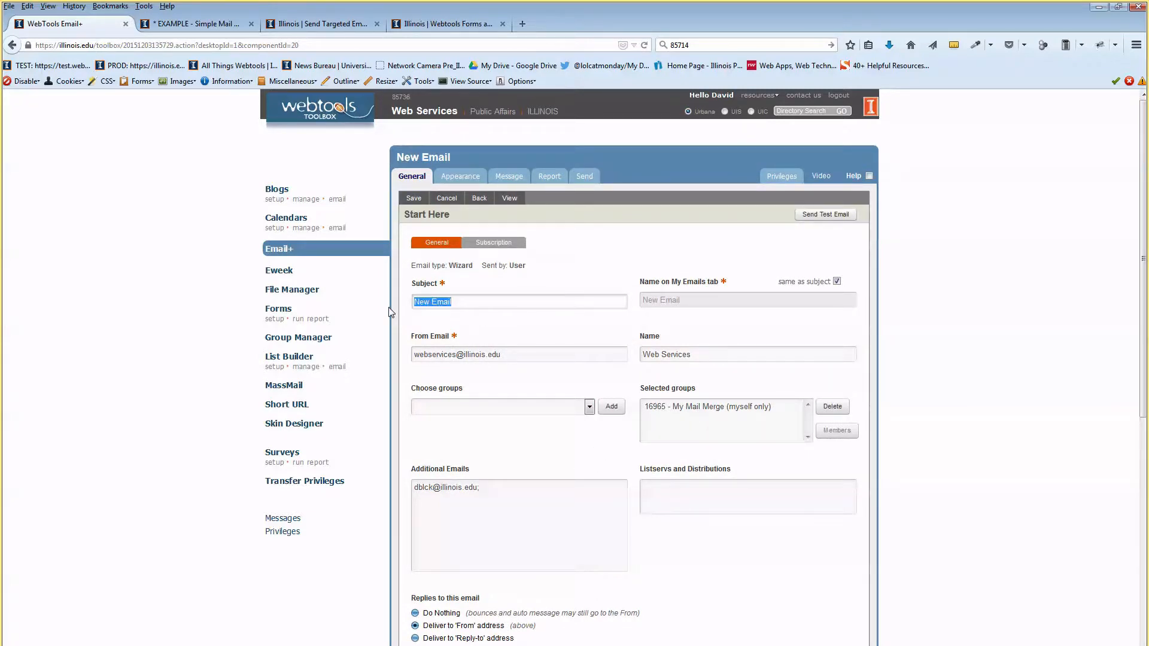
text(Demo - Test M<ail Mer)
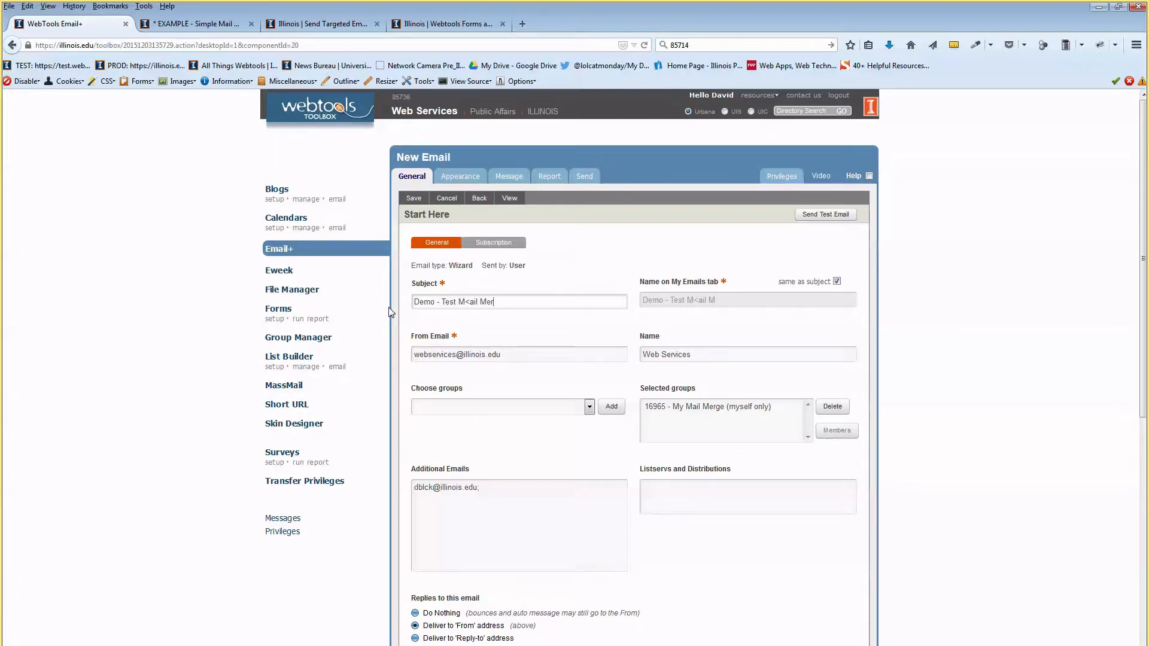
text(ge)
key(BackSpace)
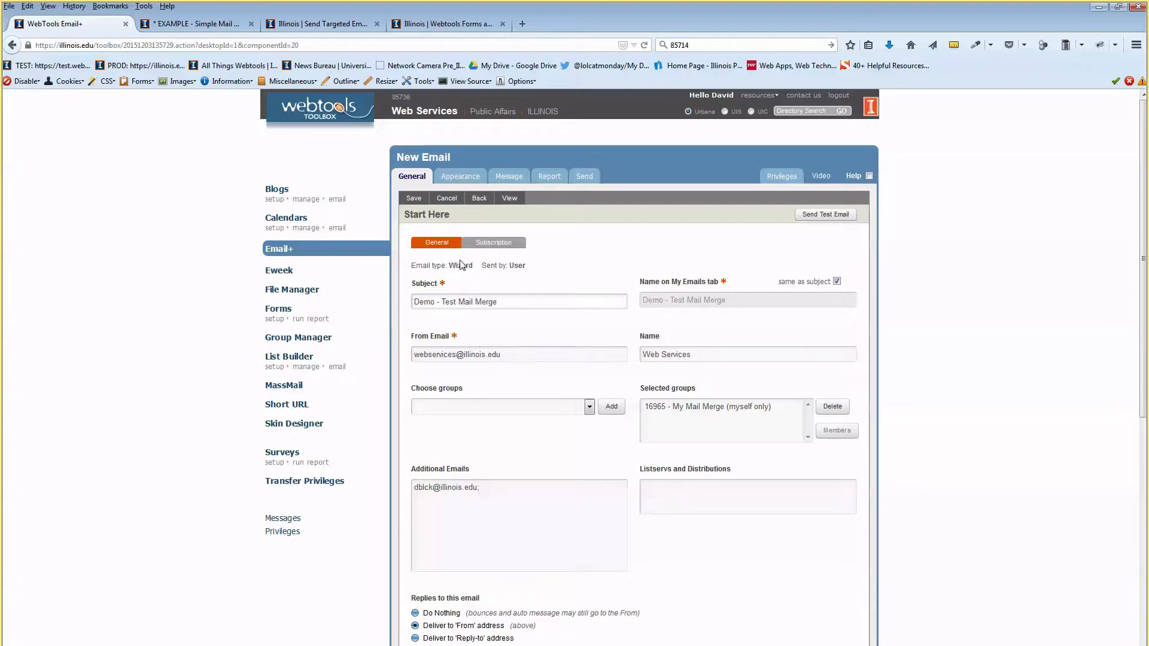
click(414, 198)
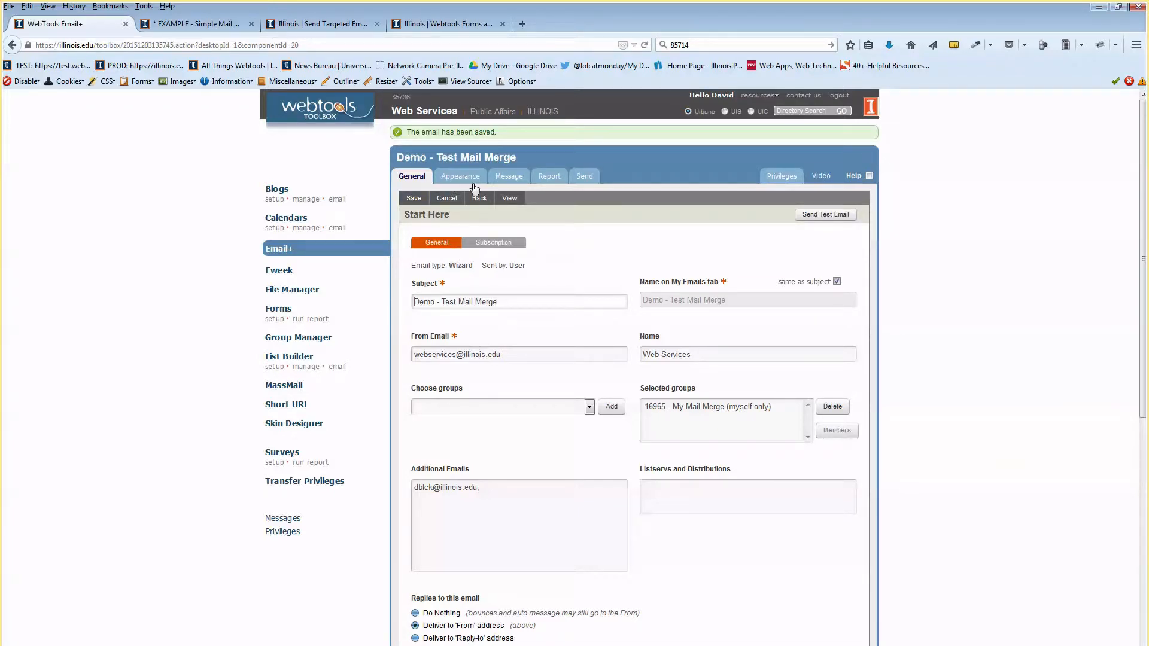
Insert a Content element into the email's message.
click(498, 177)
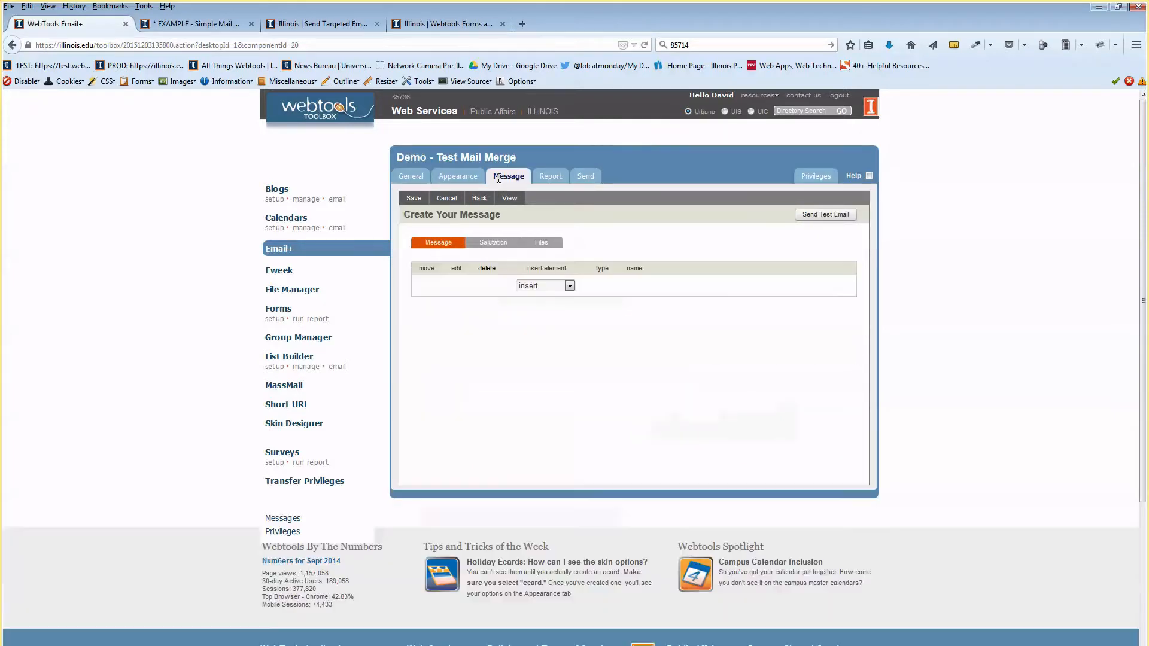
click(544, 285)
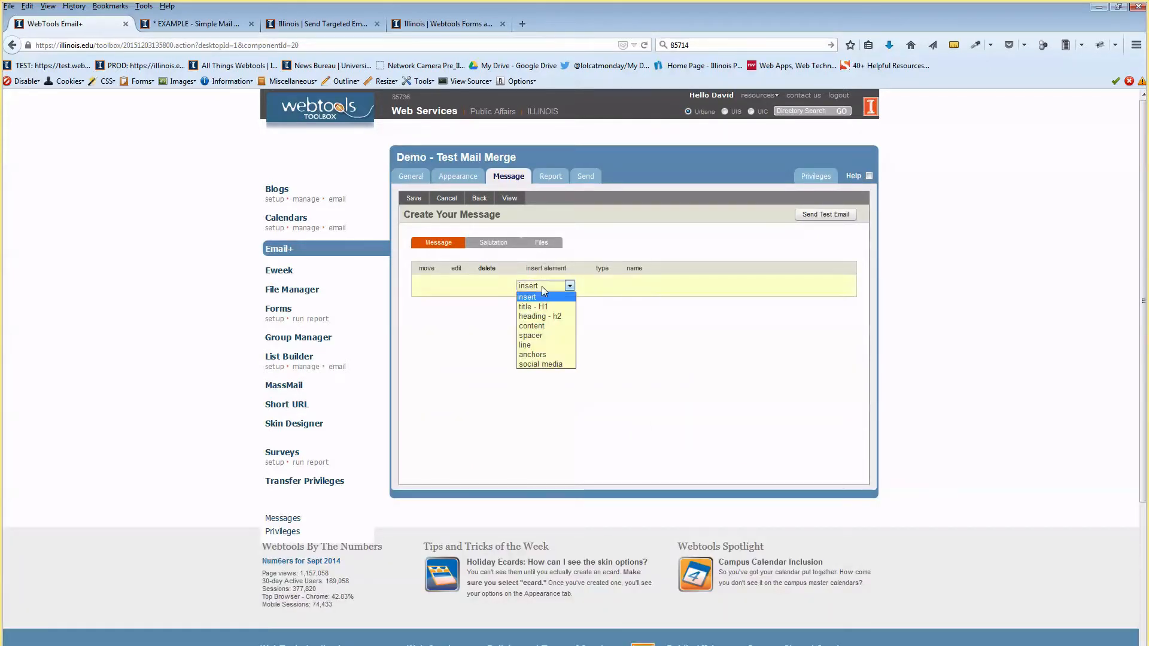
click(561, 331)
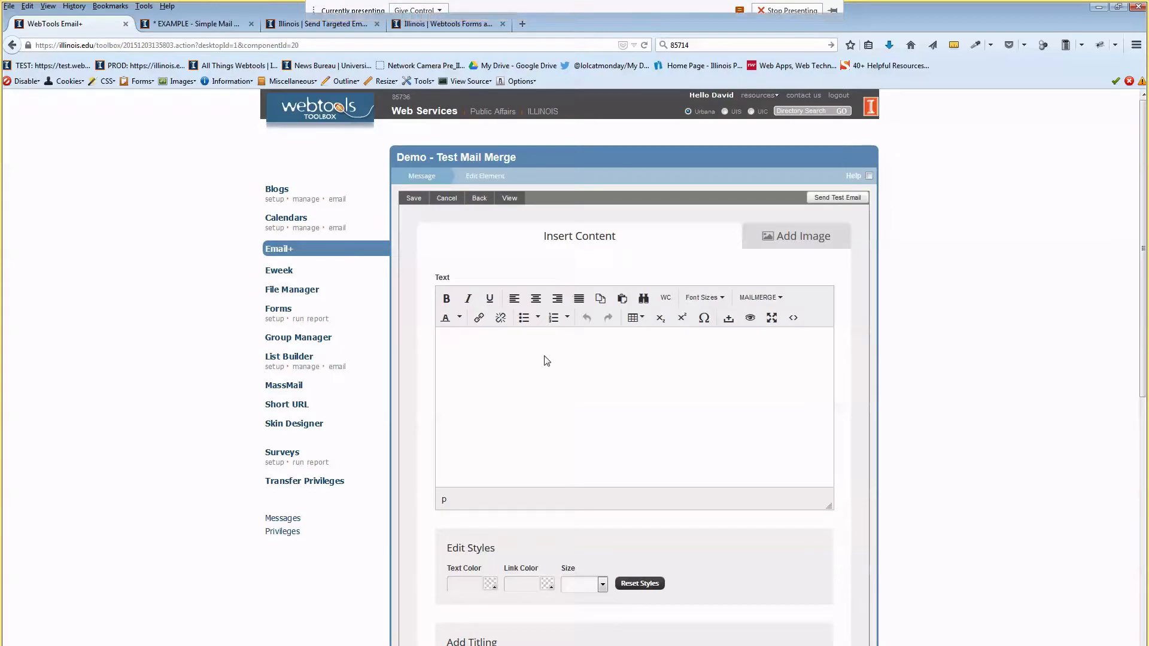
Copy the verification question from the example mail merge newsletter and return to the content editor.
drag(1090, 4, 875, 73)
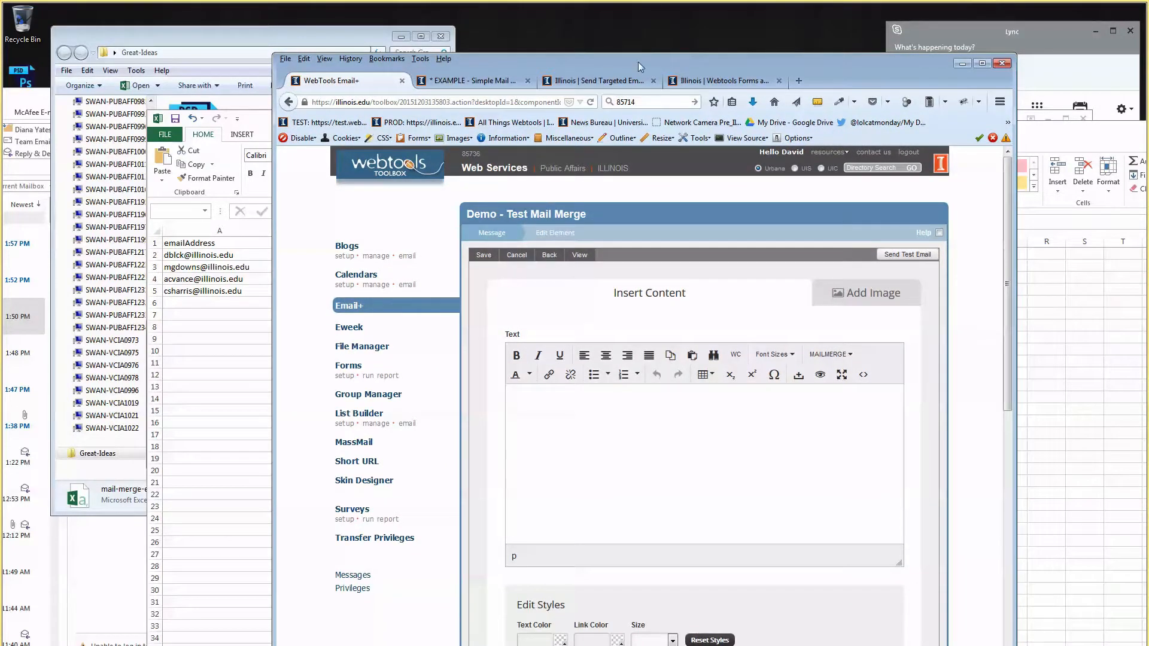
click(475, 80)
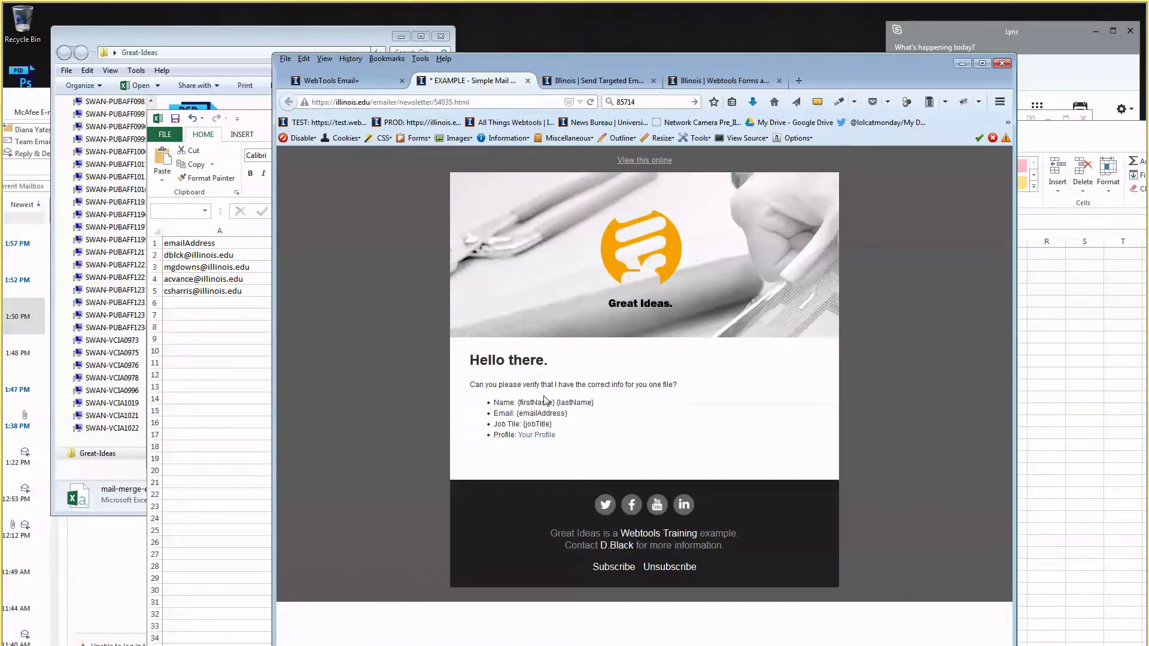
drag(569, 440, 479, 386)
double_click(510, 385)
triple_click(517, 387)
key(ctrl+c)
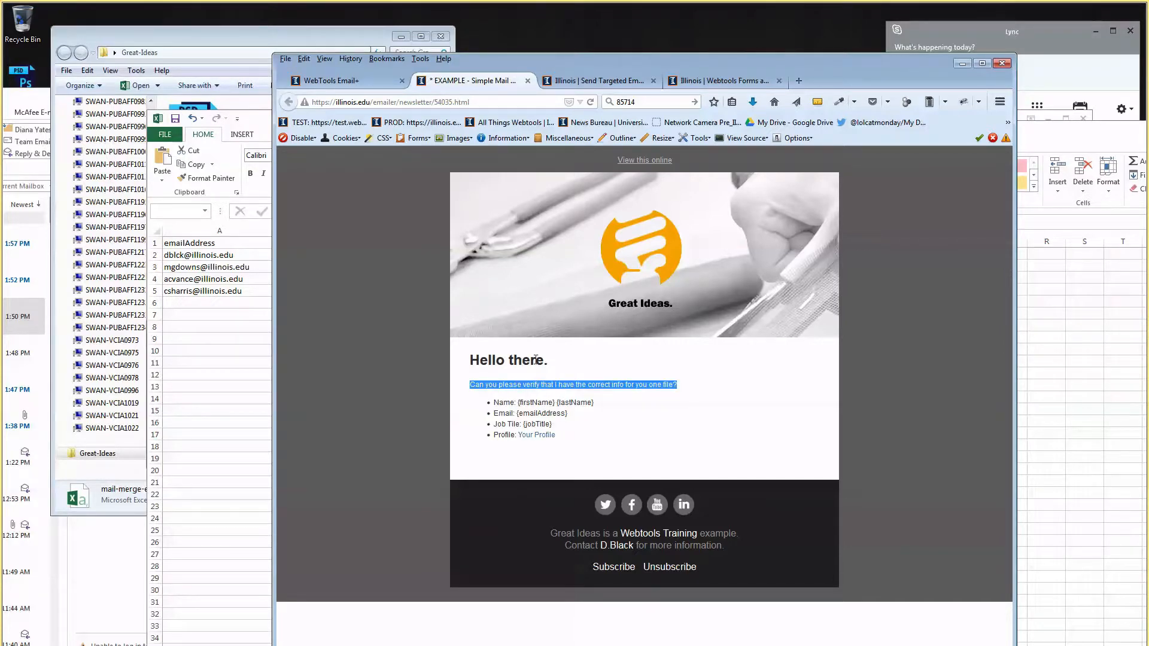
click(650, 75)
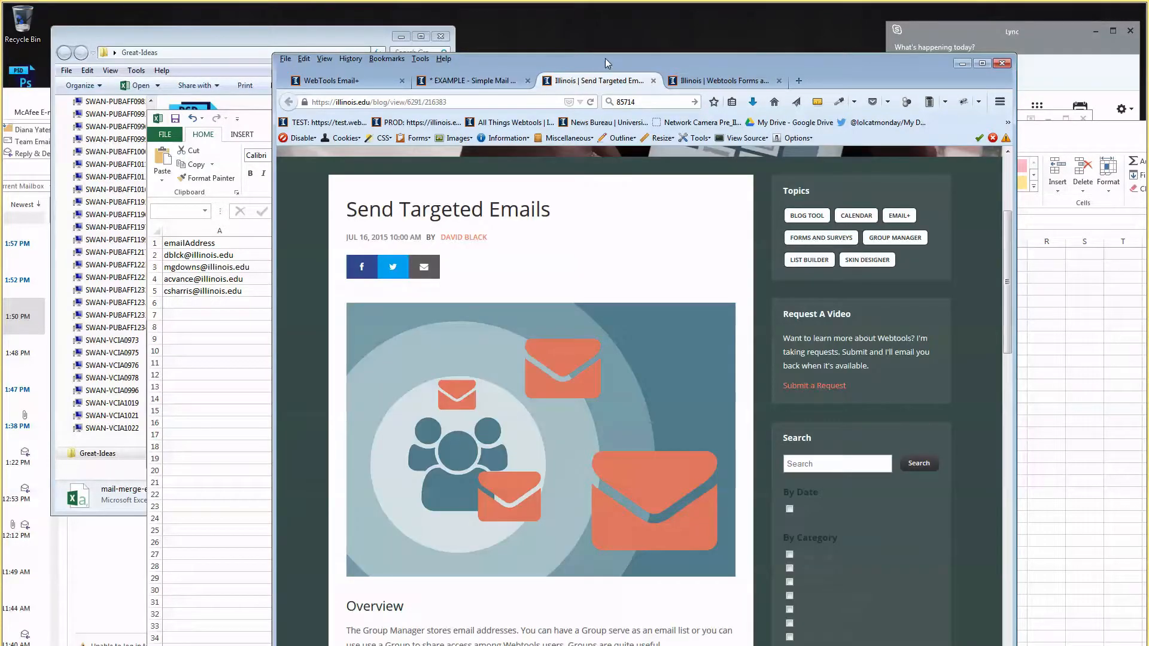
click(653, 80)
click(393, 80)
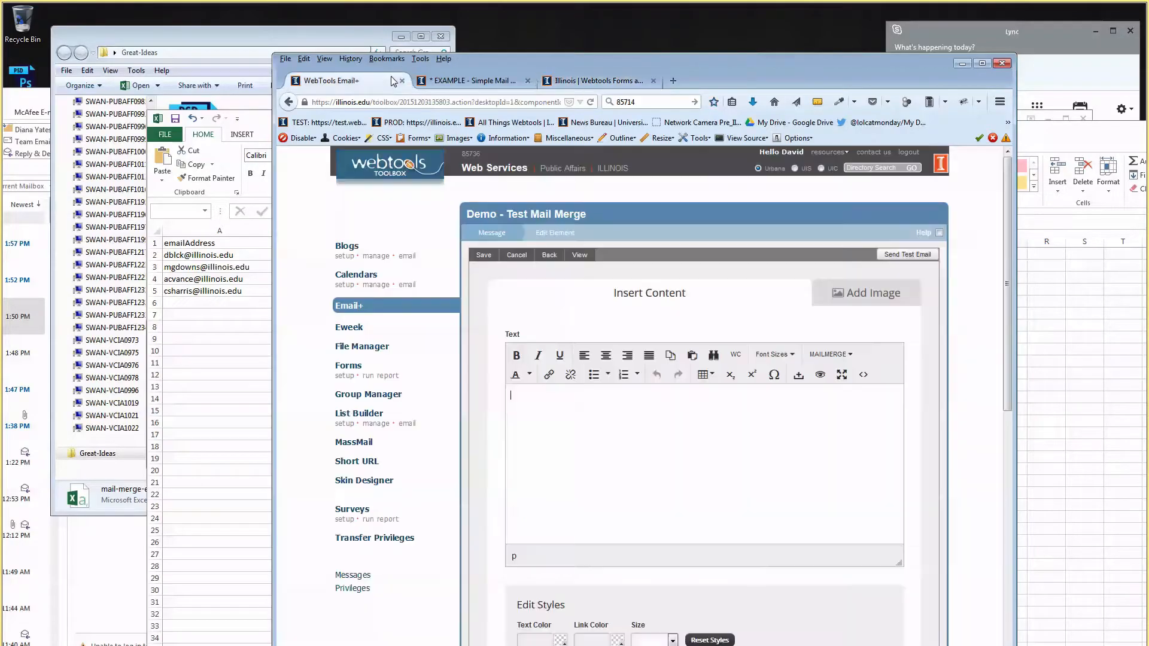
double_click(736, 80)
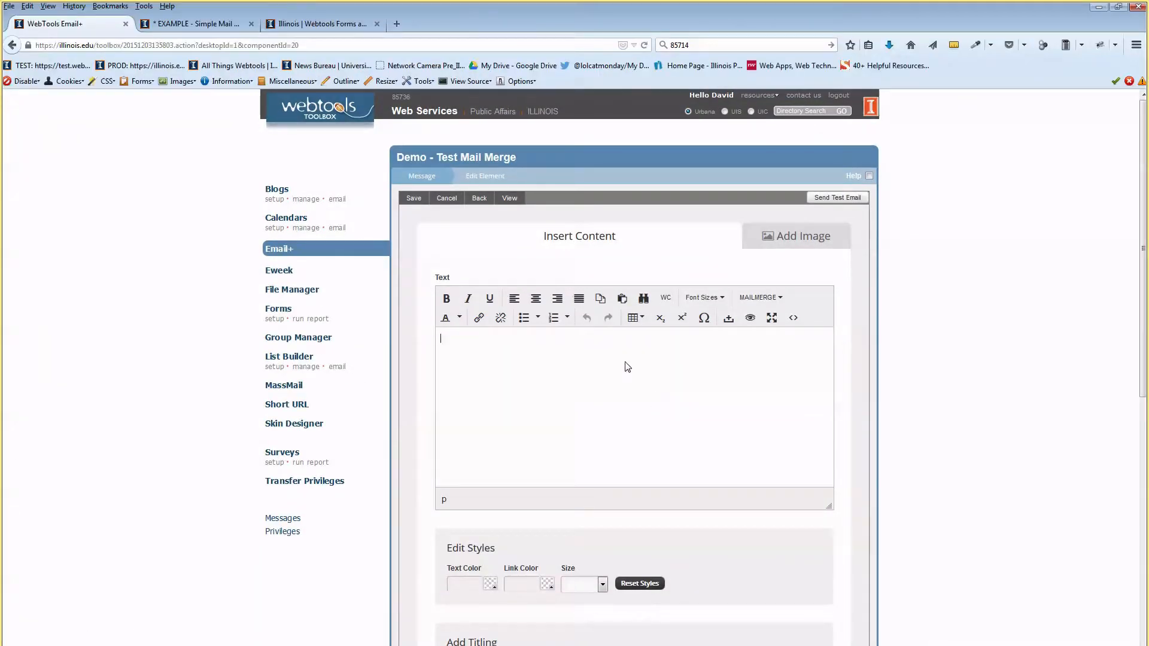
Paste the question and add lines First Name, Last Name, Email Address, Job Title, Profile.
key(ctrl+v)
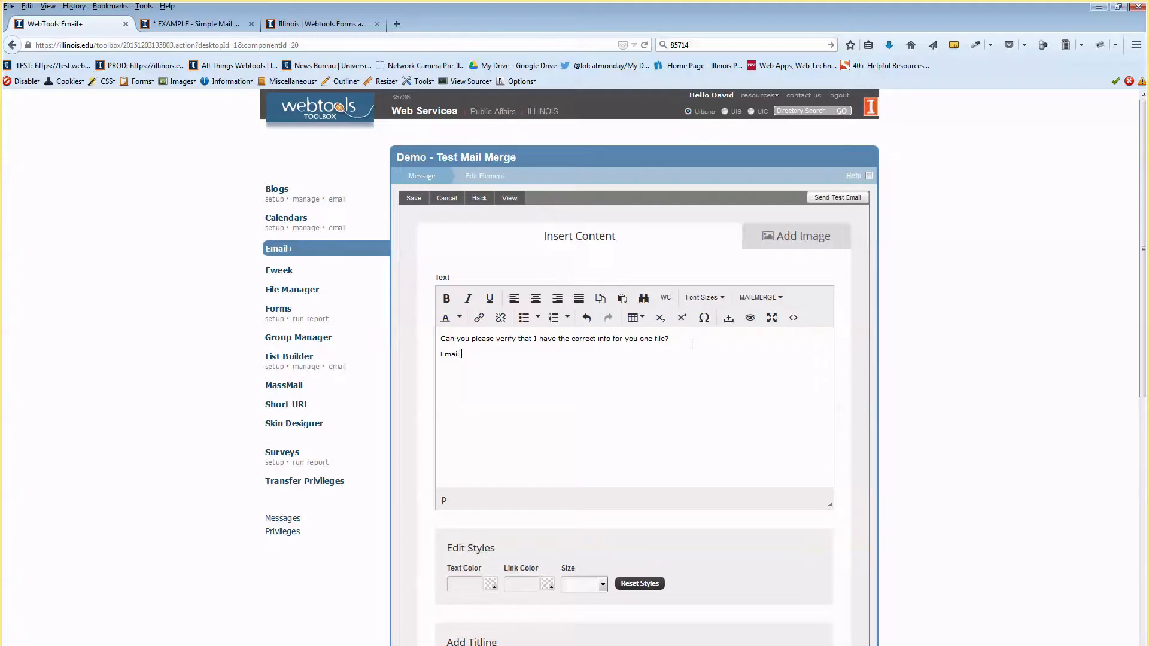
text(Address)
key(Return)
key(Up)
key(Return)
key(Up)
key(Home)
key(Return)
key(Up)
text(Last)
key(End)
key(Return)
text(Job Title )
text(Pr)
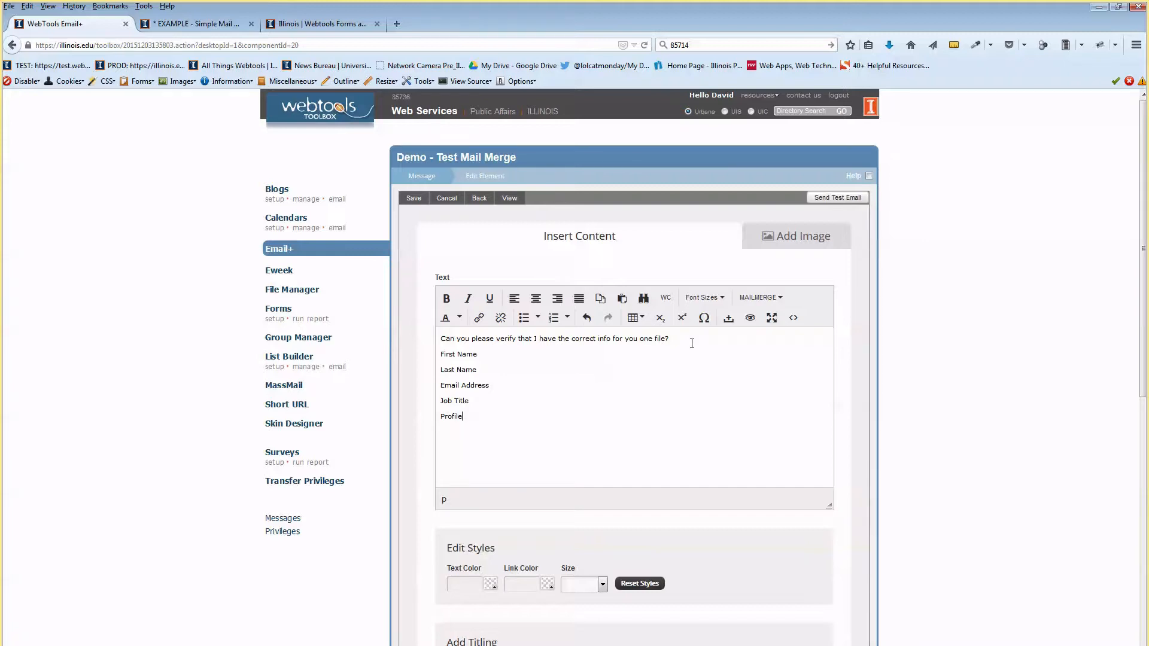
Check the available mail merge fields and save the message content.
click(532, 371)
click(778, 299)
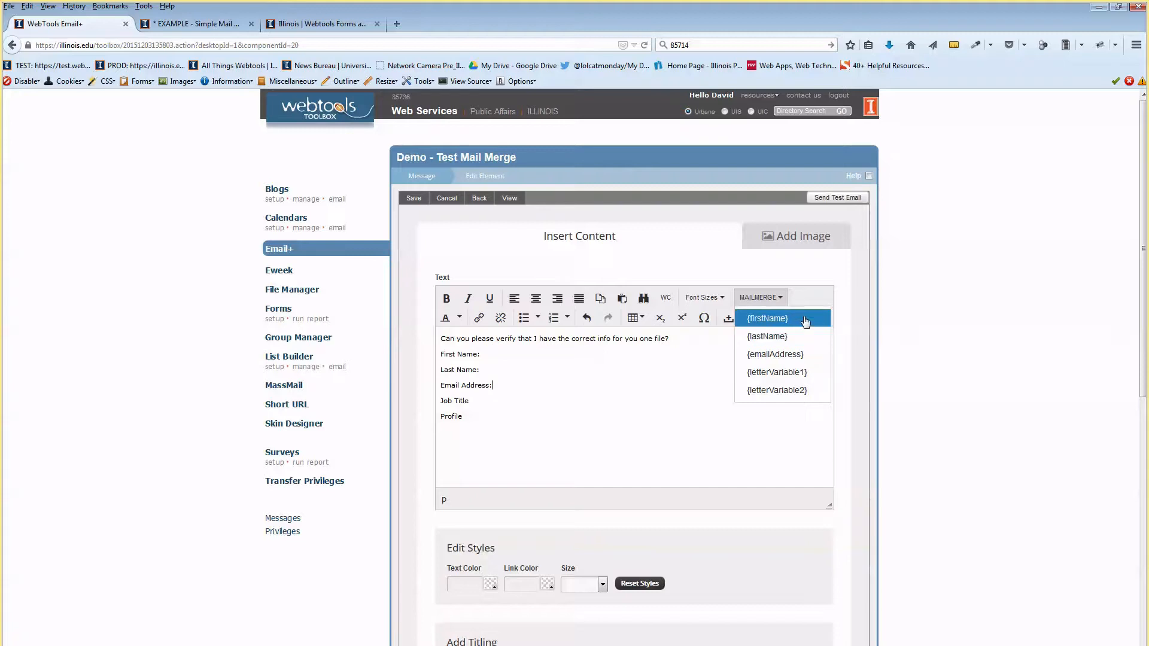
click(883, 269)
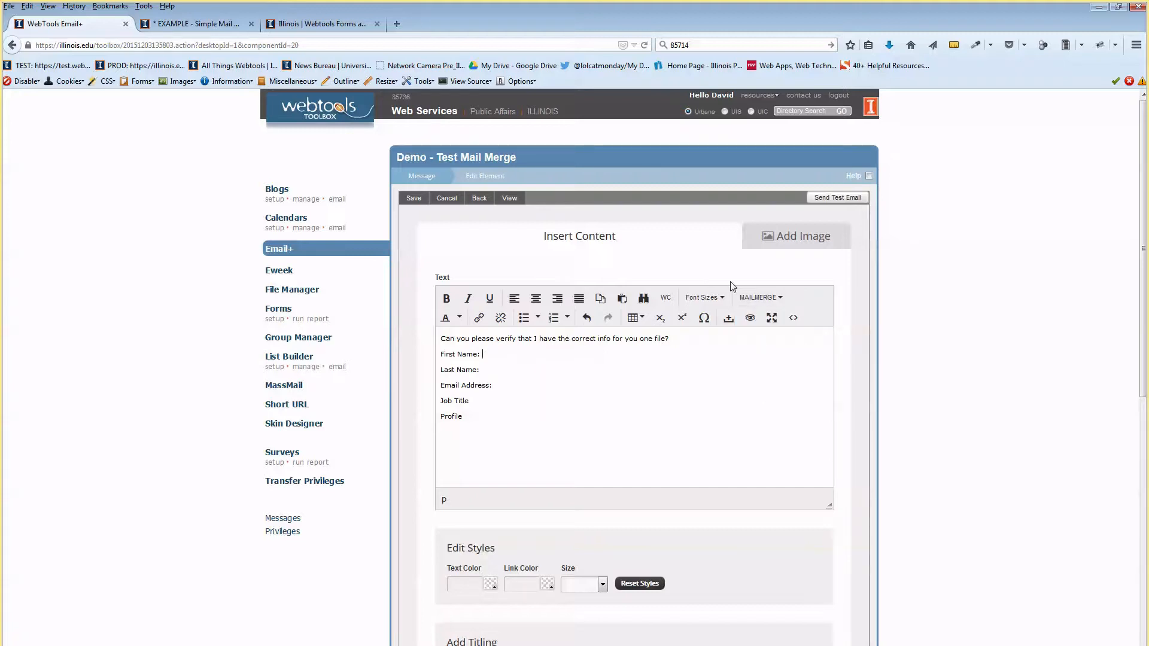
click(522, 360)
click(424, 199)
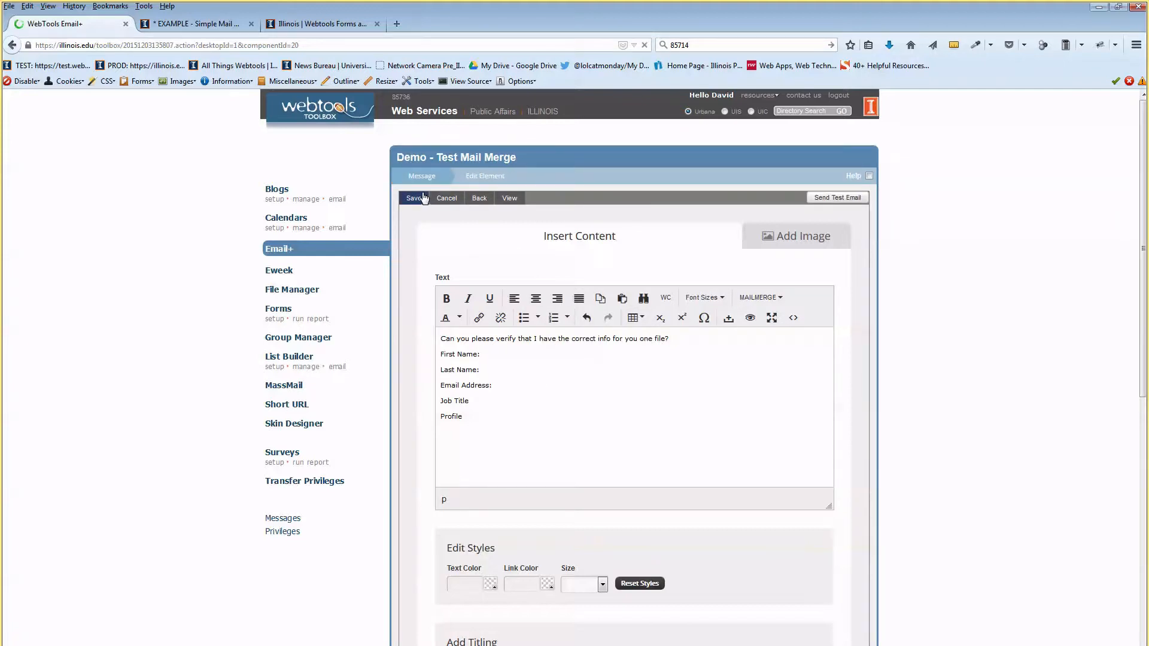
Swap the recipient group from My Mail Merge (myself only) to Demo Group - Mail Merge.
click(412, 178)
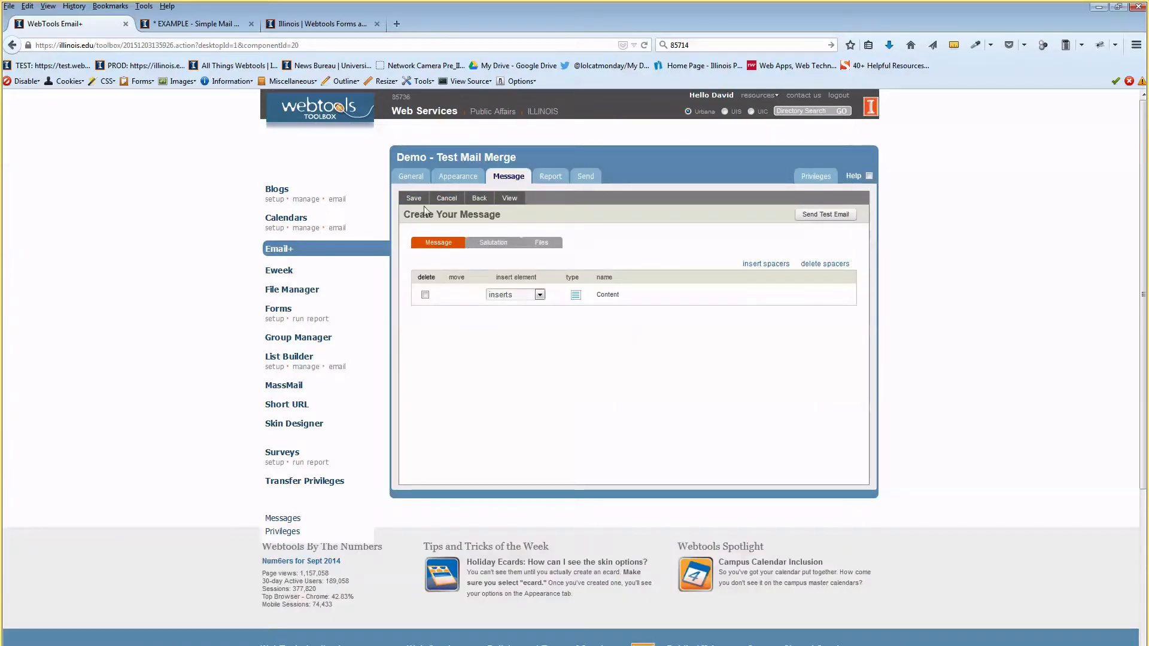
click(411, 176)
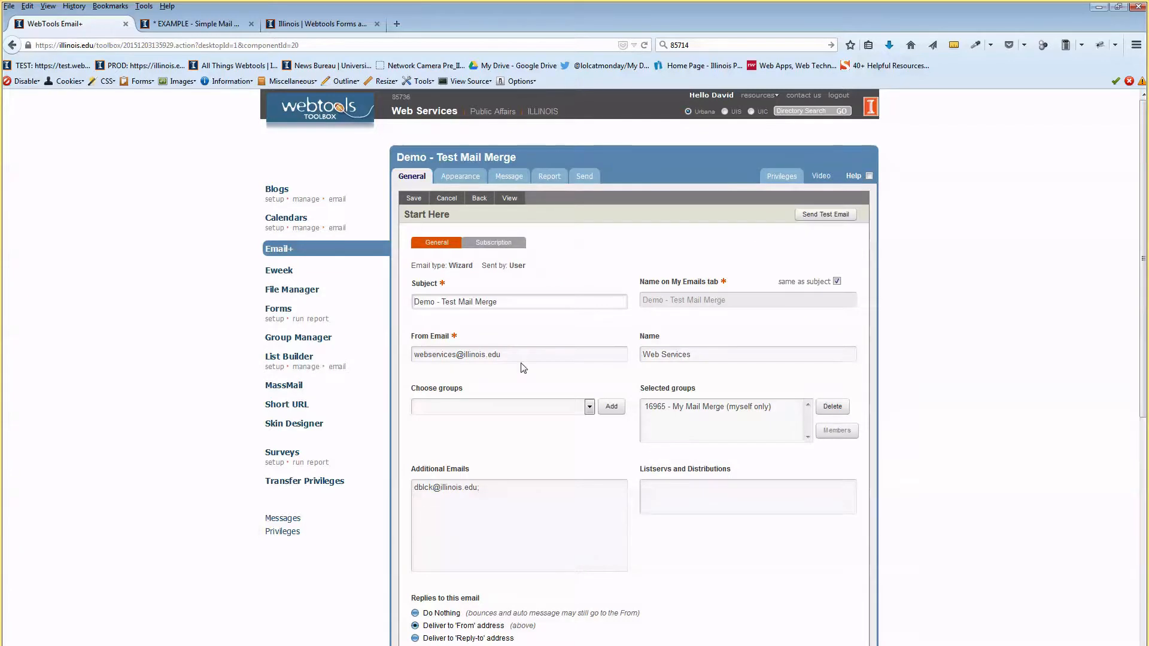
click(682, 407)
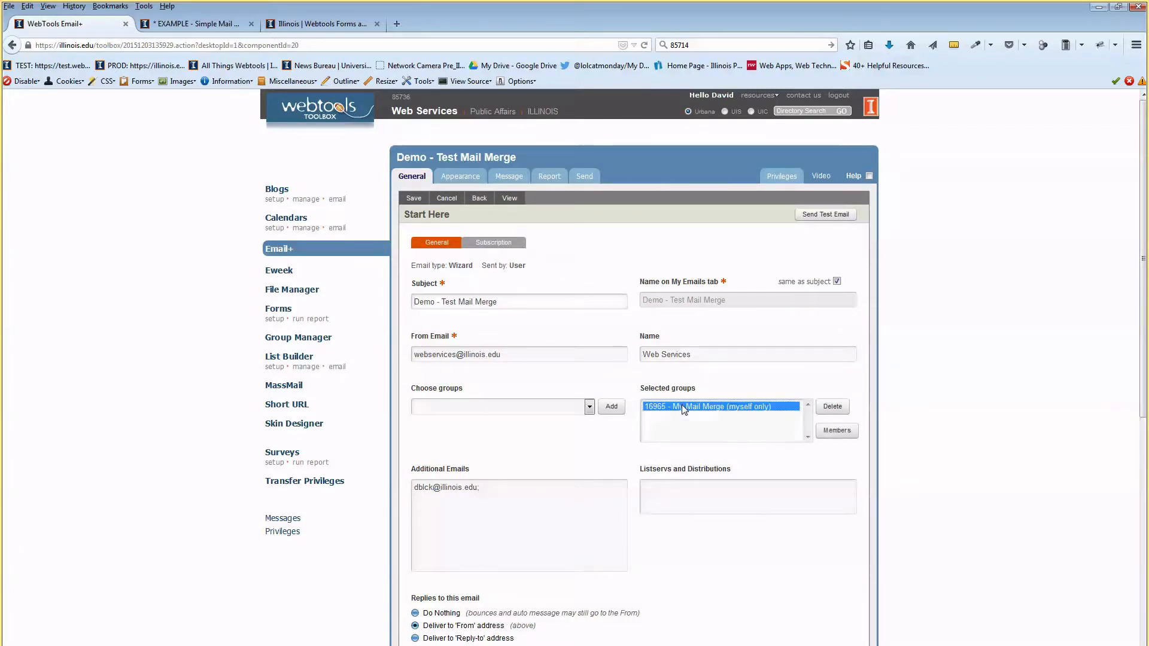
click(831, 407)
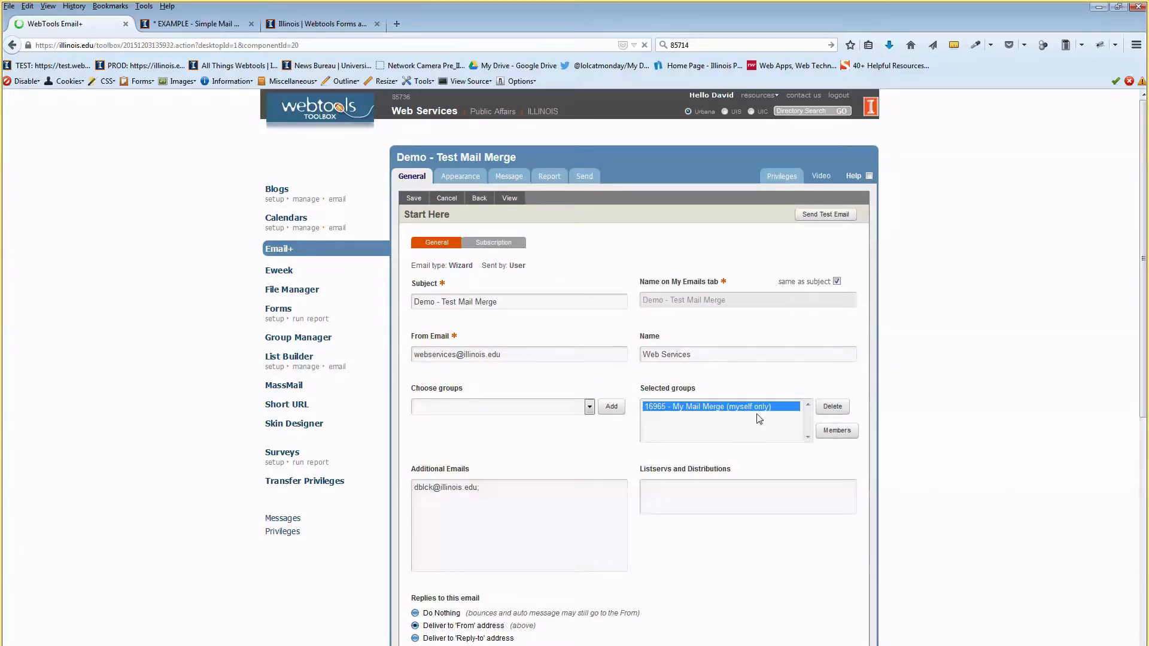
click(589, 409)
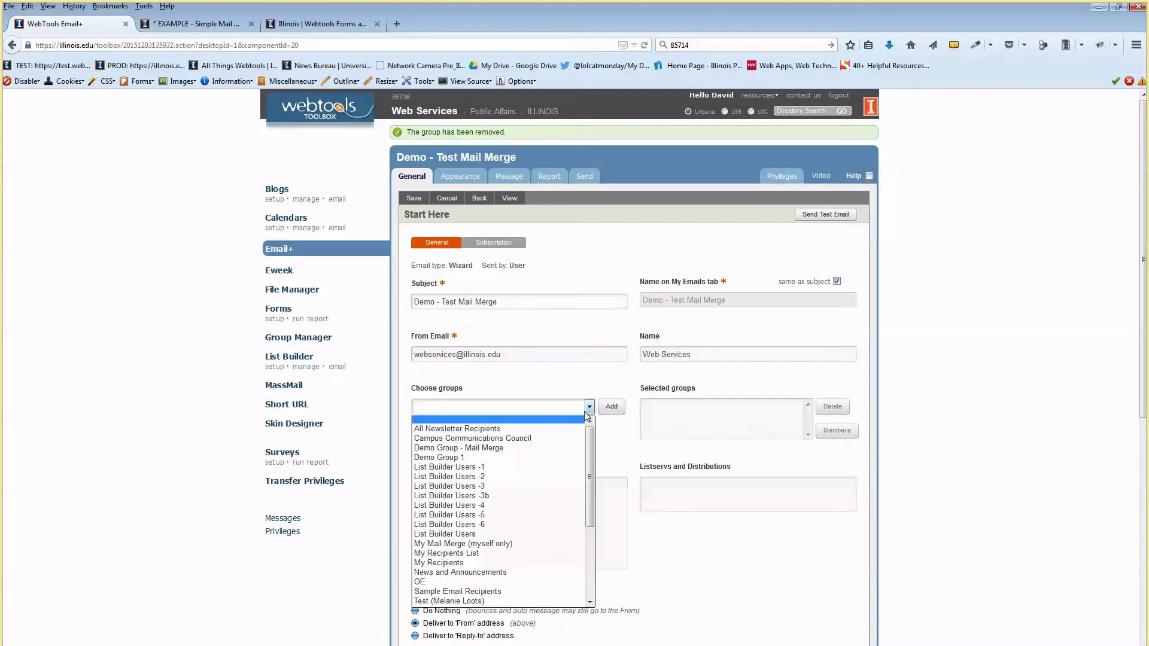
click(556, 449)
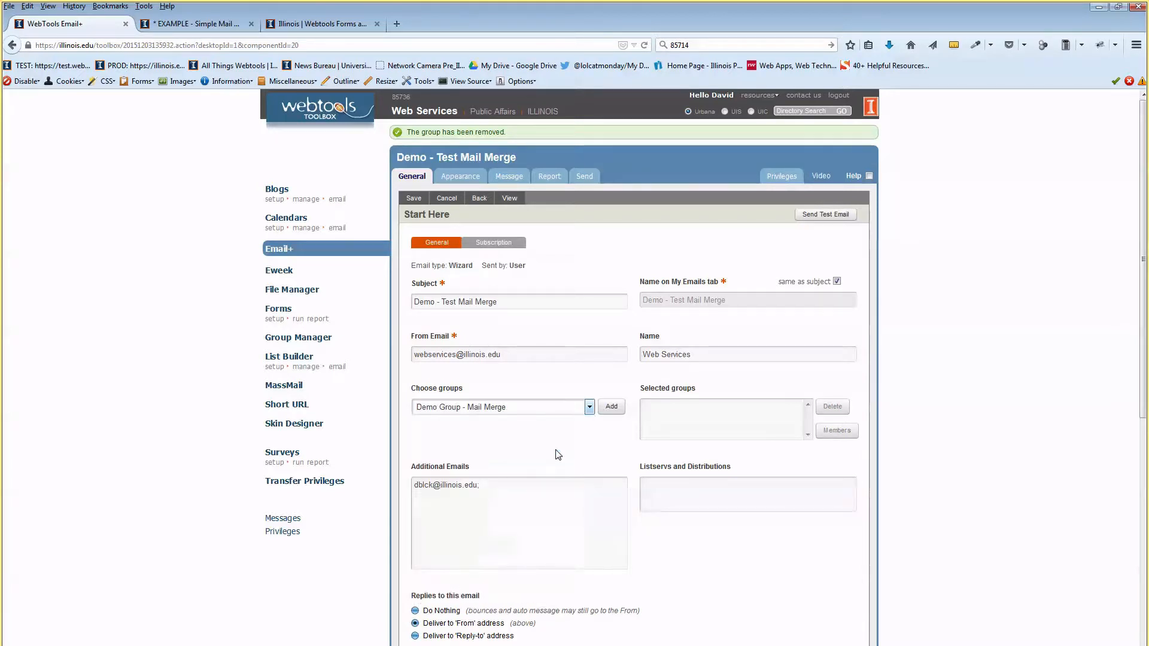
click(613, 407)
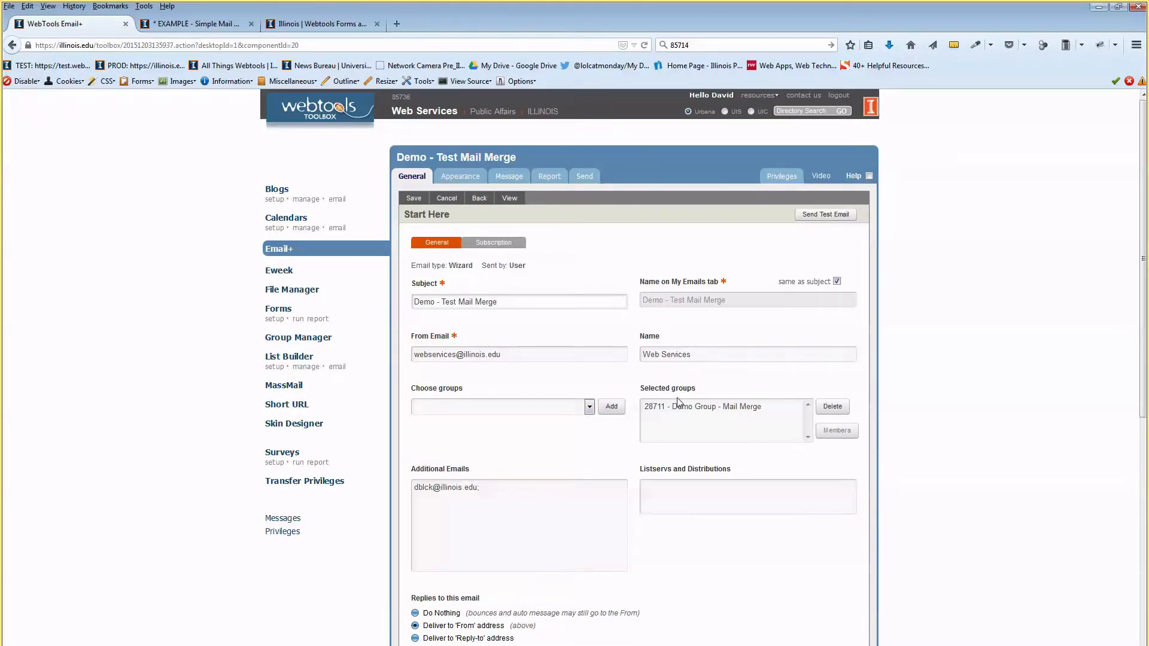
Reopen the Content element and check the newly available merge fields.
click(510, 177)
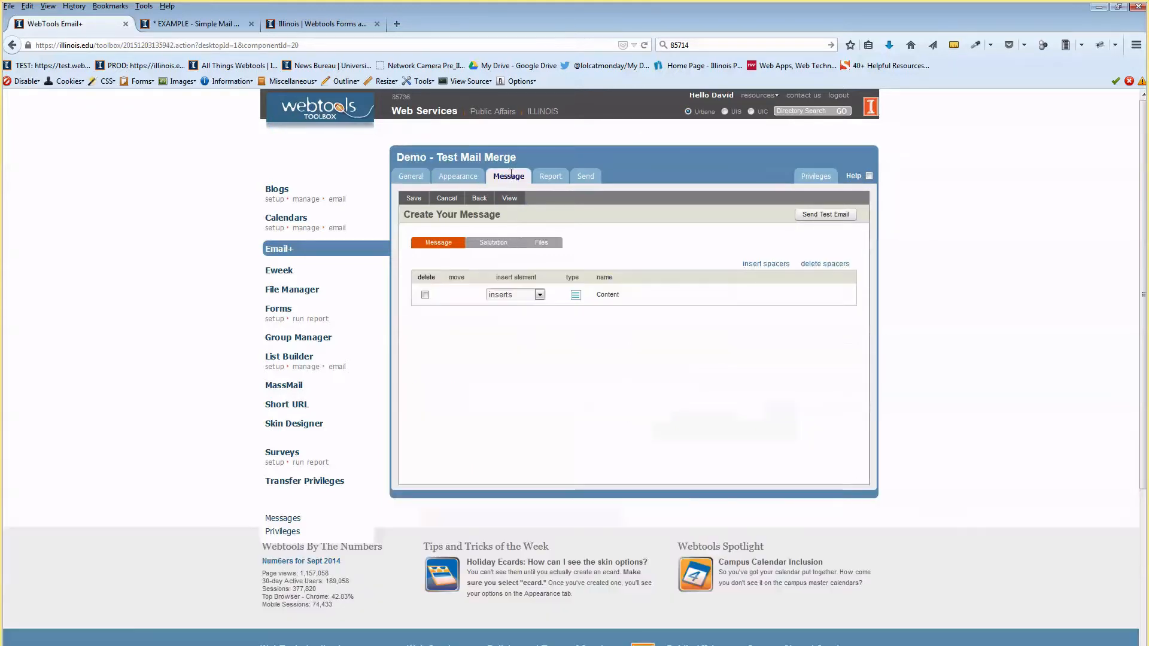
click(606, 295)
click(759, 297)
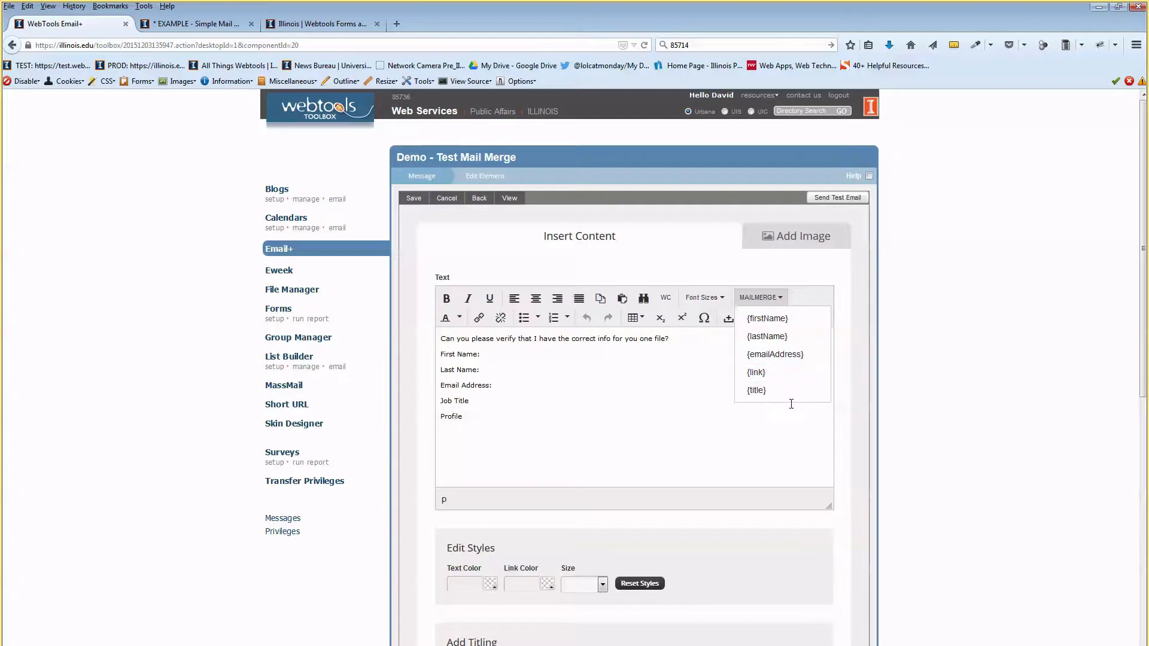
click(596, 366)
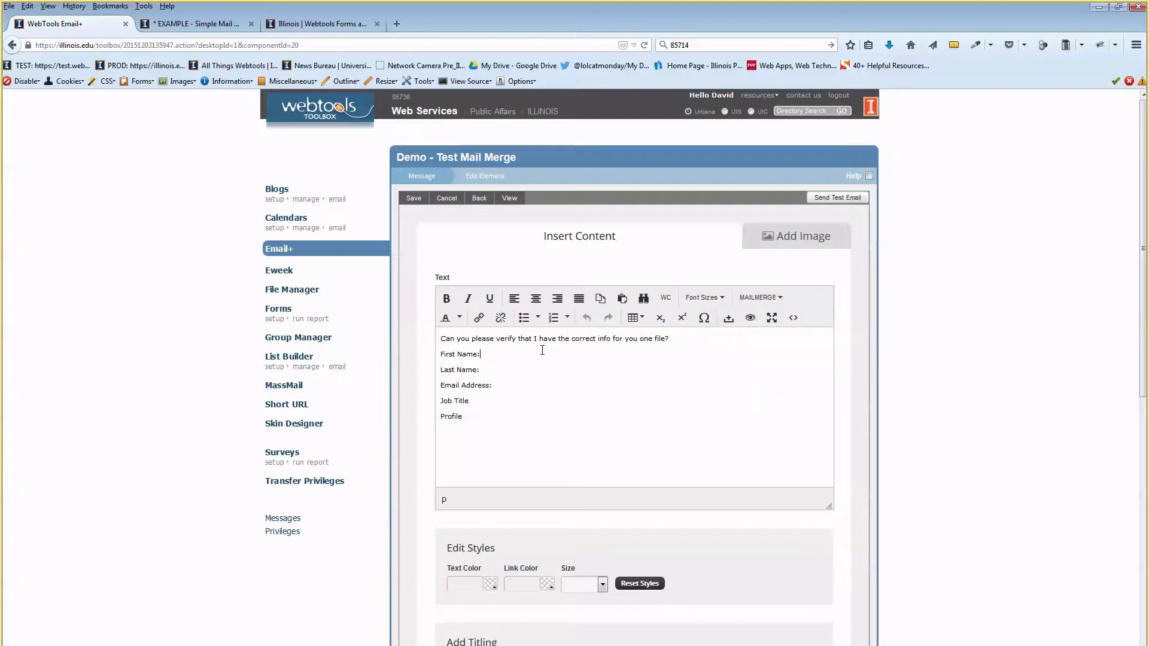
Insert {firstName}, {lastName}, {emailAddress} and {title} after their matching labels.
click(499, 354)
click(778, 304)
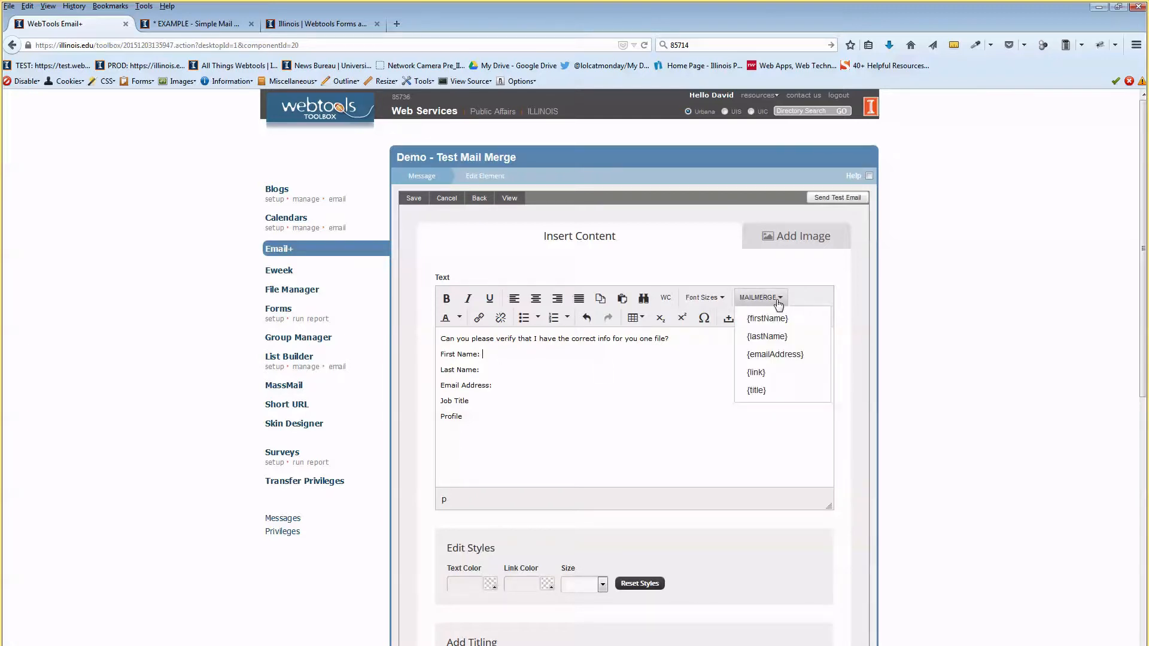
click(777, 318)
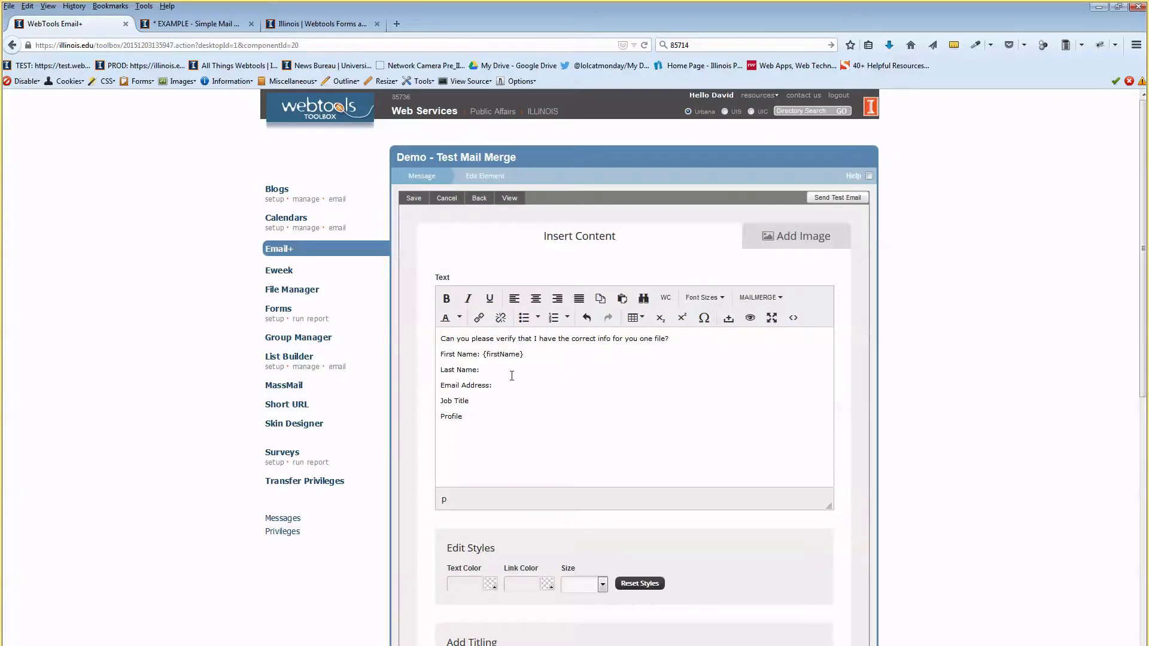
click(760, 297)
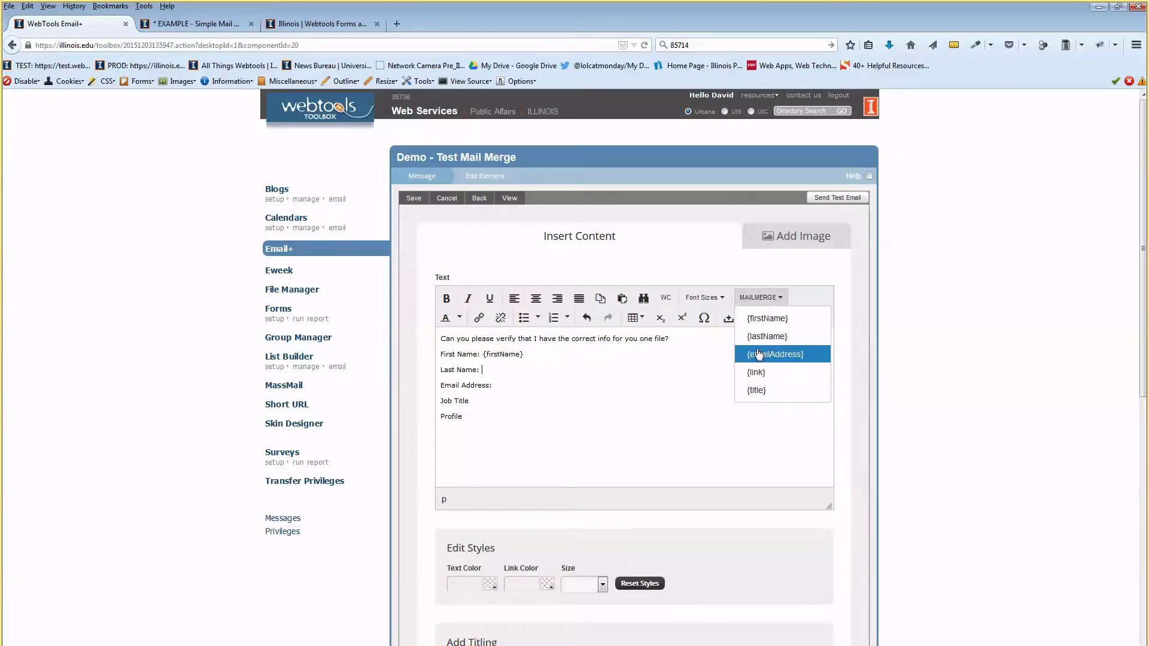
click(765, 337)
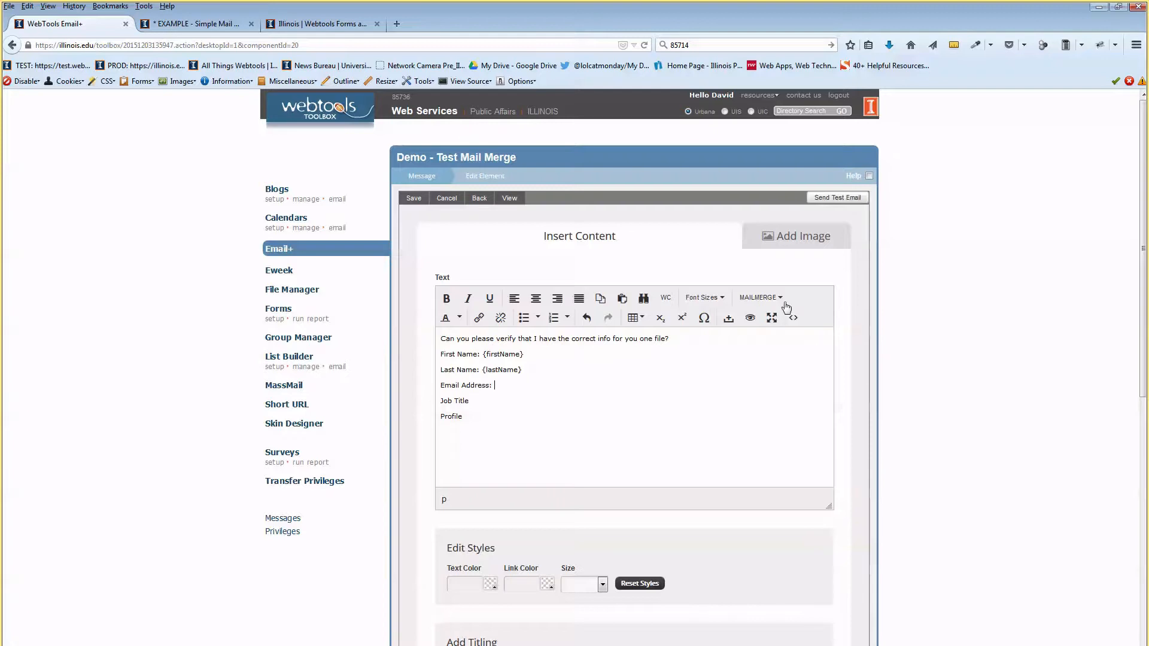
click(760, 298)
click(772, 354)
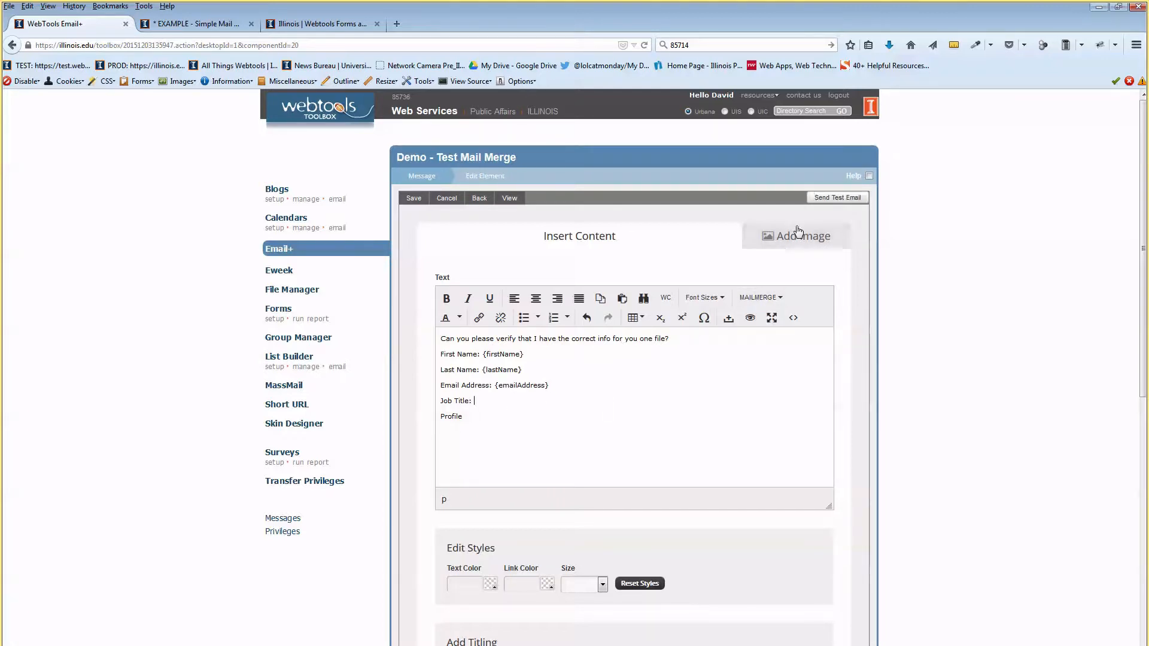
click(778, 302)
click(777, 390)
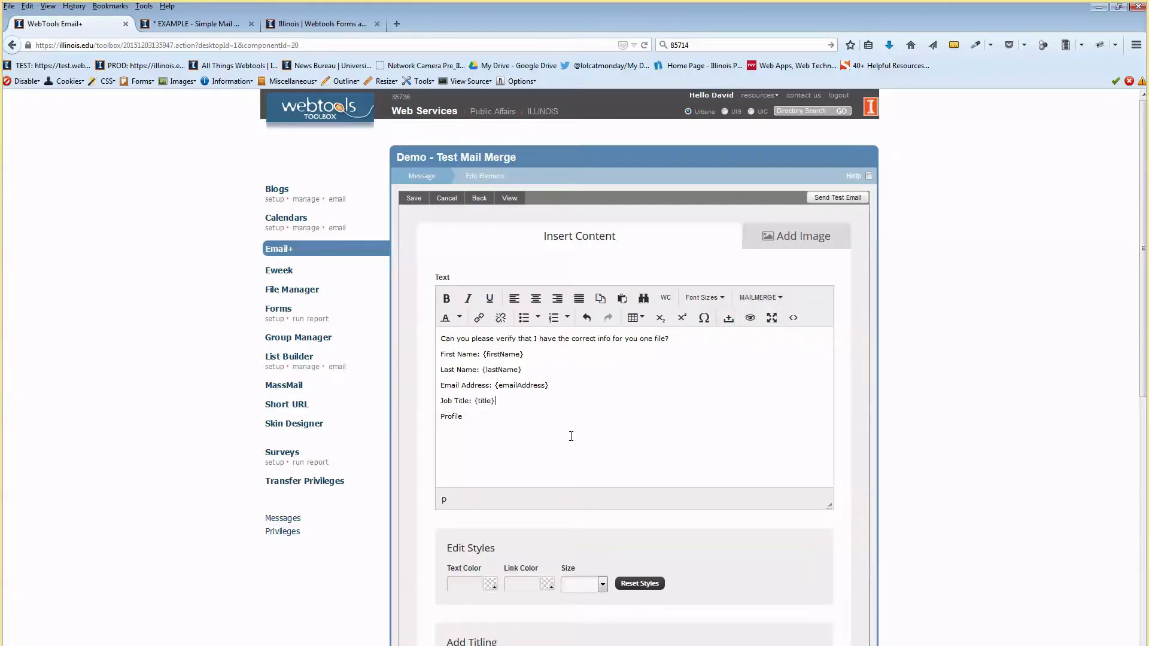
Add ': job profile' after Profile and select 'job profile' for linking.
key(BackSpace)
text(: job profile)
key(shift+Left)
key(shift+Left)
key(shift+Left)
click(479, 318)
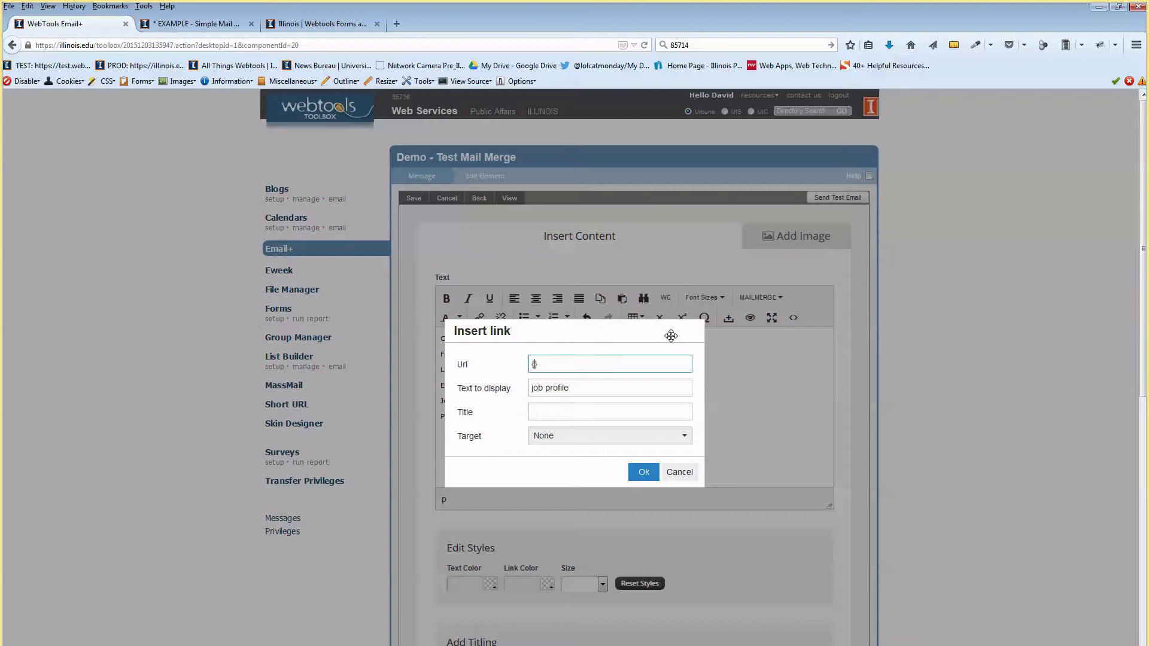
Confirm the 'job profile' link with the {link} merge field as its URL.
click(579, 391)
drag(557, 363, 487, 376)
click(564, 363)
click(641, 471)
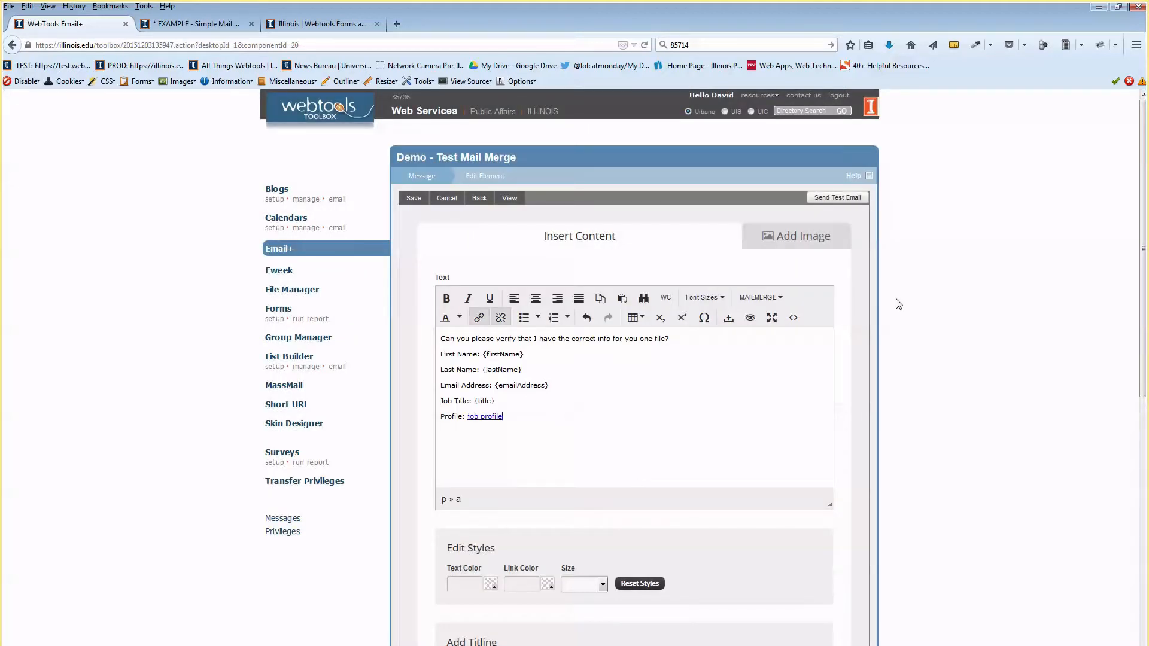
Recheck the merge-field list and select the First Name through Profile lines.
click(780, 298)
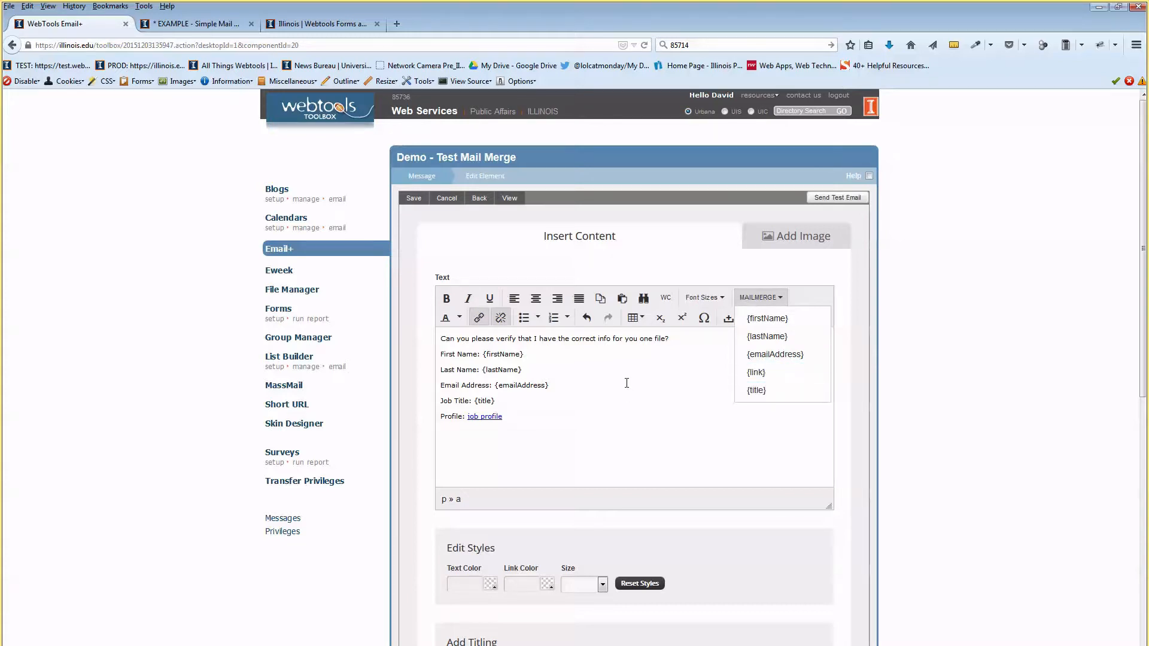
click(617, 418)
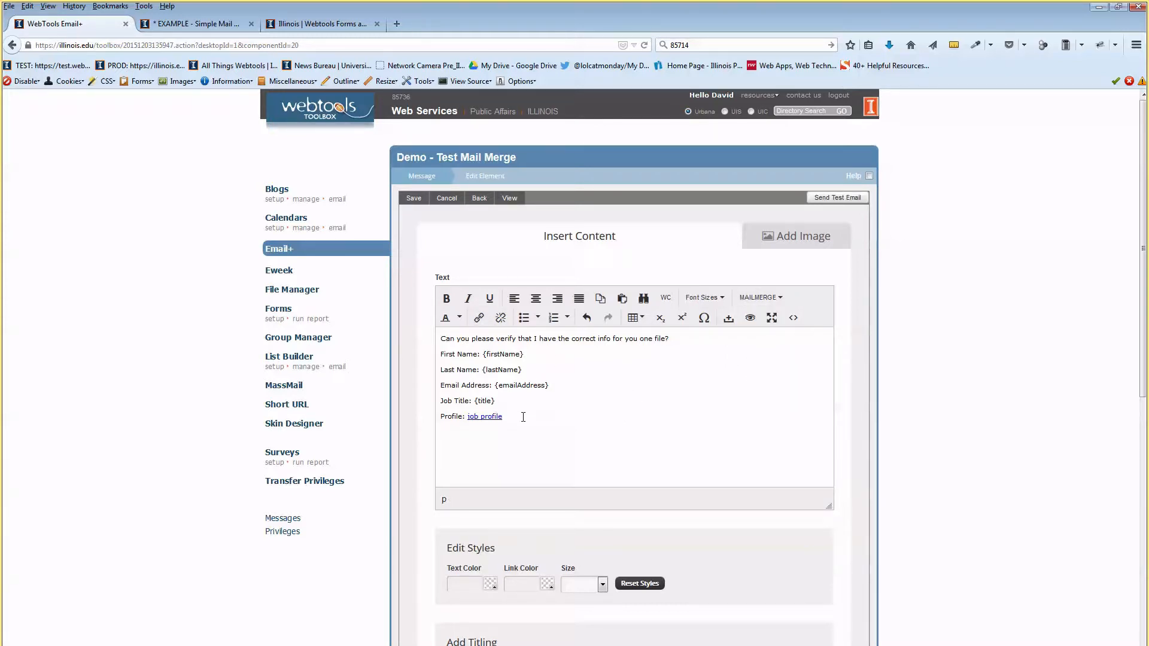
drag(515, 412, 426, 358)
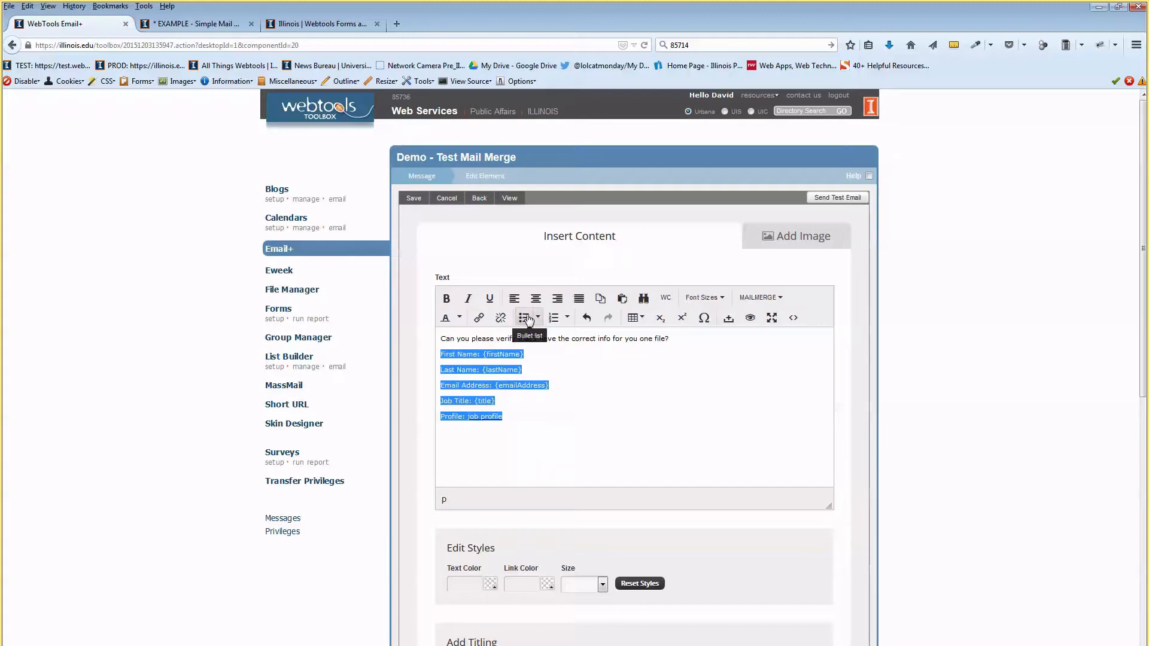
Make the five field lines a bulleted list and save the content.
click(525, 318)
click(604, 395)
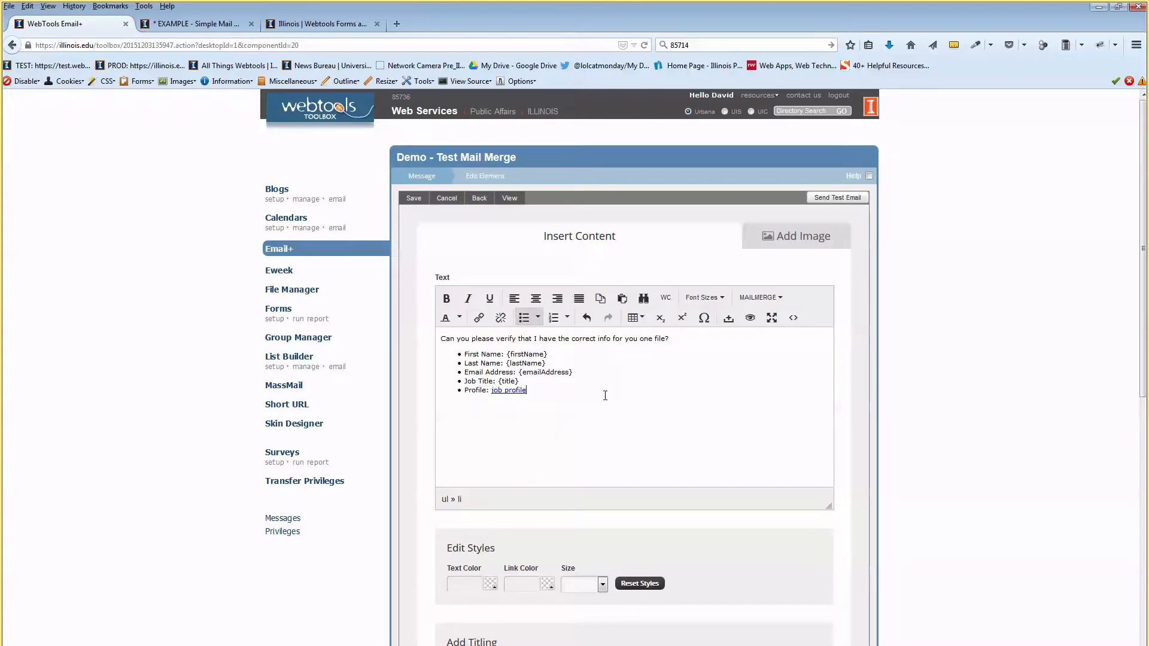
click(419, 202)
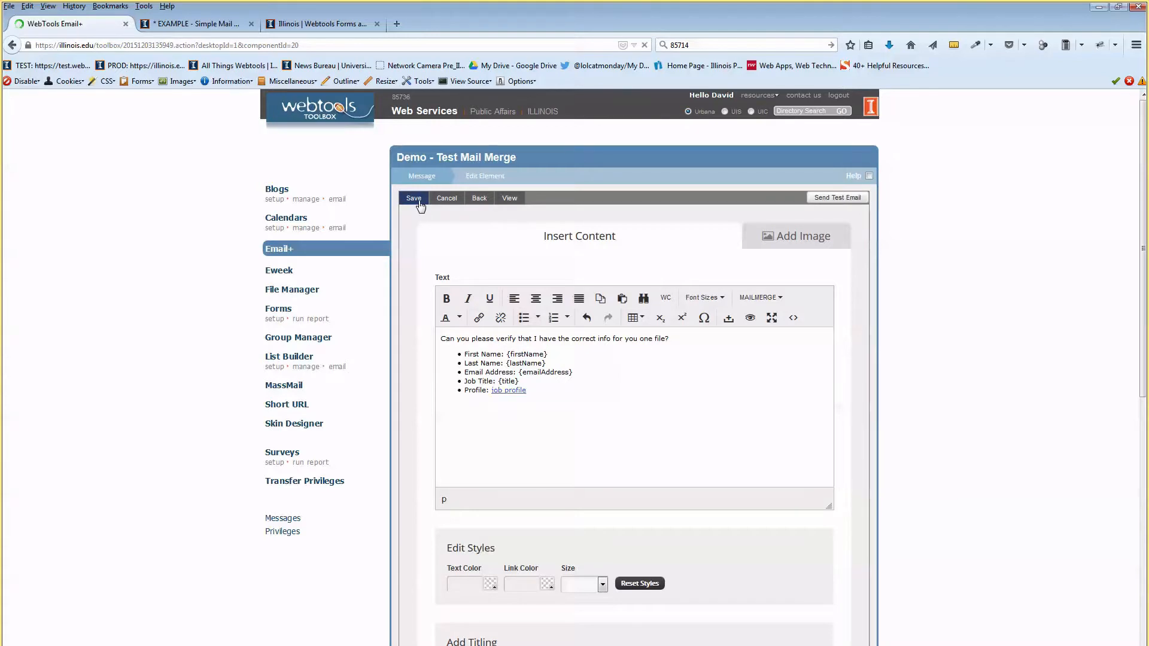
Preview the rendered email in a new tab, then return to the Email+ editor.
click(512, 201)
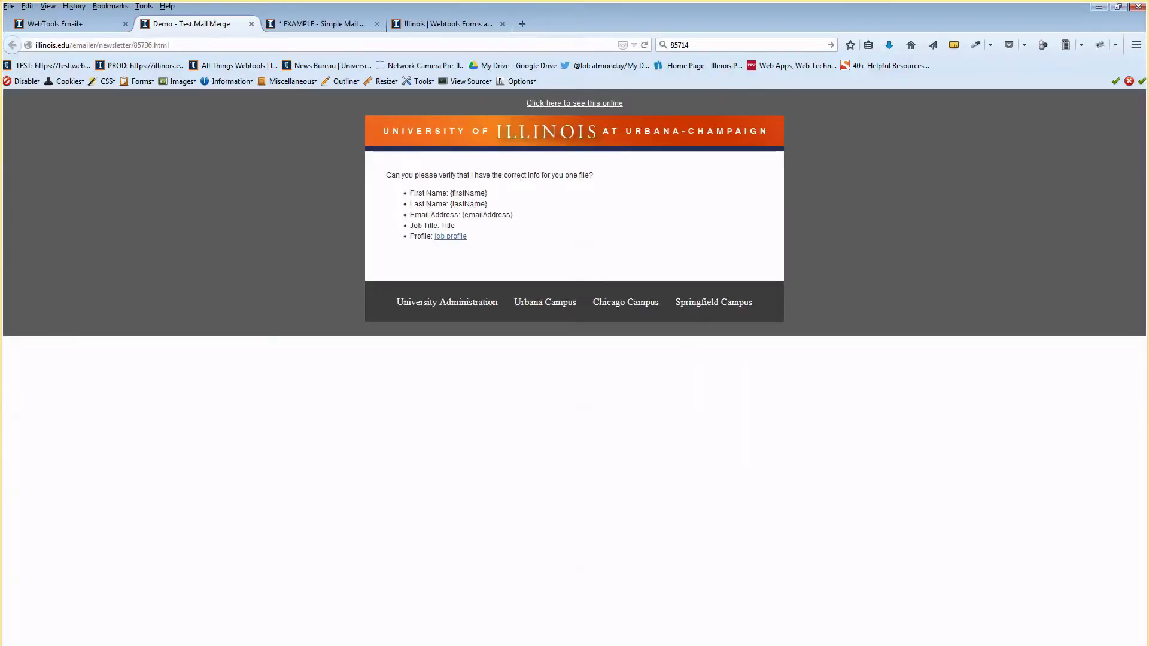
double_click(447, 226)
click(456, 202)
click(90, 23)
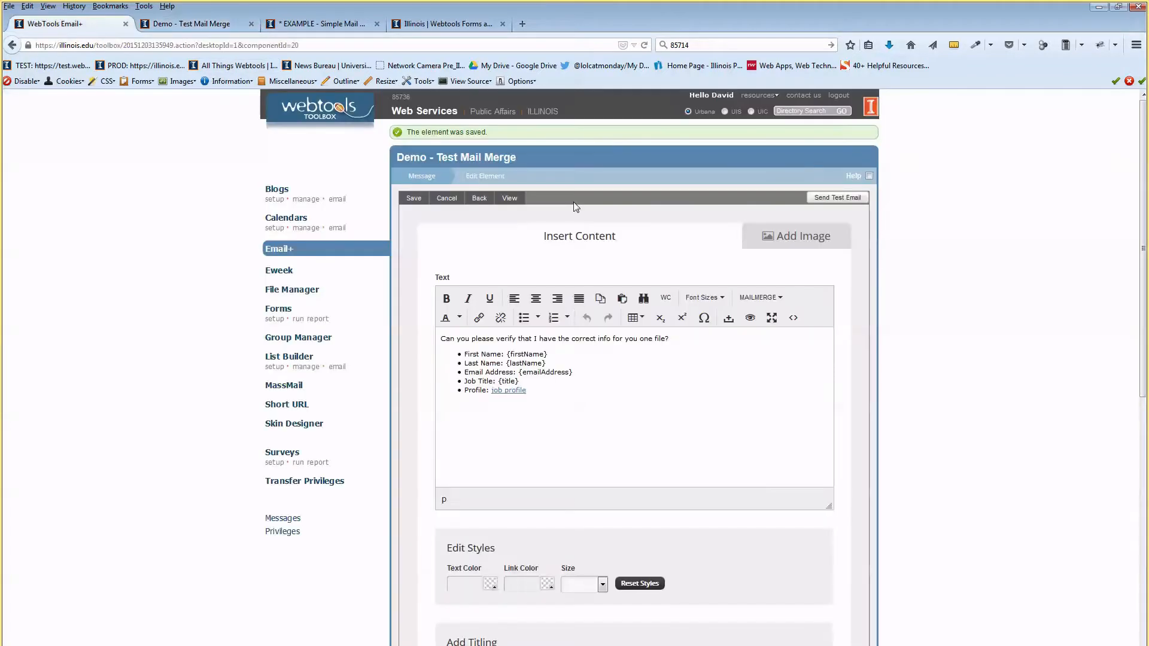
Send a test copy of the 'Demo - Test Mail Merge' email with Send Test Email.
click(544, 380)
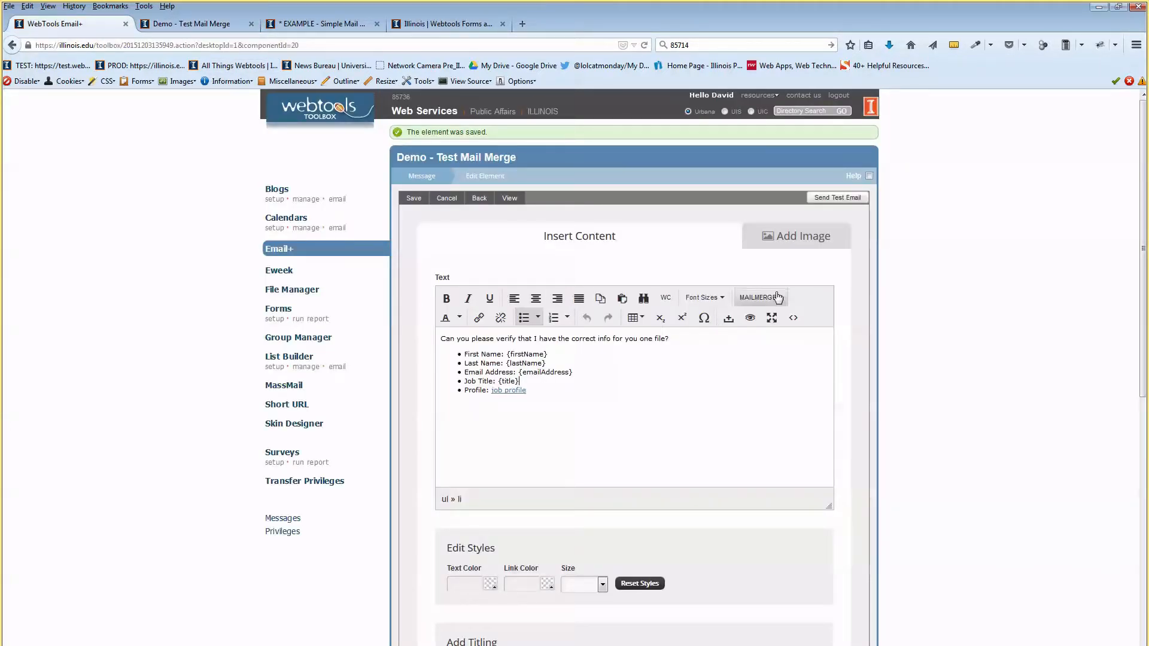
click(838, 199)
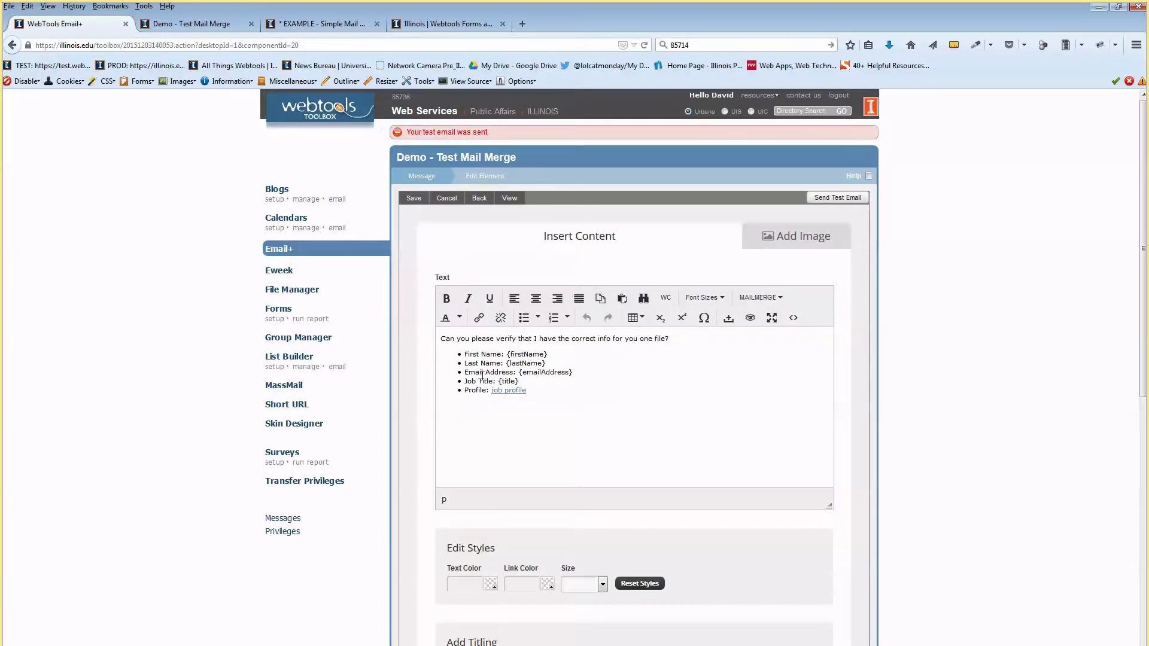
click(480, 355)
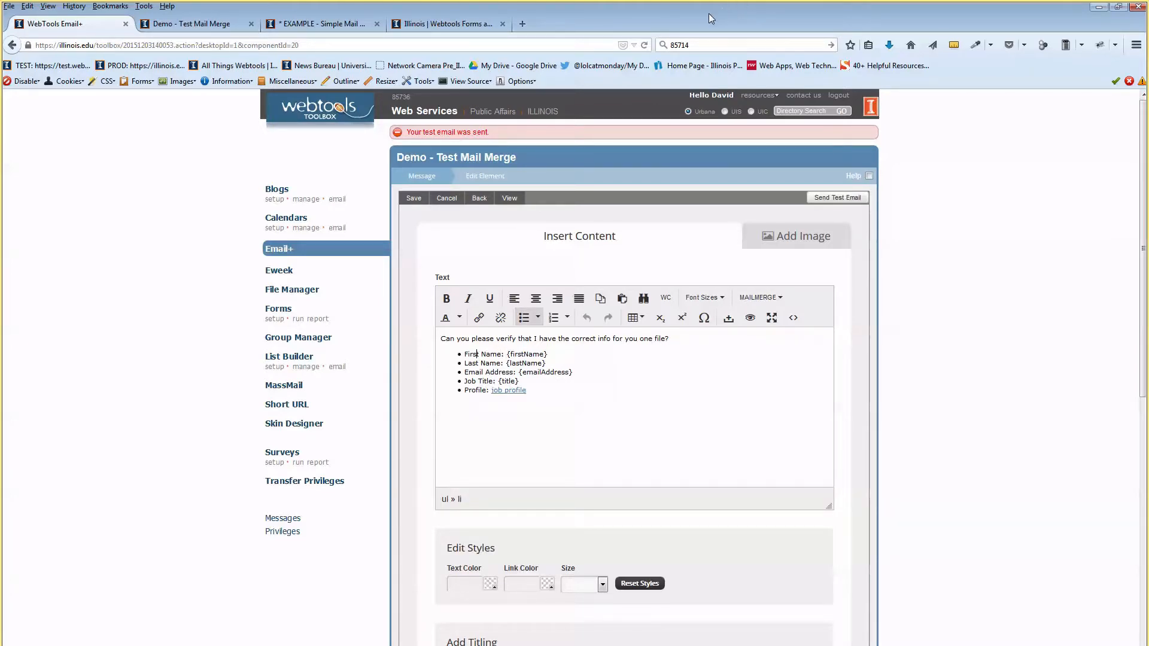
drag(642, 12, 614, 0)
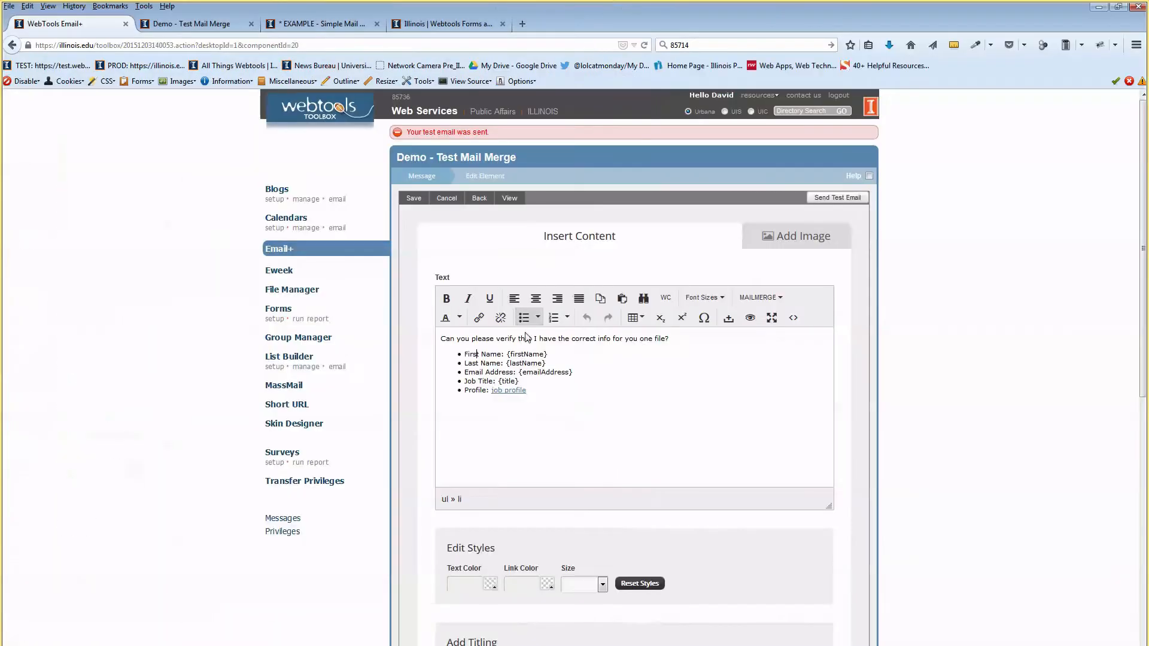
click(444, 338)
Enable a salutation, dismiss the slower-sending warning, and insert 'Hello {firstName},'.
click(439, 178)
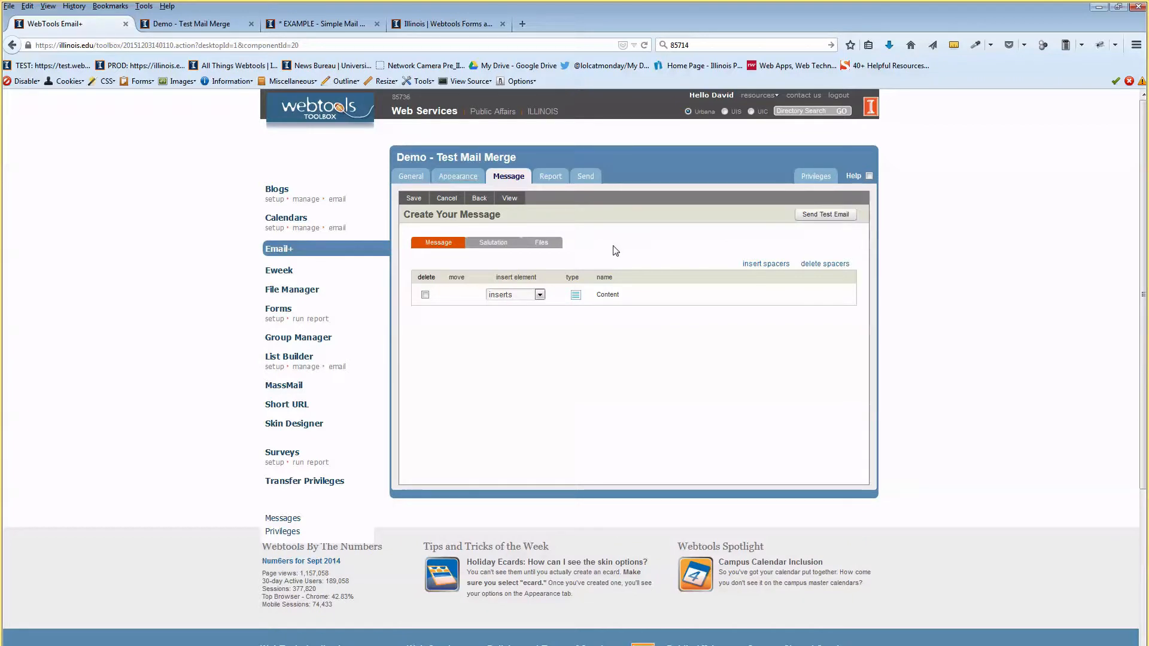
click(492, 246)
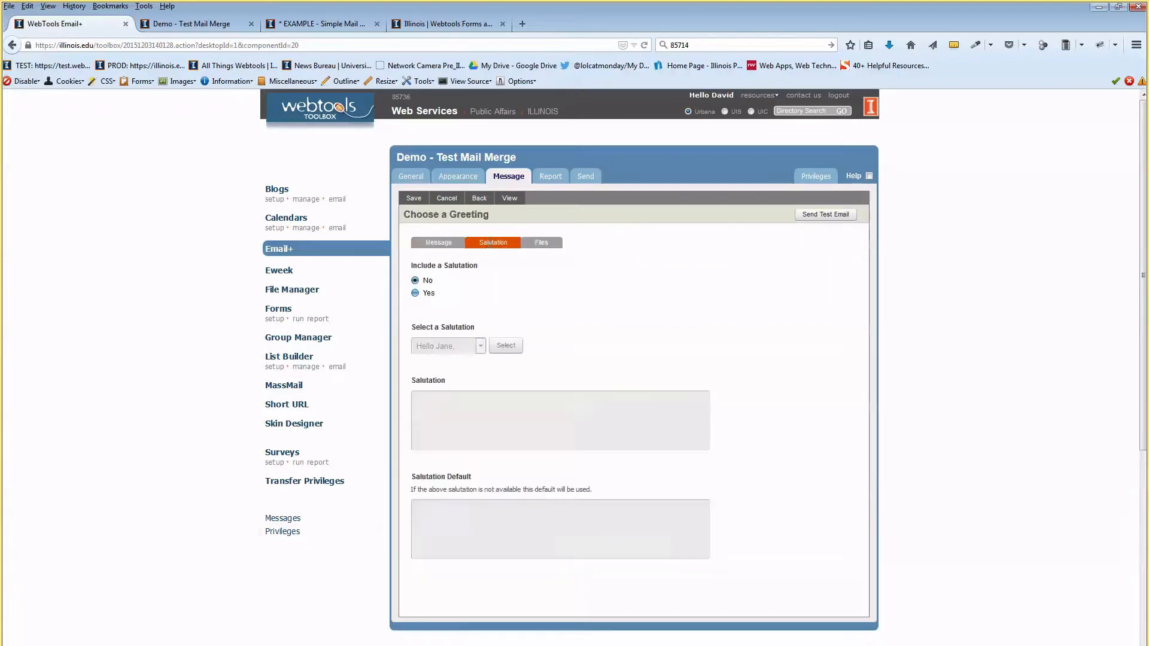
click(415, 293)
drag(501, 296, 578, 300)
click(579, 299)
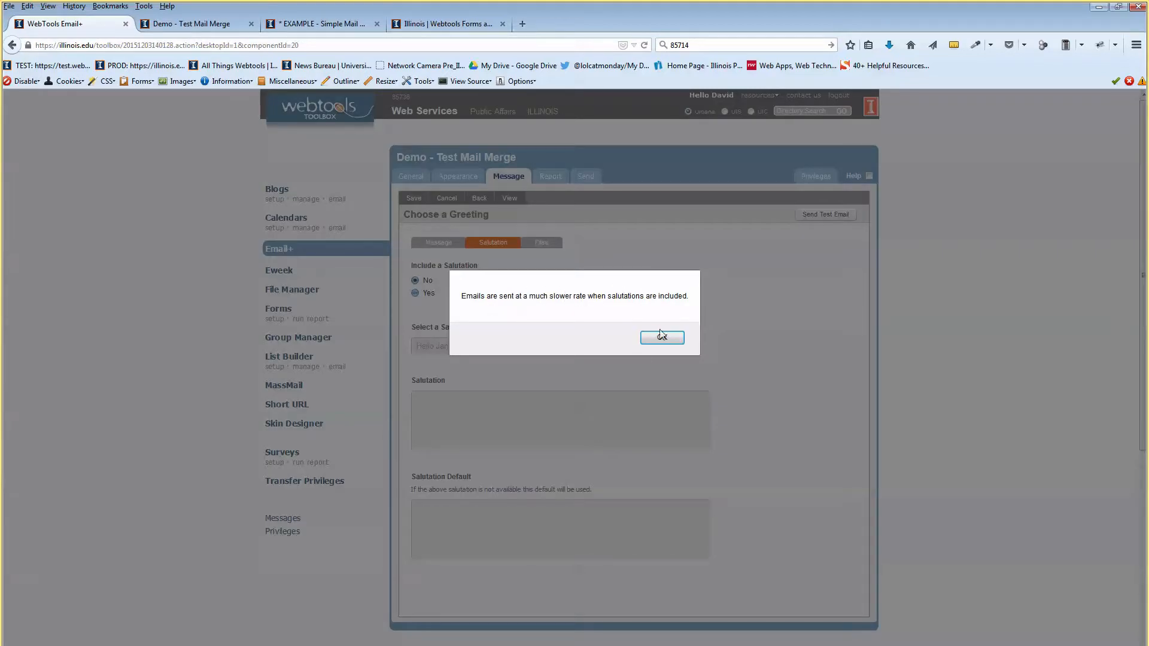
click(661, 337)
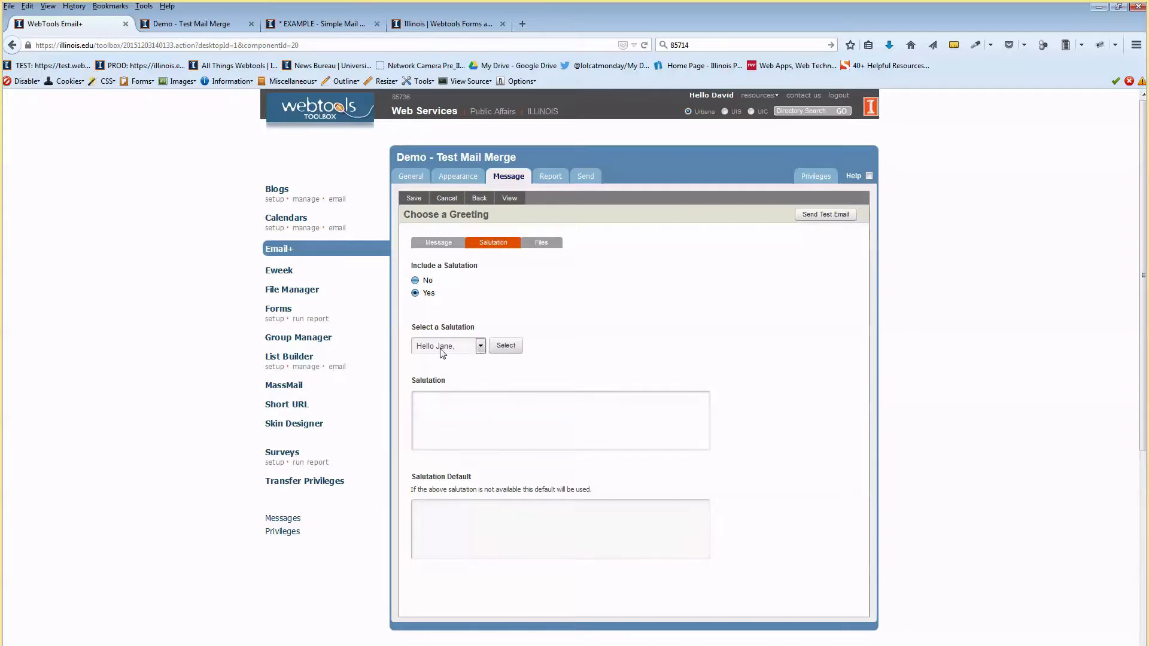
click(441, 349)
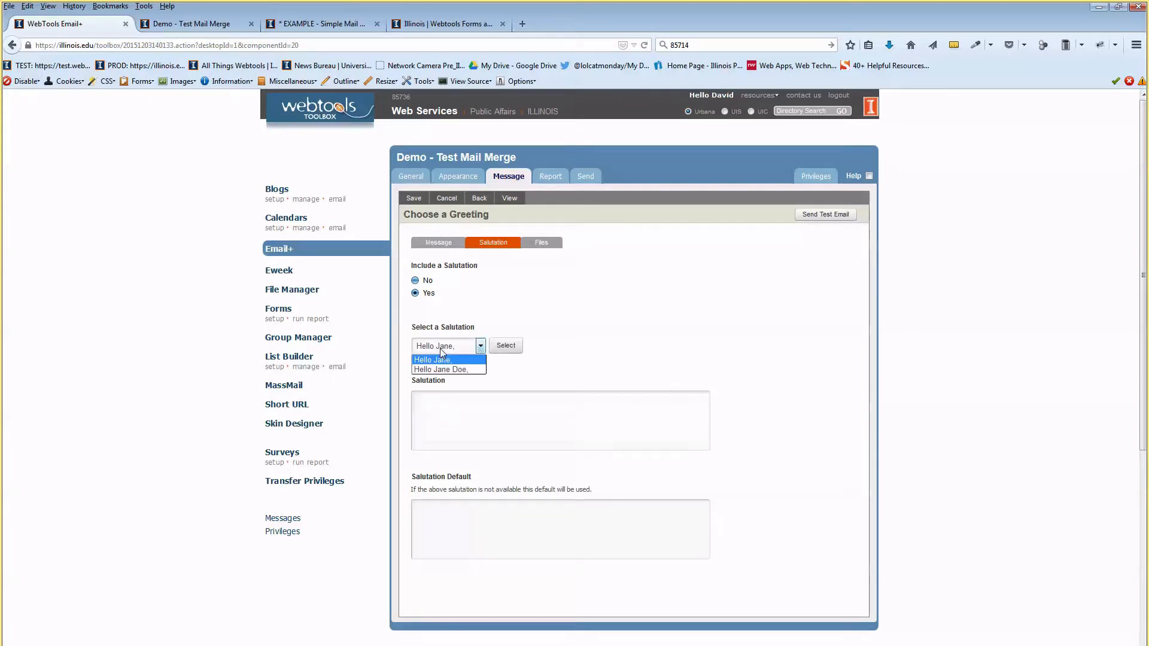
click(475, 363)
click(509, 347)
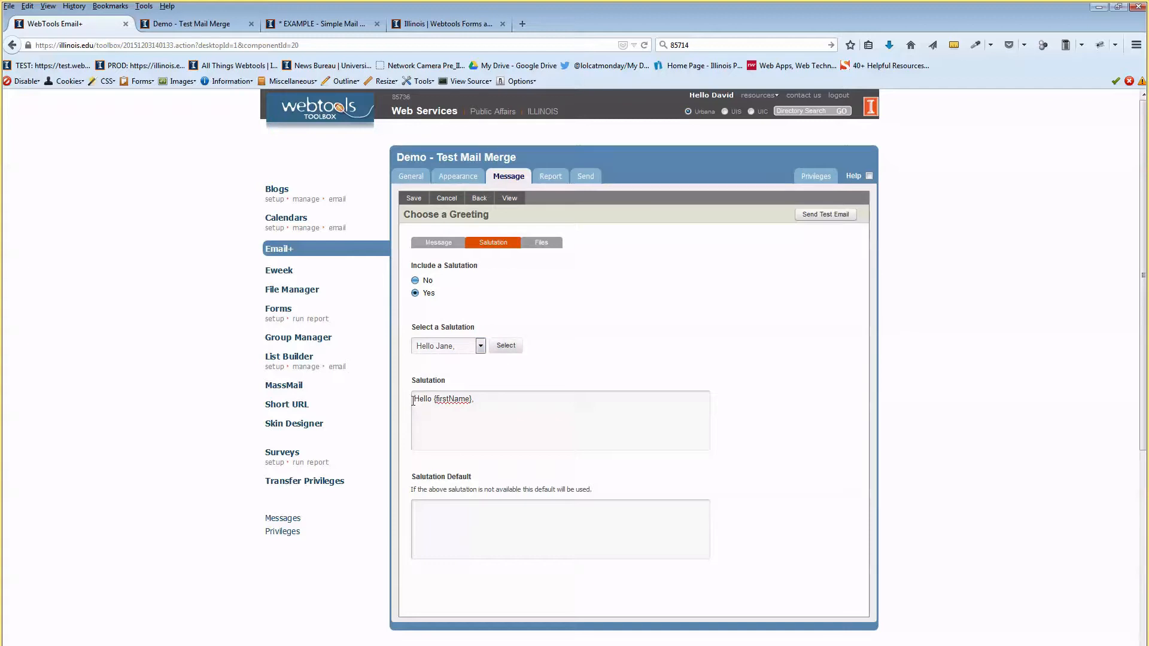
Set the fallback greeting to 'Hello there.' and save the email.
drag(414, 398, 491, 392)
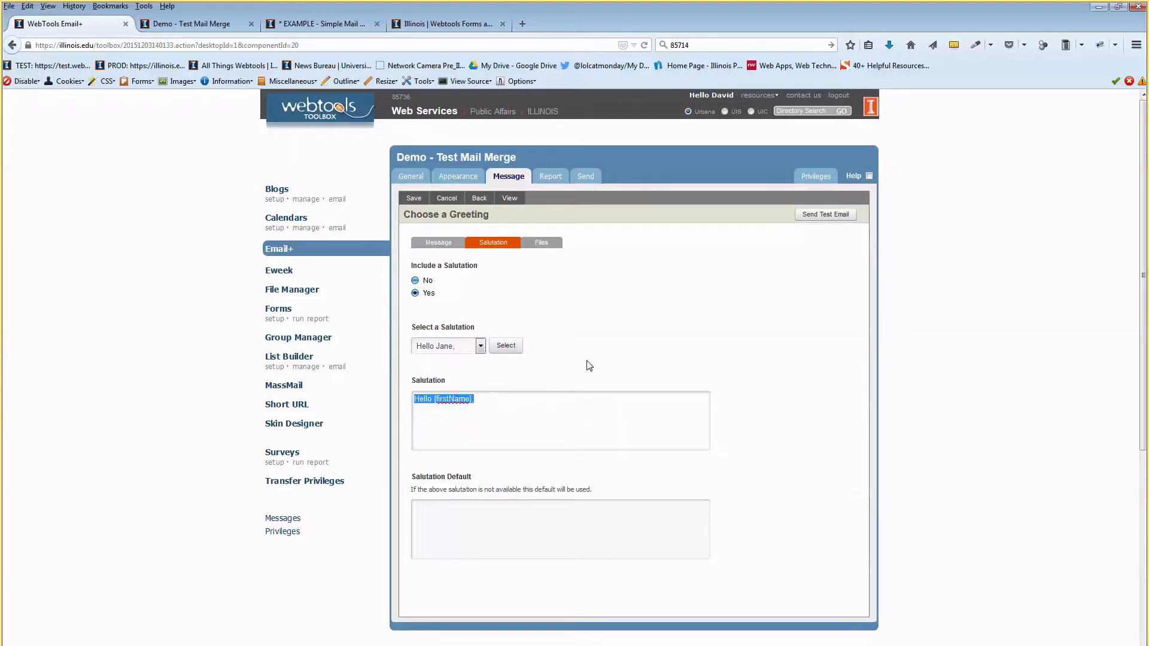
click(479, 503)
text(Helo)
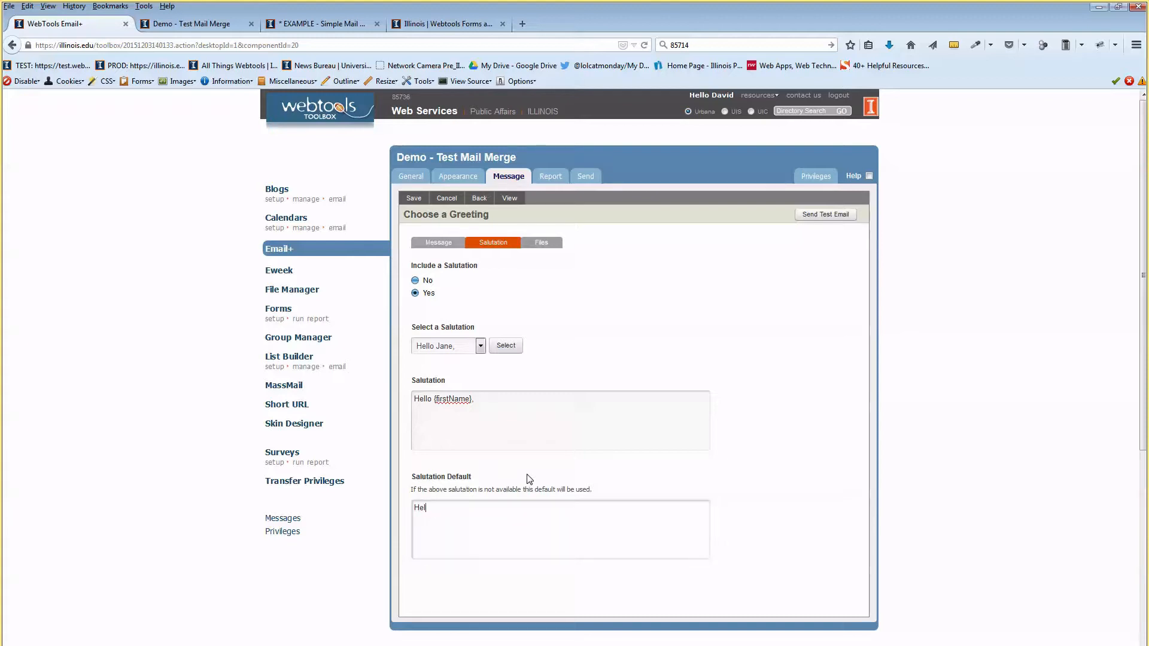
key(BackSpace)
text(lo there.)
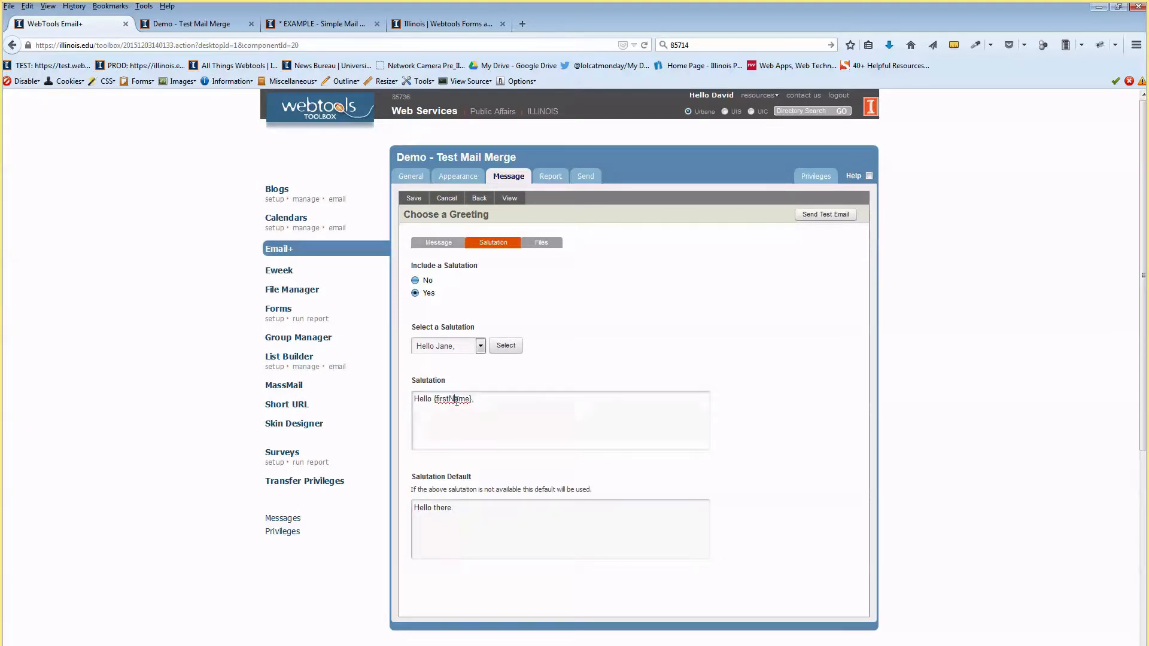
double_click(453, 399)
click(463, 472)
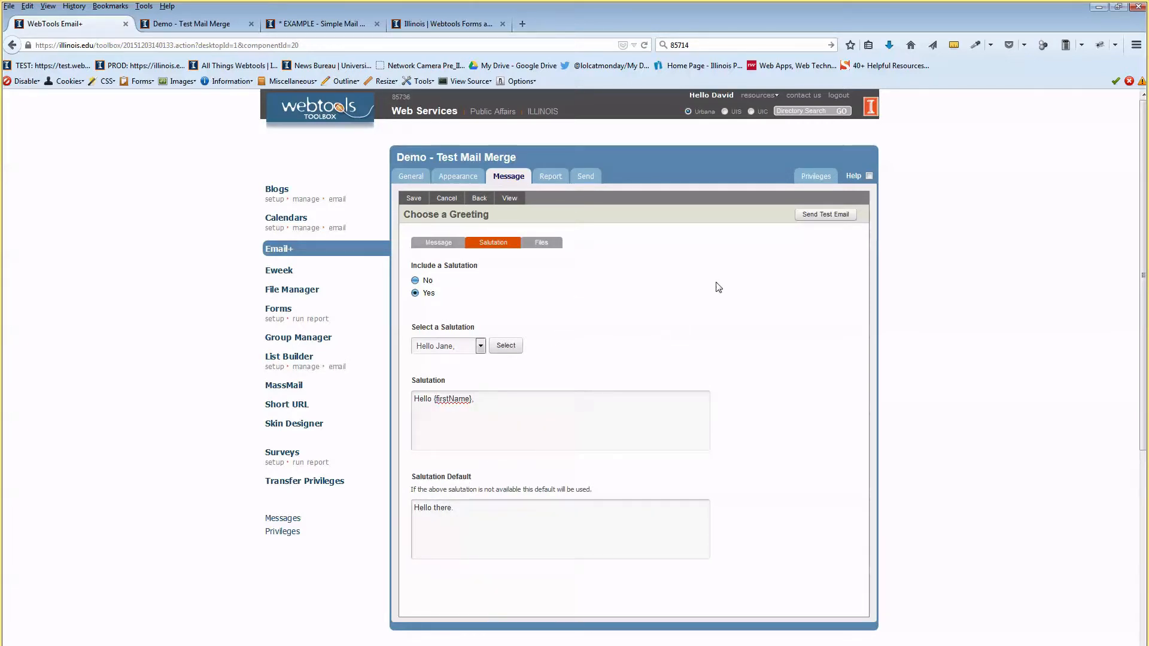
click(415, 198)
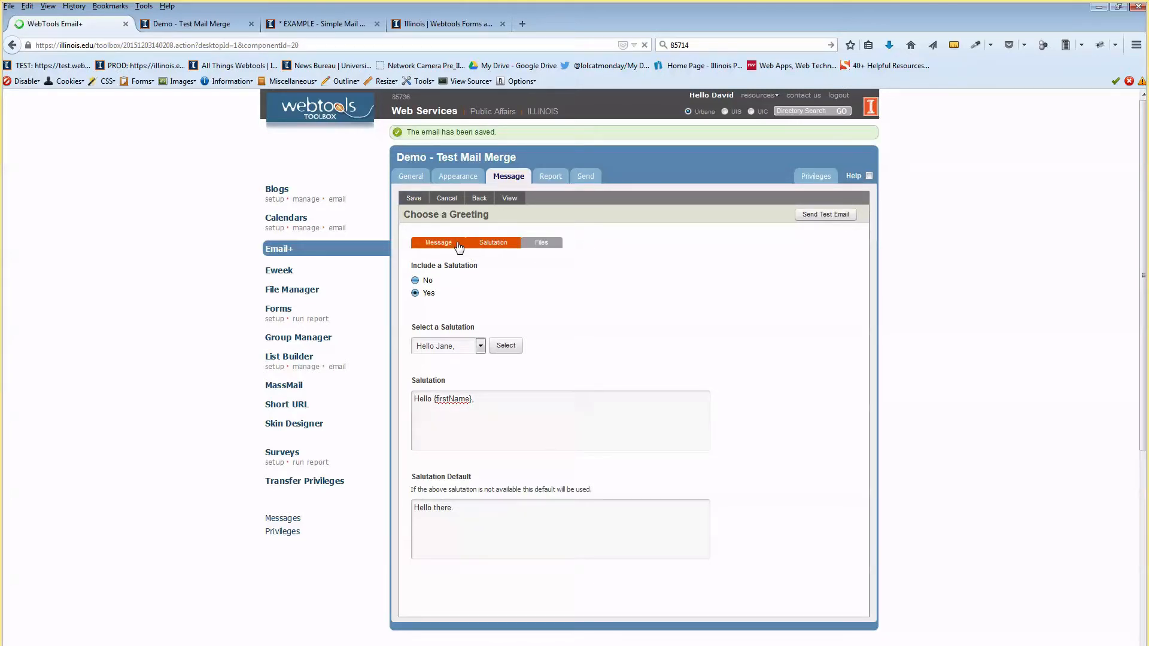
Insert a new empty top line above the message text in the Content element.
click(608, 294)
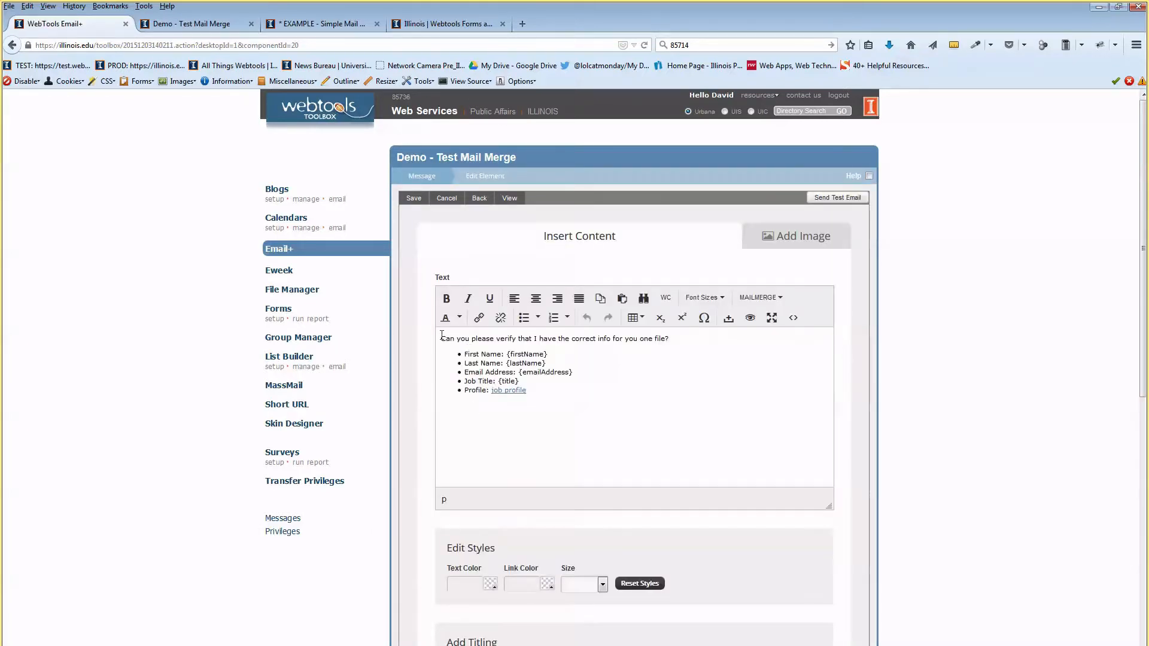
key(Return)
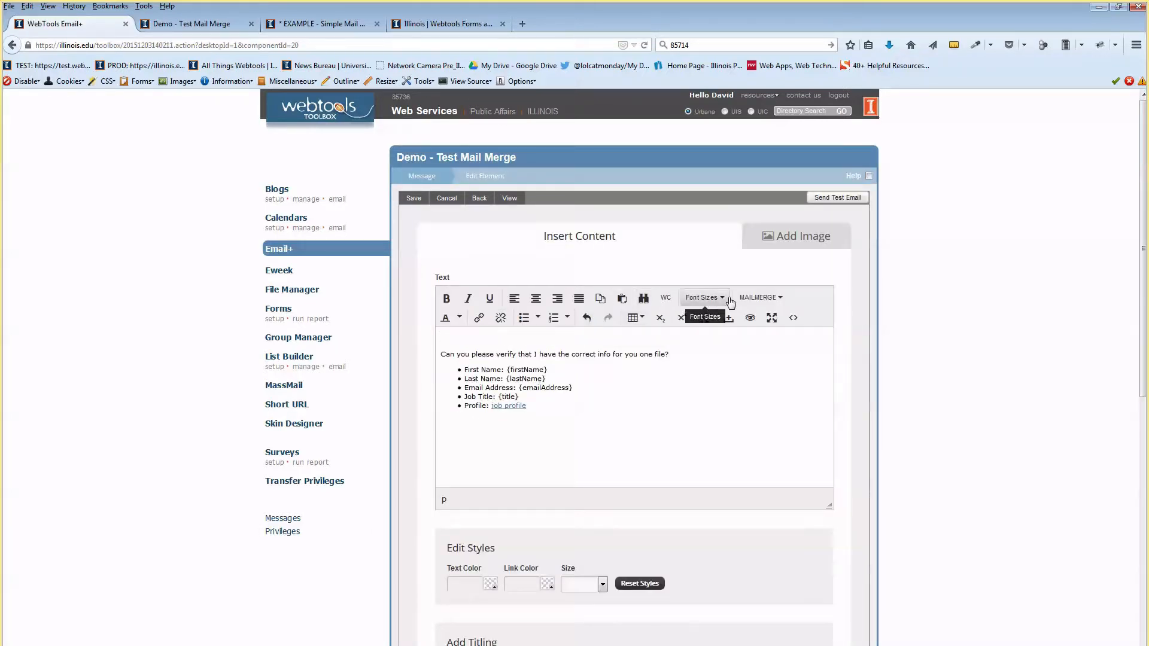
click(760, 298)
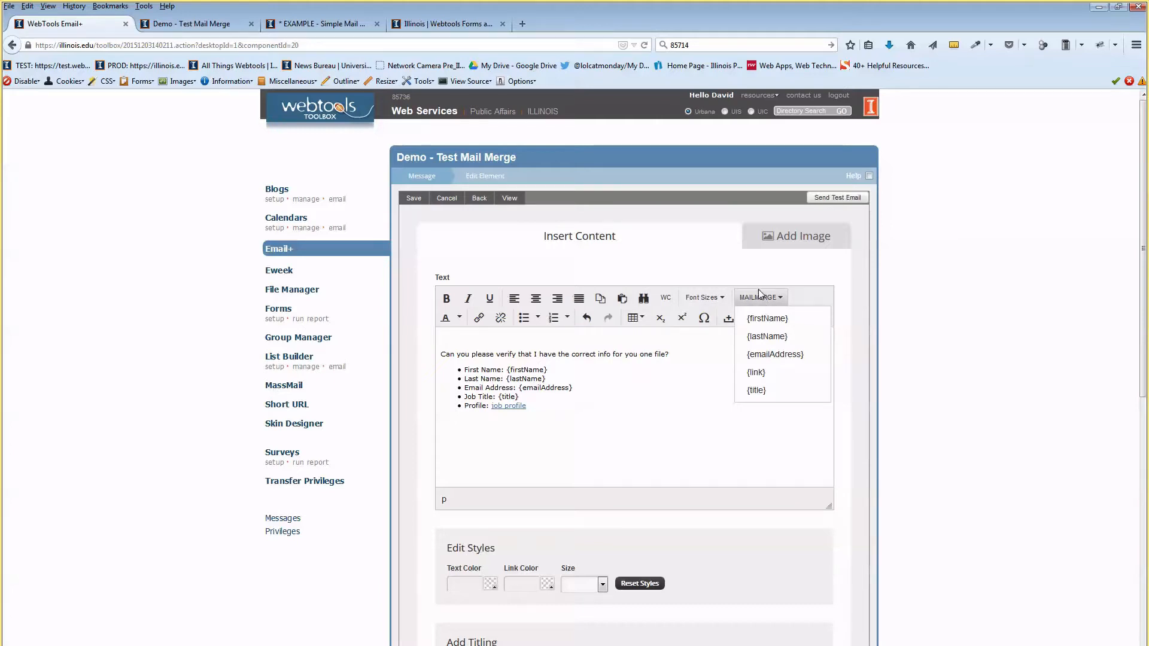
click(754, 261)
Preview the email, complete the {salutation} placeholder line, and save the Content element.
click(509, 198)
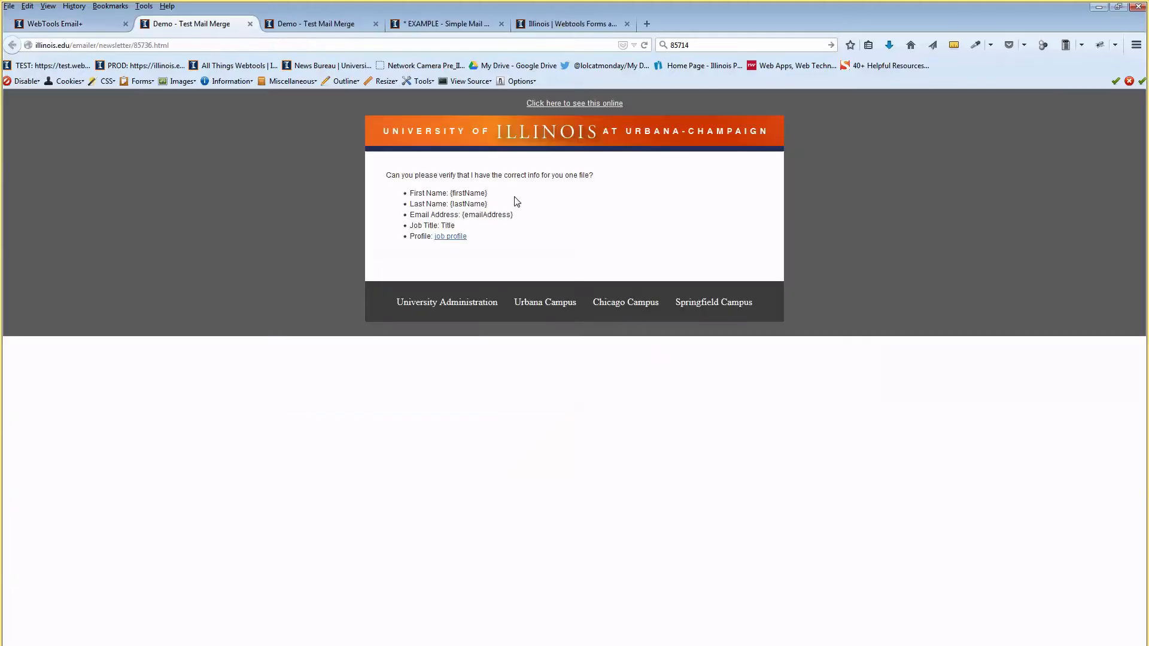
click(93, 26)
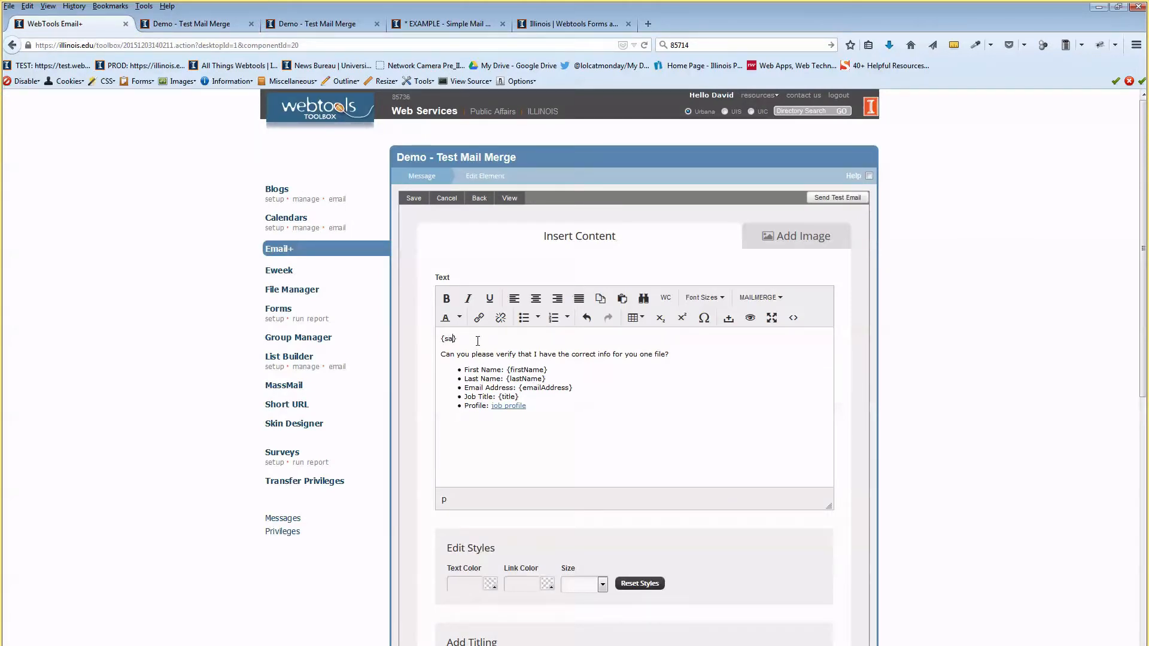
text(lution)
click(412, 197)
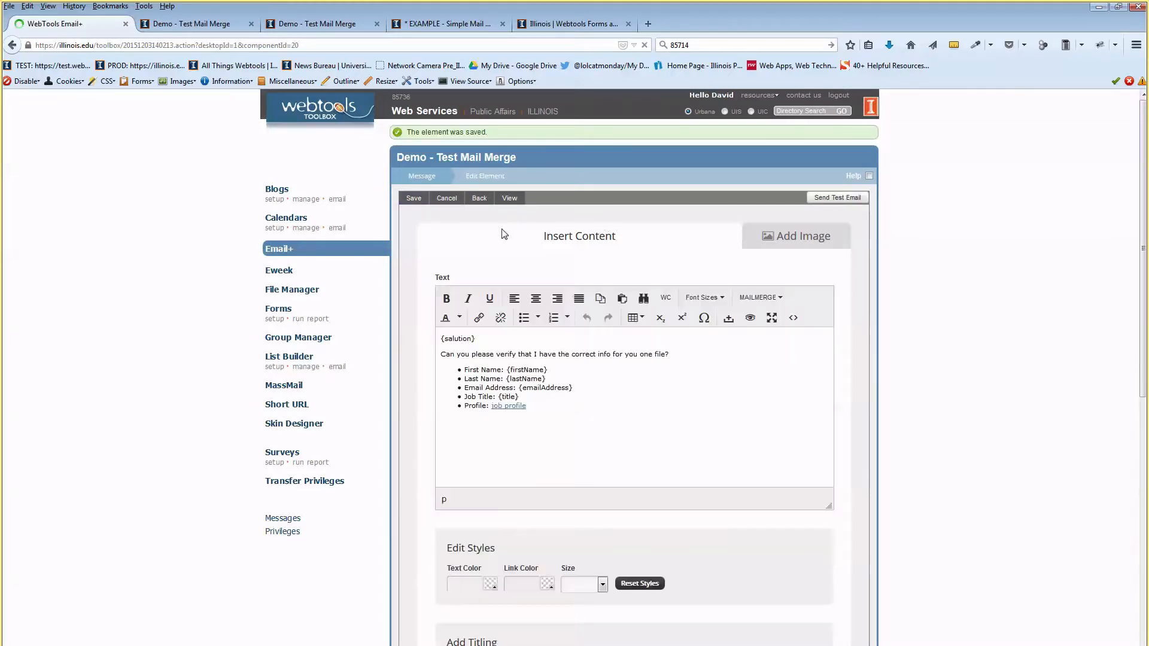
click(869, 176)
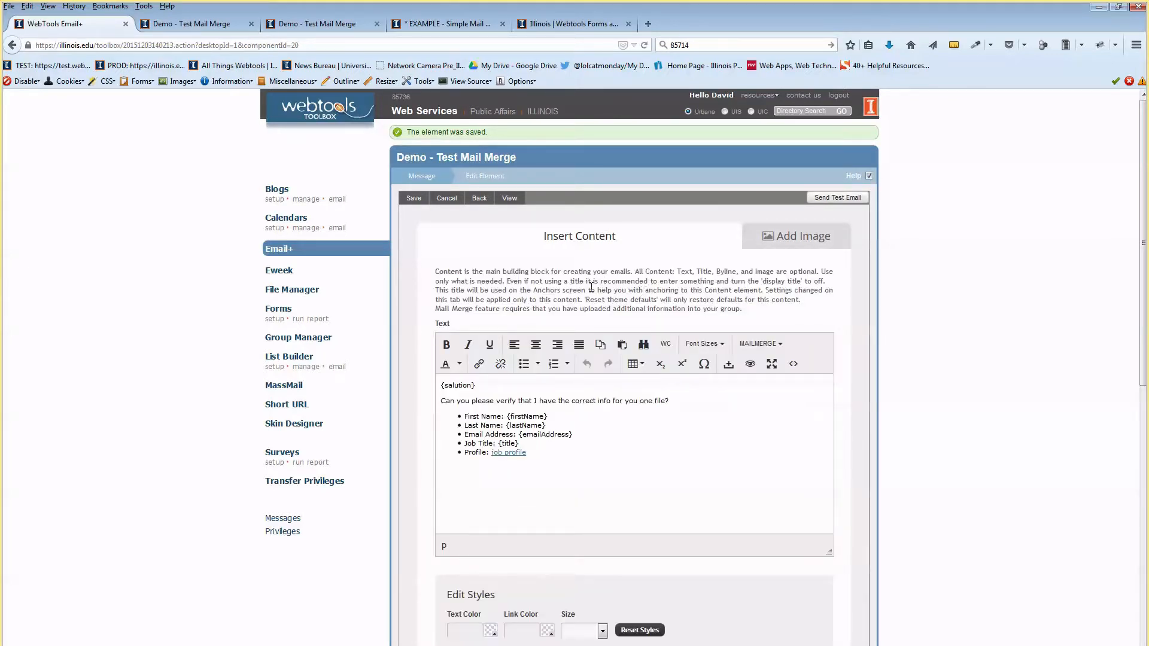
click(427, 179)
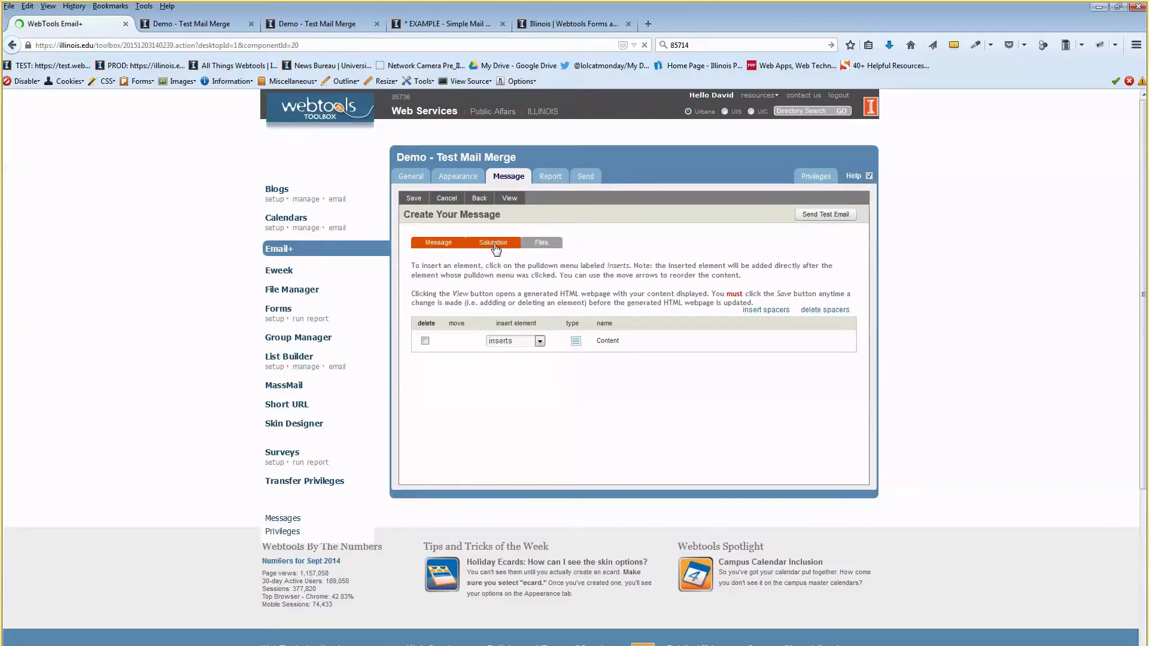
Attempt a test send from the Salutation settings; it warns that {salutation} is required.
click(494, 243)
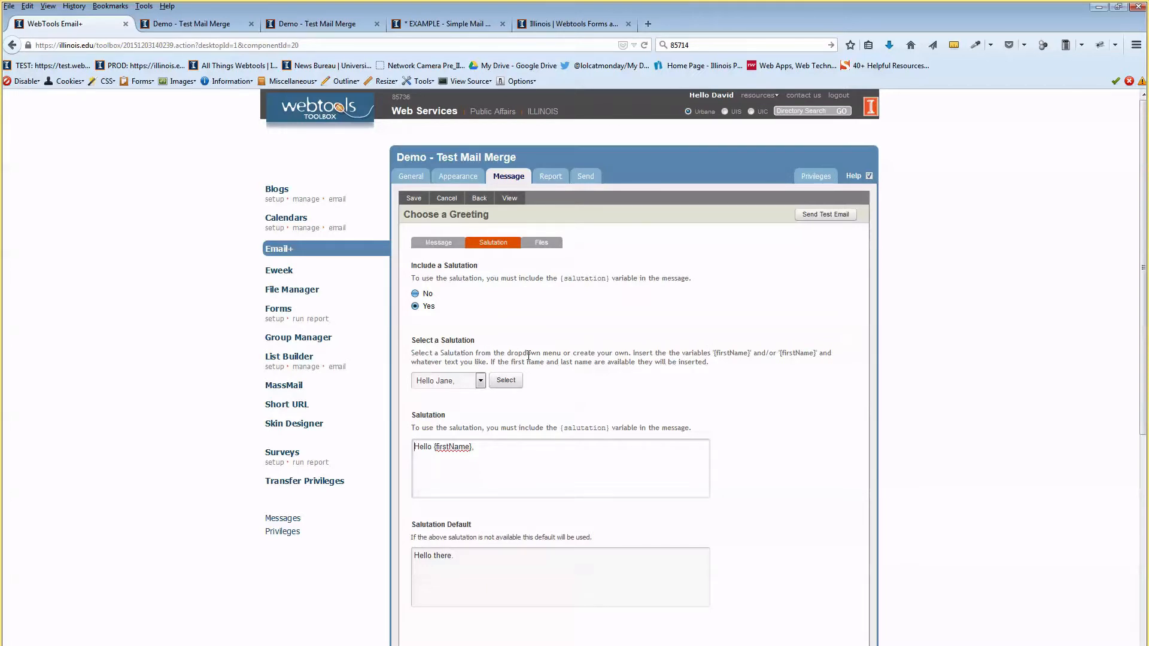
drag(439, 428, 659, 432)
click(601, 427)
click(811, 218)
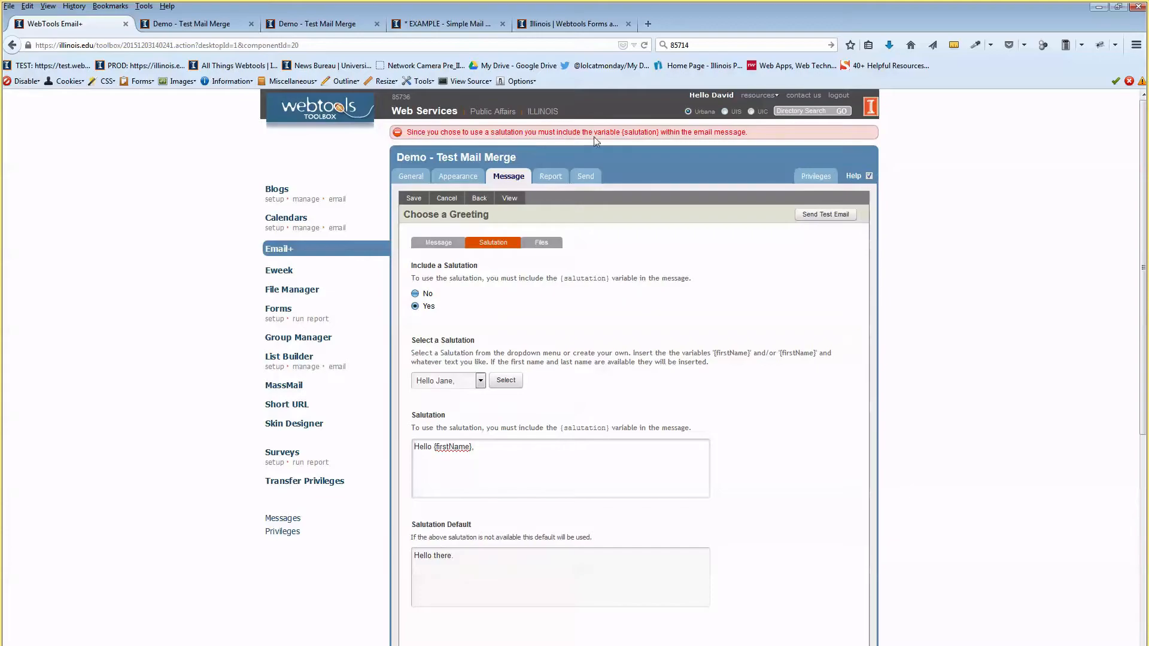
double_click(789, 11)
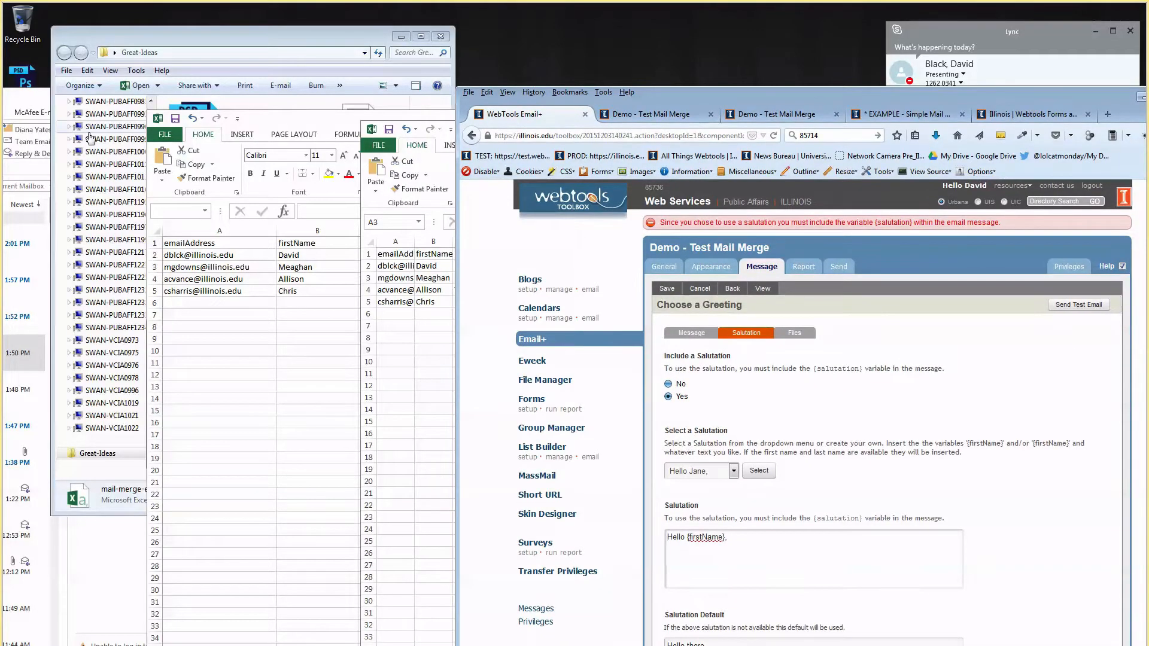
Open the Demo - Test Mail Merge message in Outlook, download its pictures and maximize the window.
drag(44, 98, 388, 72)
click(287, 216)
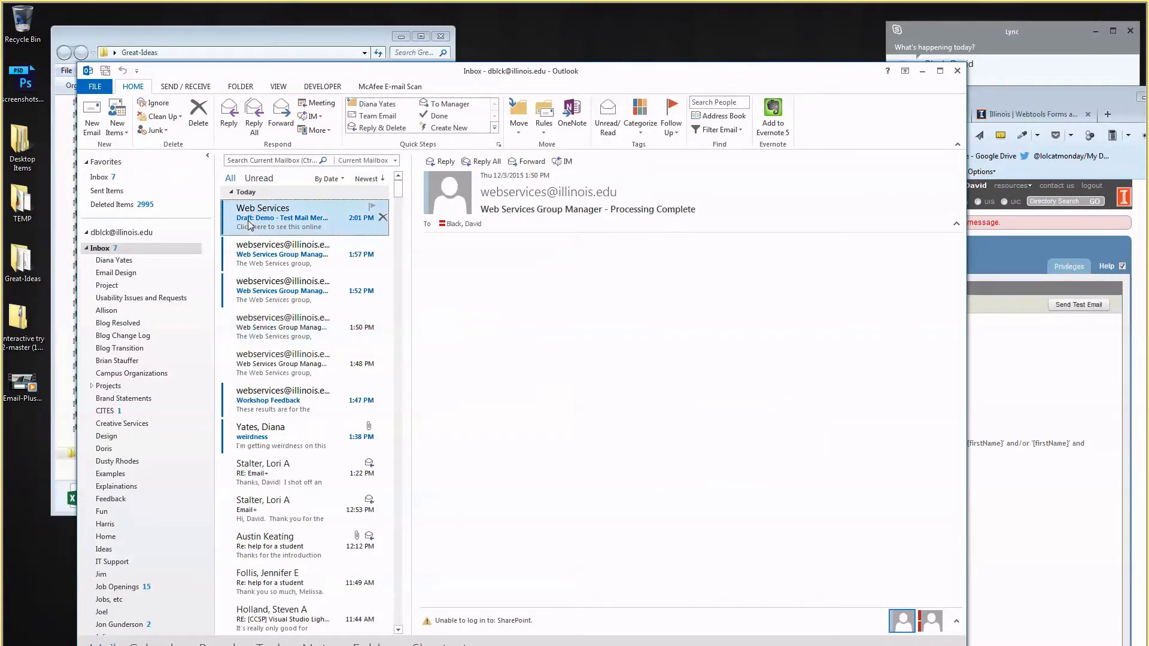
click(506, 245)
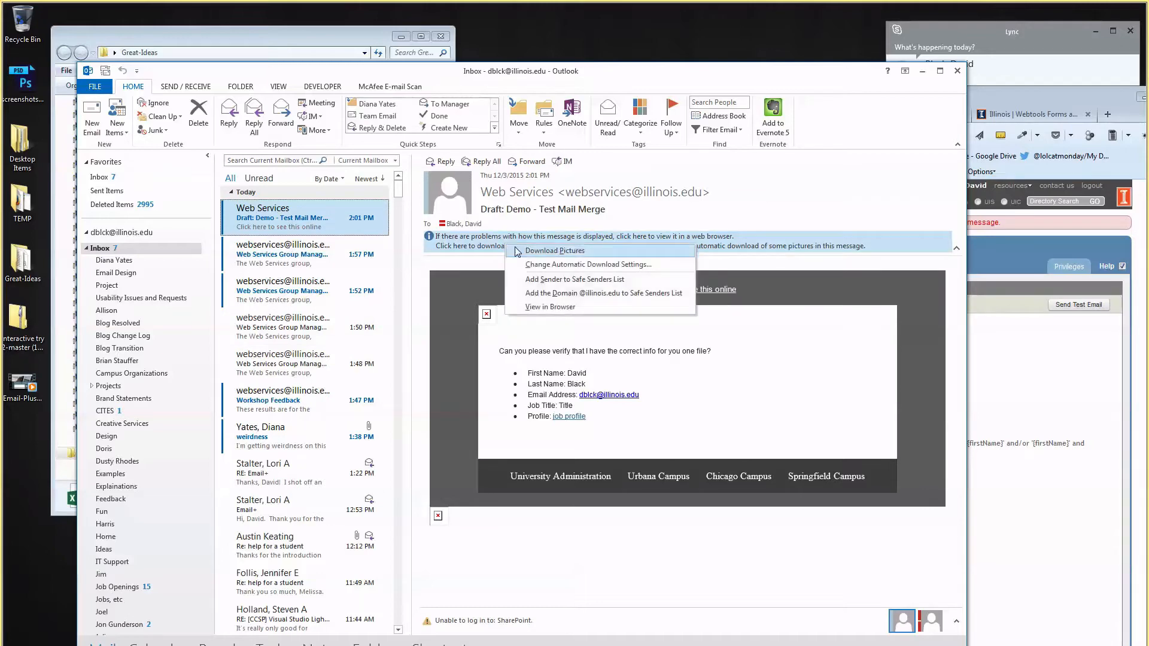
click(516, 250)
drag(630, 70, 662, 1)
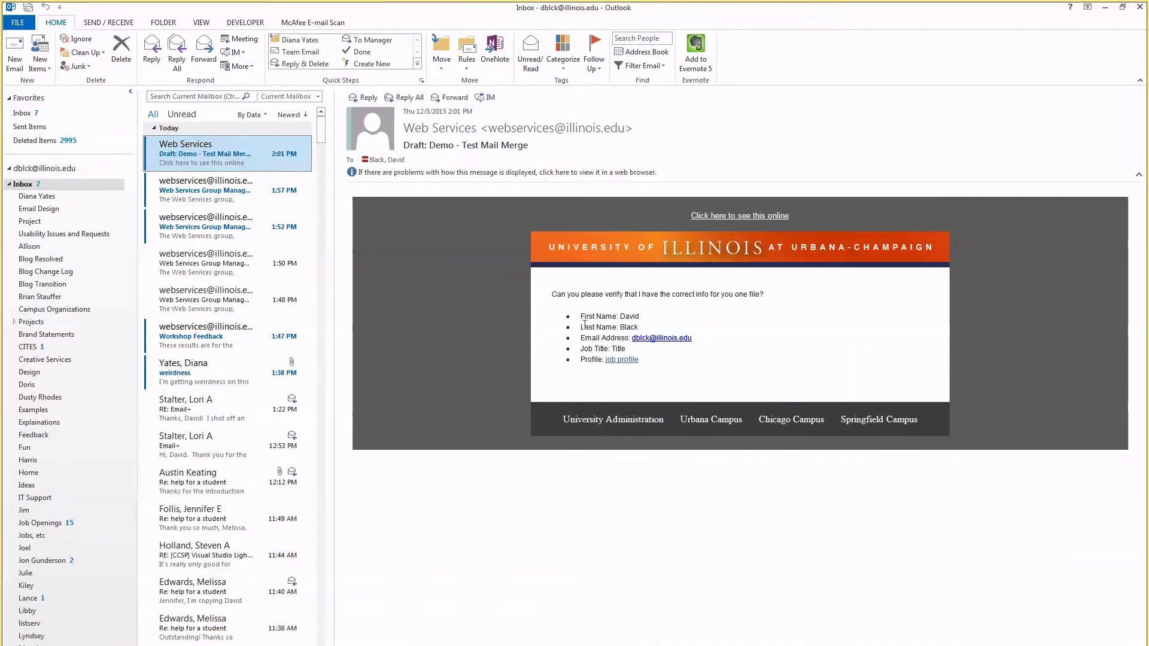
Check the merged first name, last name, job title and profile link, then bring up the mail-merge CSV.
mouse_move(620, 316)
mouse_down()
mouse_move(639, 316)
mouse_move(623, 327)
mouse_move(639, 327)
mouse_up()
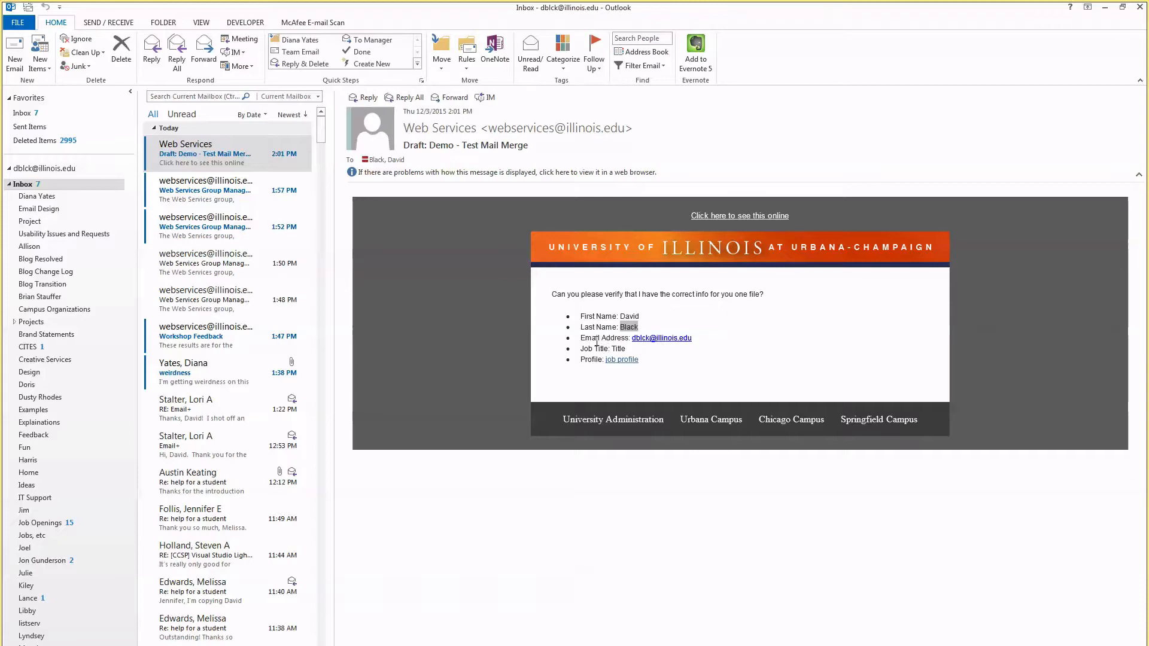
click(620, 347)
double_click(620, 349)
click(578, 374)
click(626, 361)
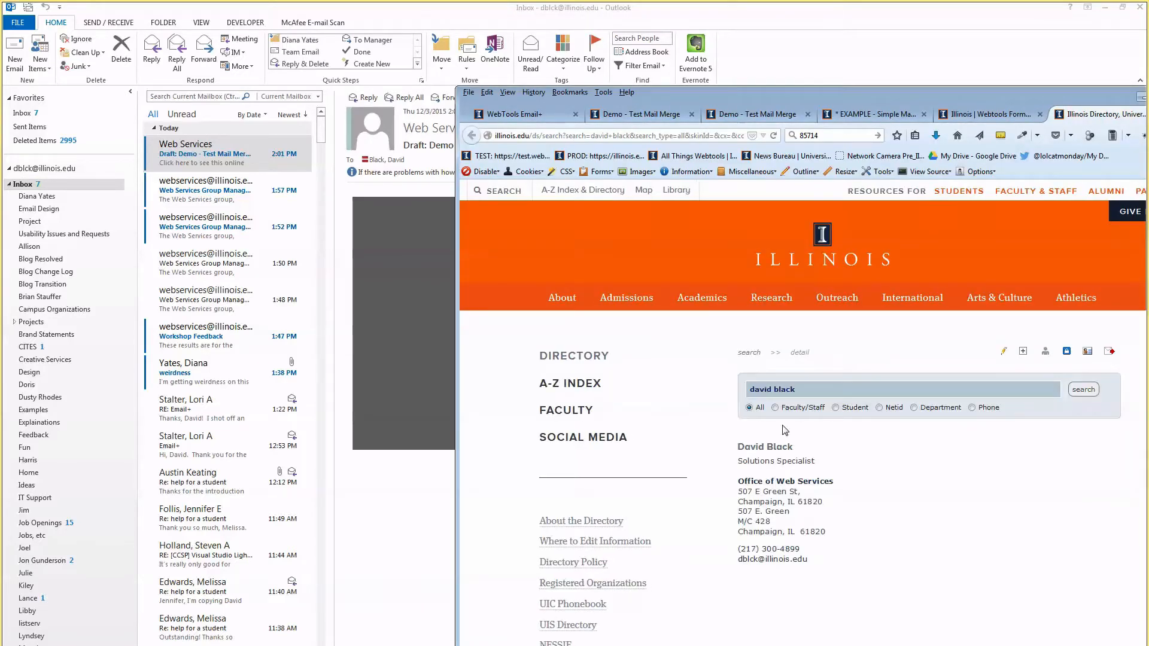
double_click(938, 91)
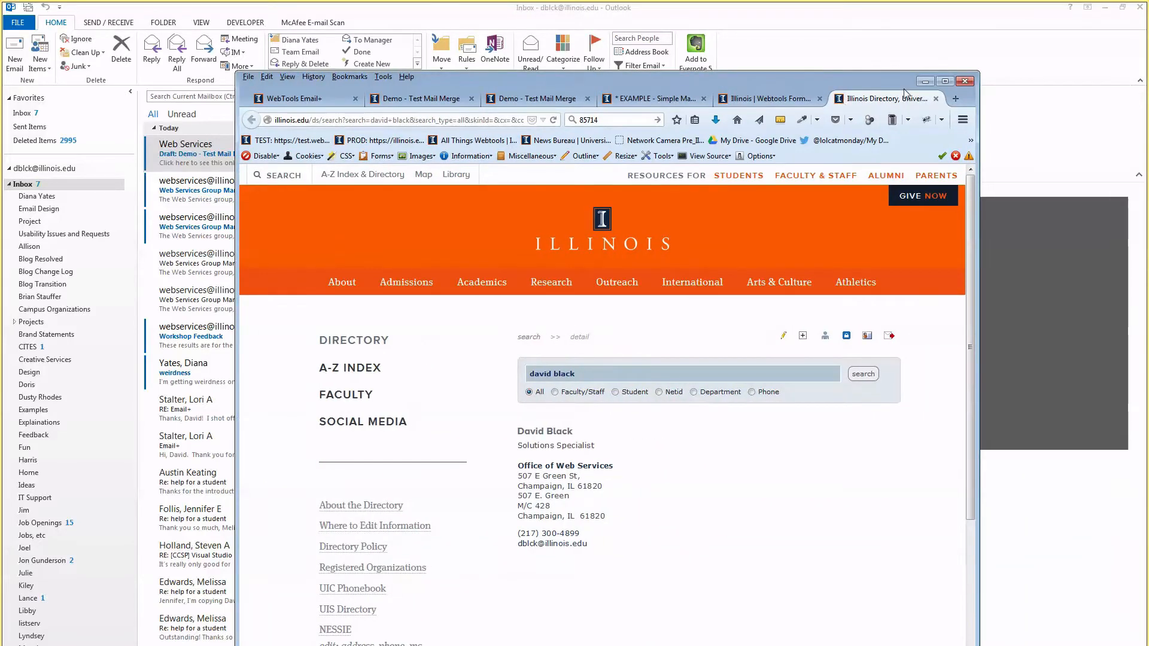
click(936, 99)
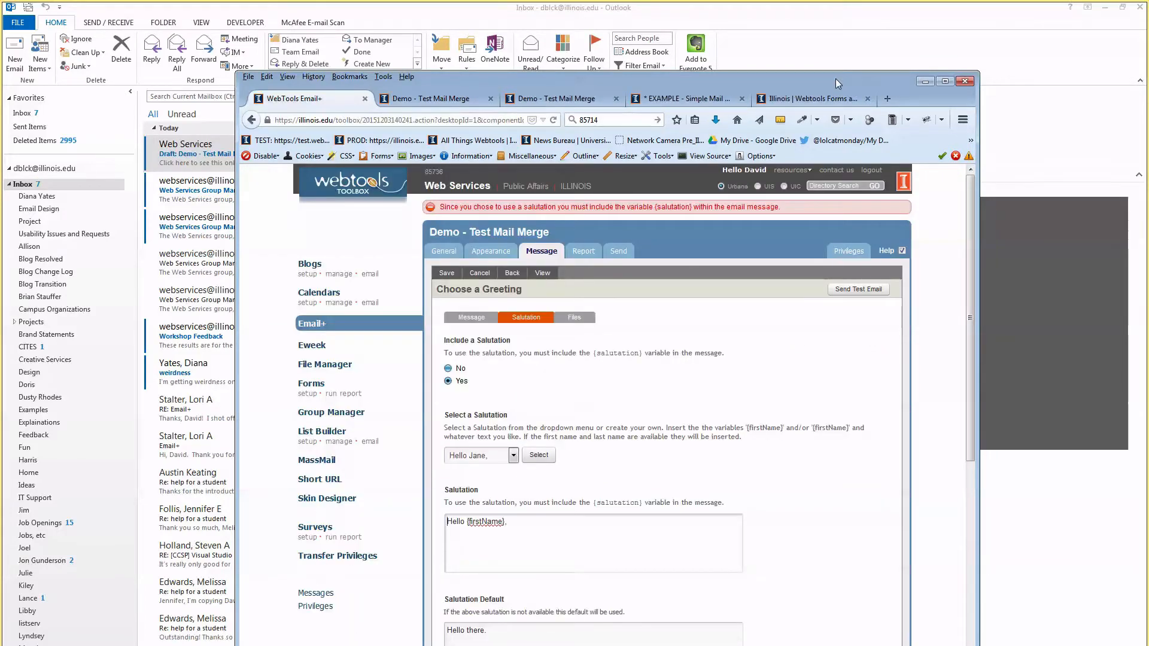
drag(835, 77, 911, 212)
click(813, 24)
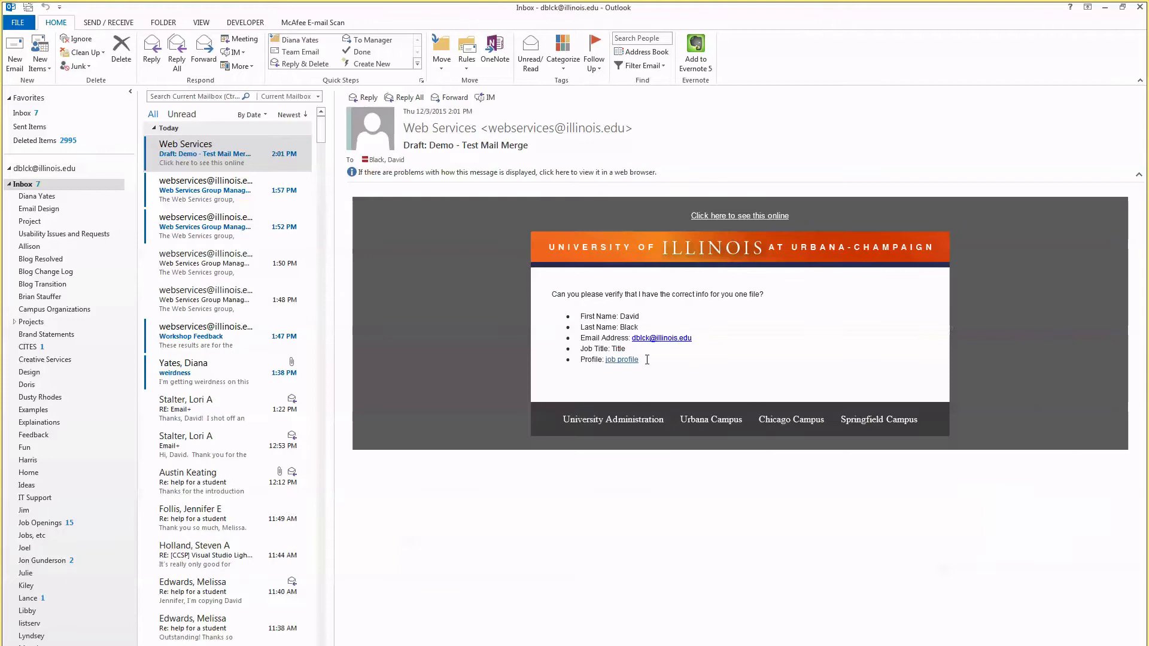
double_click(619, 349)
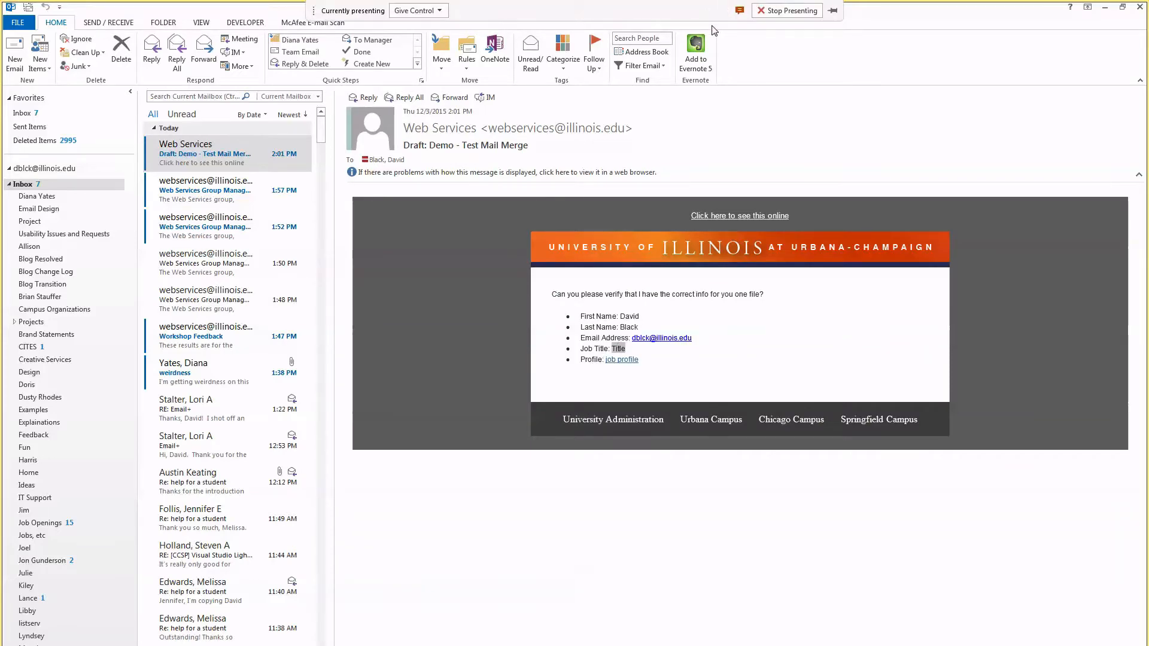
drag(863, 13, 829, 66)
click(189, 304)
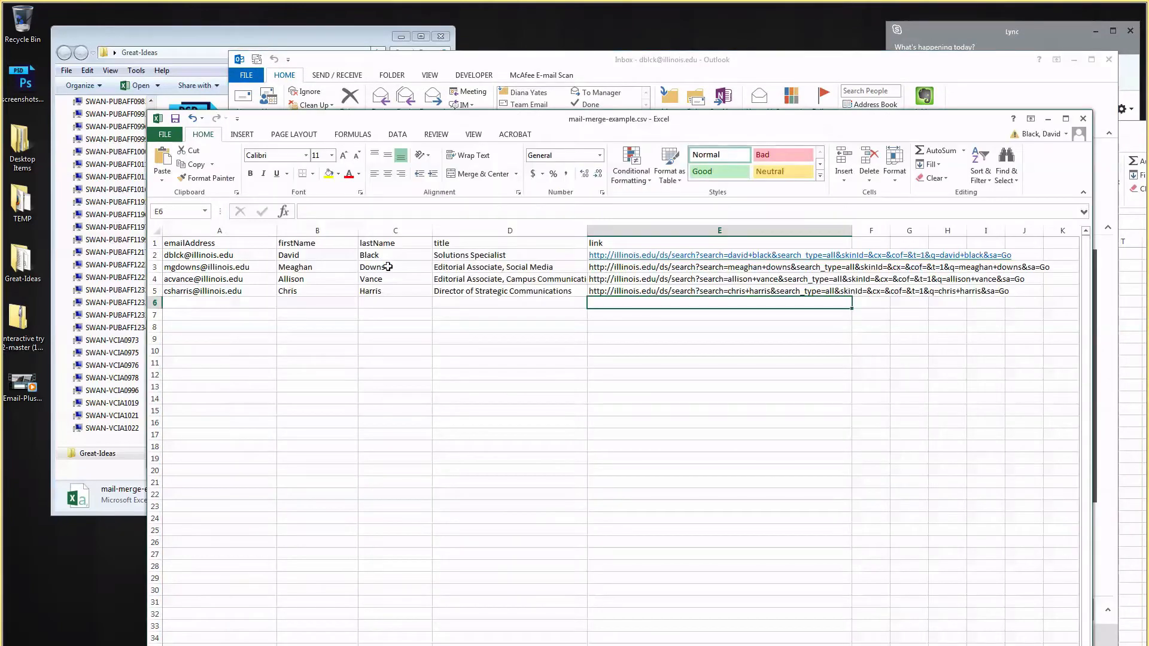
Check the title column value in D2, then move the Outlook and Excel windows aside to reveal Firefox.
click(447, 243)
click(513, 259)
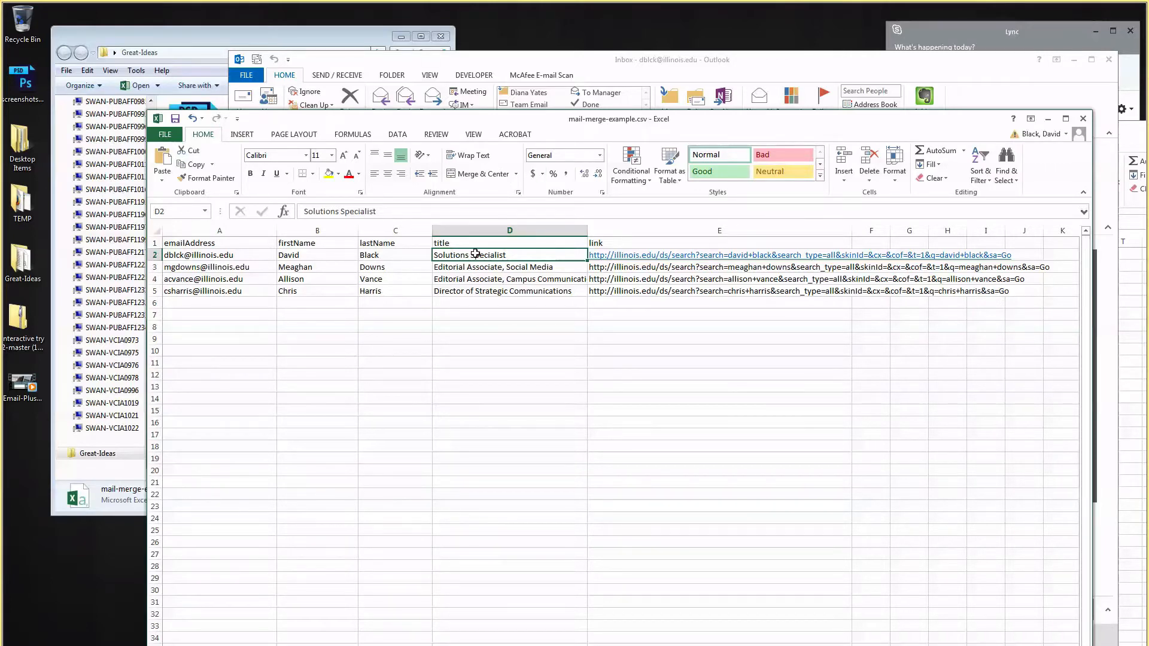
drag(638, 63, 616, 1)
drag(521, 9, 309, 230)
drag(674, 120, 536, 276)
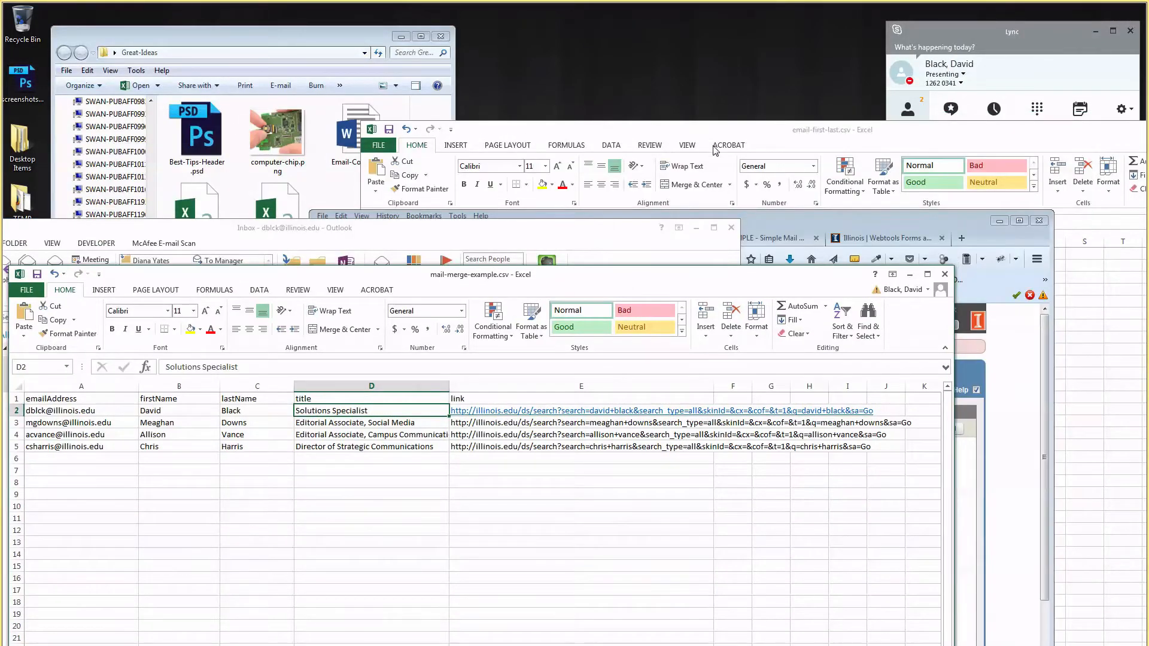
drag(779, 139, 462, 351)
drag(788, 218, 752, 12)
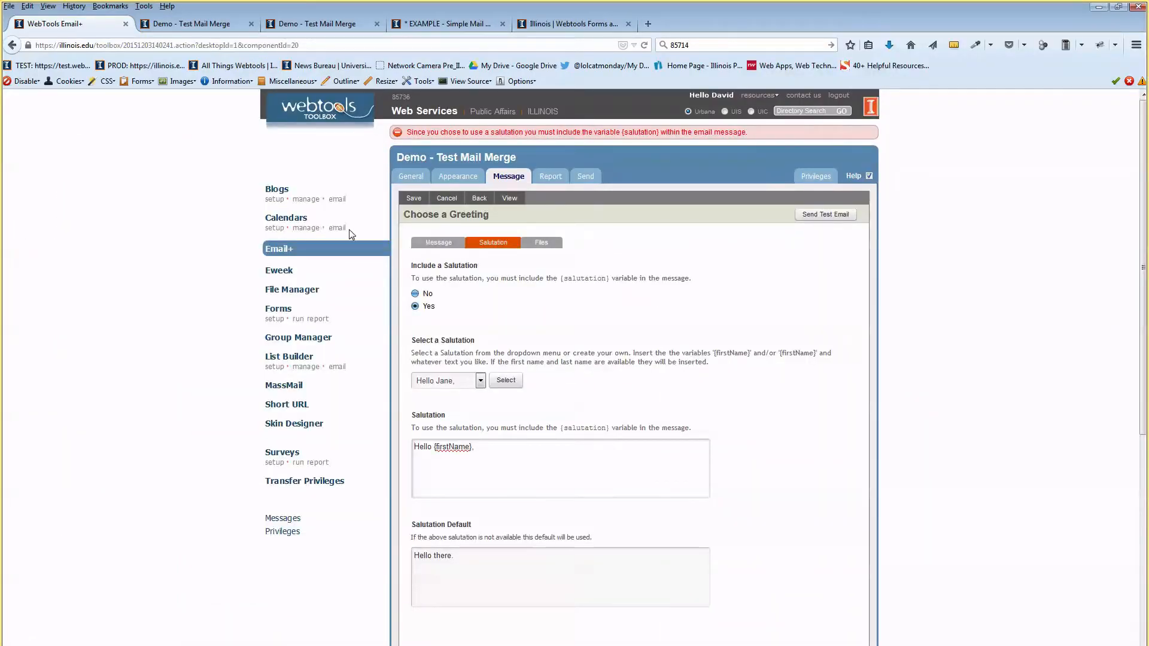
click(297, 339)
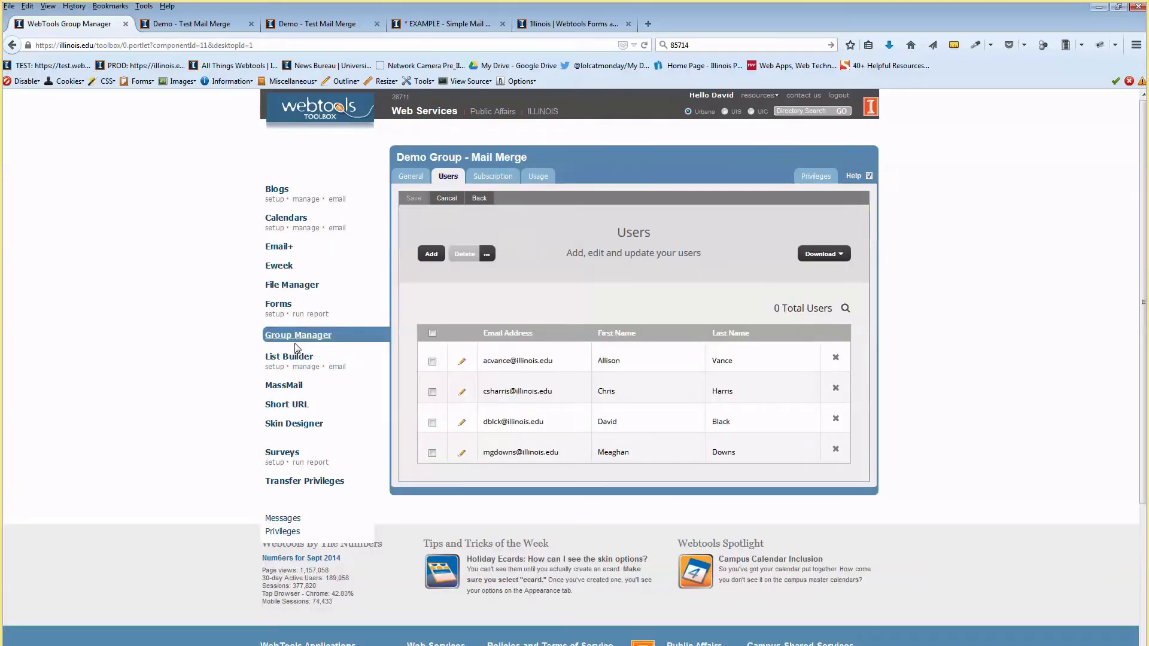
click(462, 424)
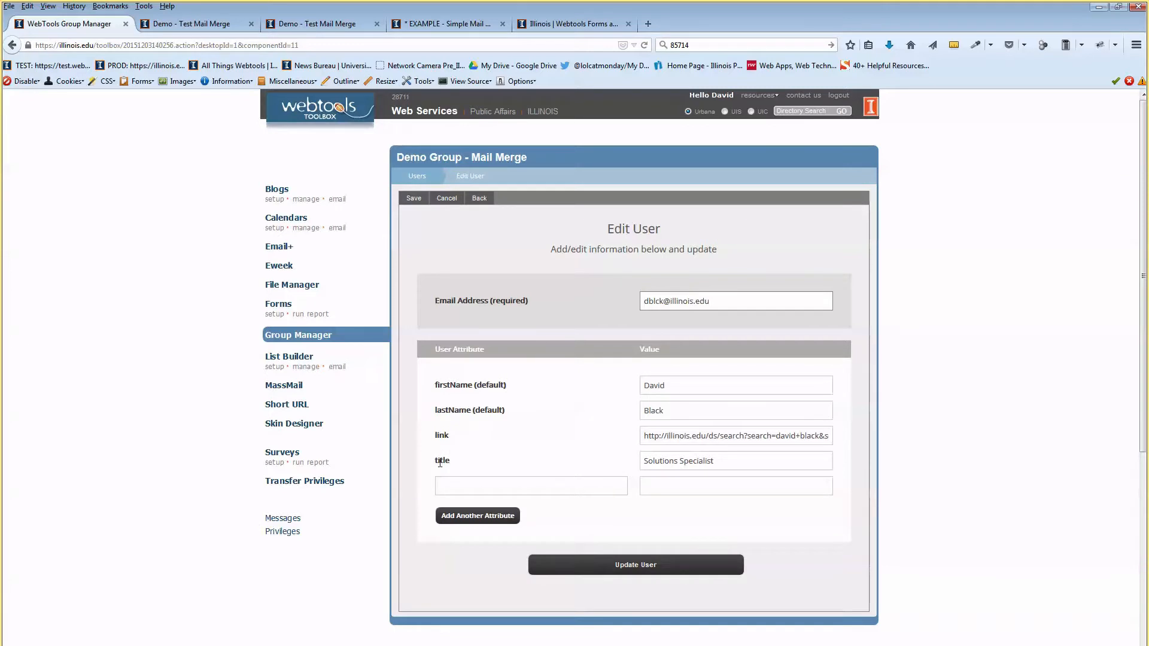
double_click(440, 463)
click(463, 458)
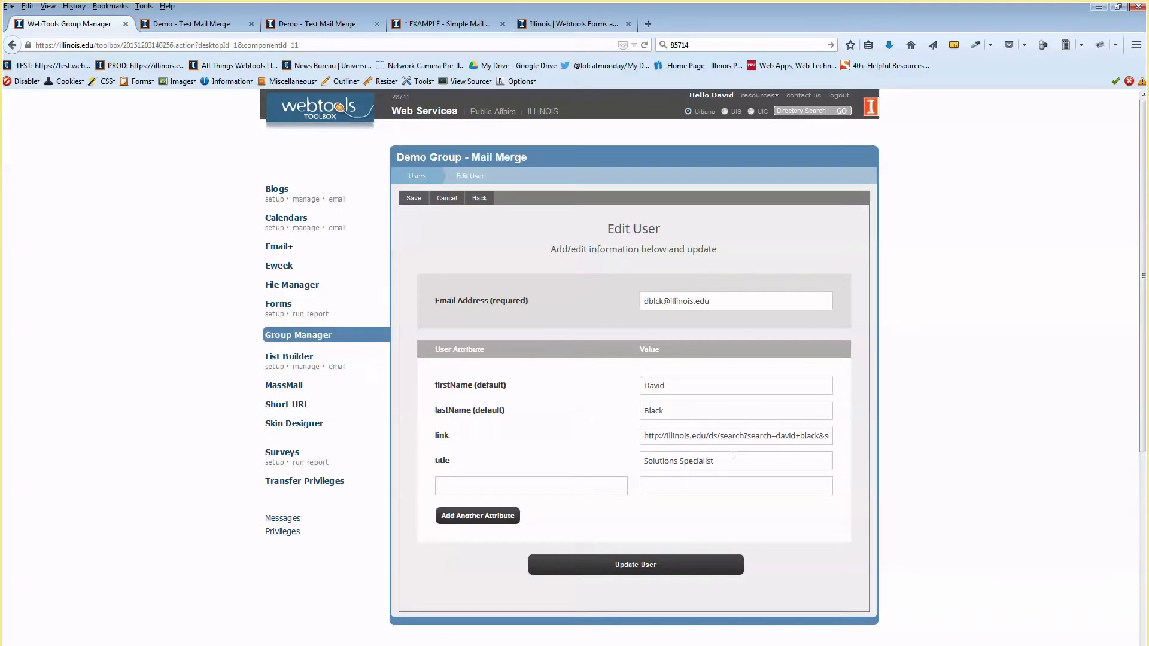
drag(734, 455, 646, 470)
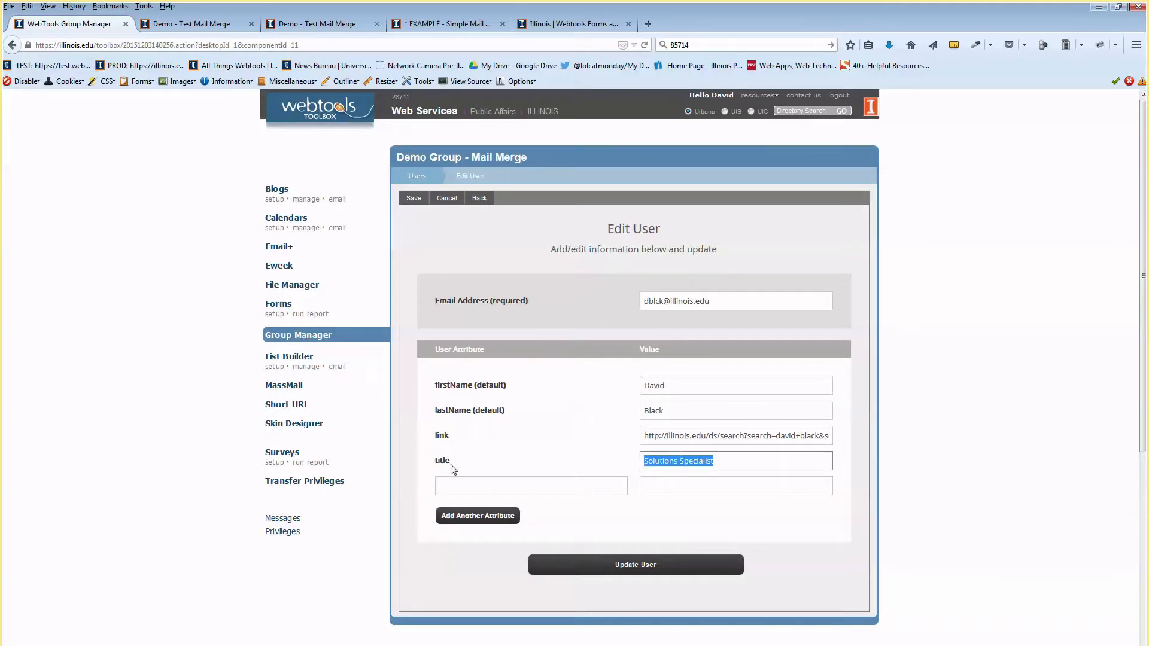
drag(453, 469, 443, 465)
click(470, 478)
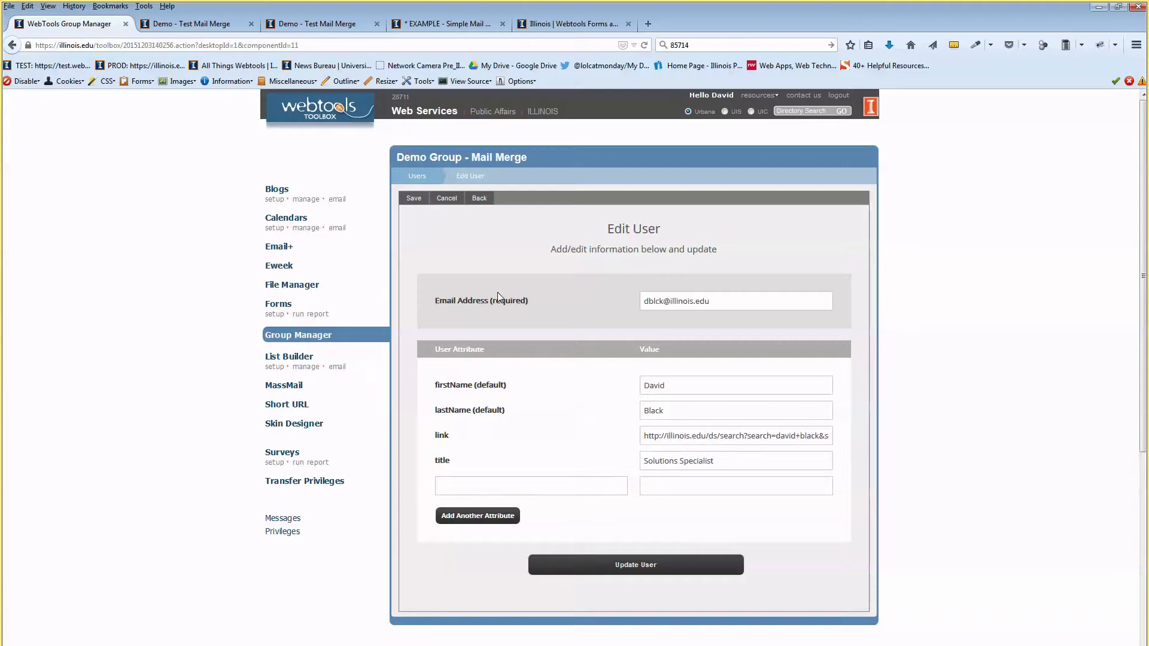
click(285, 249)
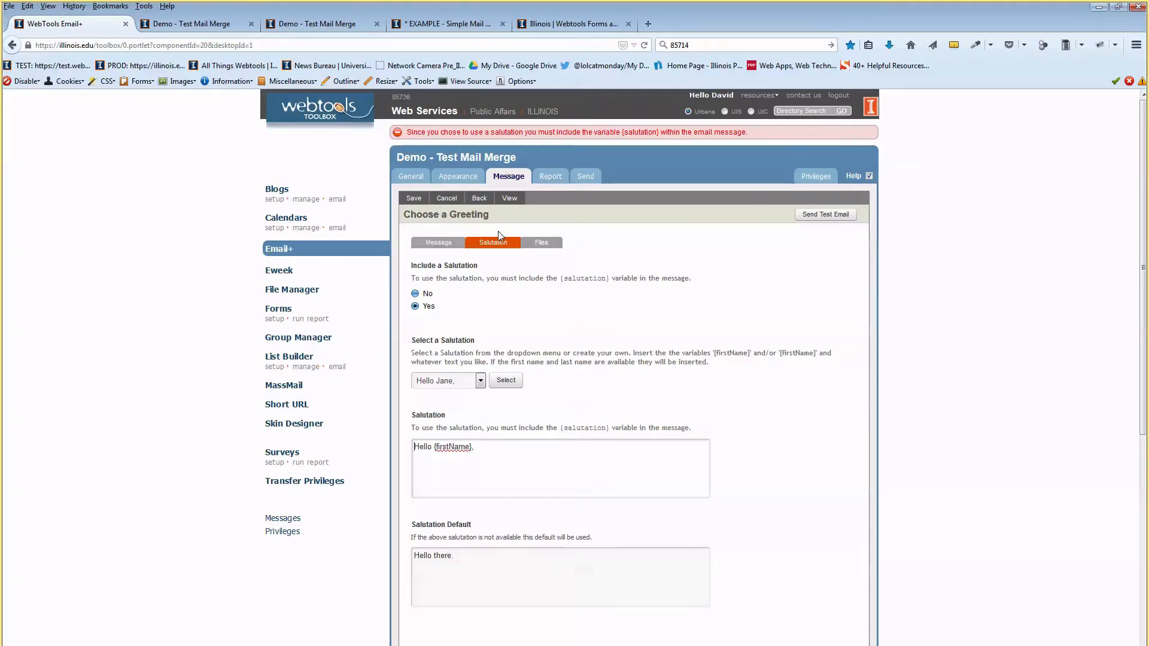
Inspect the {title}, {emailAddress} and {lastName} merge tags in the Content element, then return to Group Manager.
click(438, 245)
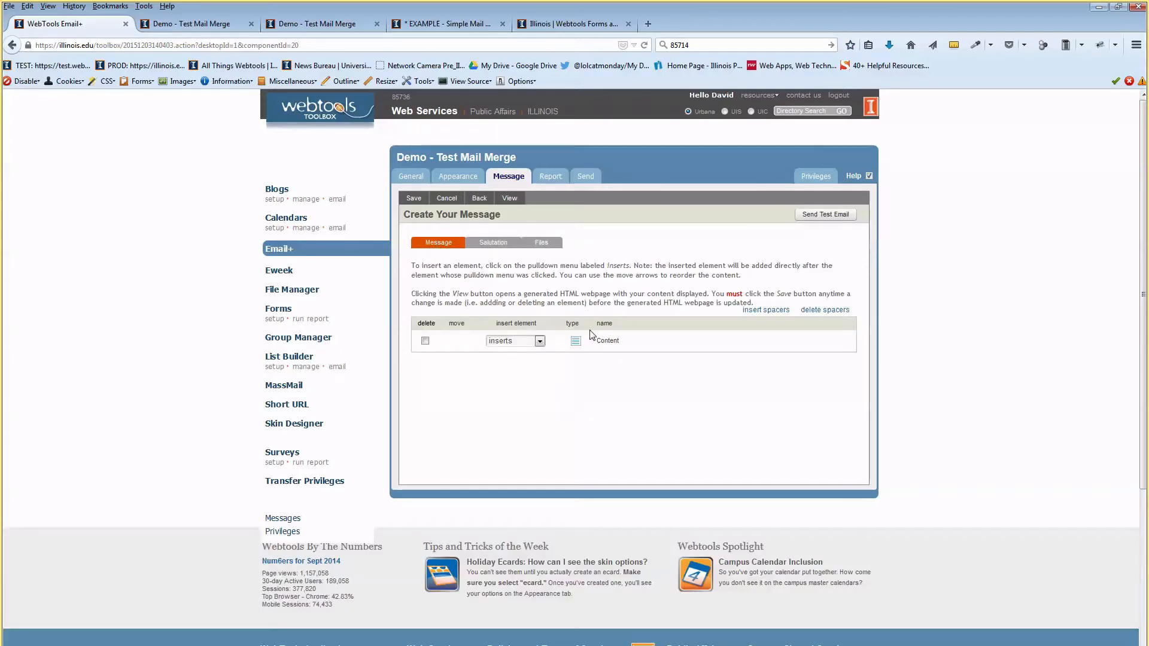
click(607, 340)
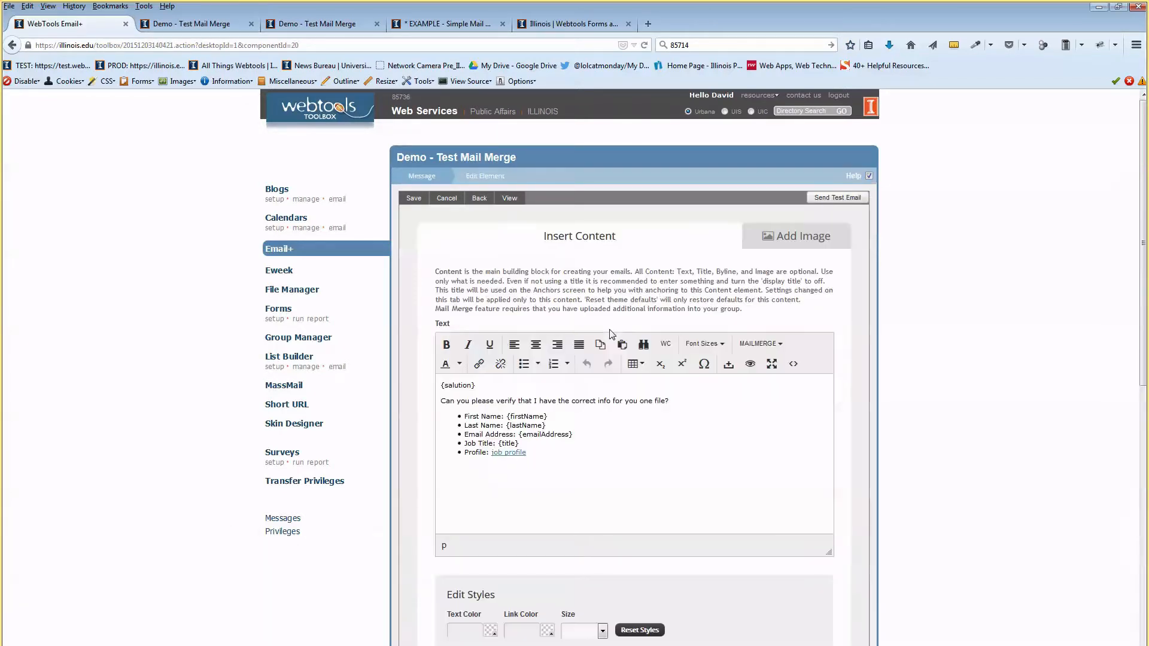
click(580, 440)
key(Right)
key(Right)
key(Right)
key(Right)
drag(522, 443, 507, 446)
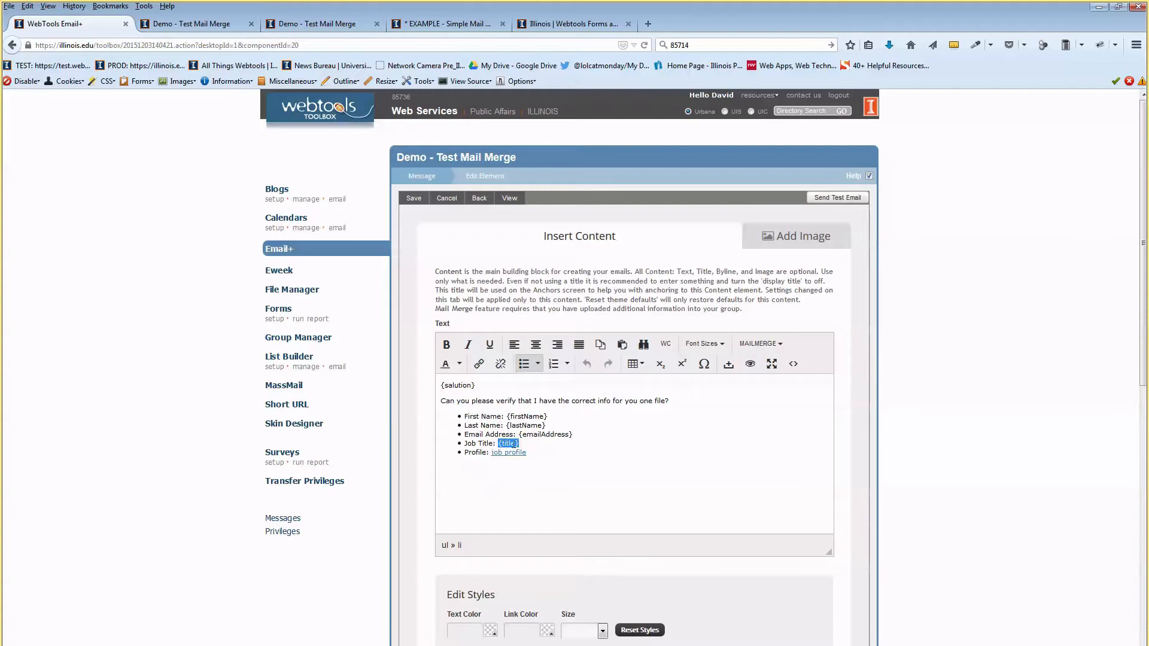
click(513, 444)
scroll(578, 418, down, 7)
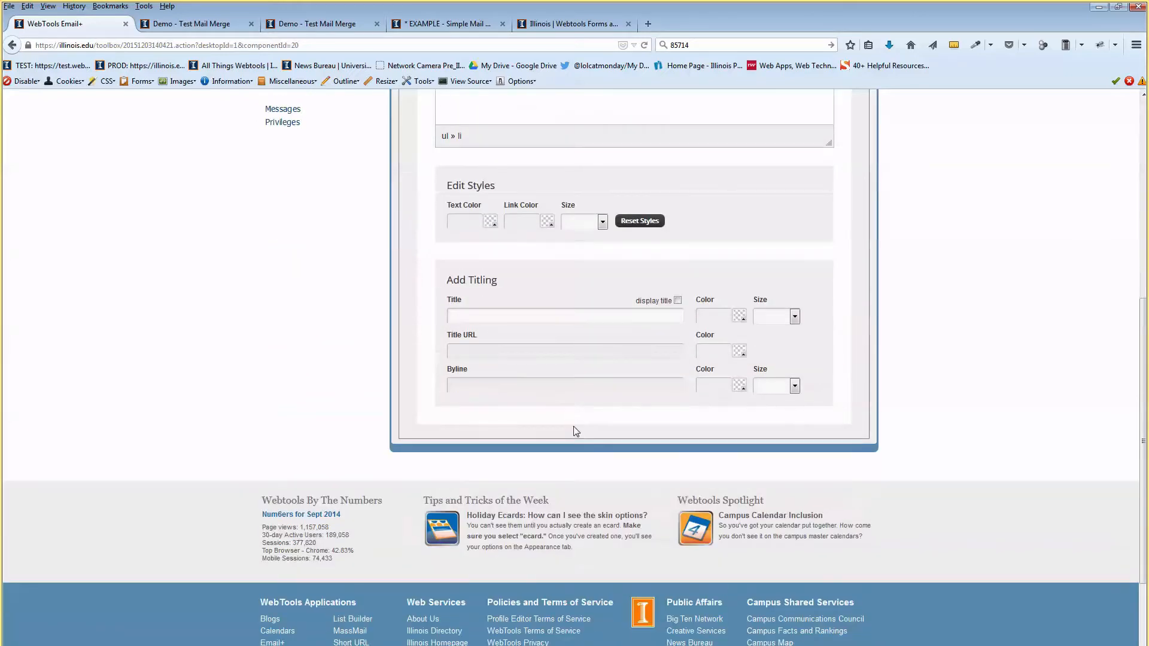
scroll(575, 431, up, 7)
double_click(560, 435)
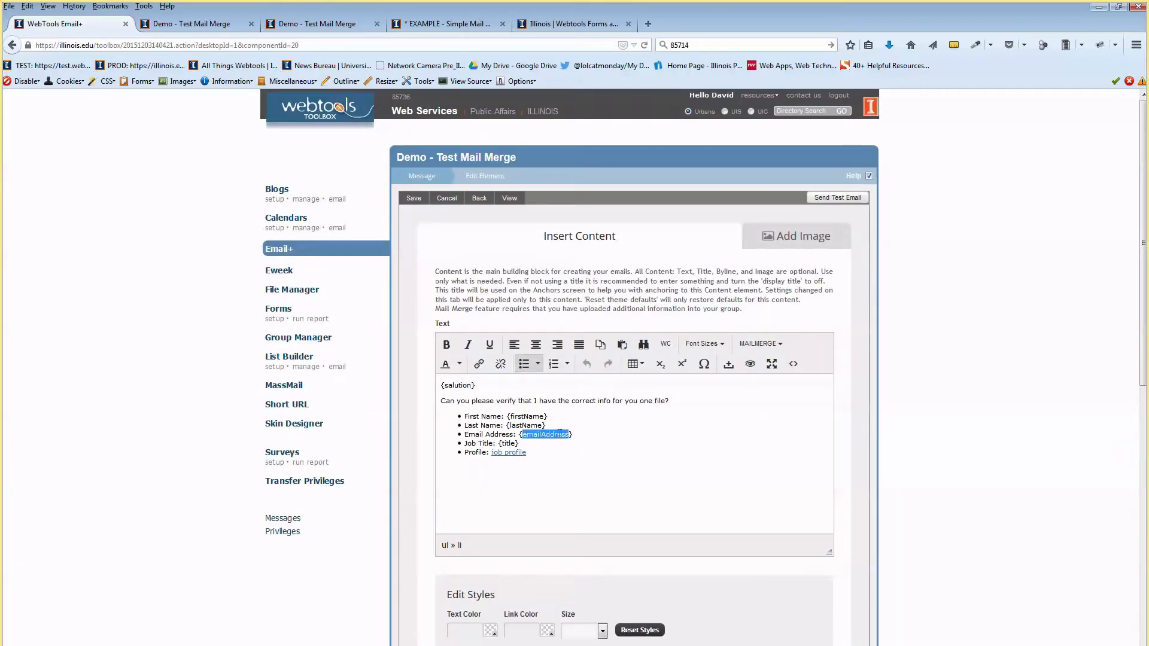
double_click(521, 425)
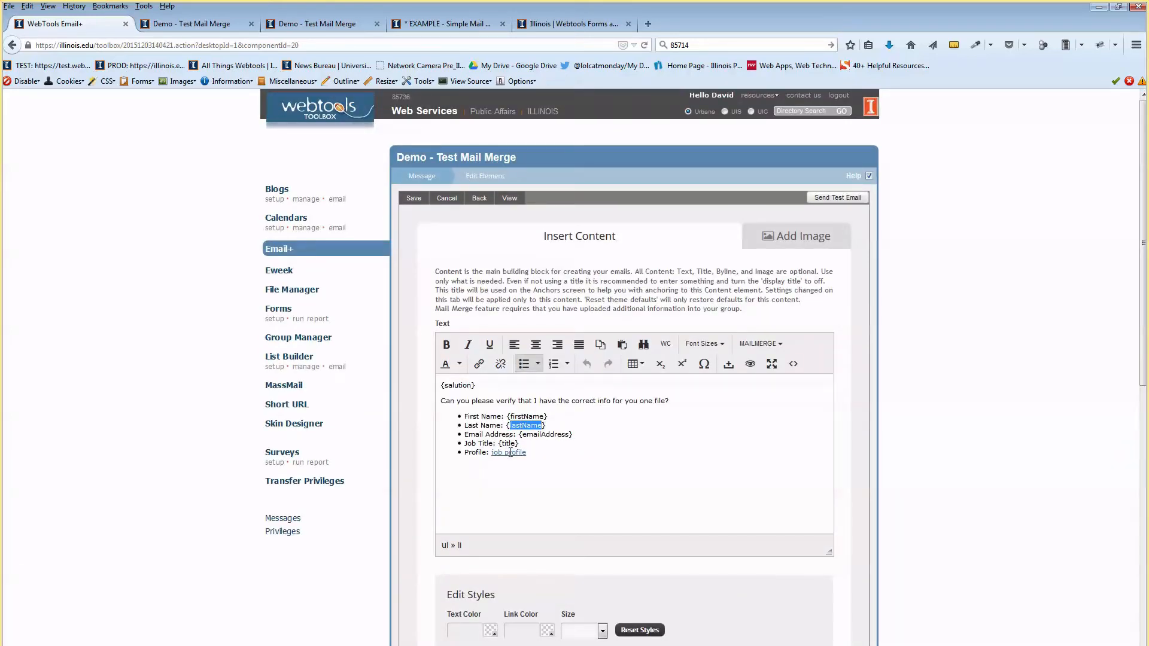
click(586, 444)
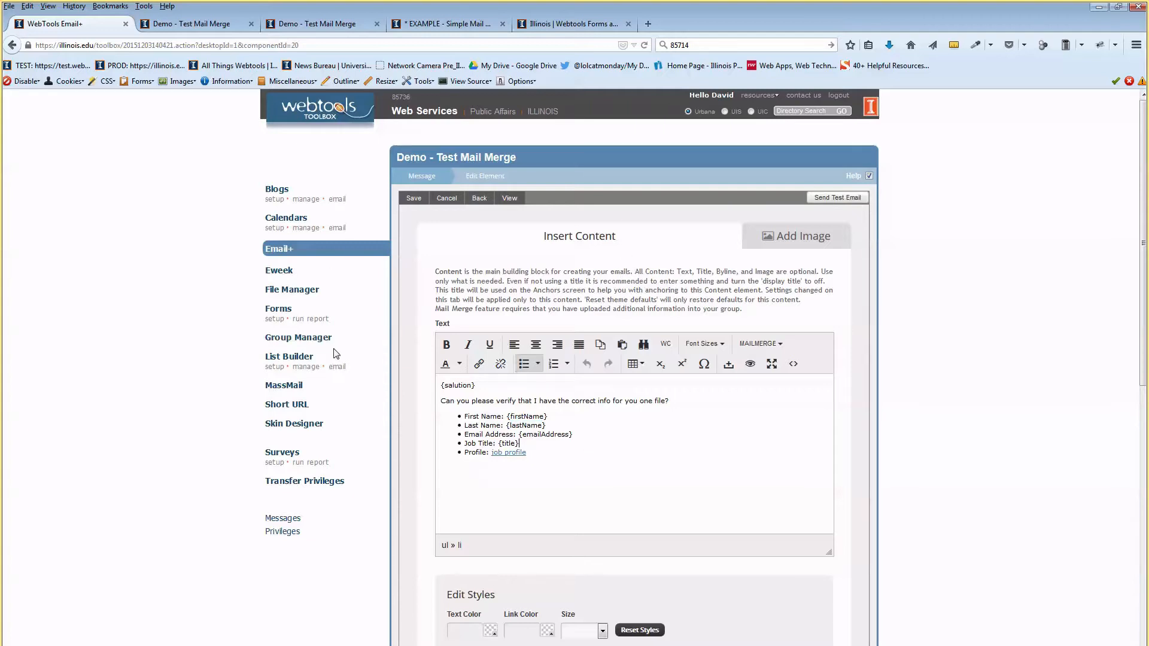
click(303, 338)
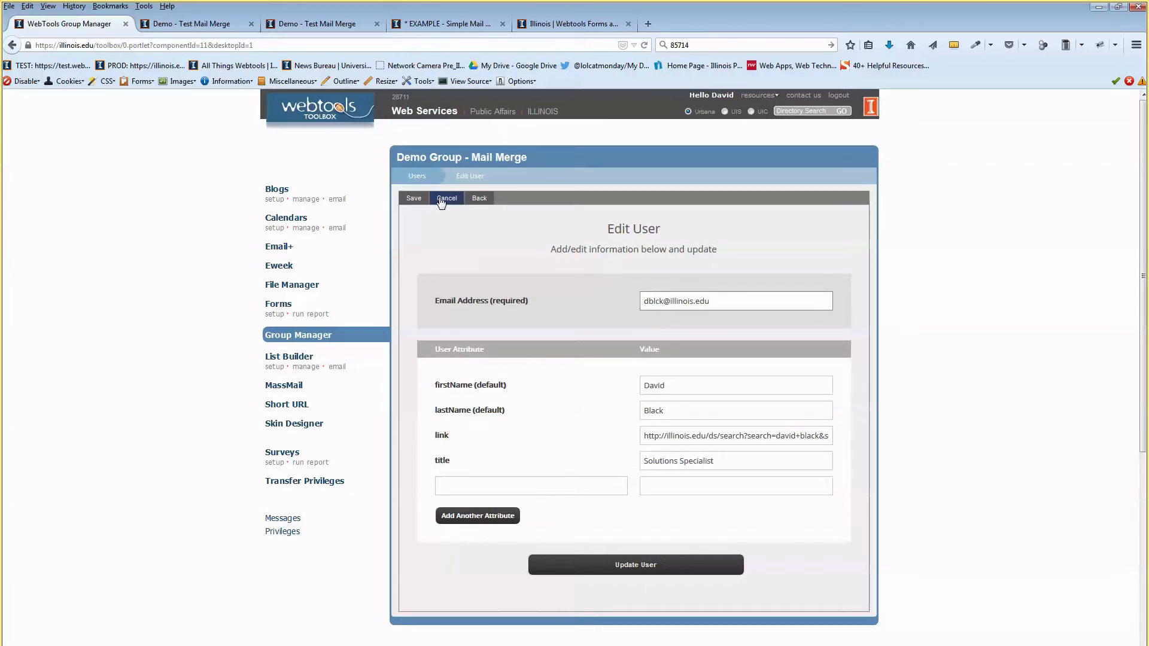
Go back to the Users list and open the Demo Group - Mail Merge Subscription tab.
click(417, 179)
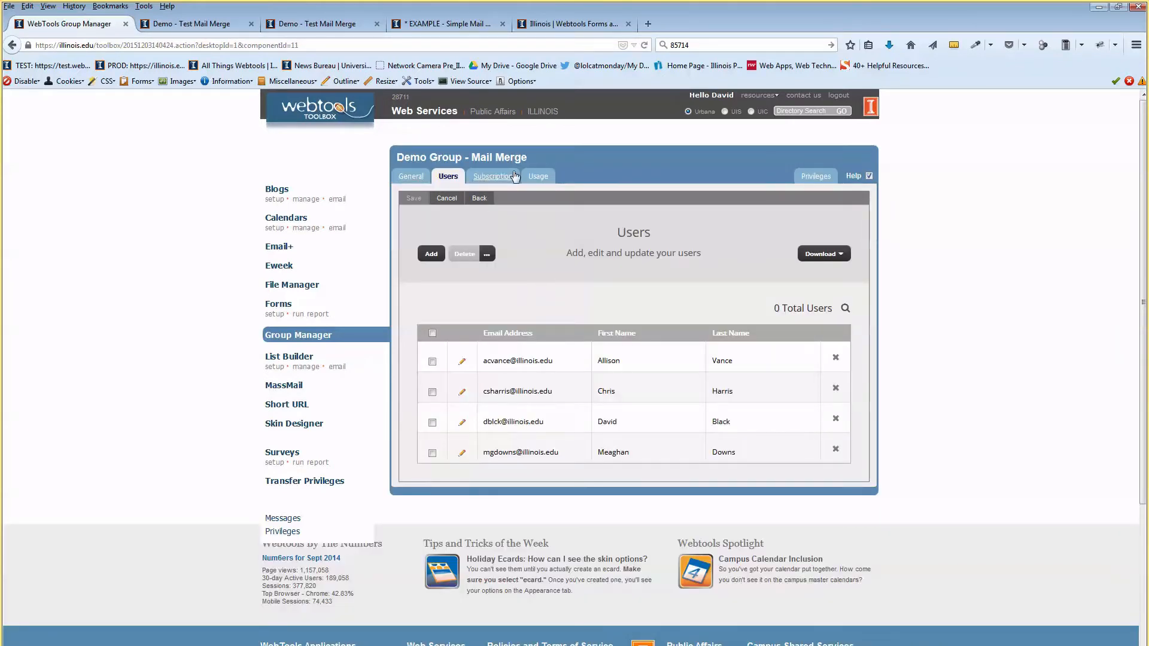
click(485, 179)
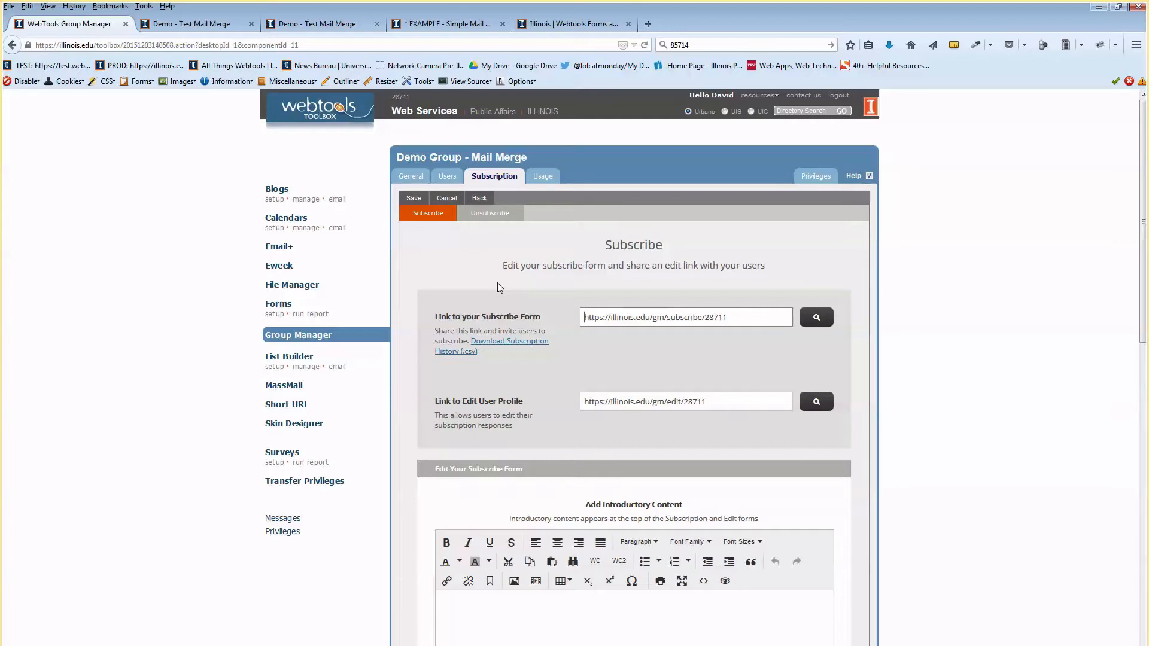
Copy the subscribe form link and load it in a new browser tab.
drag(737, 315, 583, 313)
key(ctrl+c)
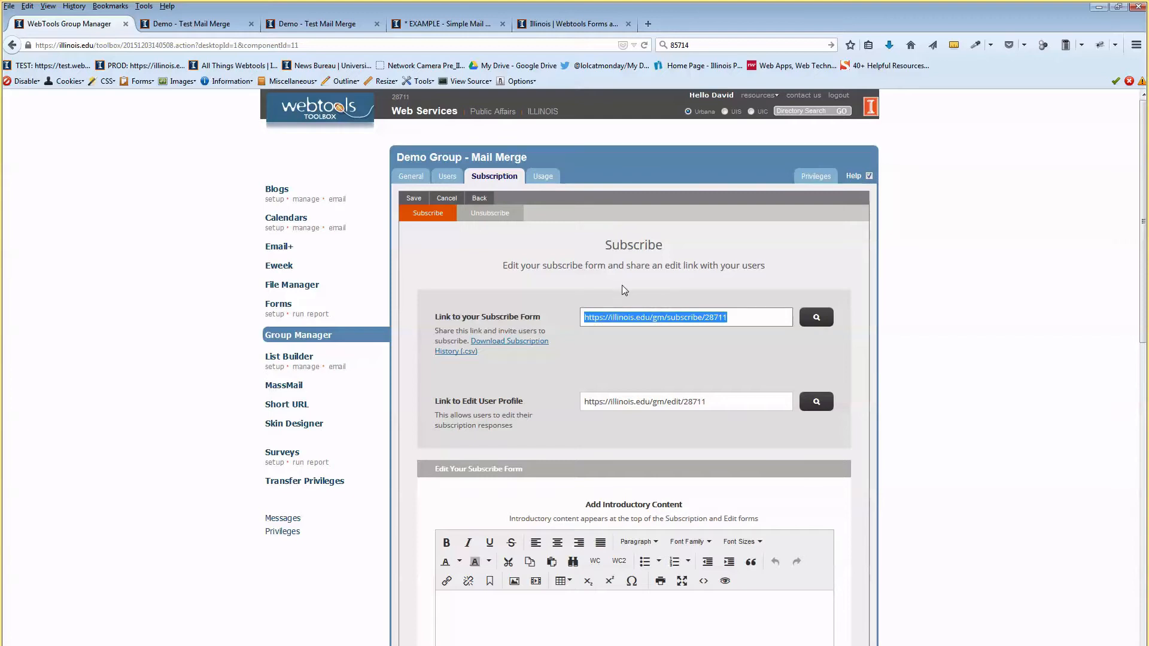
click(628, 312)
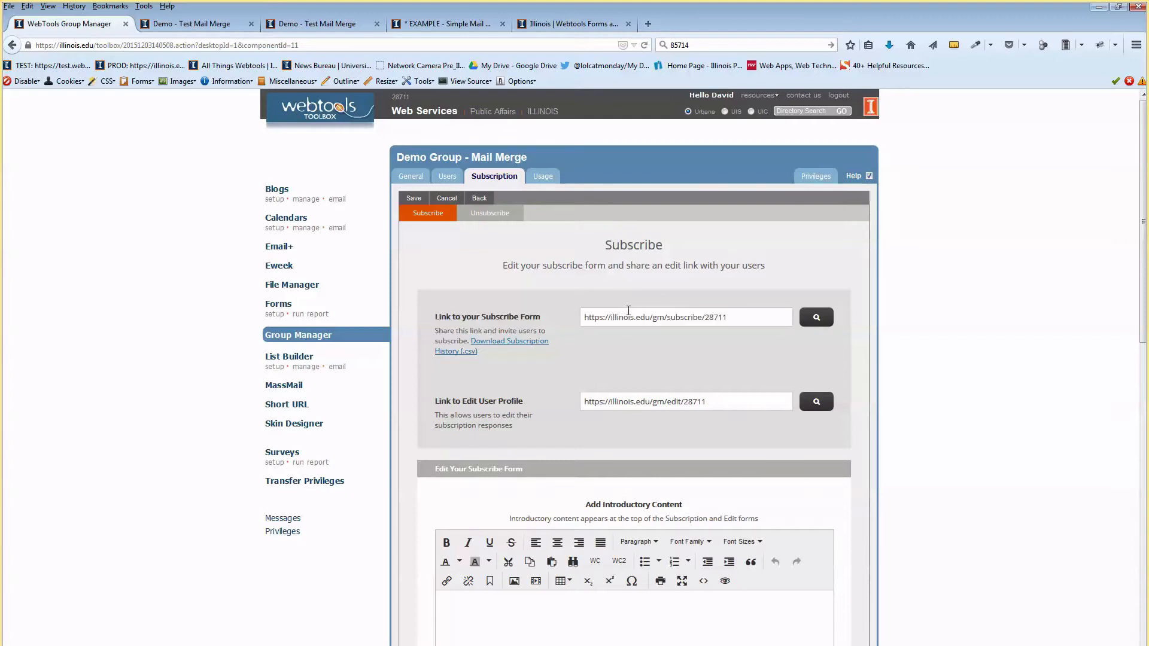
click(647, 23)
key(ctrl+v)
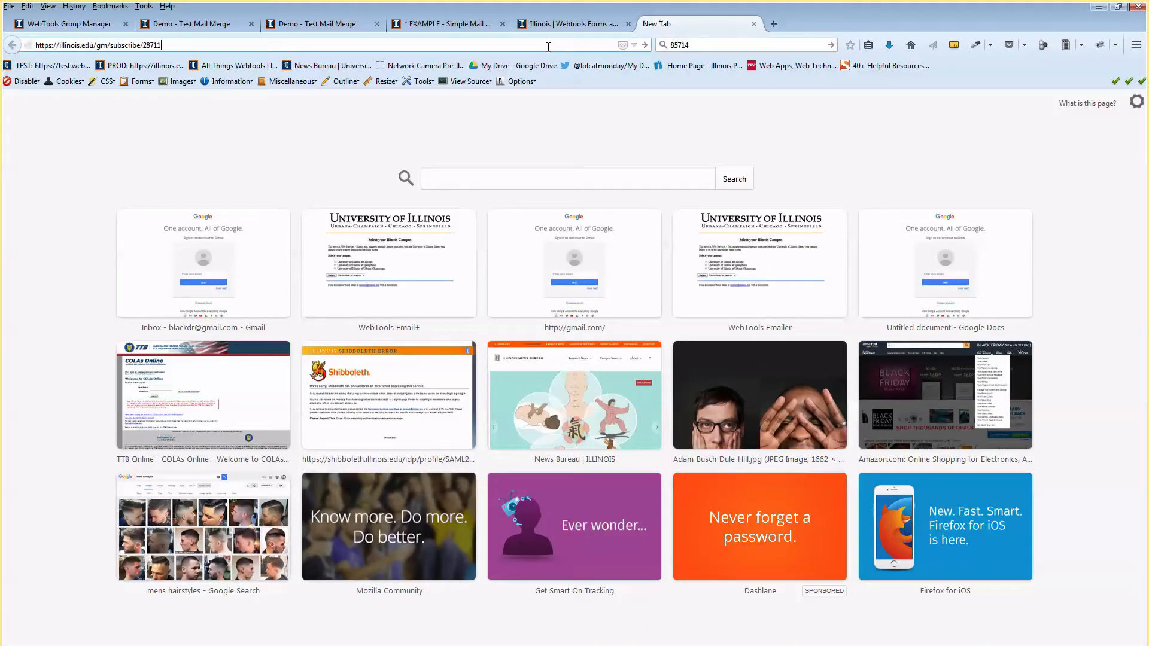
key(Return)
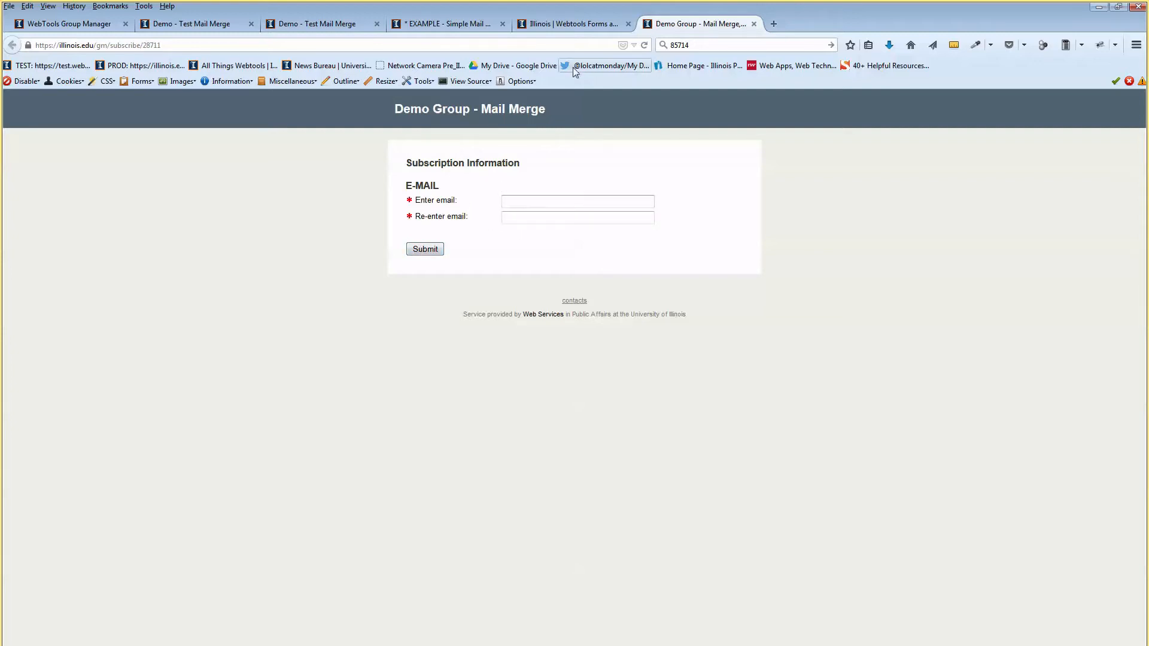
Look over the unsubscribe form link, then return to the subscribe form settings.
click(100, 23)
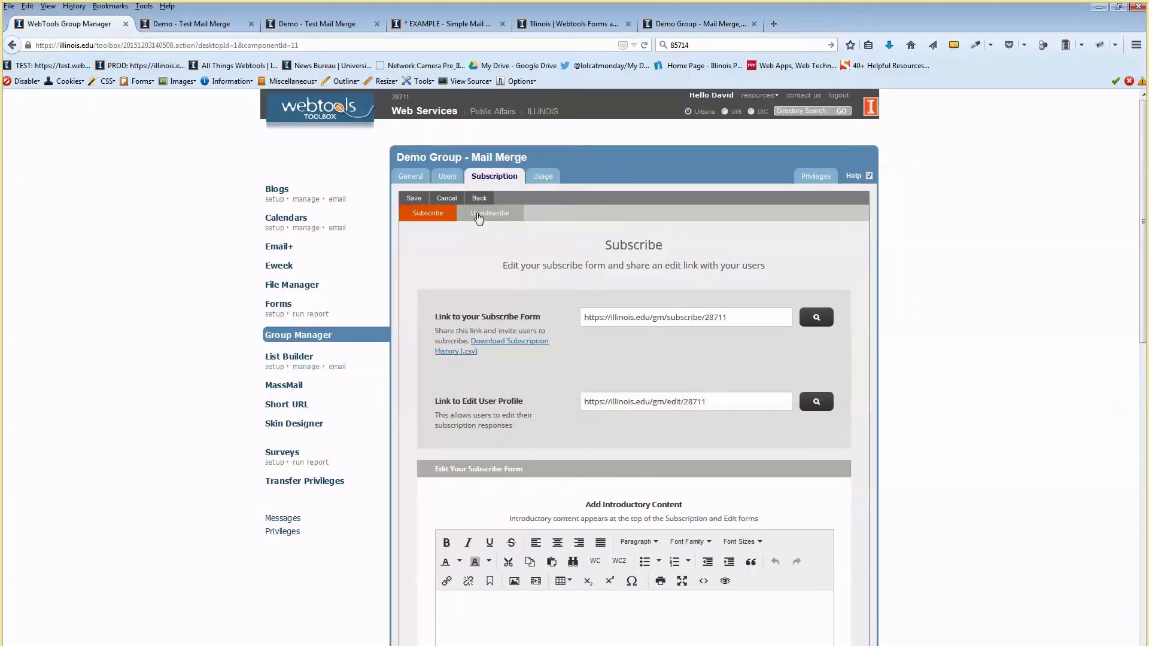
click(491, 218)
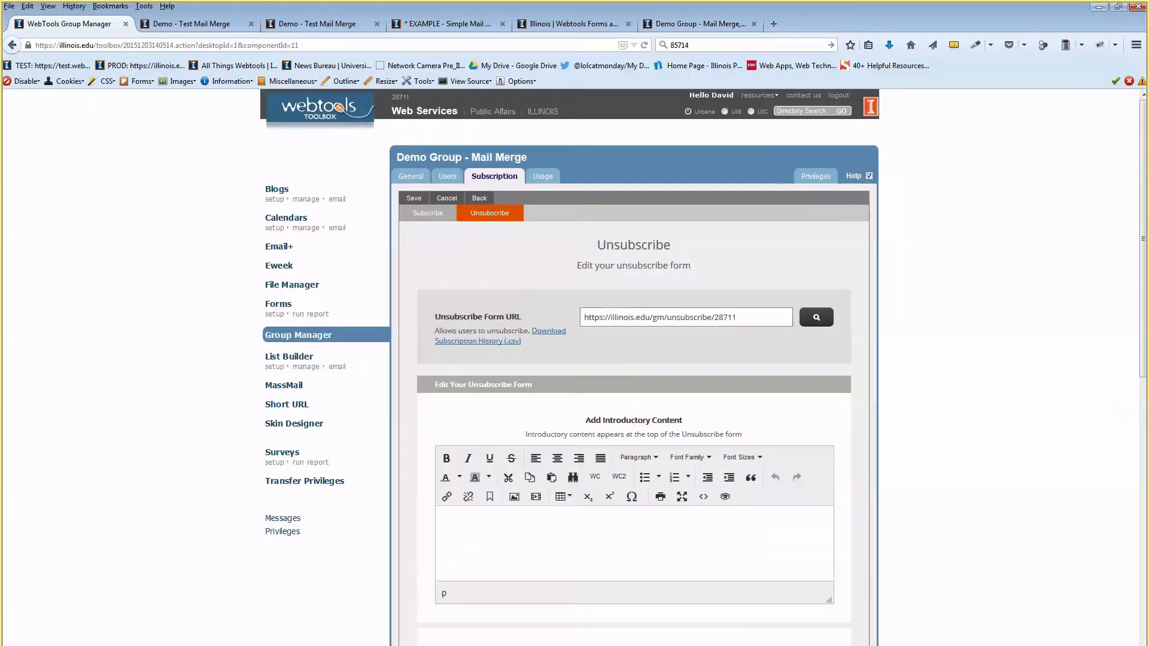
drag(745, 318, 546, 352)
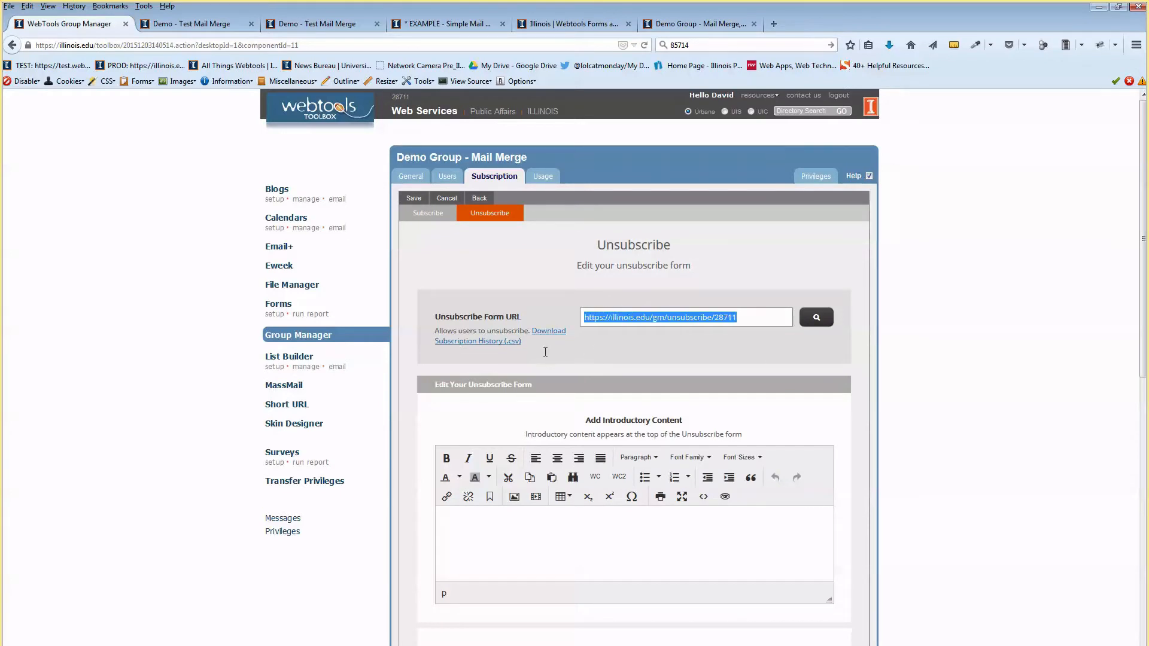
click(630, 342)
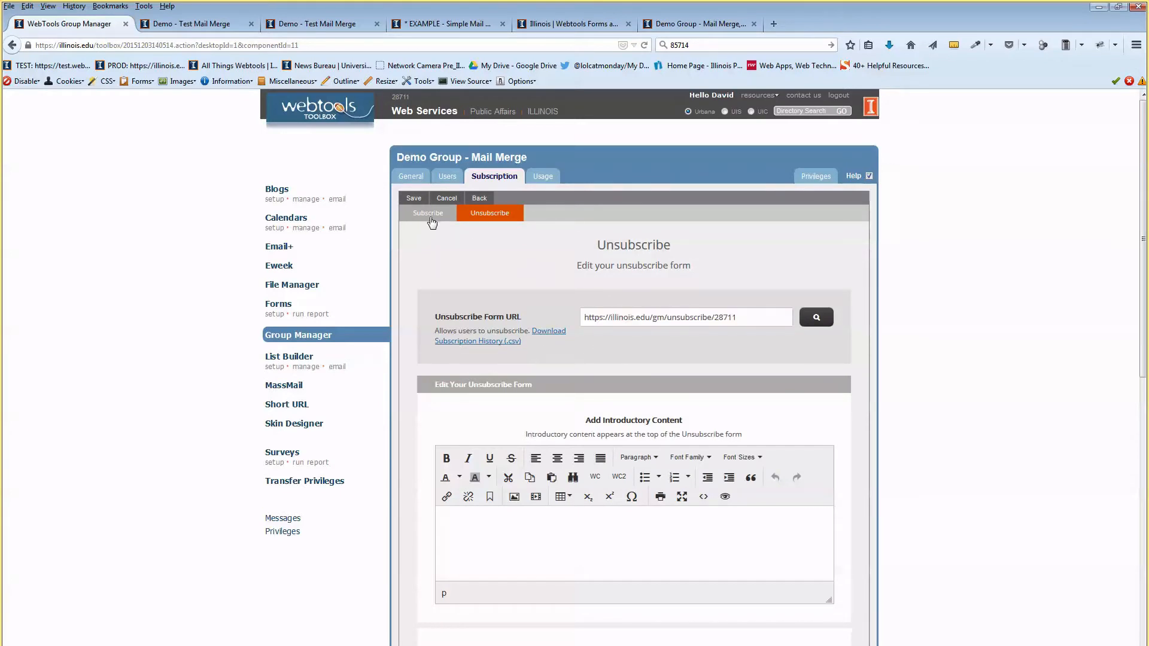
click(430, 217)
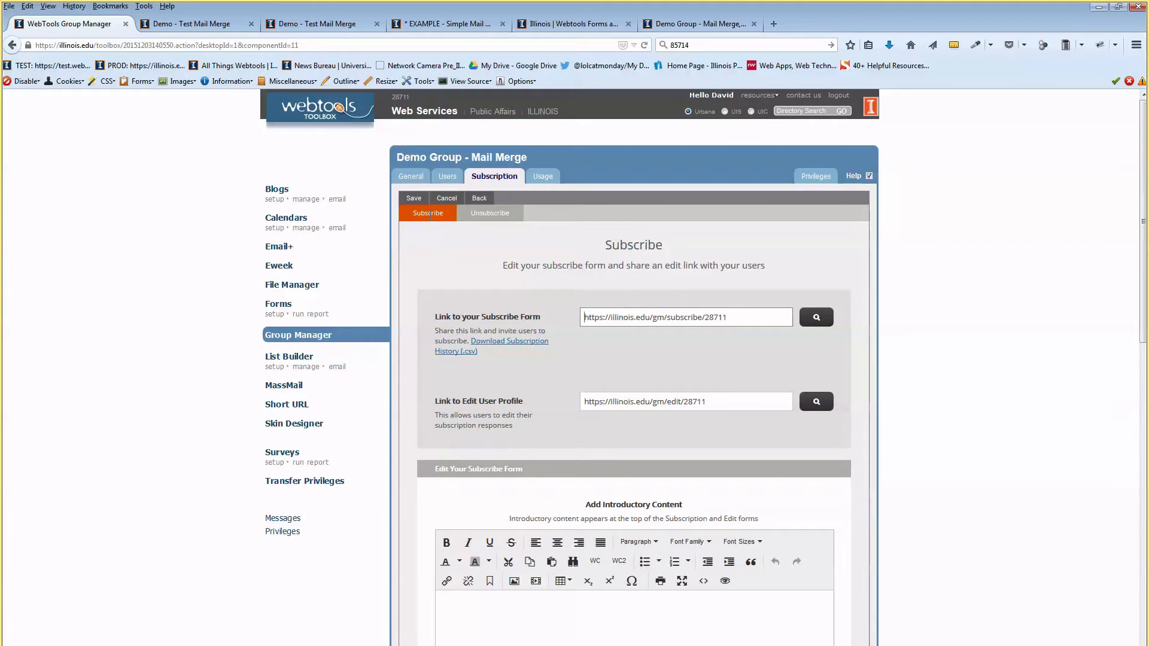
Preview the subscribe form through its magnifier icon, then return to the Group Manager settings.
scroll(507, 268, down, 2)
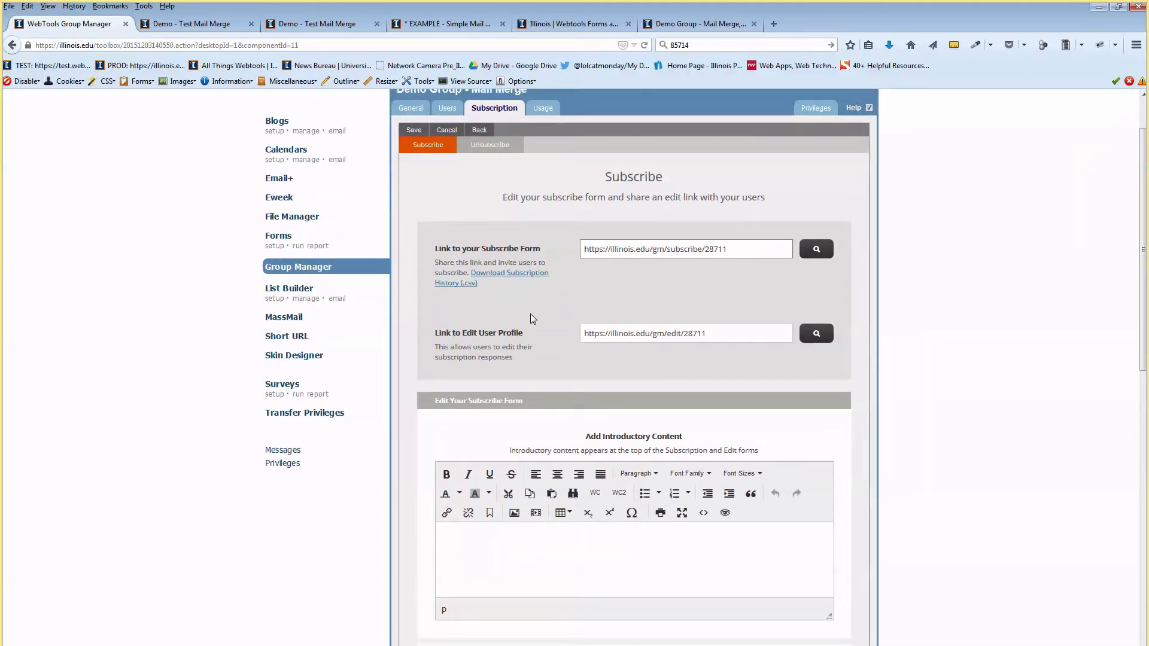
scroll(552, 264, down, 4)
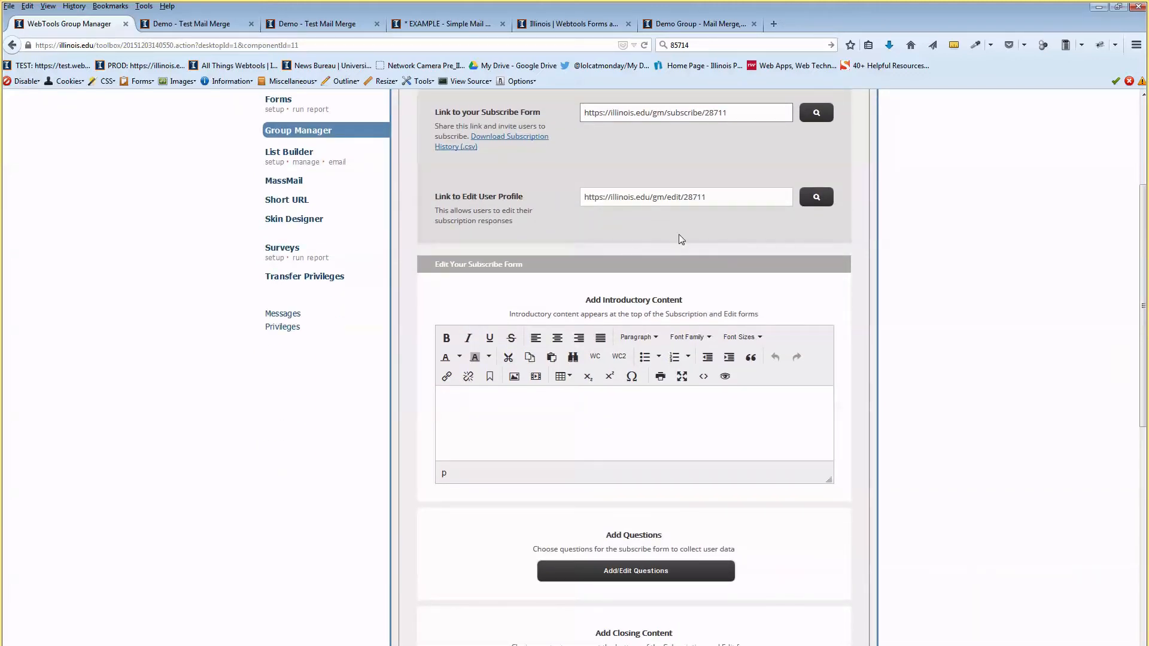
scroll(679, 234, down, 2)
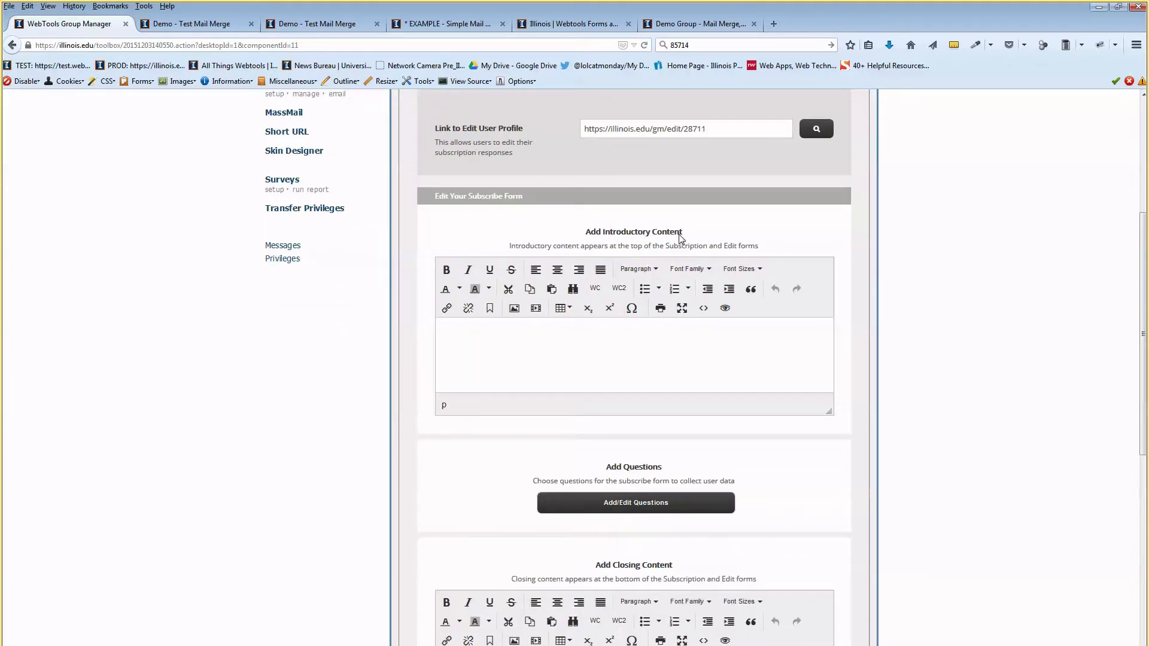
scroll(626, 238, up, 8)
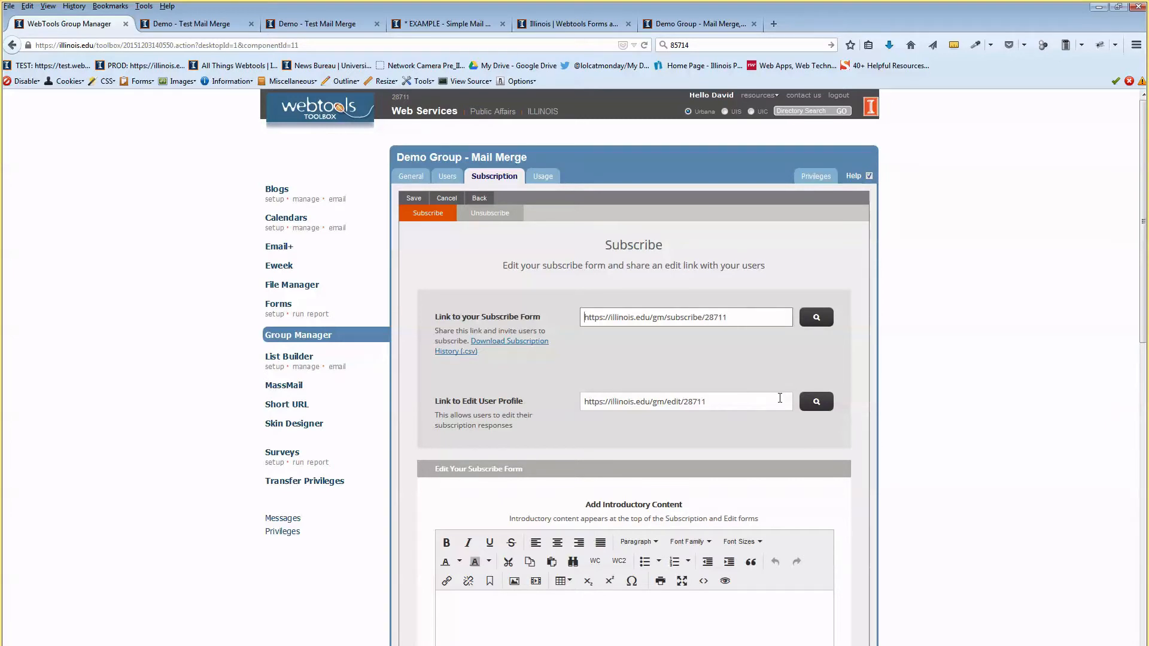
click(816, 317)
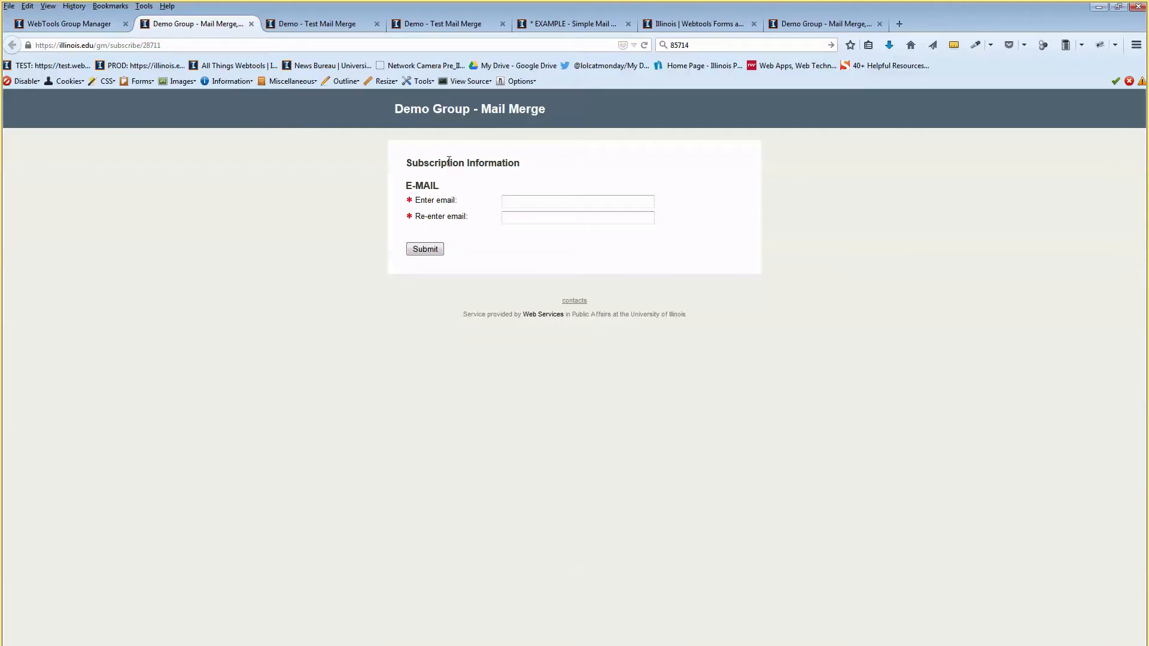
drag(449, 161, 448, 193)
click(499, 186)
click(108, 24)
scroll(712, 365, down, 7)
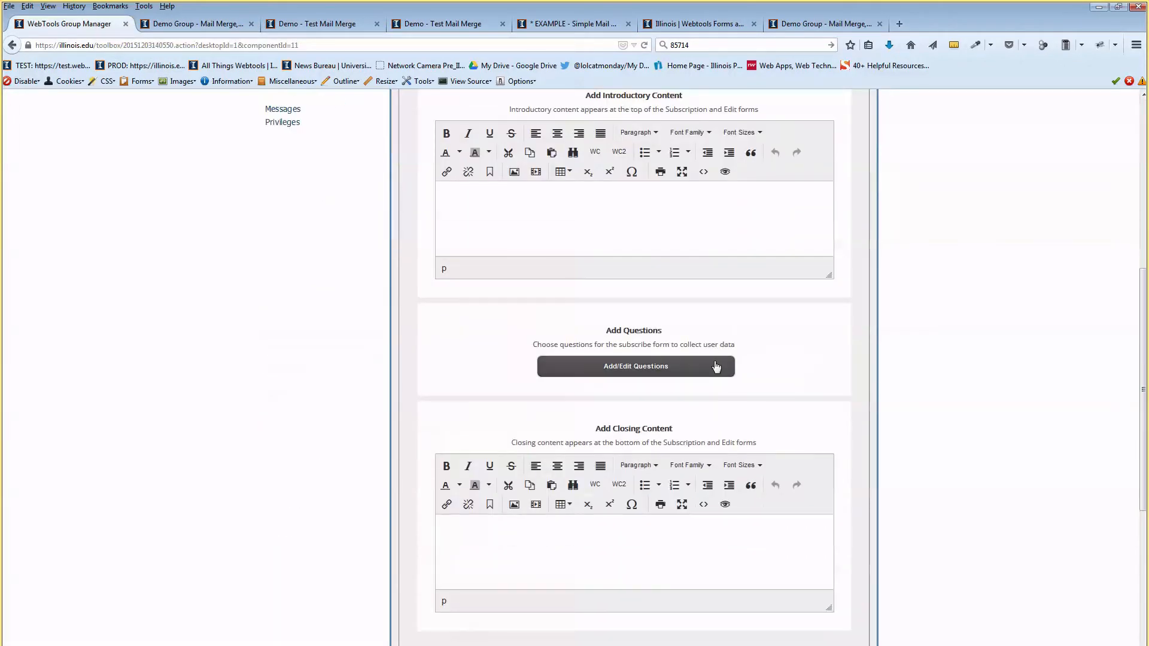
In Add/Edit Questions, mark six questions from Name to Alumni Share as Optional and save.
click(623, 374)
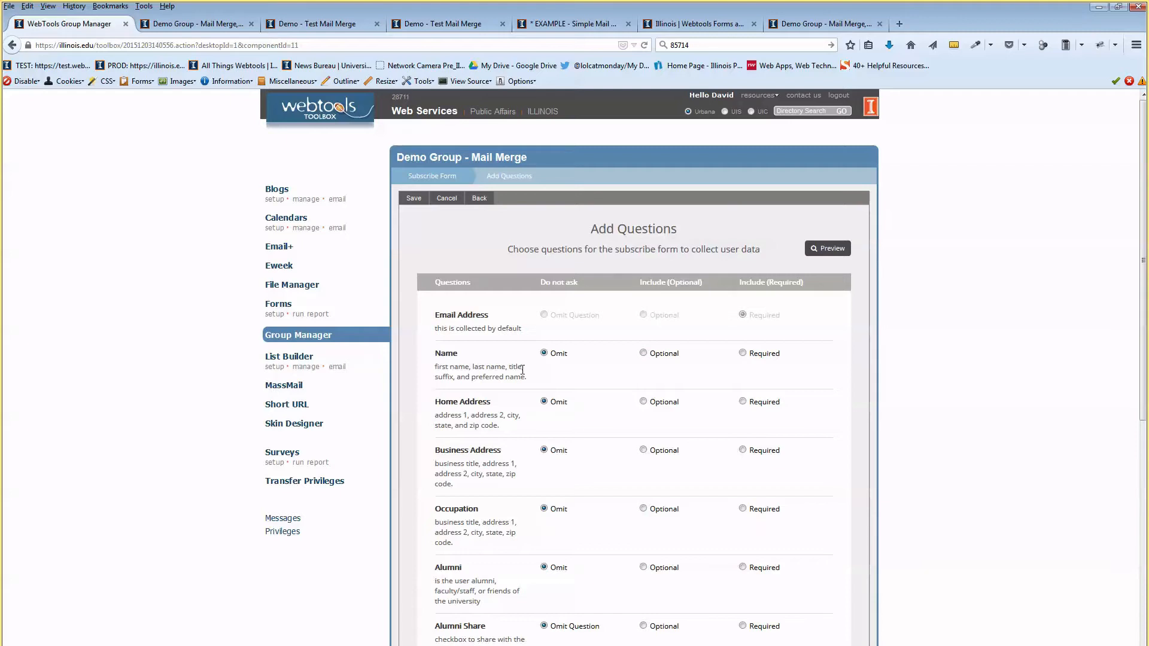
click(643, 353)
click(643, 401)
click(643, 450)
click(644, 509)
scroll(651, 447, down, 2)
click(643, 431)
click(644, 489)
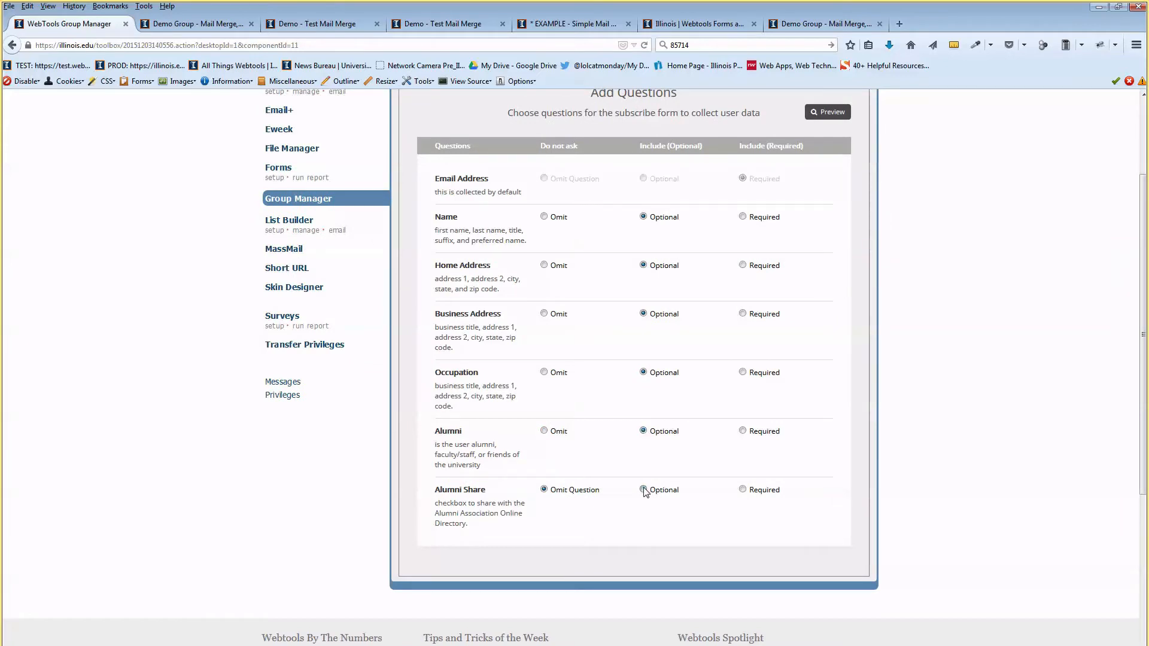
scroll(631, 359, up, 1)
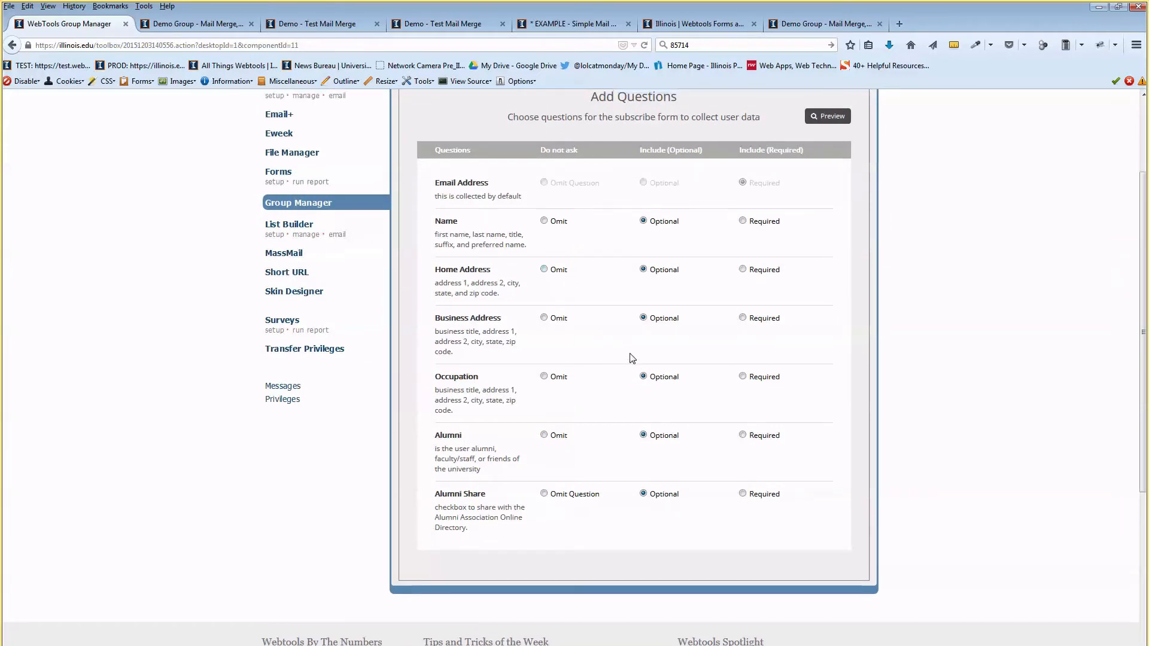
click(413, 131)
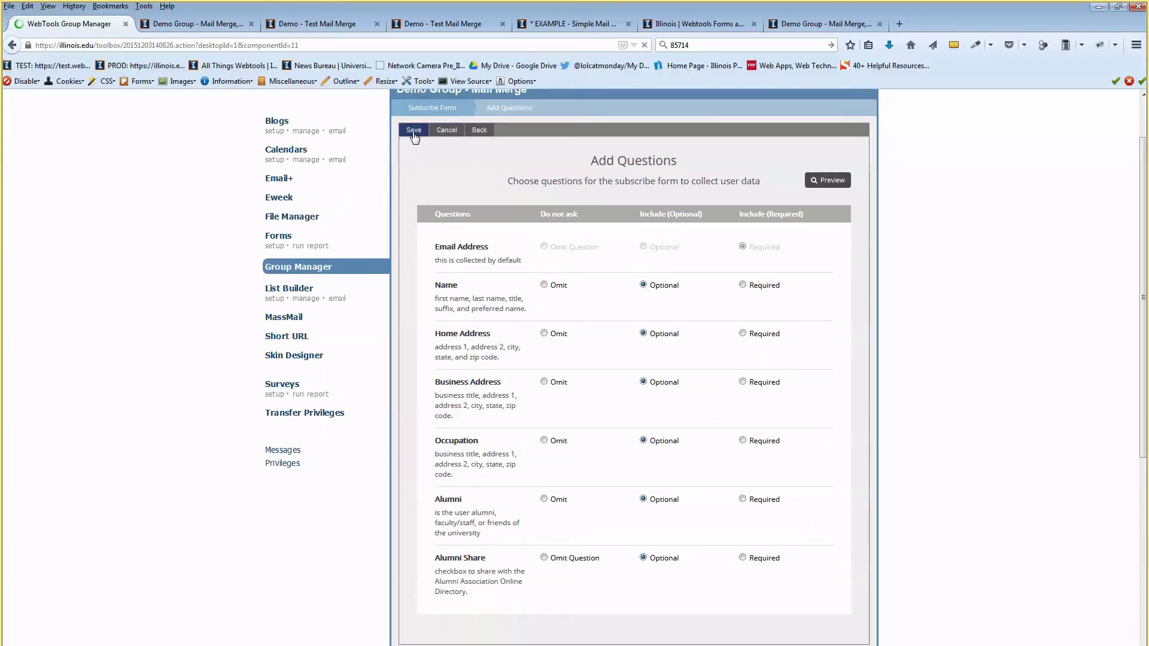
Reload the subscribe form preview to see the new optional questions.
click(202, 24)
key(F5)
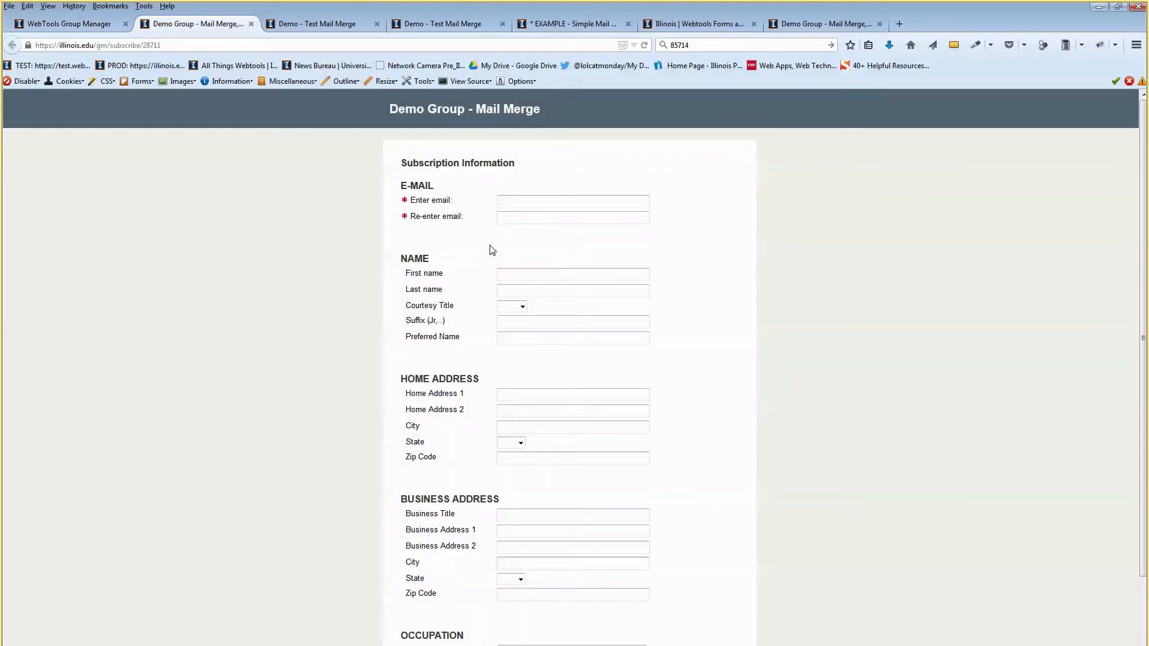
scroll(482, 248, down, 1)
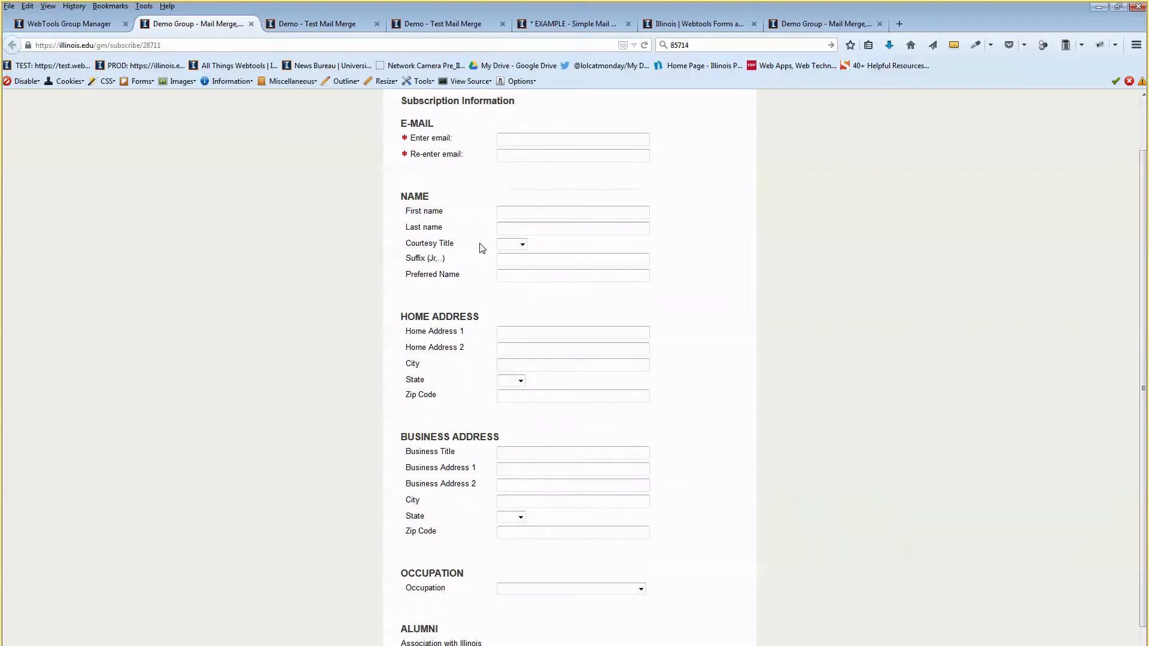
drag(423, 207, 432, 238)
scroll(443, 264, down, 2)
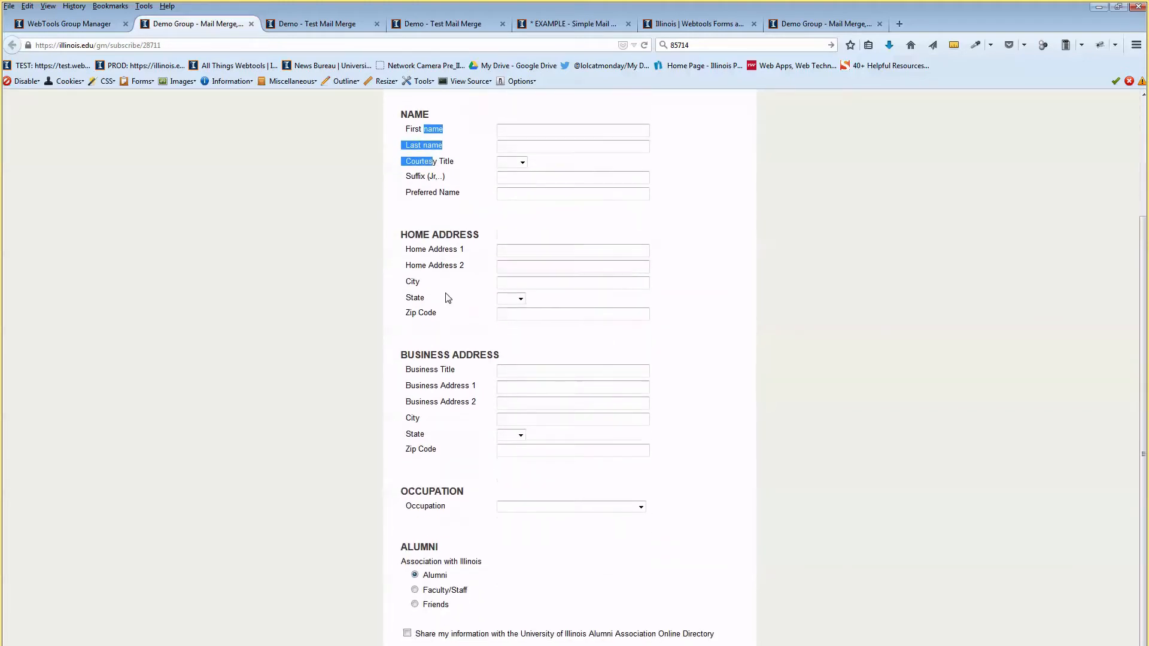
scroll(446, 312, down, 1)
scroll(437, 474, up, 3)
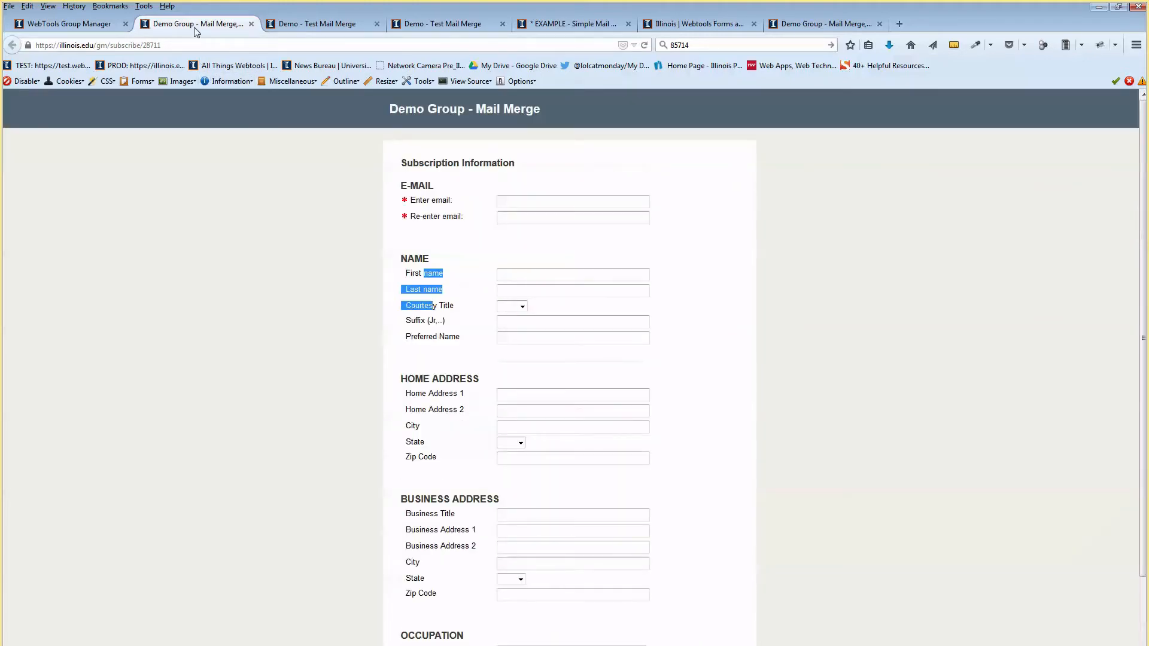
Back in the question settings, toggle Name to Required and return it to Optional.
click(111, 24)
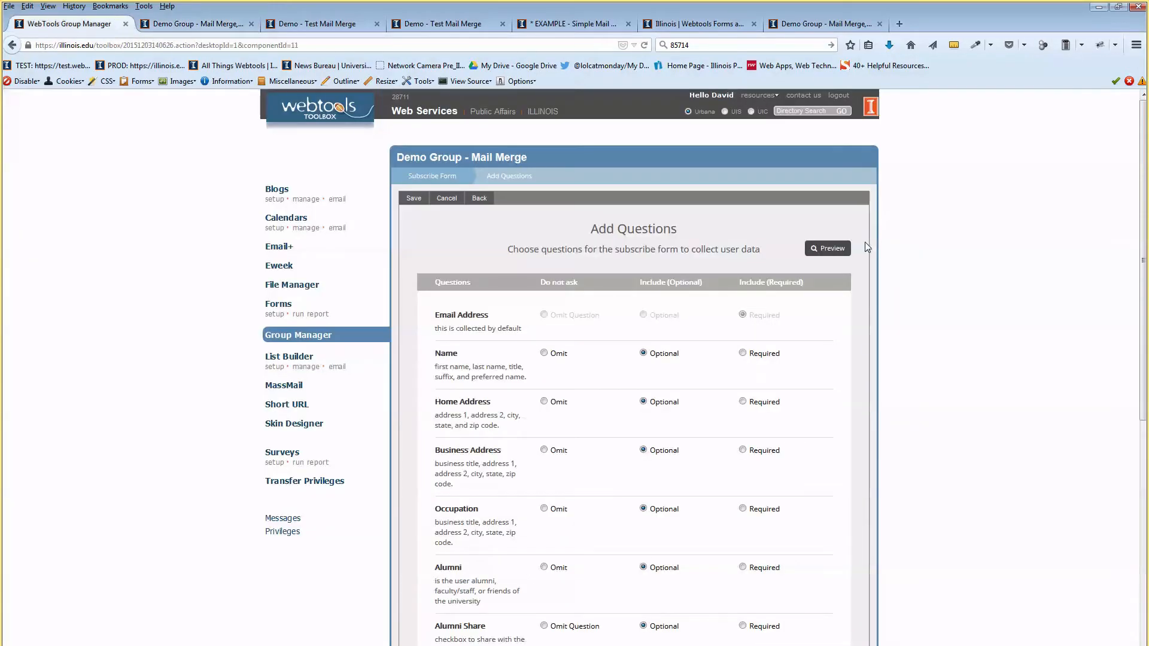
click(742, 354)
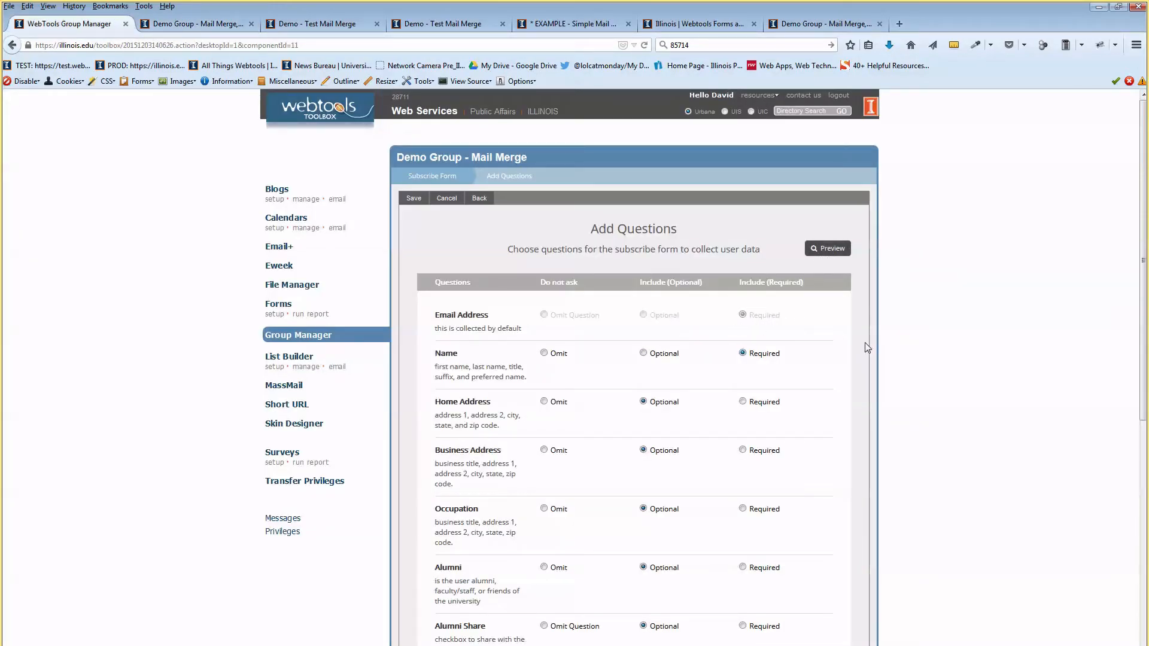
click(643, 353)
drag(621, 250, 620, 239)
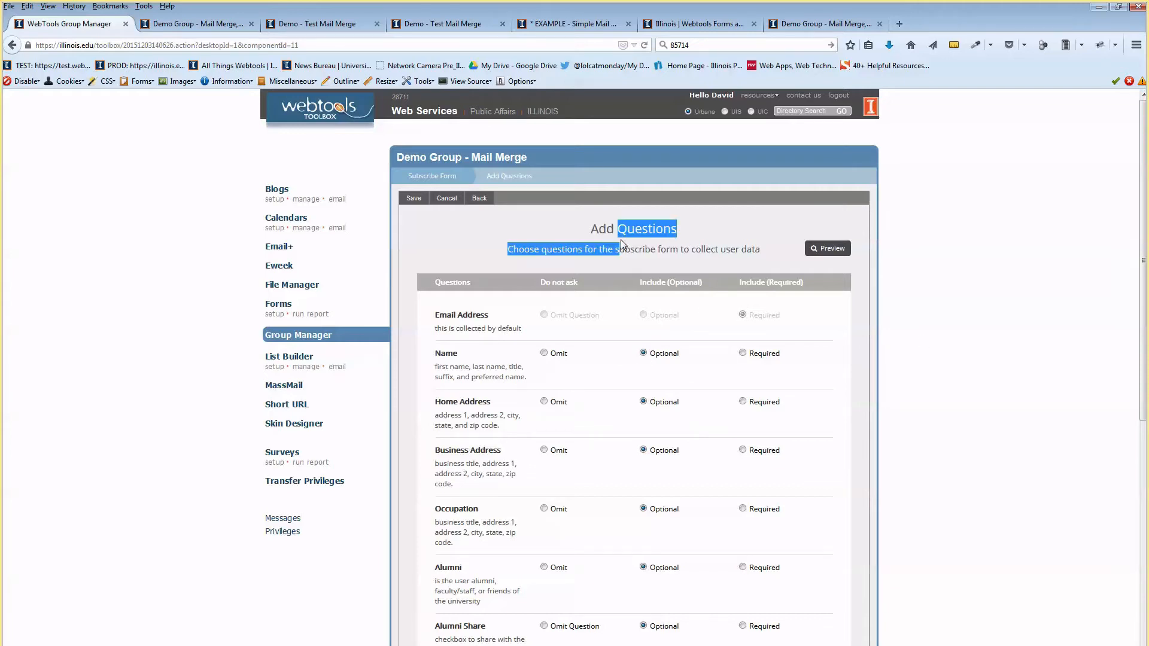
click(518, 214)
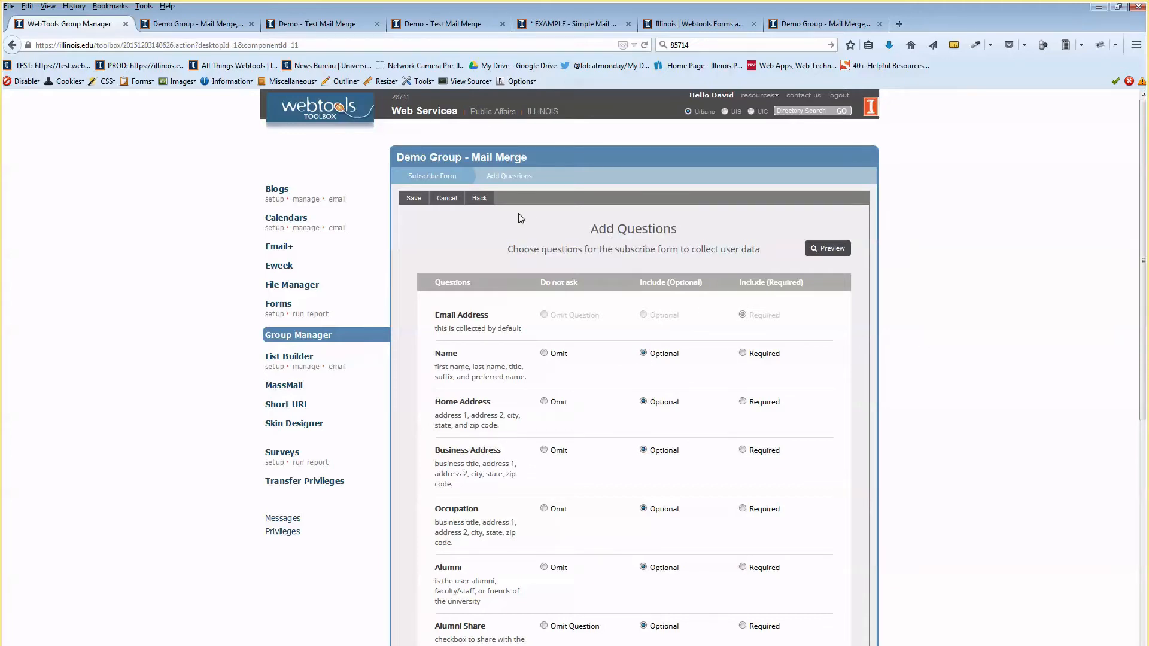
Return to the subscribe form settings and open the Link to Edit User Profile page in a new tab.
click(424, 178)
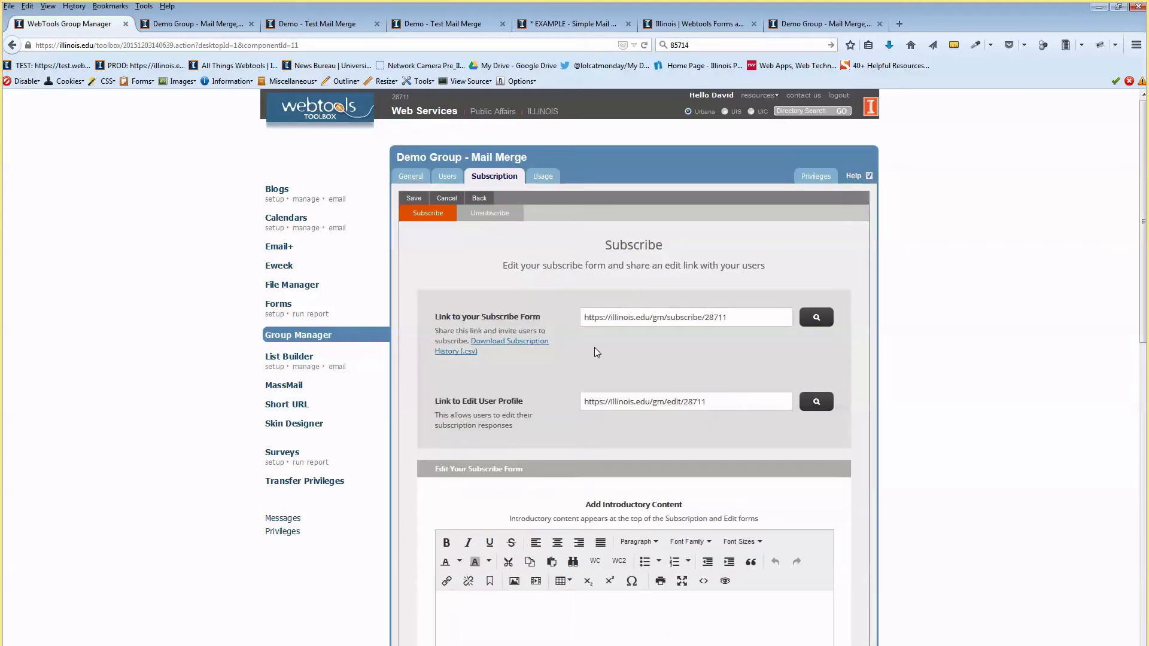
scroll(566, 332, down, 2)
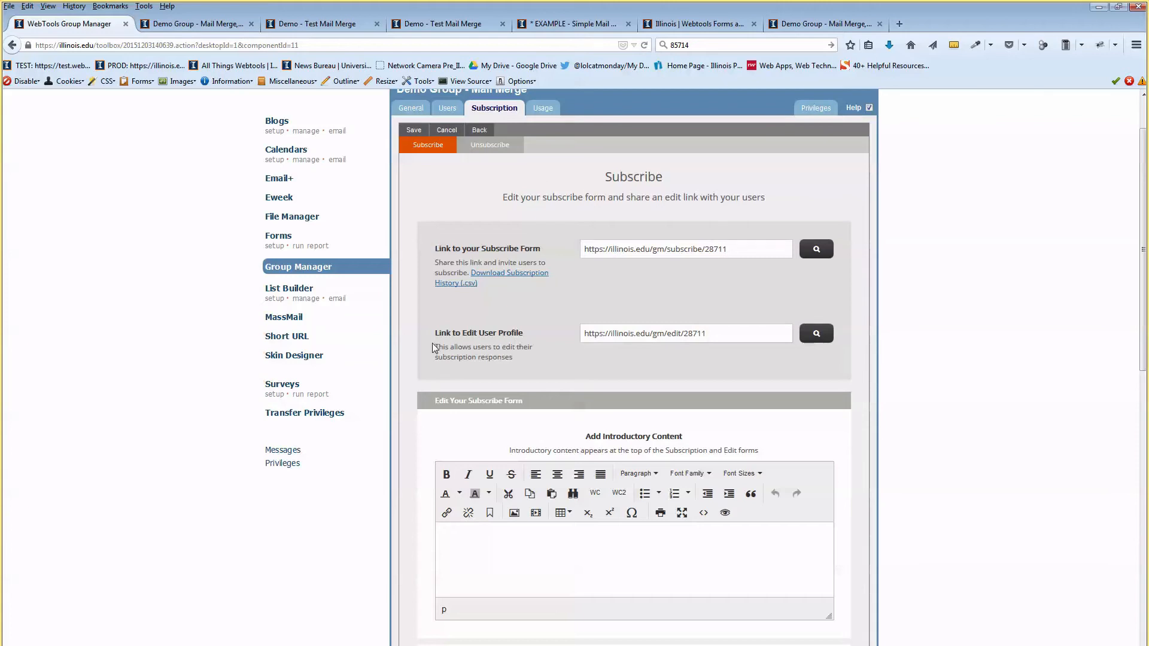
drag(445, 340, 480, 341)
click(507, 346)
click(825, 337)
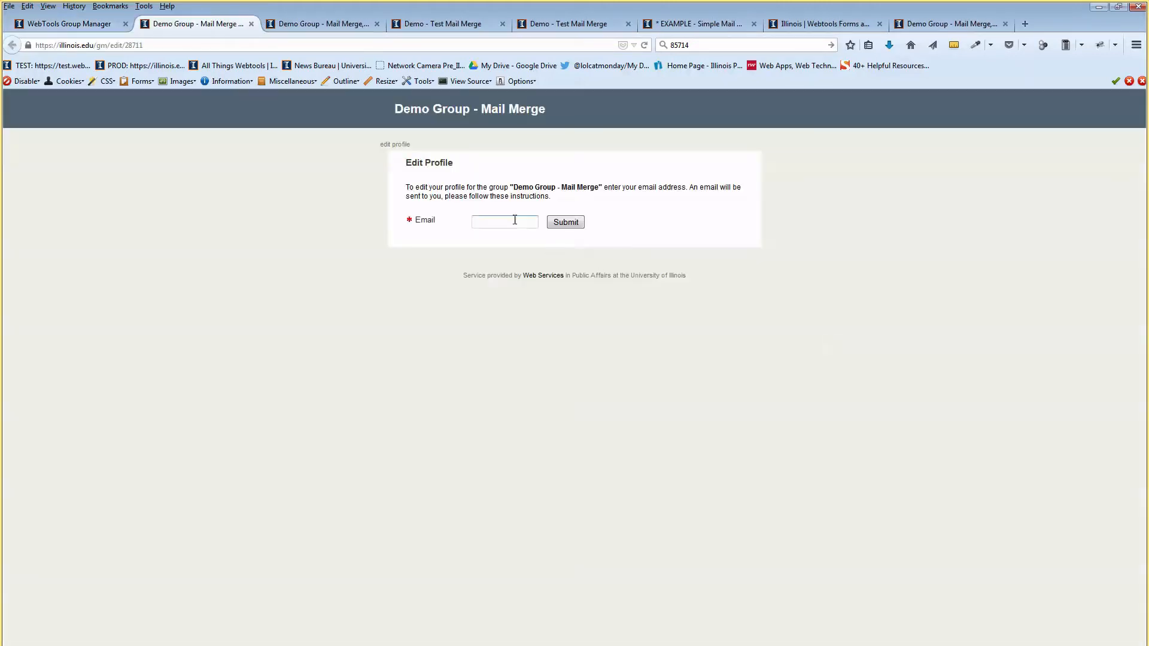
drag(483, 187, 548, 187)
drag(641, 189, 679, 190)
click(96, 24)
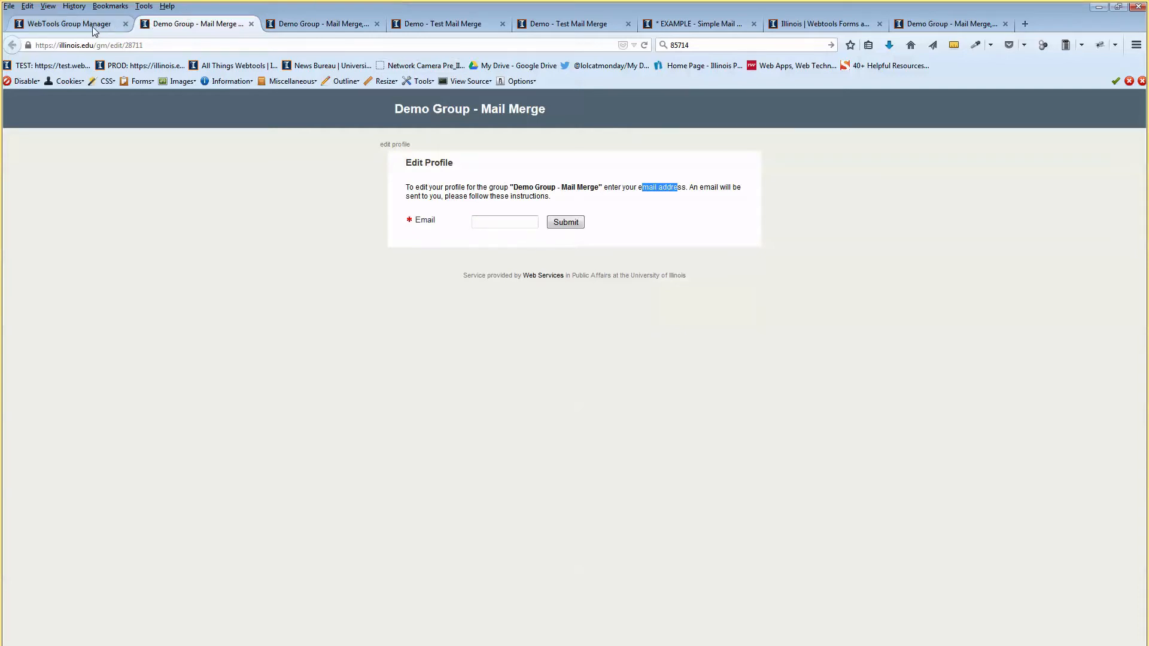
Enter 'Intro contren' as introductory and 'Closing content' as closing text, then save.
scroll(570, 321, down, 3)
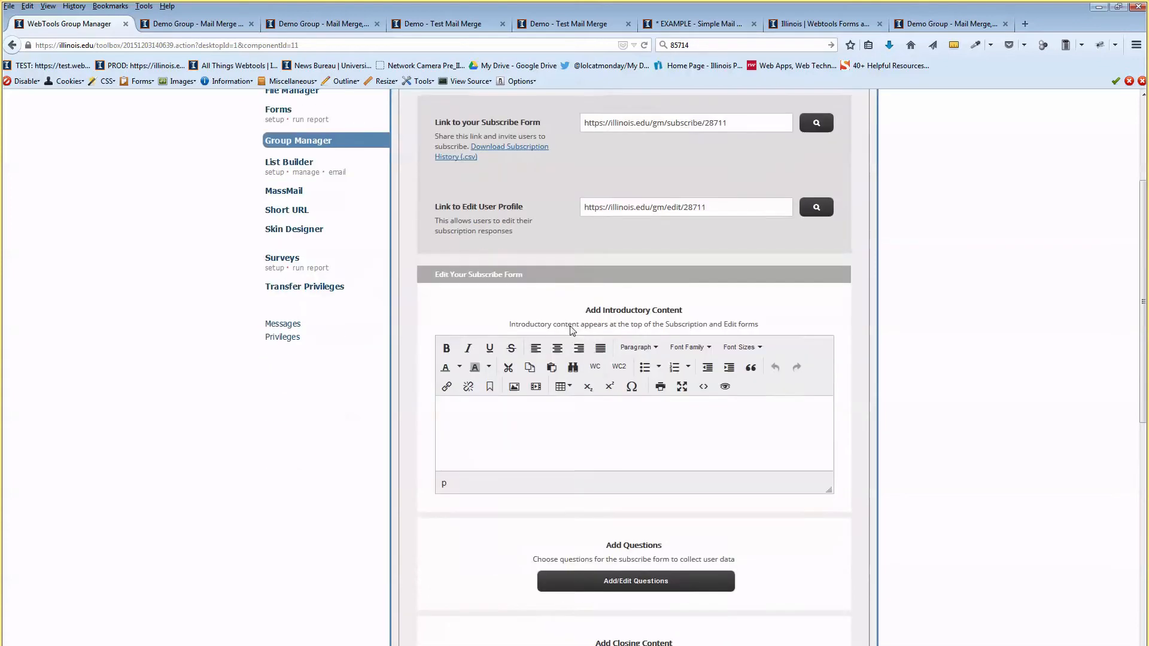
click(615, 397)
text(Intro)
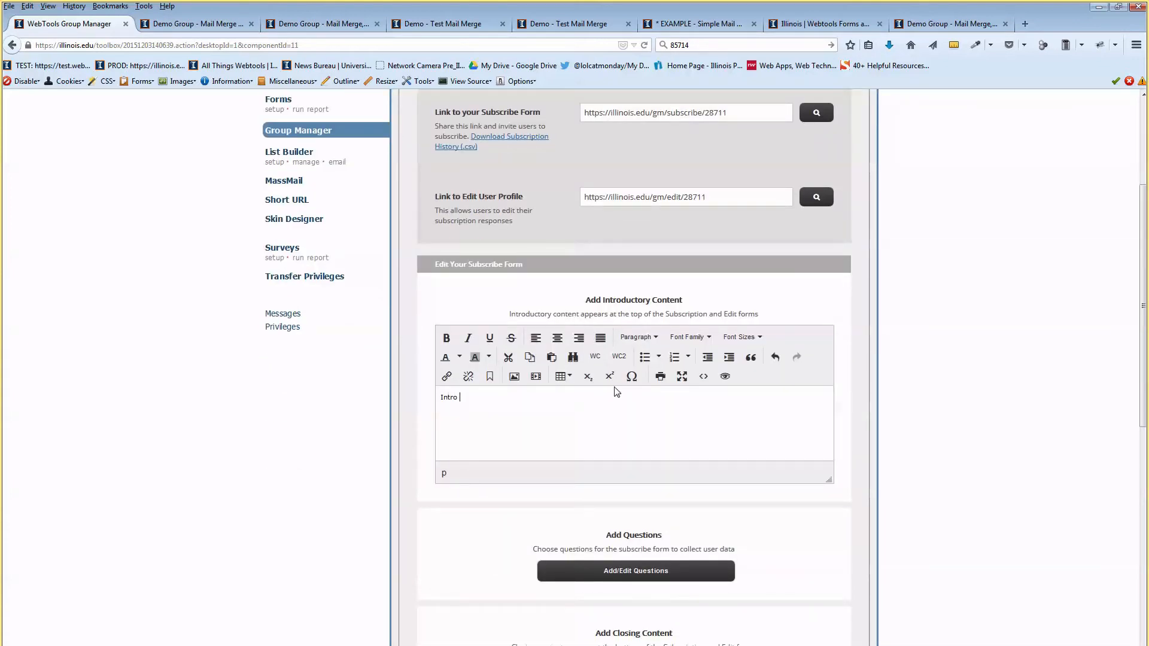
text( contrent)
scroll(617, 392, down, 5)
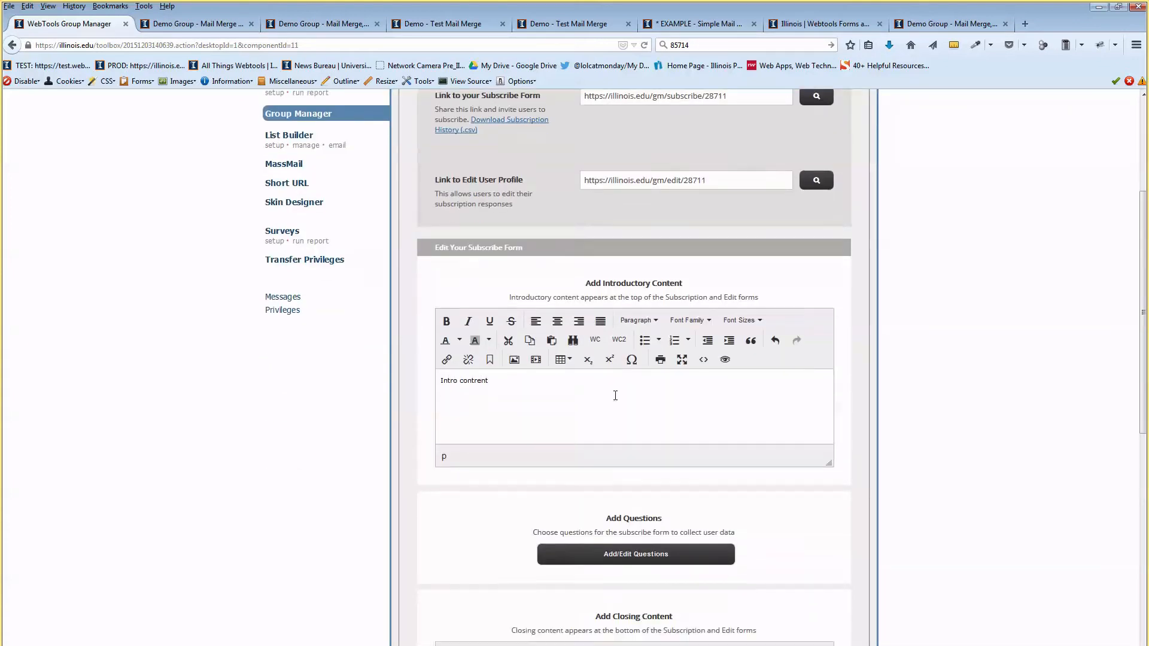
click(577, 542)
text(Clo)
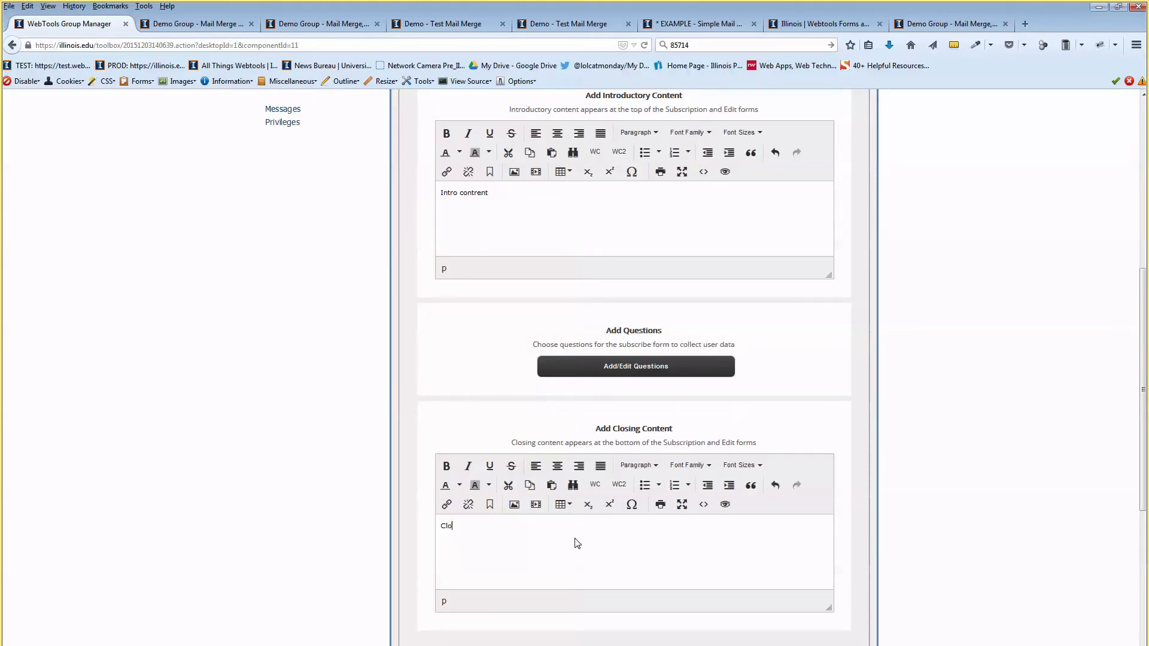
text(sing content)
scroll(579, 435, up, 10)
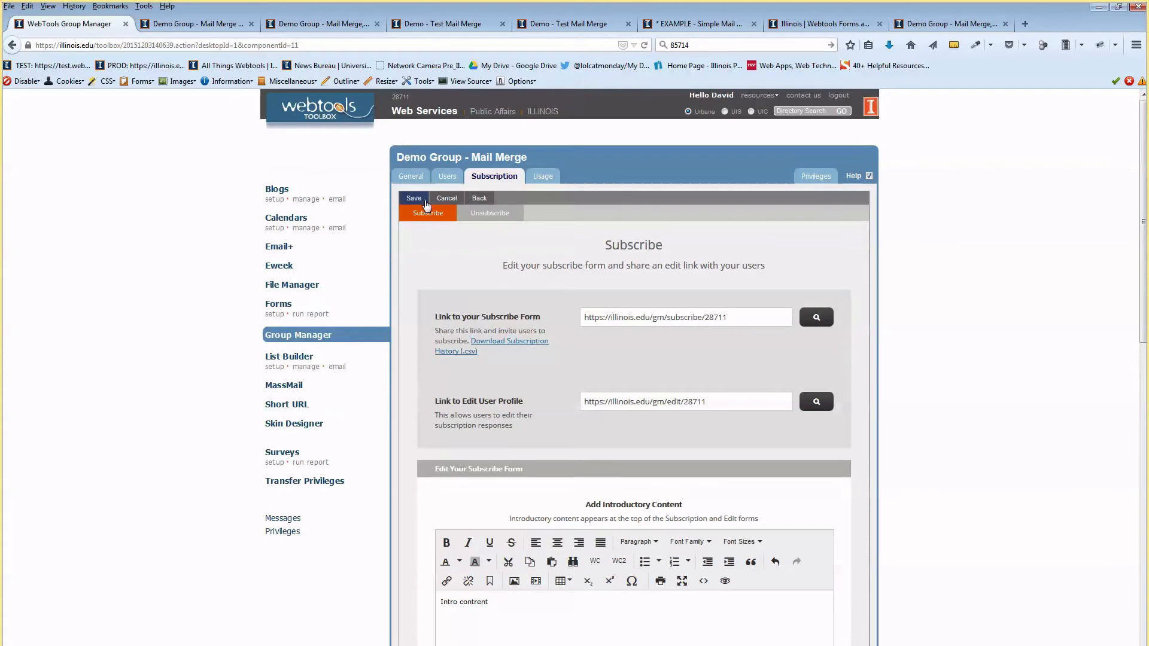
click(420, 200)
Close the Edit Profile preview tab and open the Unsubscribe form settings.
click(207, 24)
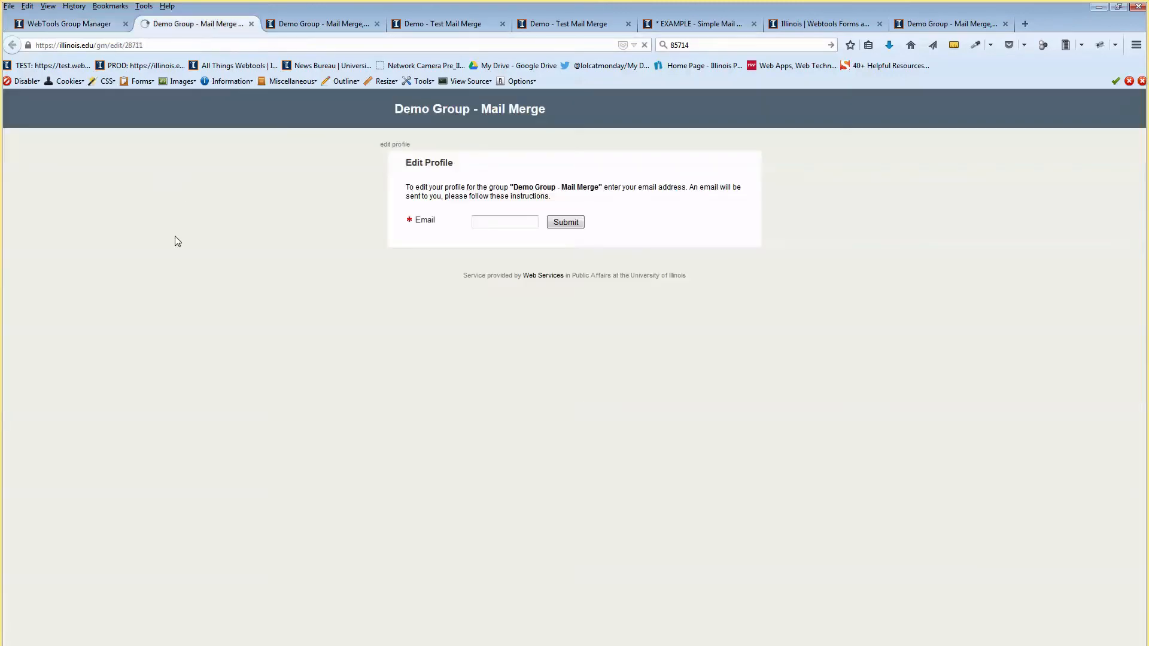
click(250, 24)
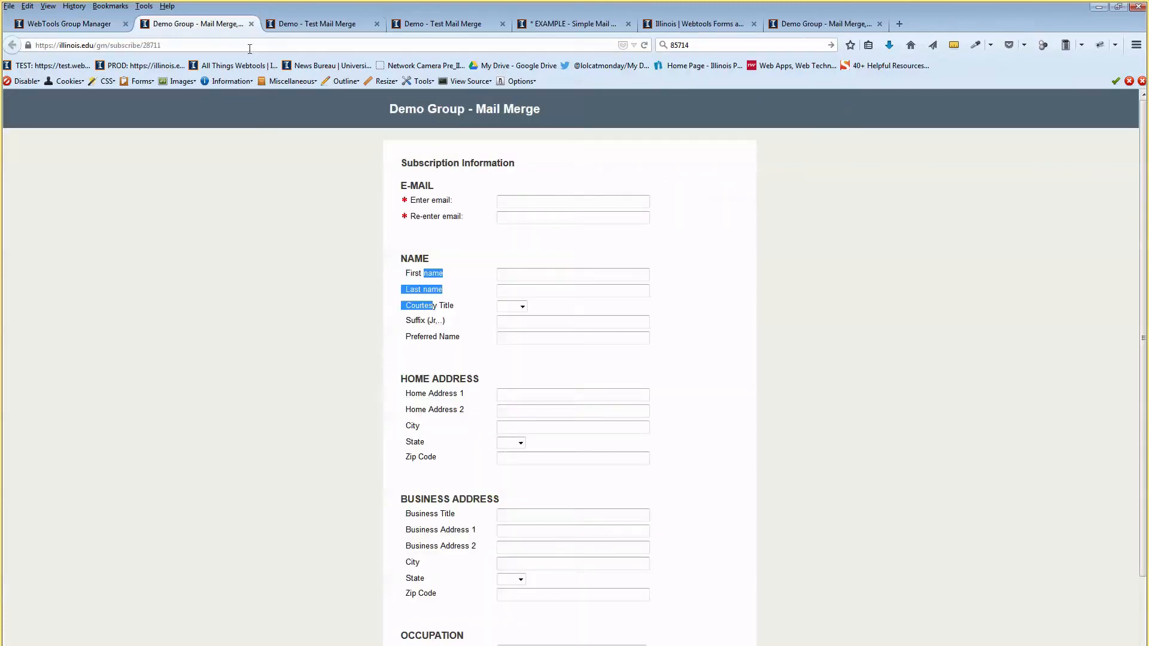
drag(407, 151, 445, 178)
scroll(371, 413, down, 5)
drag(417, 634, 443, 634)
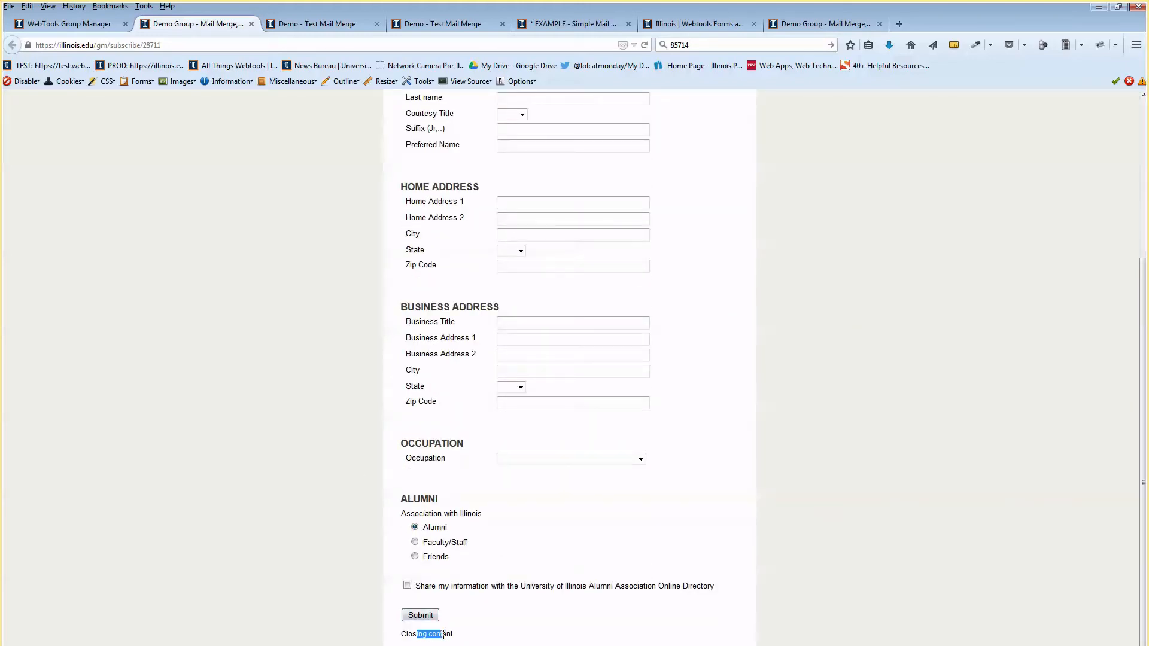
scroll(390, 148, up, 5)
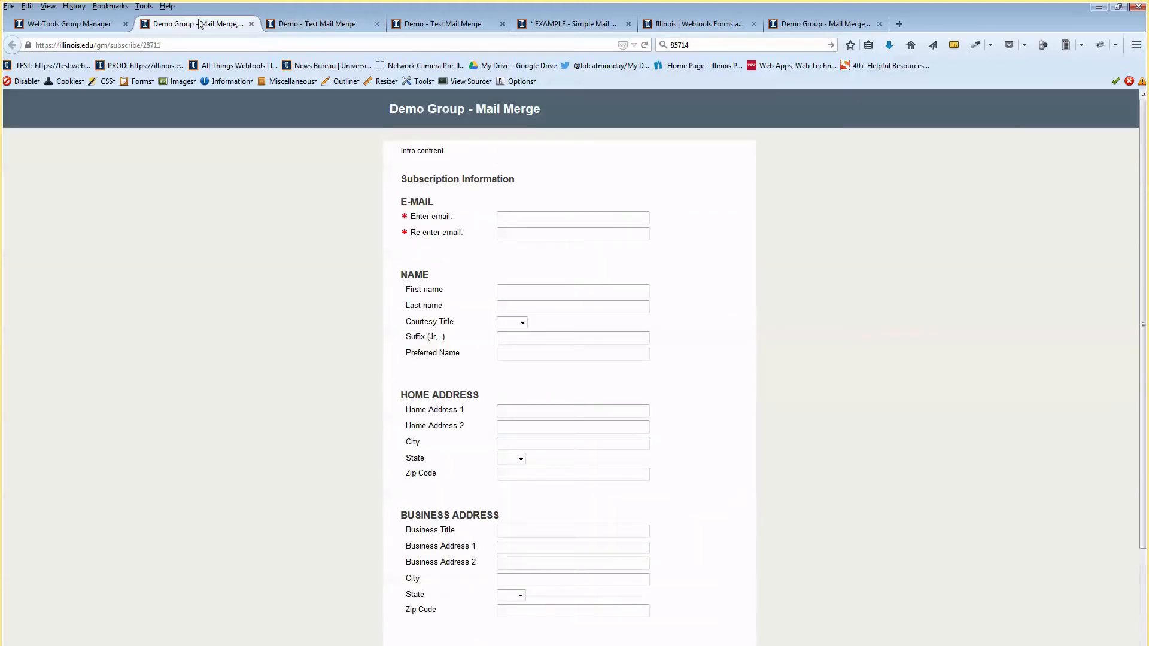
click(84, 24)
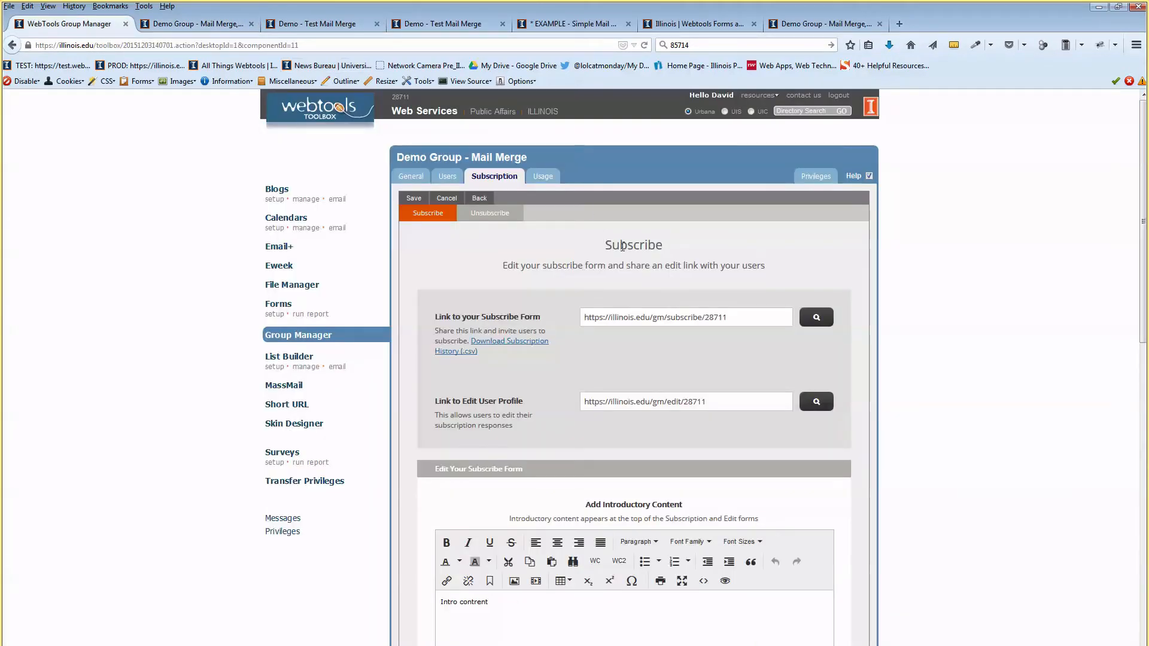
click(488, 221)
click(816, 318)
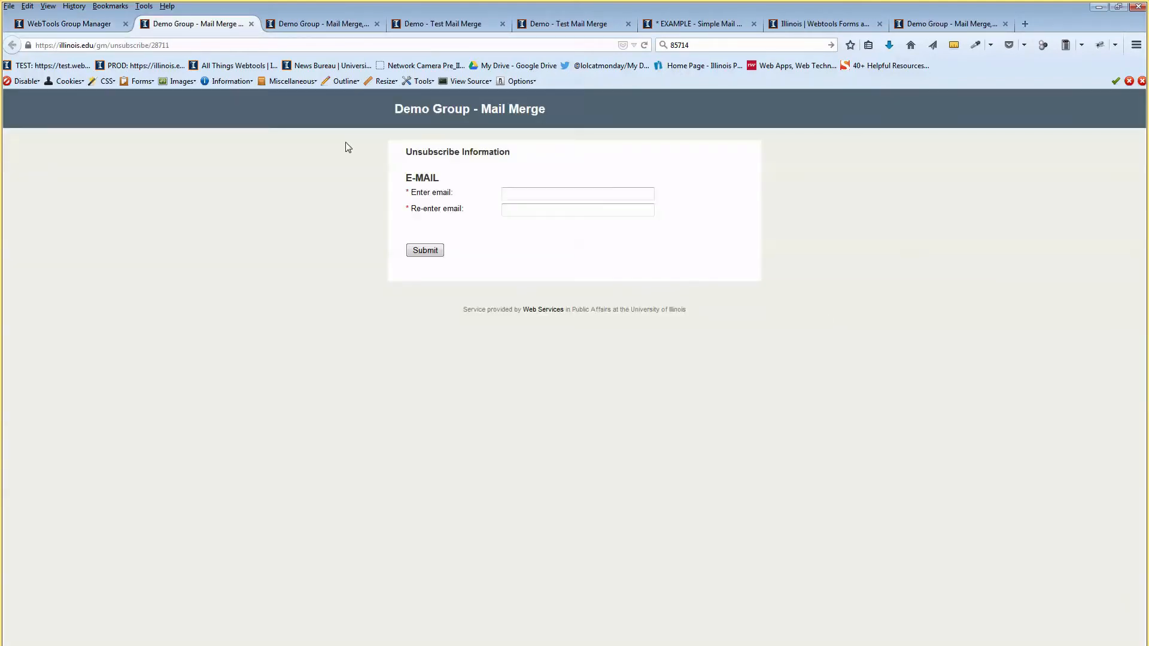
click(96, 24)
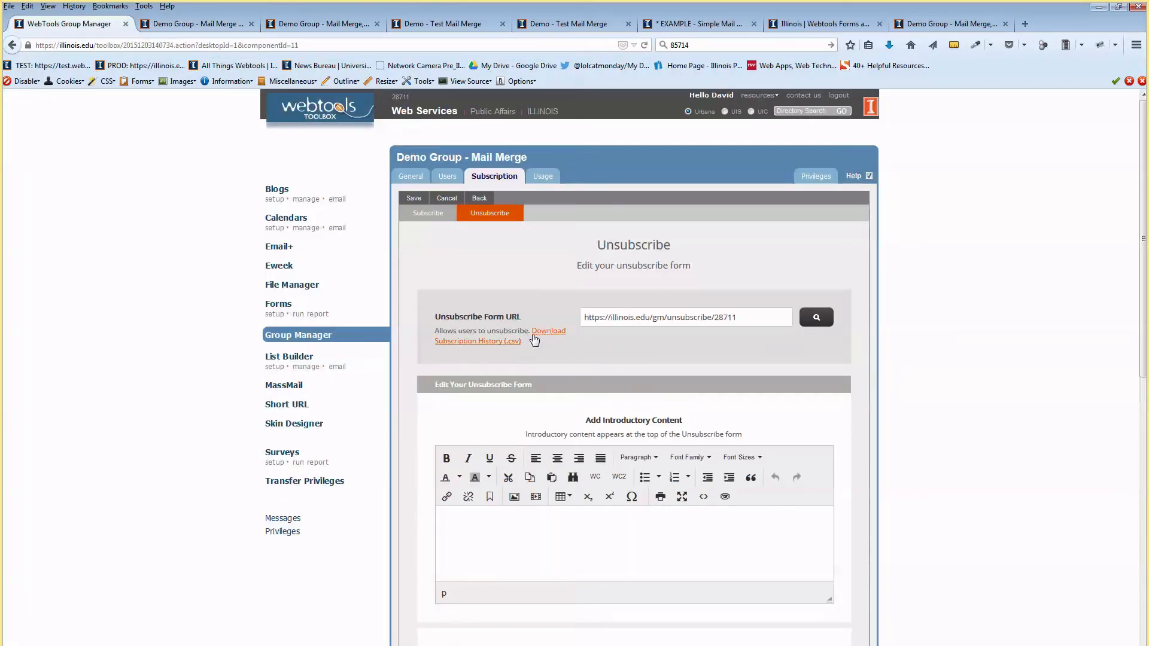
drag(479, 331, 500, 333)
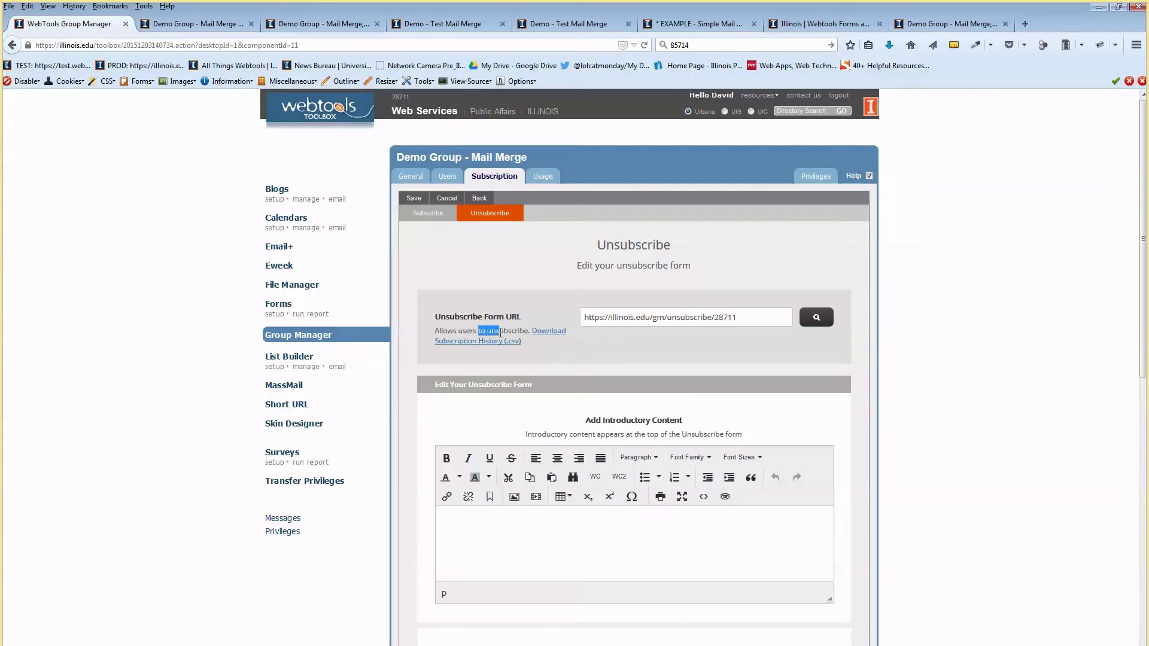
click(555, 333)
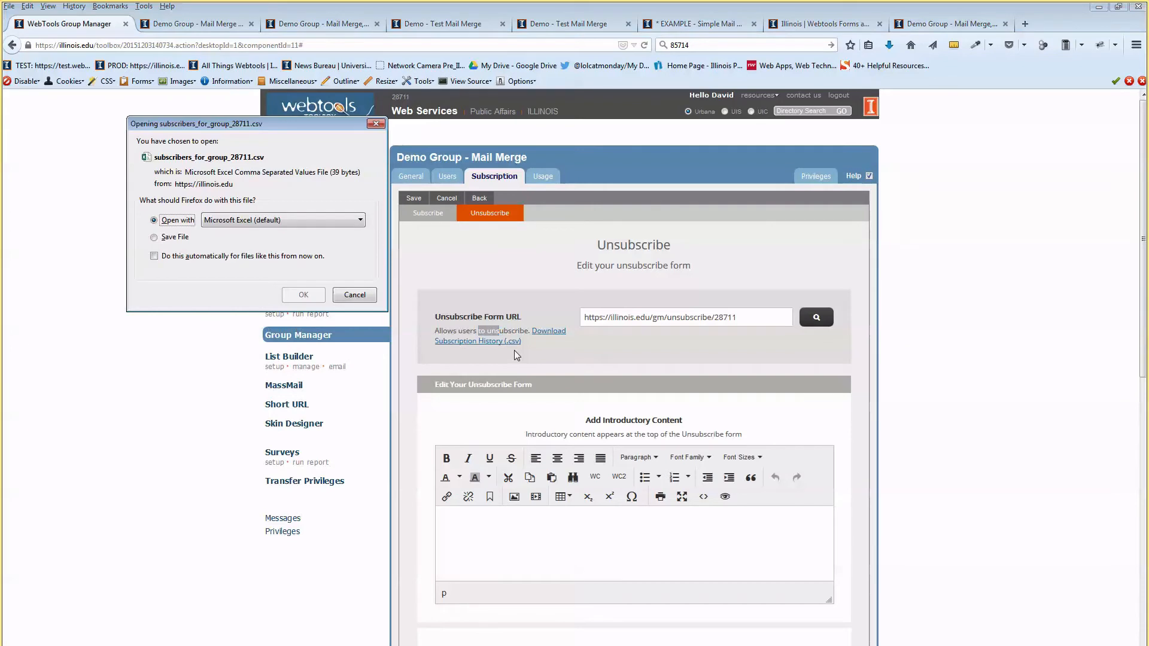
click(349, 301)
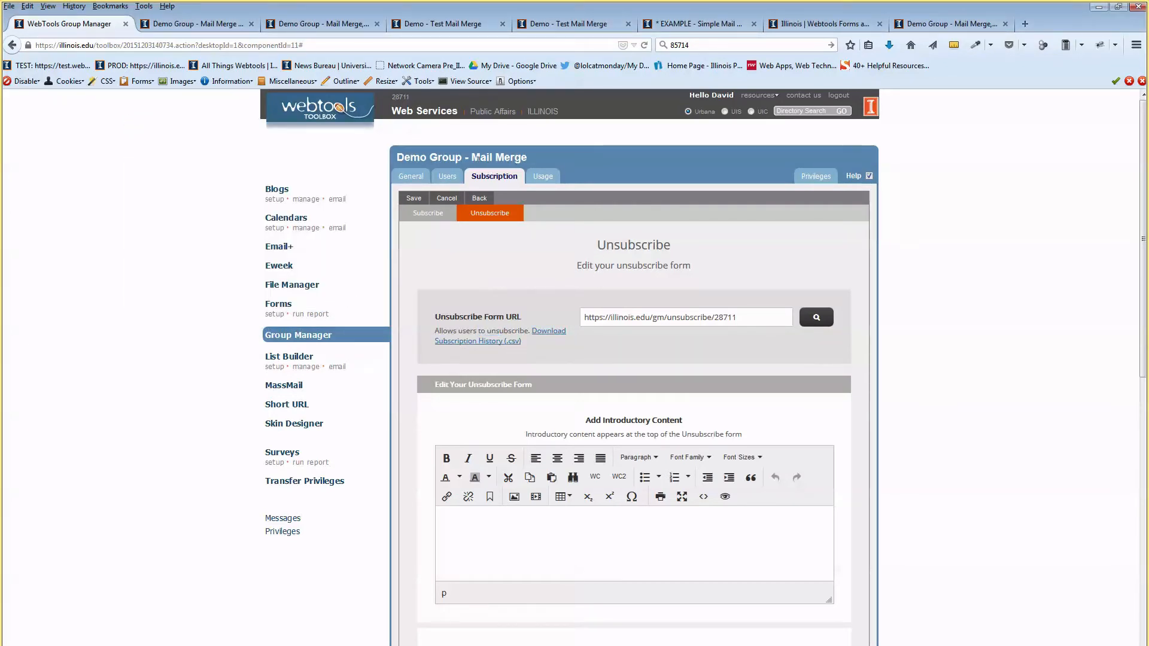
scroll(625, 237, down, 5)
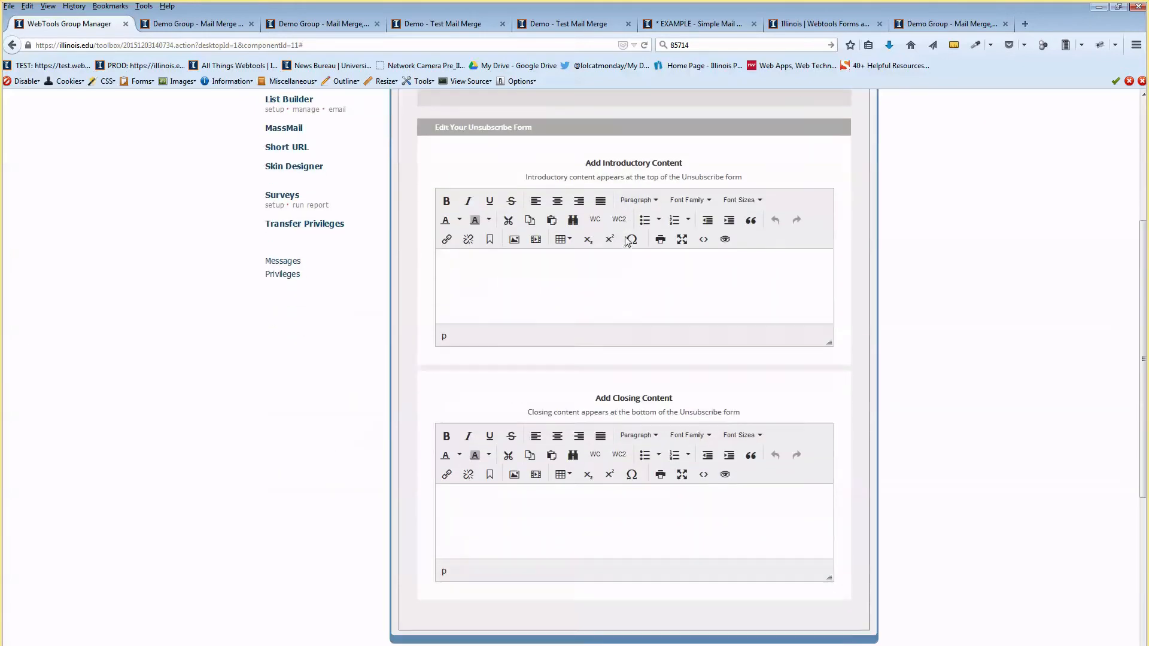
drag(586, 148, 647, 147)
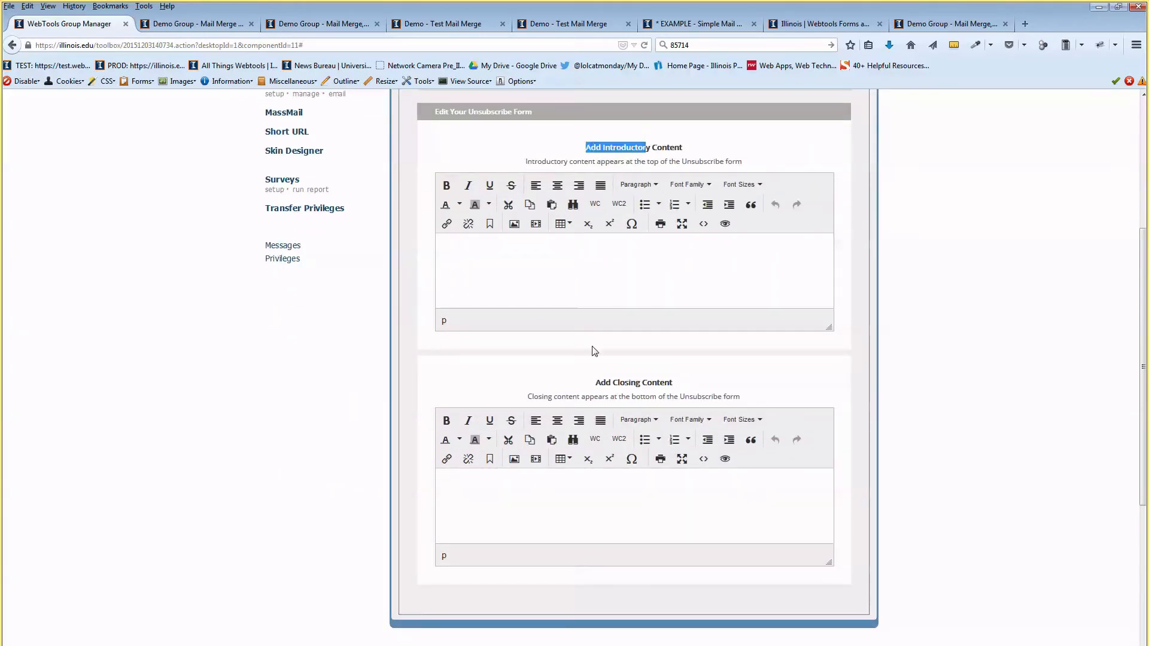
click(622, 280)
scroll(622, 279, up, 5)
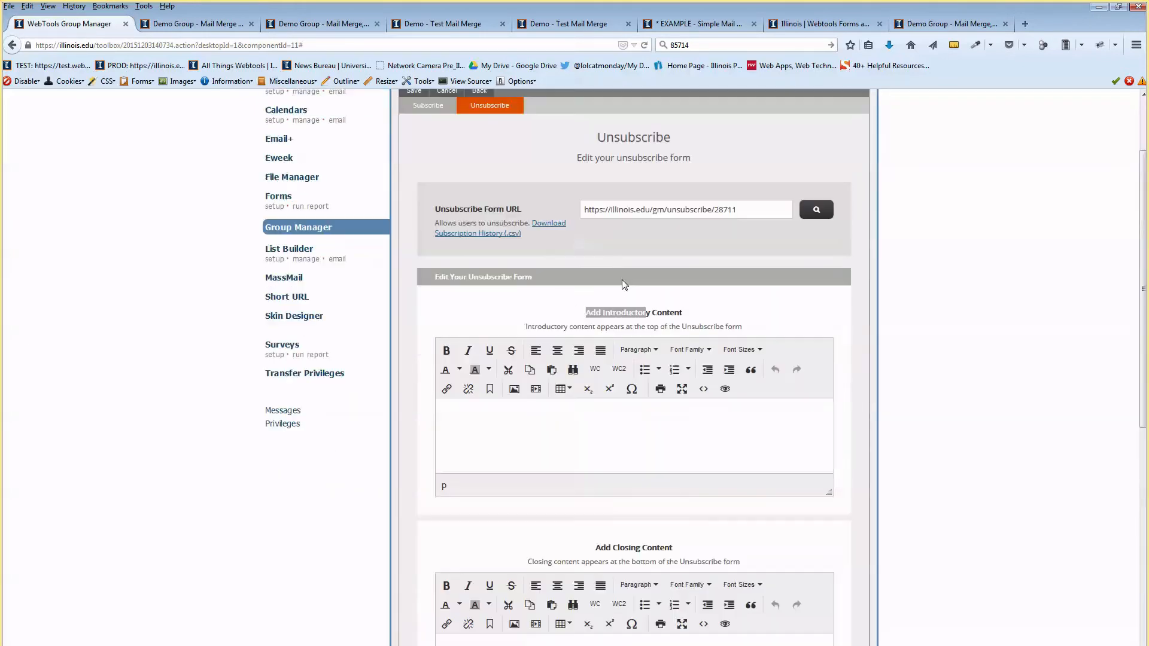
scroll(622, 276, down, 5)
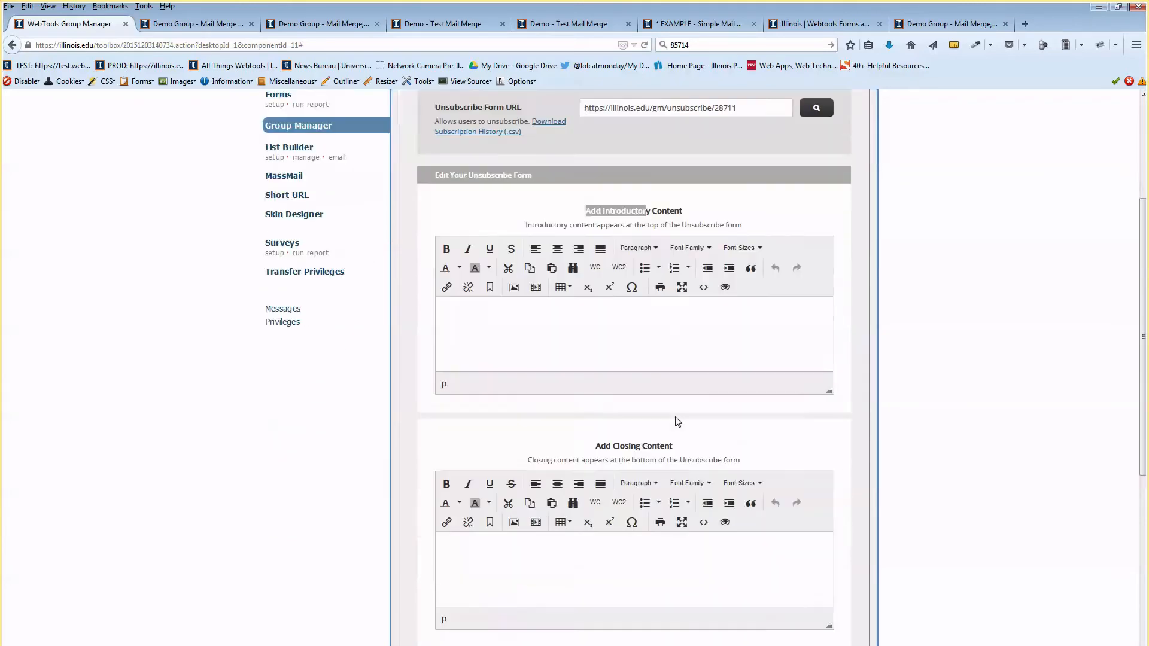
scroll(739, 298, up, 4)
click(633, 282)
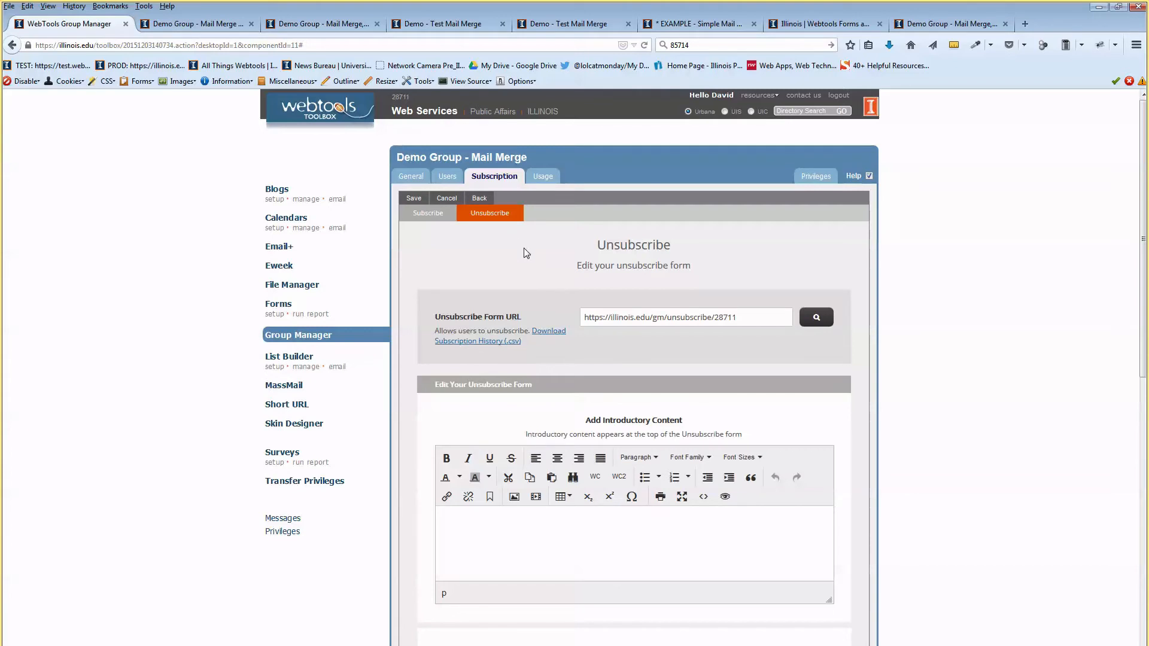
click(543, 181)
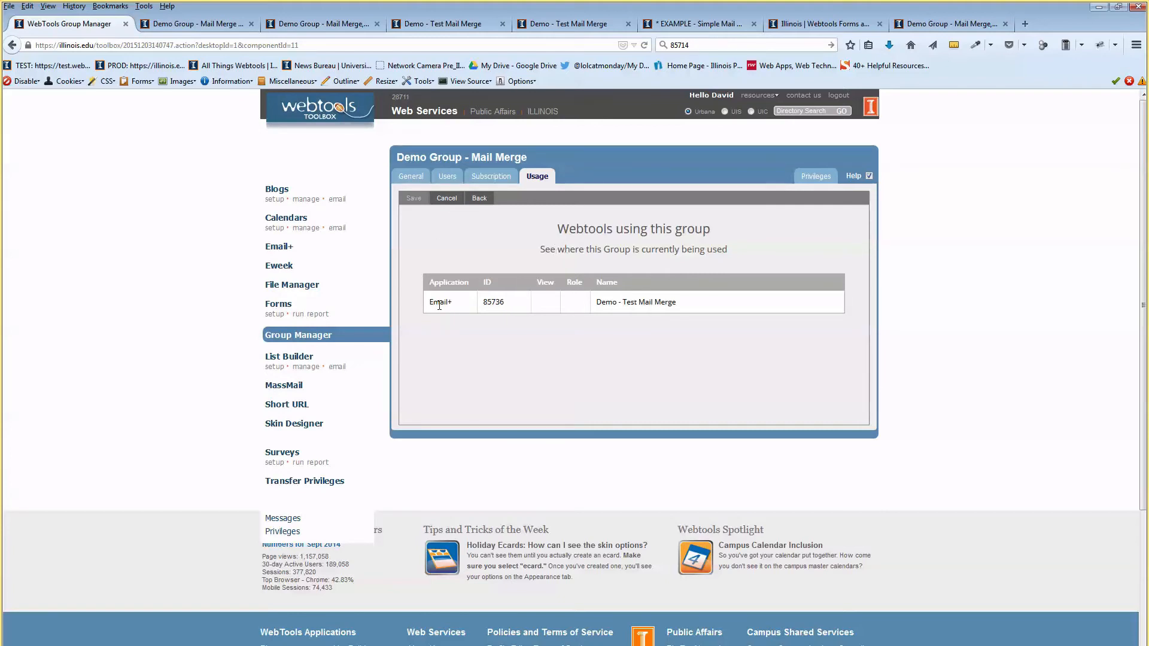
Point out Email+ and the 'Demo - Test Mail Merge' message in the Usage list, then go to Privileges.
drag(440, 303, 430, 305)
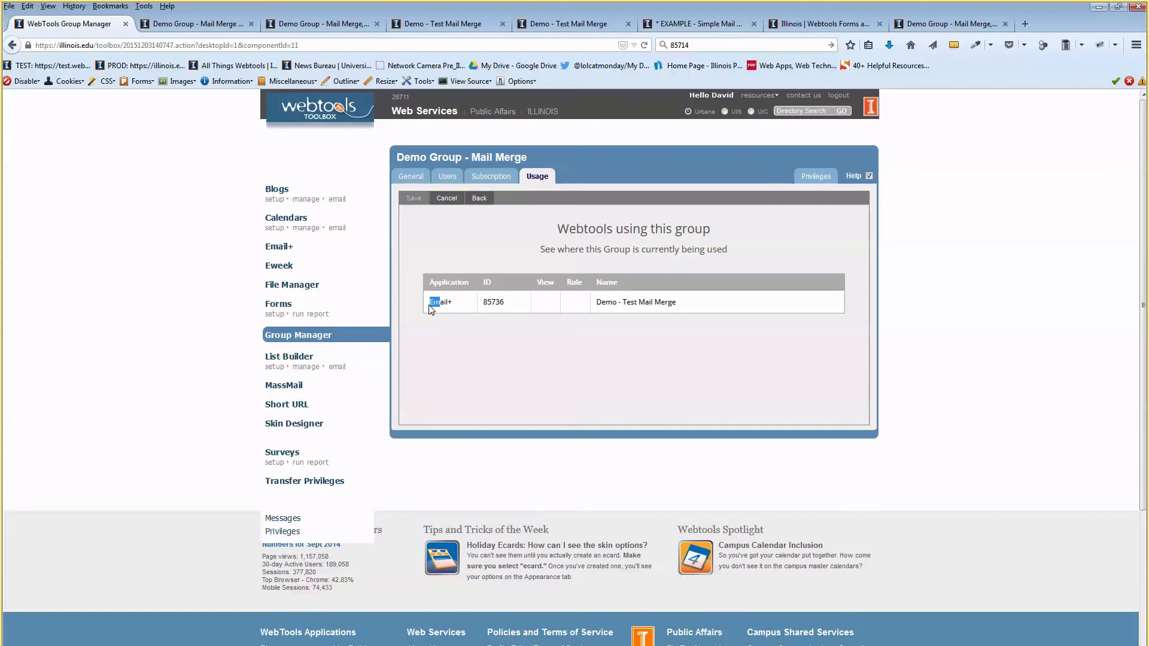
click(484, 303)
drag(599, 303, 678, 302)
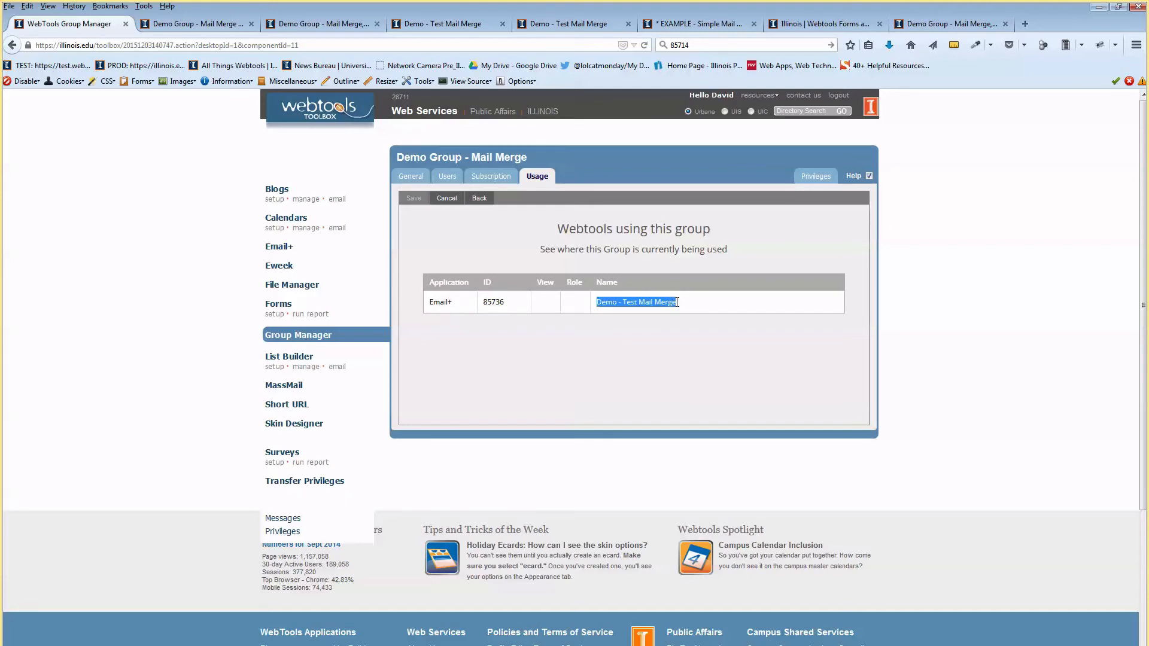
click(674, 246)
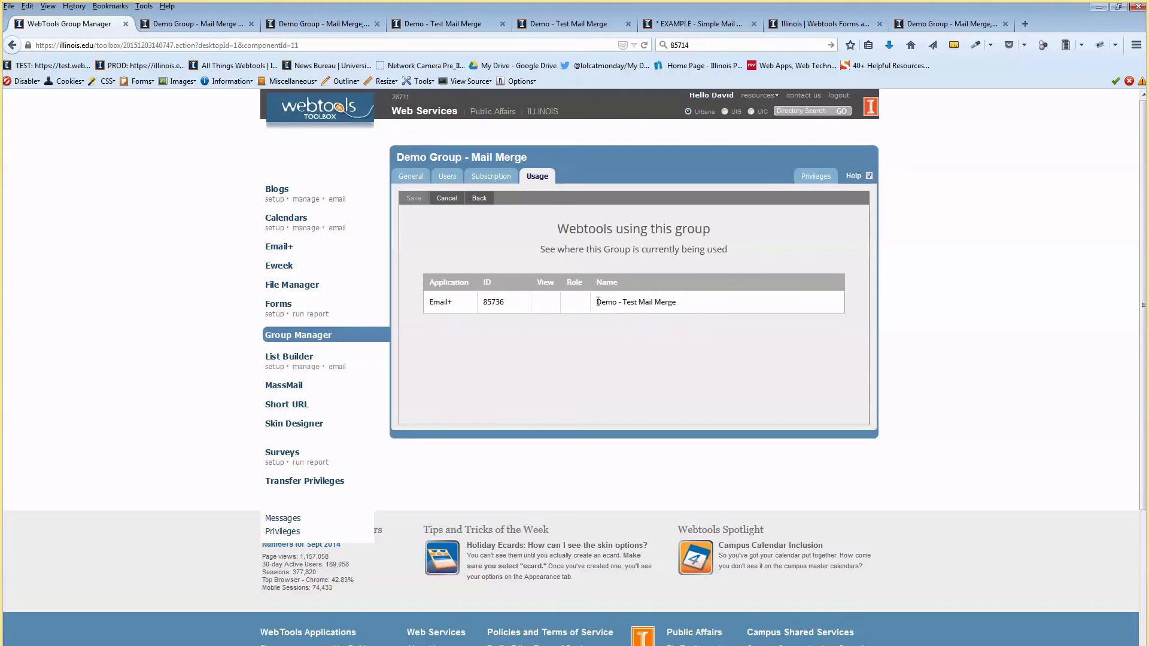
drag(599, 303, 677, 302)
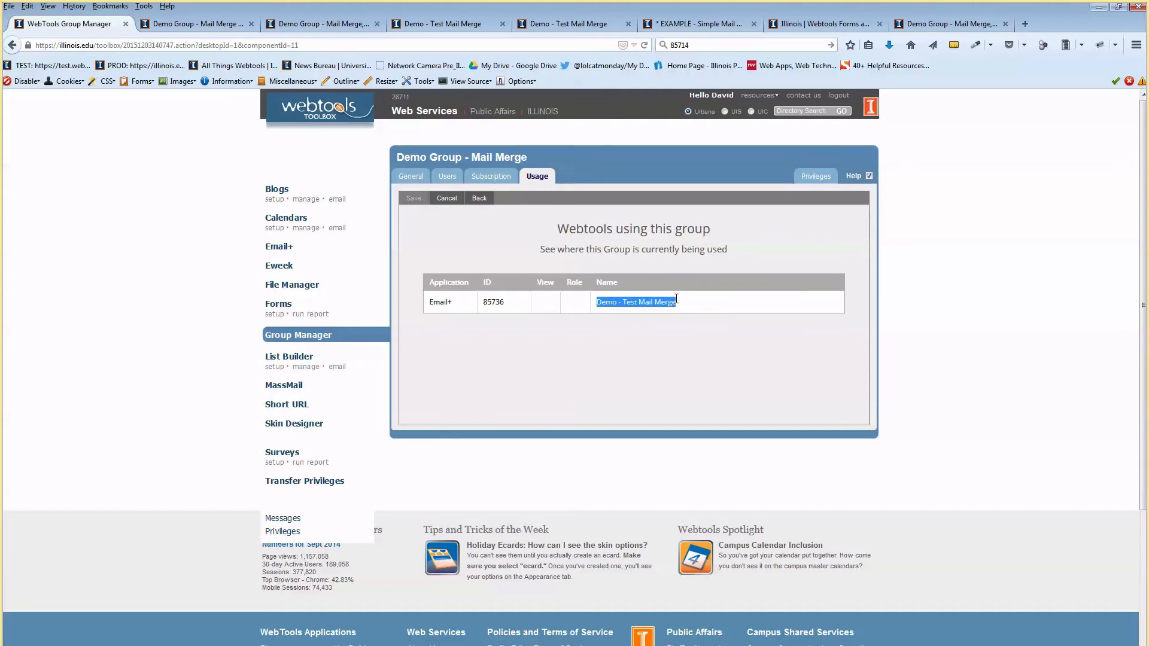
click(683, 249)
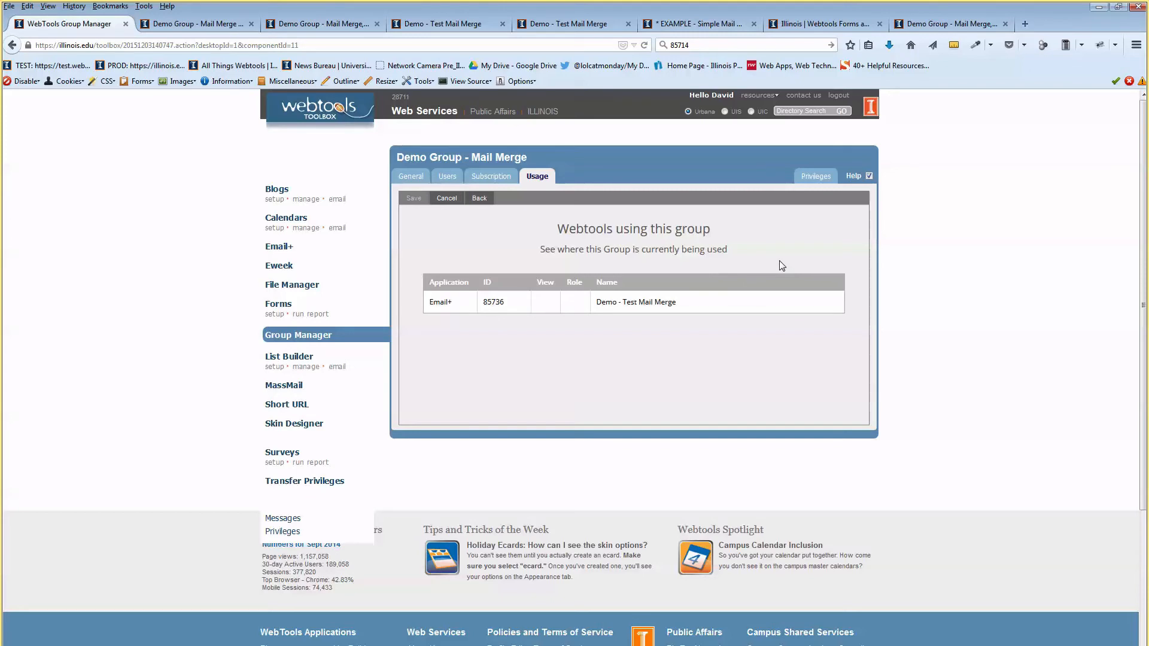
click(824, 176)
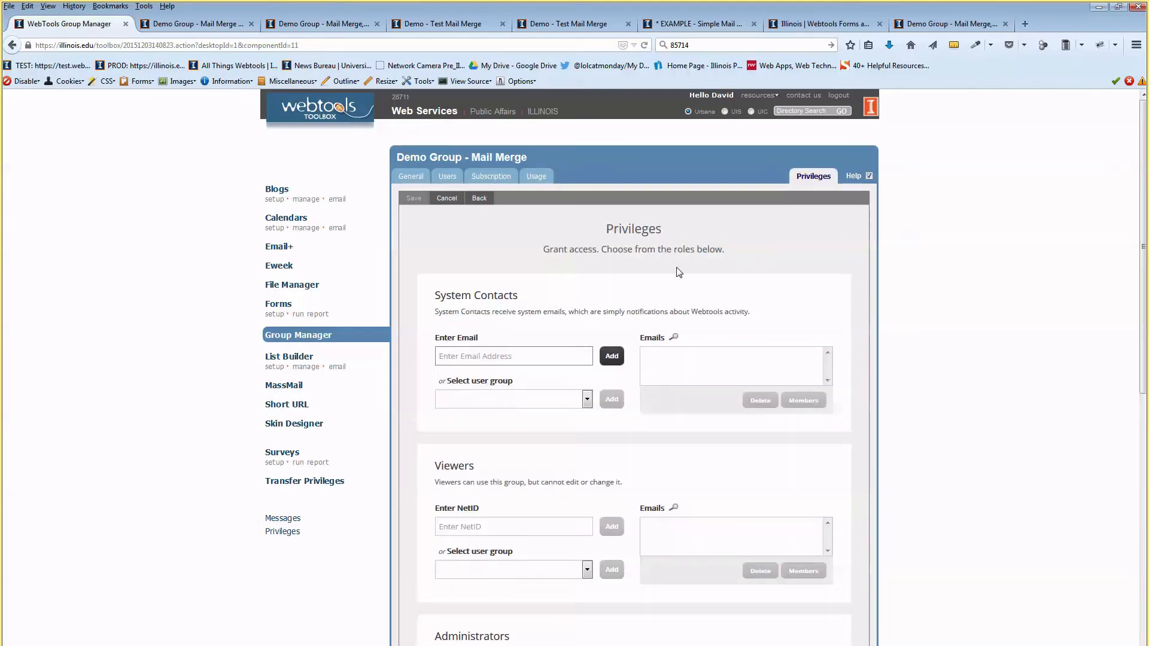
Review the group's System Contacts, Viewers and Administrators privilege sections.
scroll(679, 269, down, 2)
scroll(682, 270, down, 2)
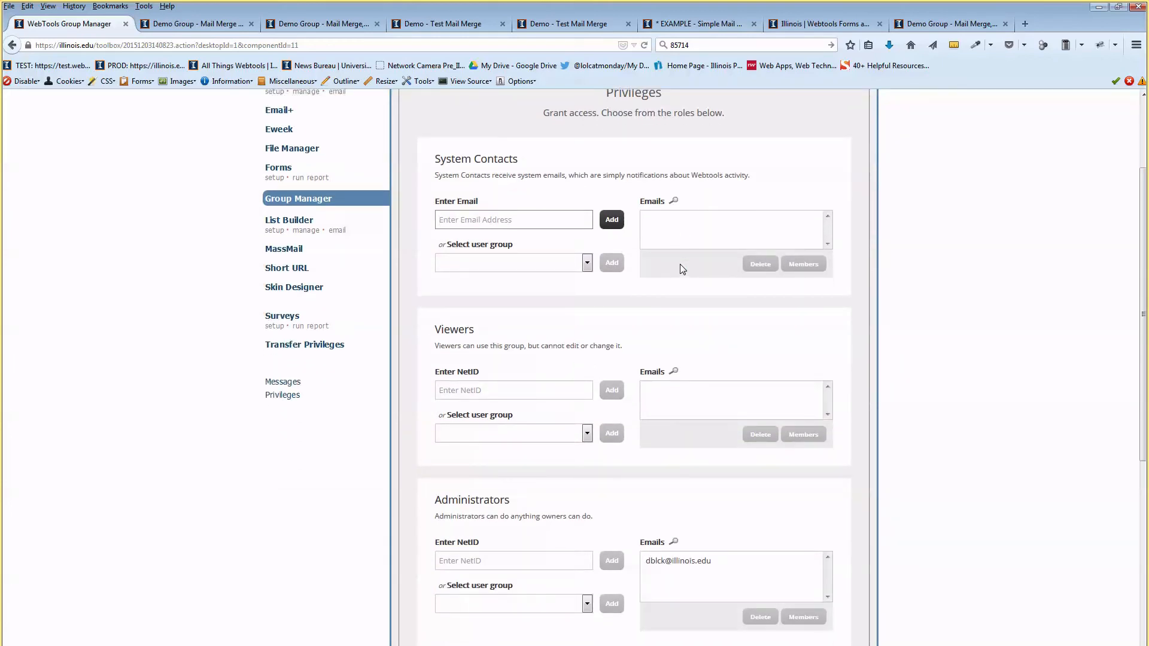
scroll(680, 264, up, 2)
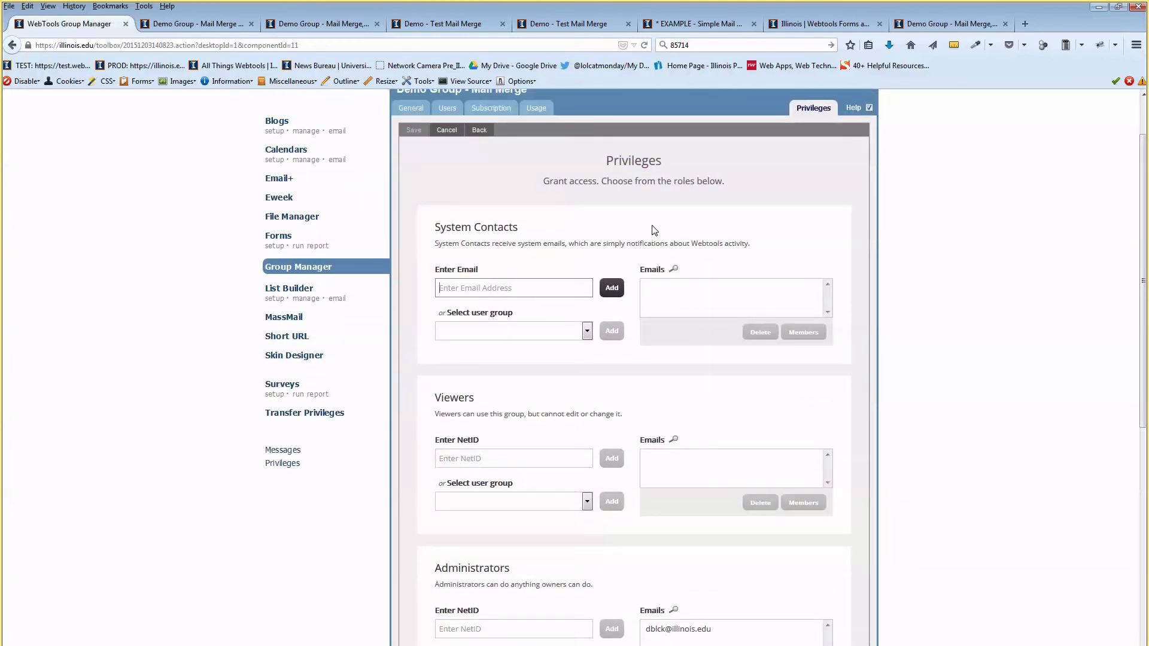
drag(451, 227, 498, 227)
drag(450, 397, 466, 395)
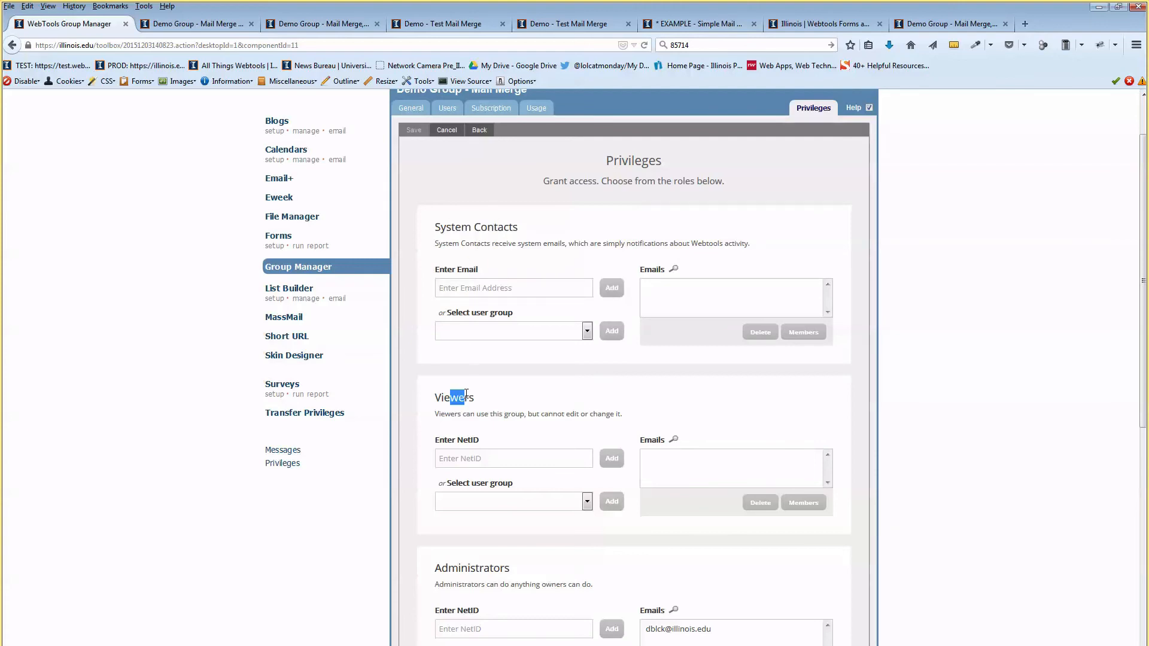
scroll(505, 403, down, 6)
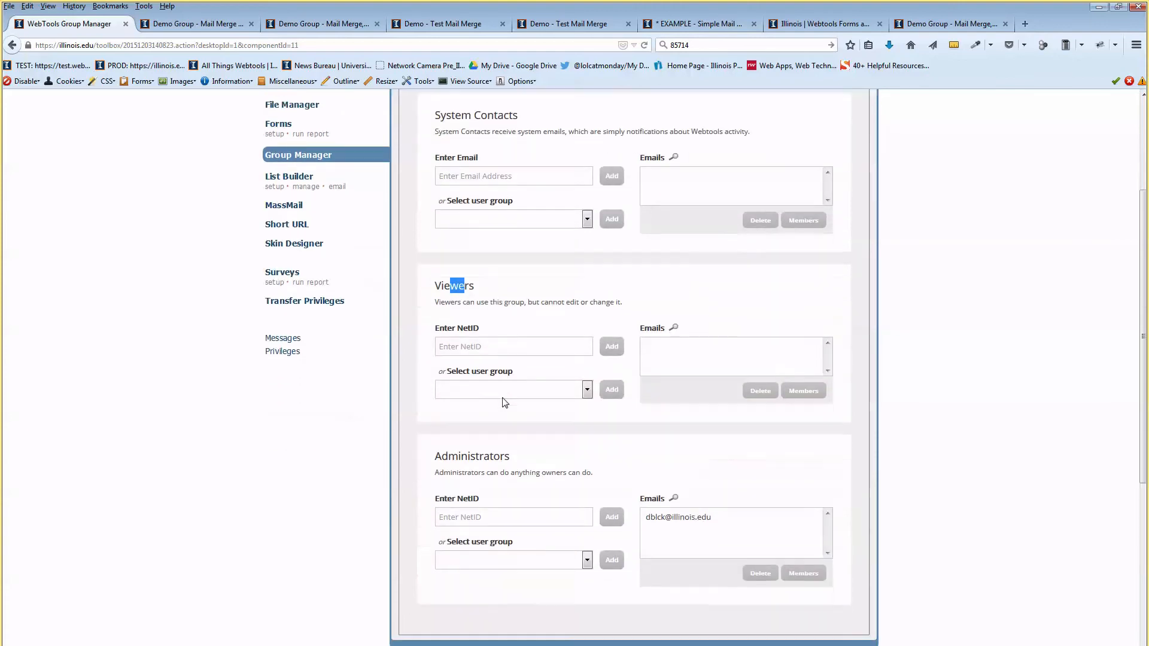
drag(435, 369, 505, 362)
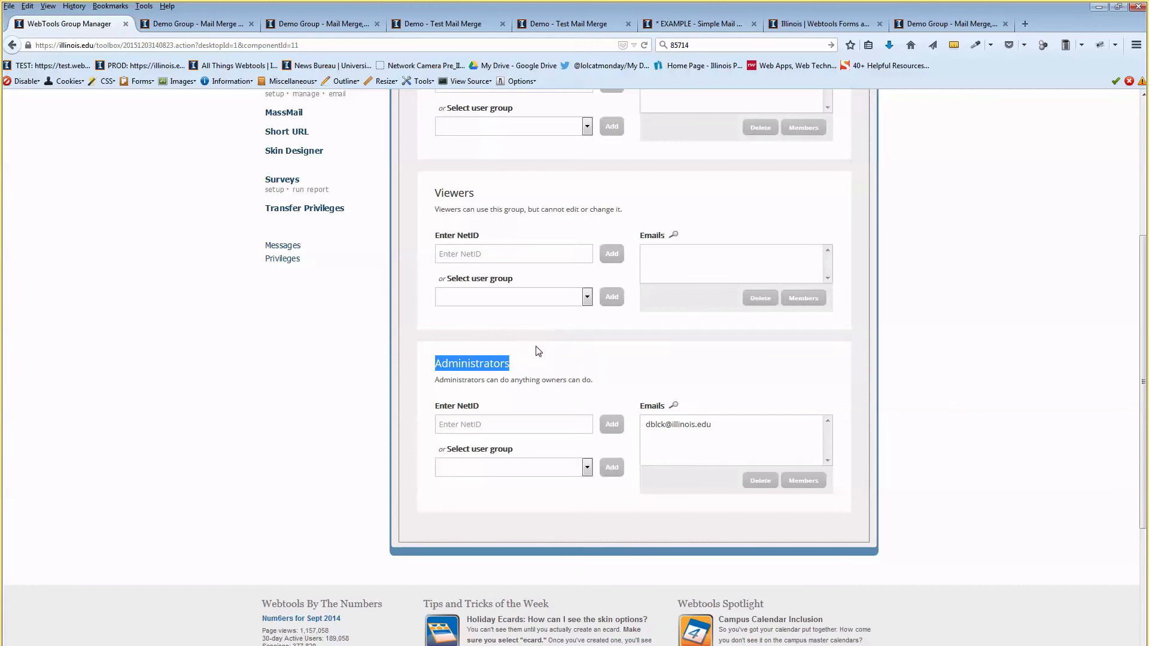
click(479, 376)
drag(484, 360, 460, 365)
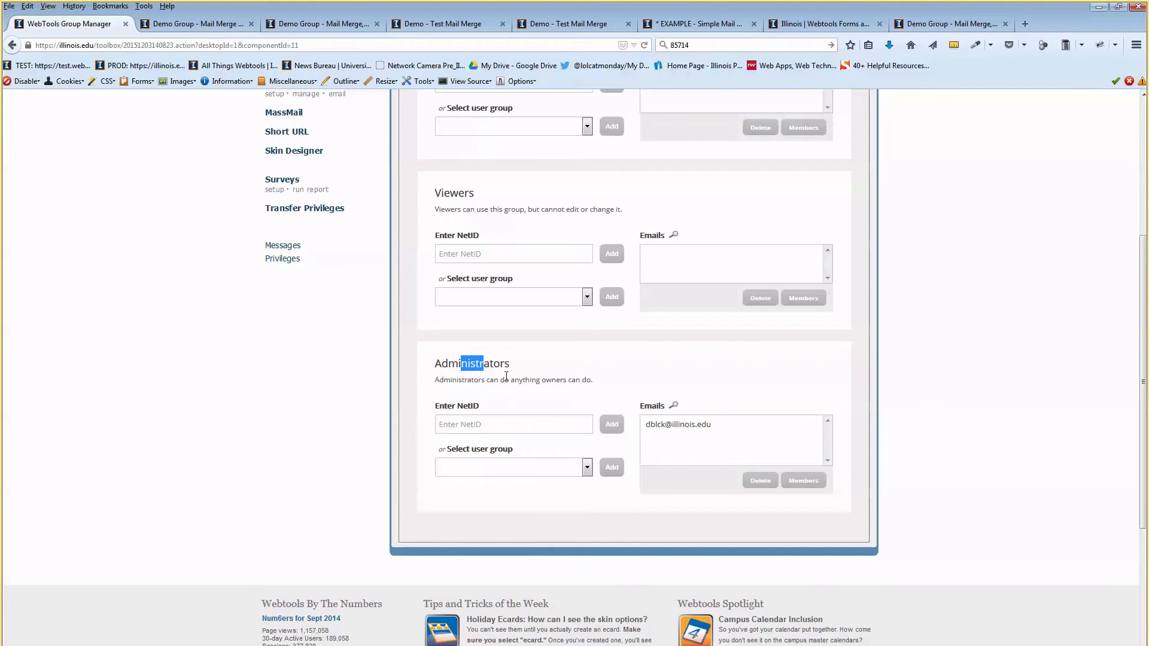
Select My Team as the administrators' user group and review the Viewers description.
click(495, 425)
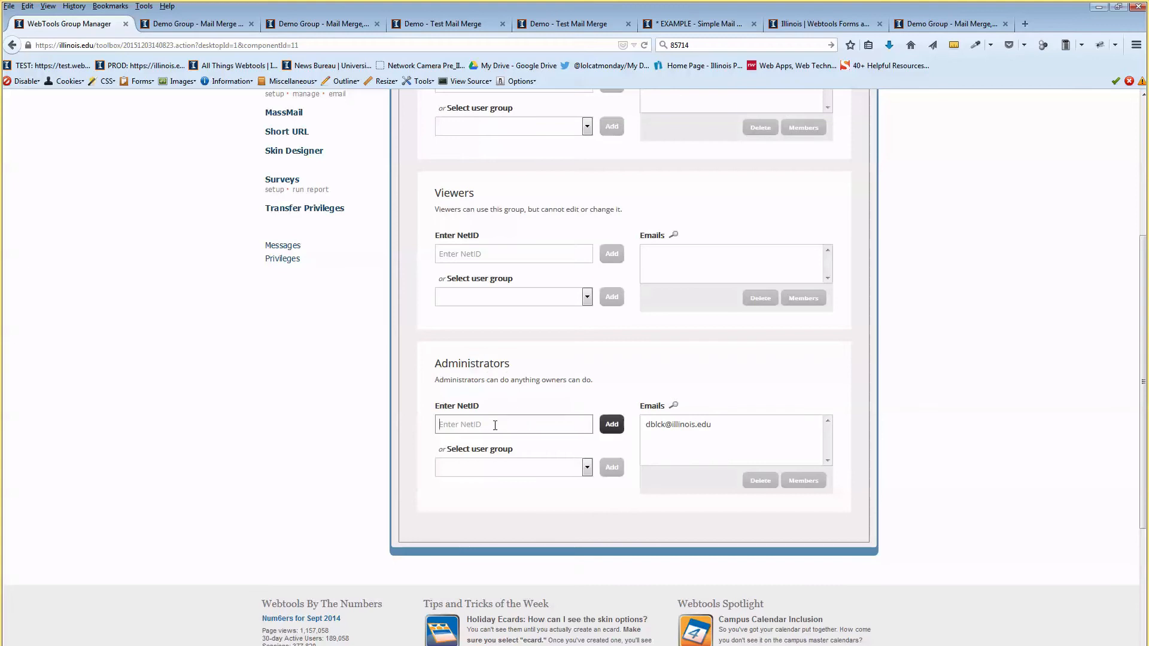
click(474, 468)
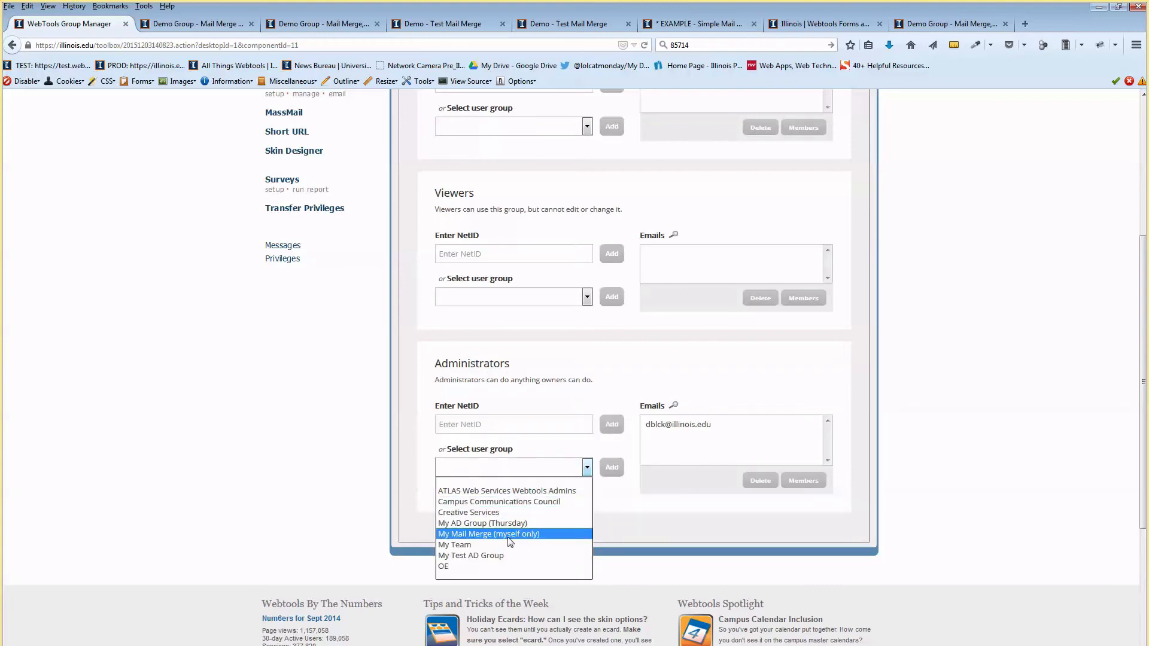
click(486, 545)
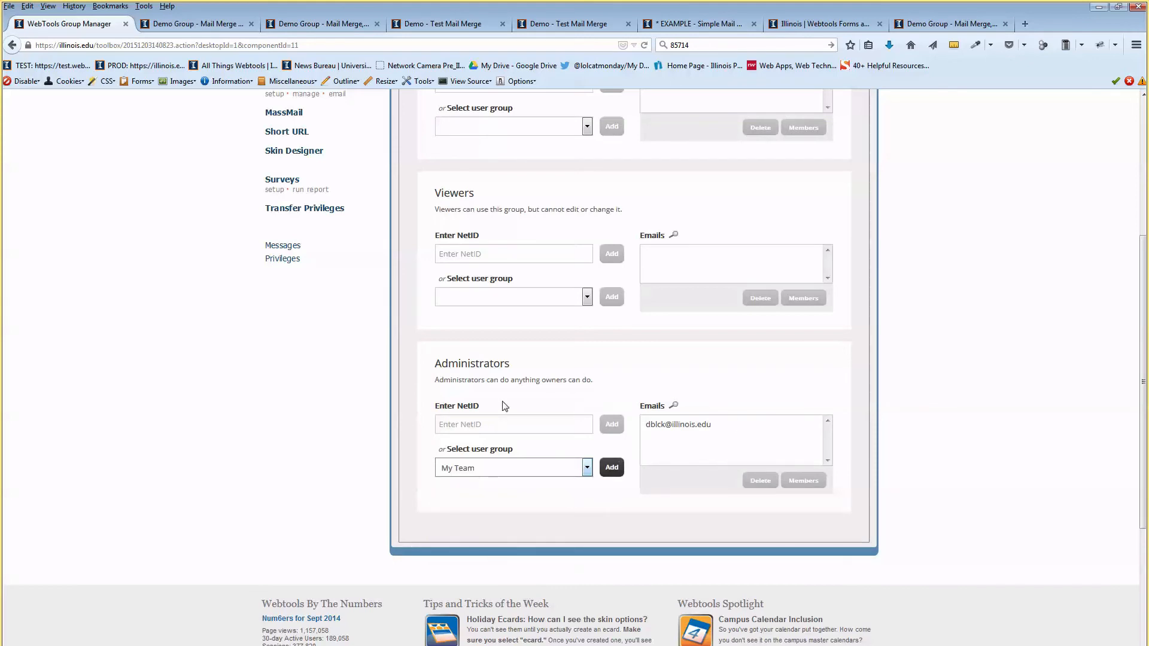
scroll(504, 406, up, 2)
drag(467, 431, 470, 455)
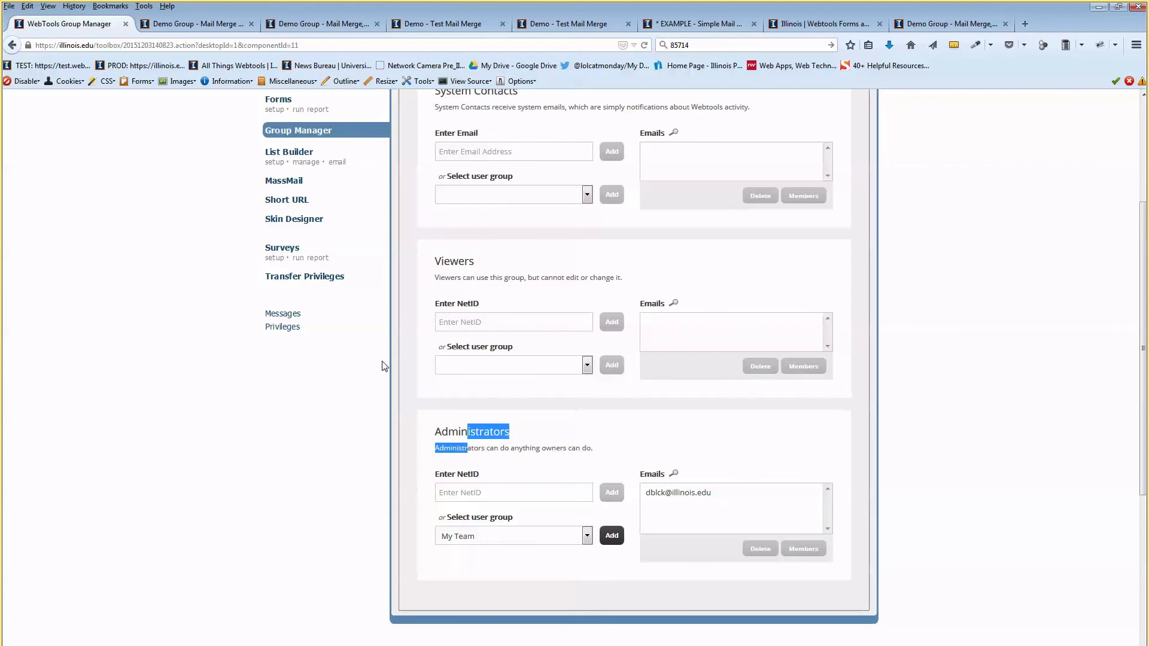
scroll(492, 421, up, 2)
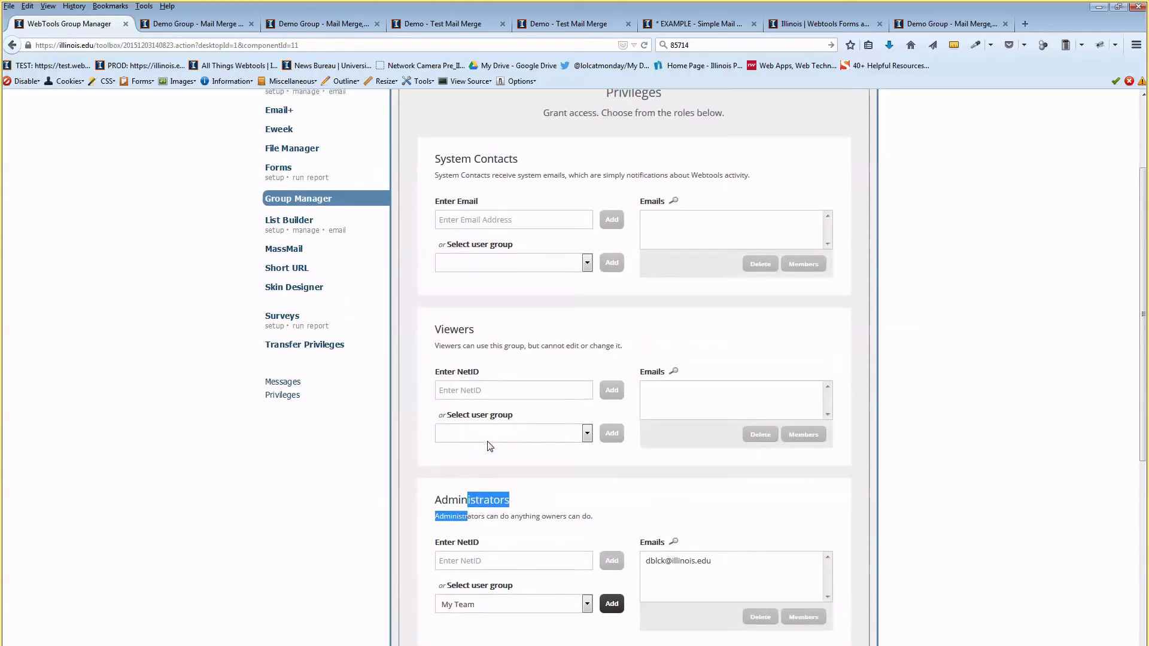
scroll(488, 446, up, 2)
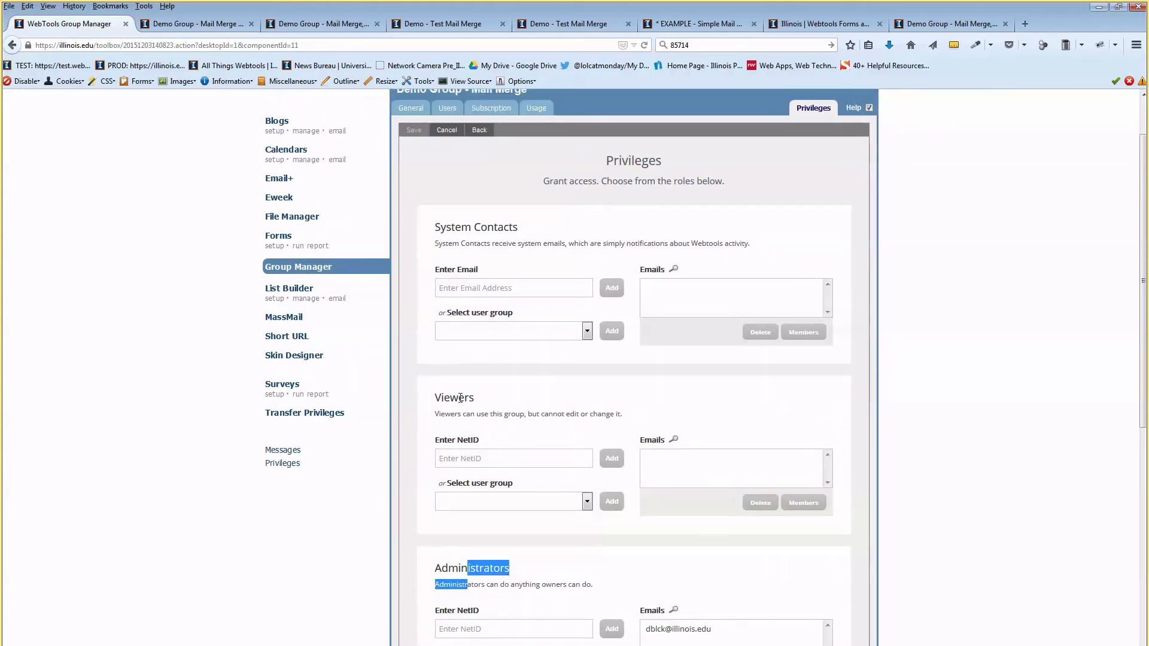
mouse_move(451, 413)
mouse_down()
mouse_move(462, 411)
mouse_move(440, 414)
mouse_move(452, 399)
mouse_up()
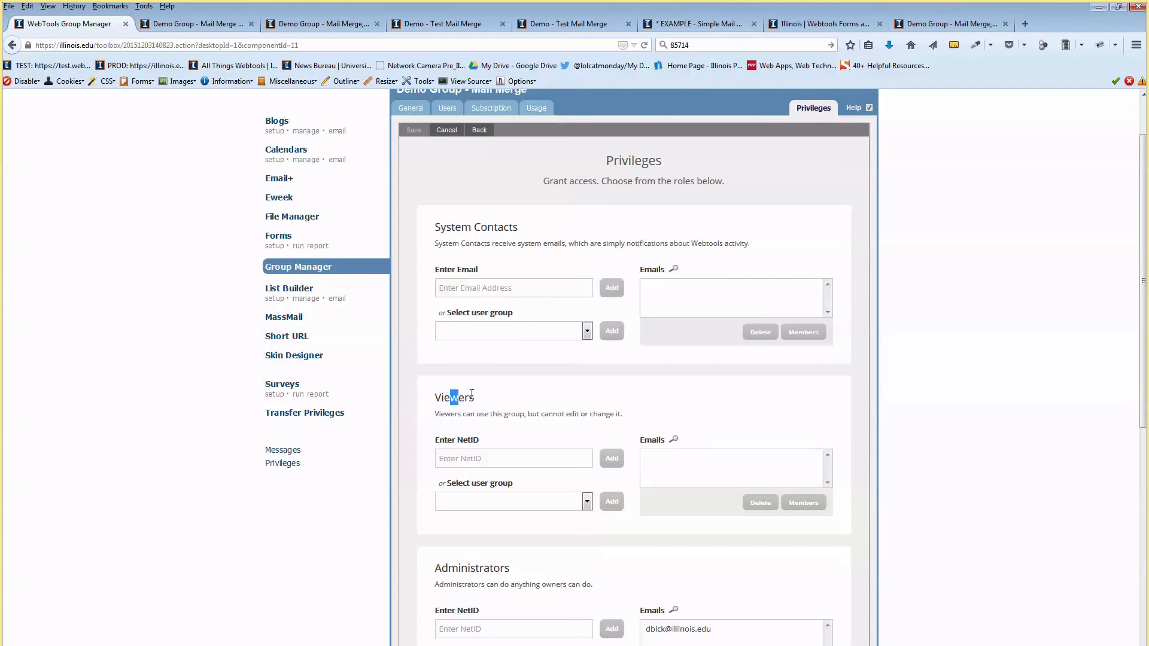
In the mail-merge email's general settings, choose Demo Group 1 from the recipient groups.
click(278, 179)
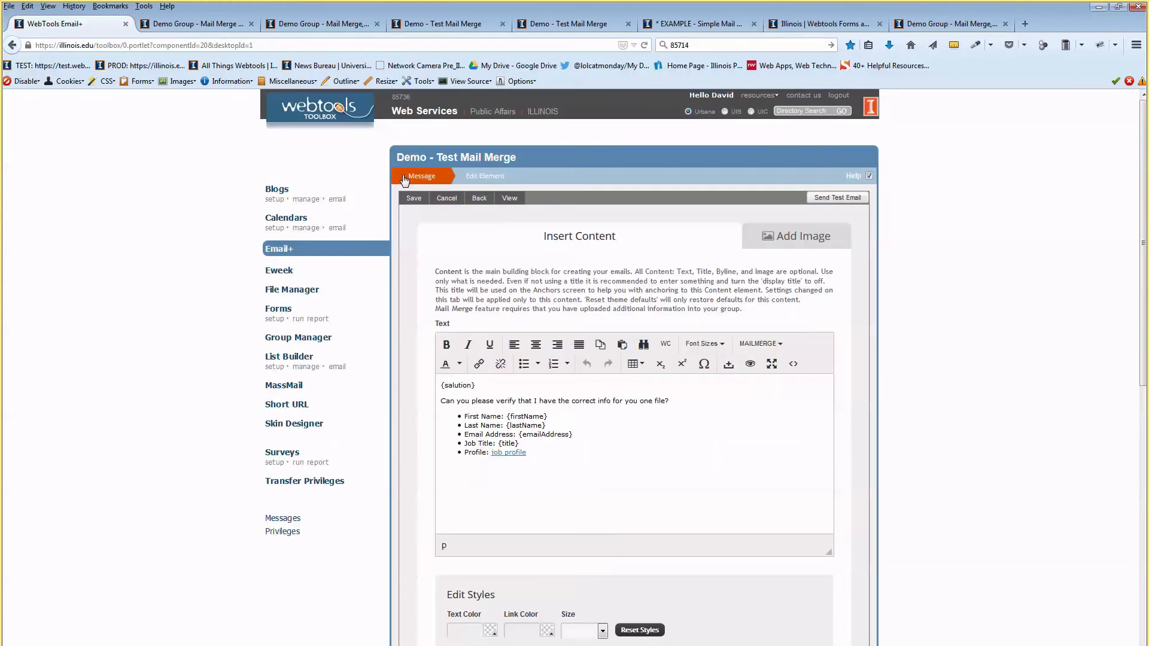
click(414, 177)
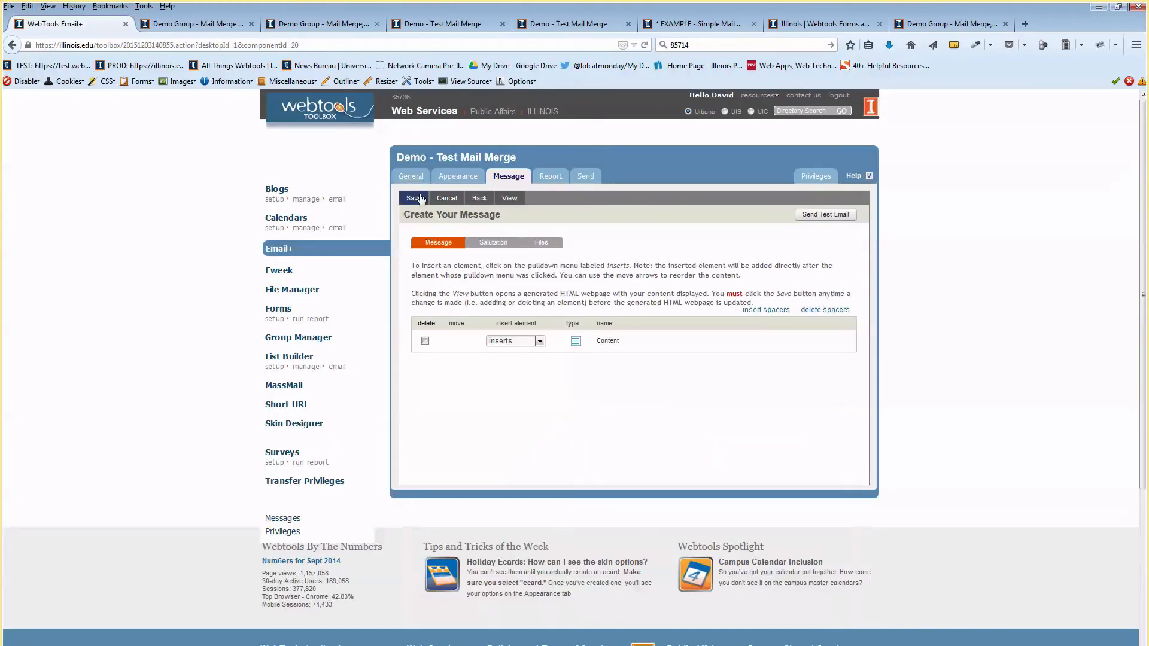
click(410, 177)
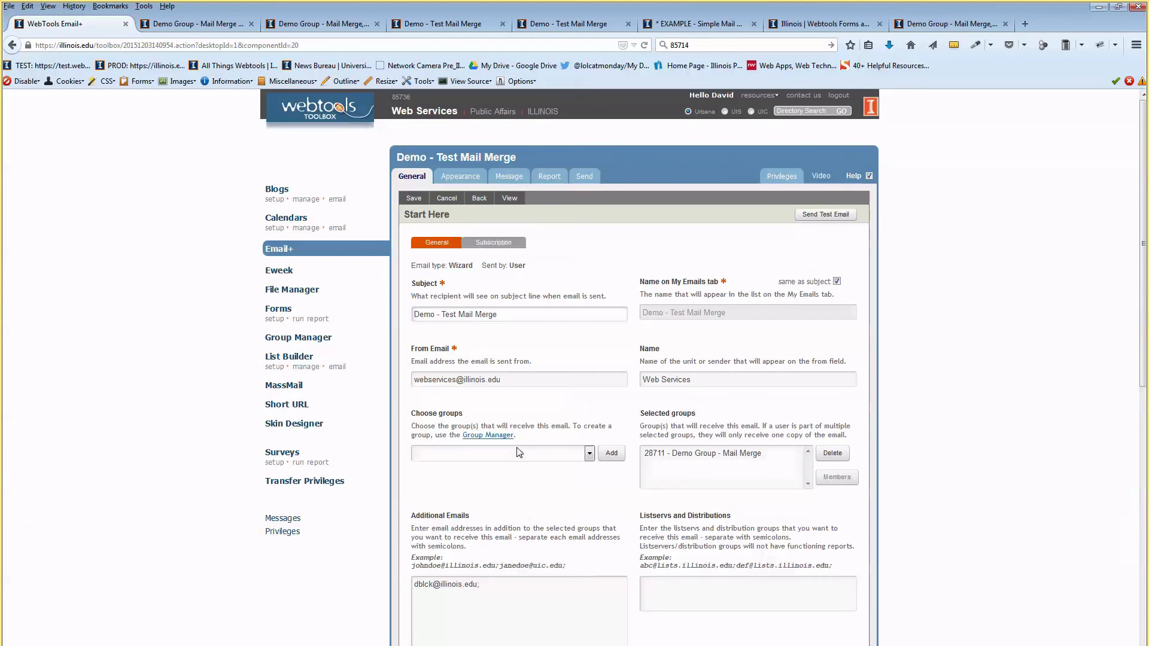
click(538, 452)
scroll(538, 455, down, 2)
scroll(532, 515, down, 1)
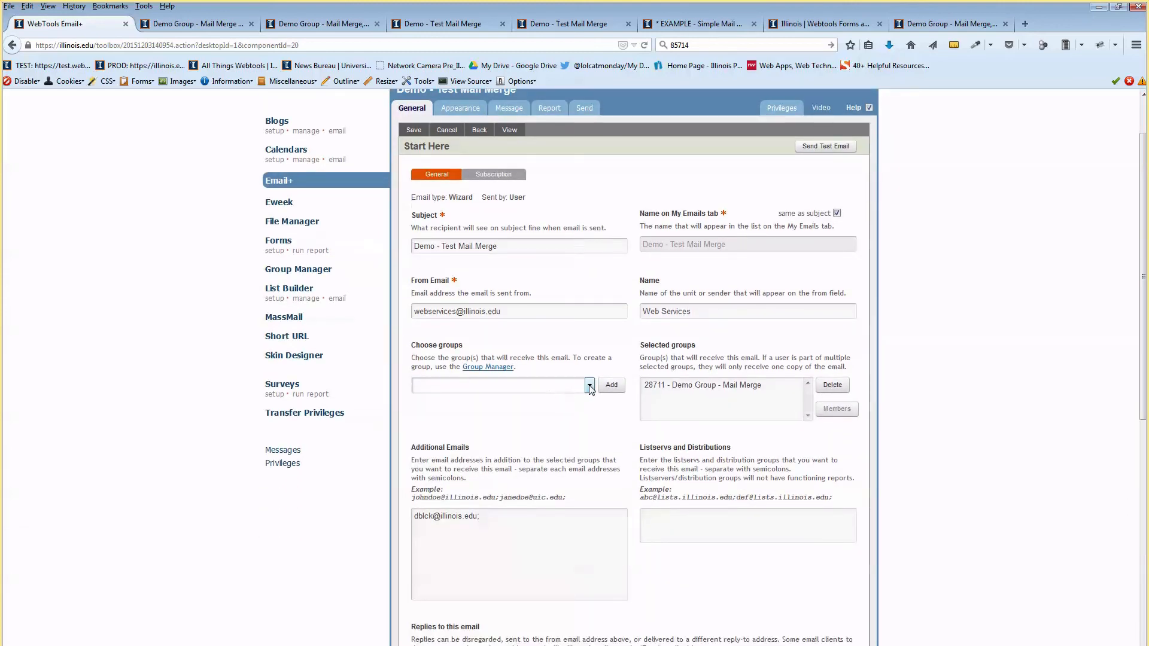
click(589, 385)
click(539, 435)
Return to the group's Privileges page and restore the maximized browser to a smaller window.
click(331, 269)
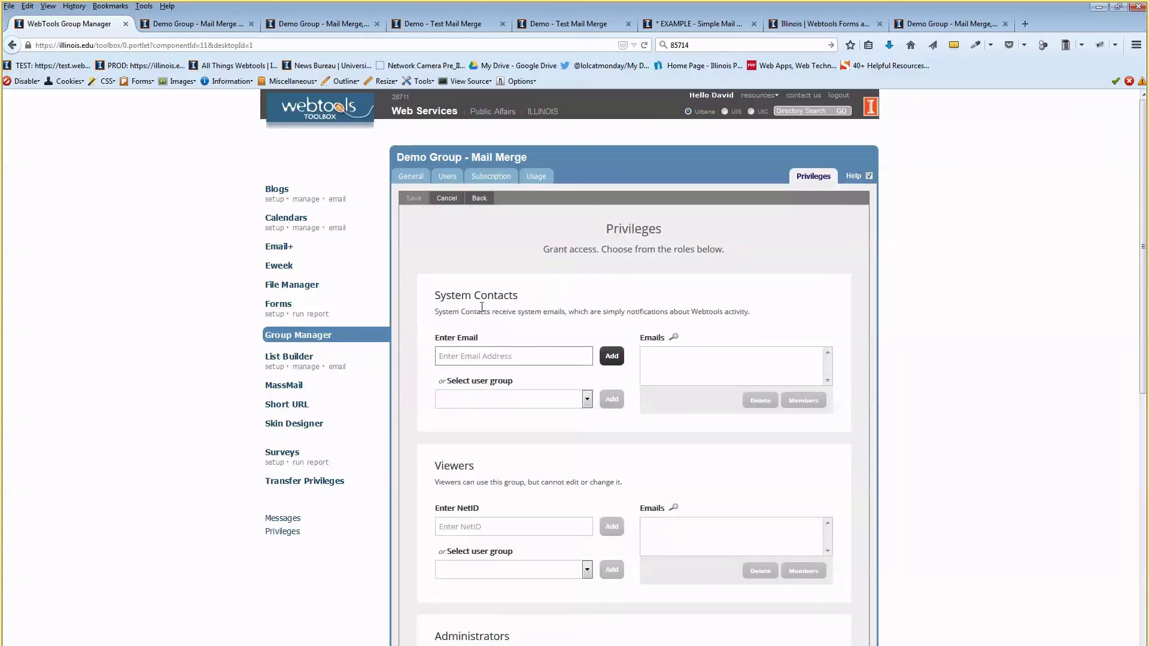
drag(445, 295, 520, 296)
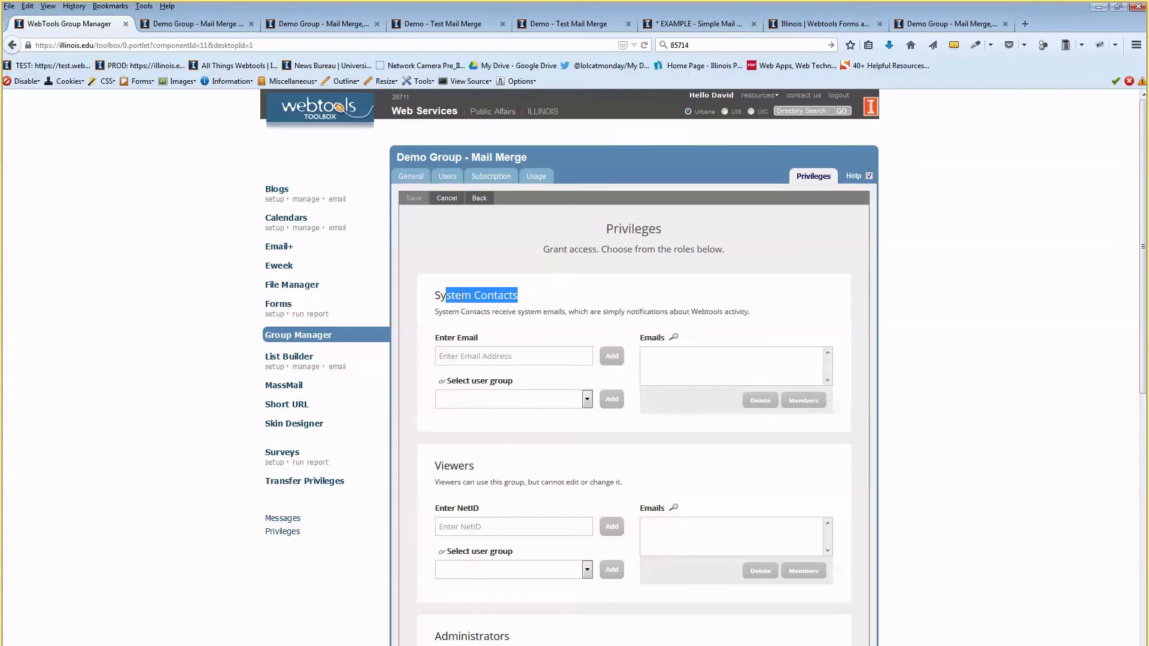
click(462, 295)
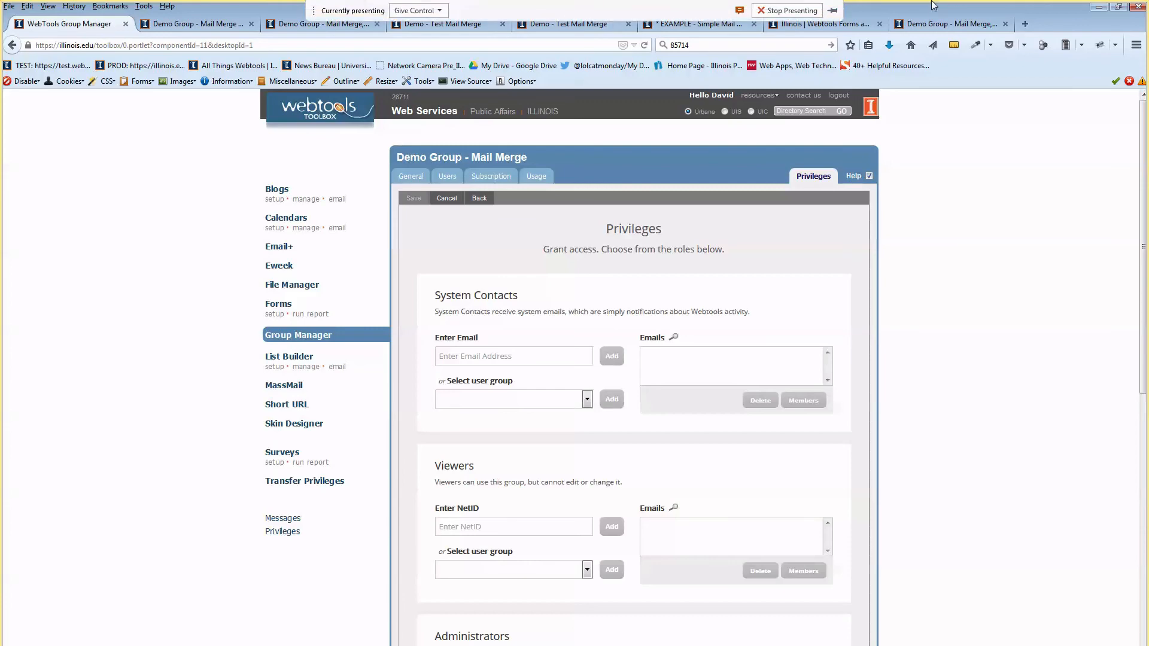
double_click(1068, 9)
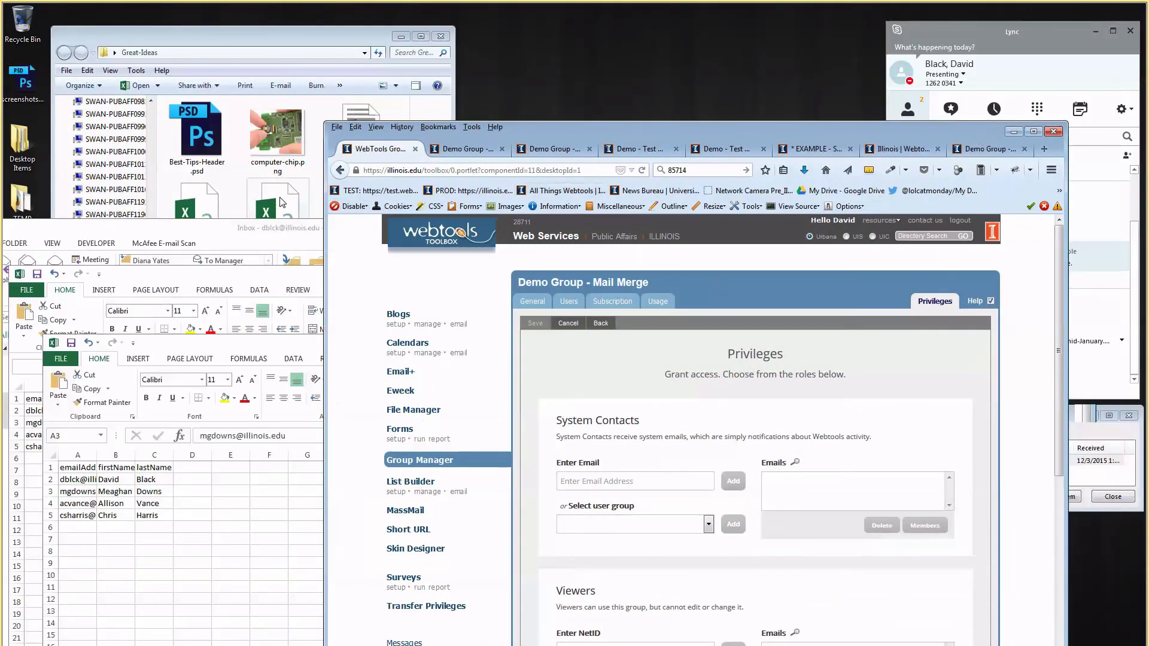
Close mail-merge-example.csv in Excel without saving.
click(276, 235)
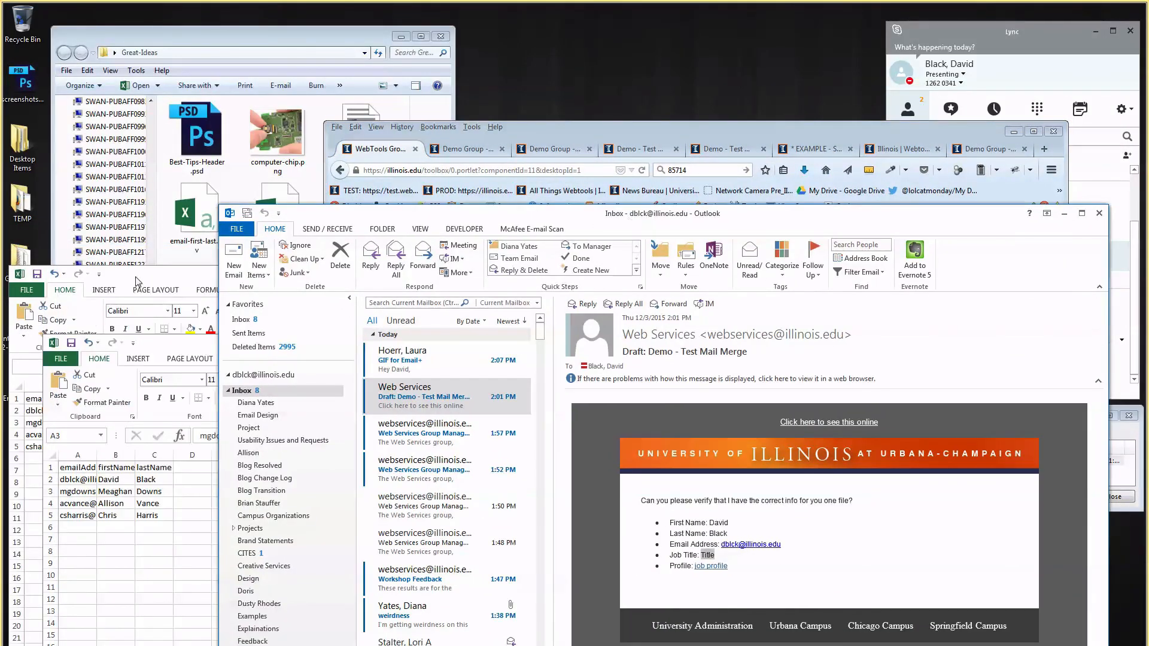
click(137, 280)
click(945, 274)
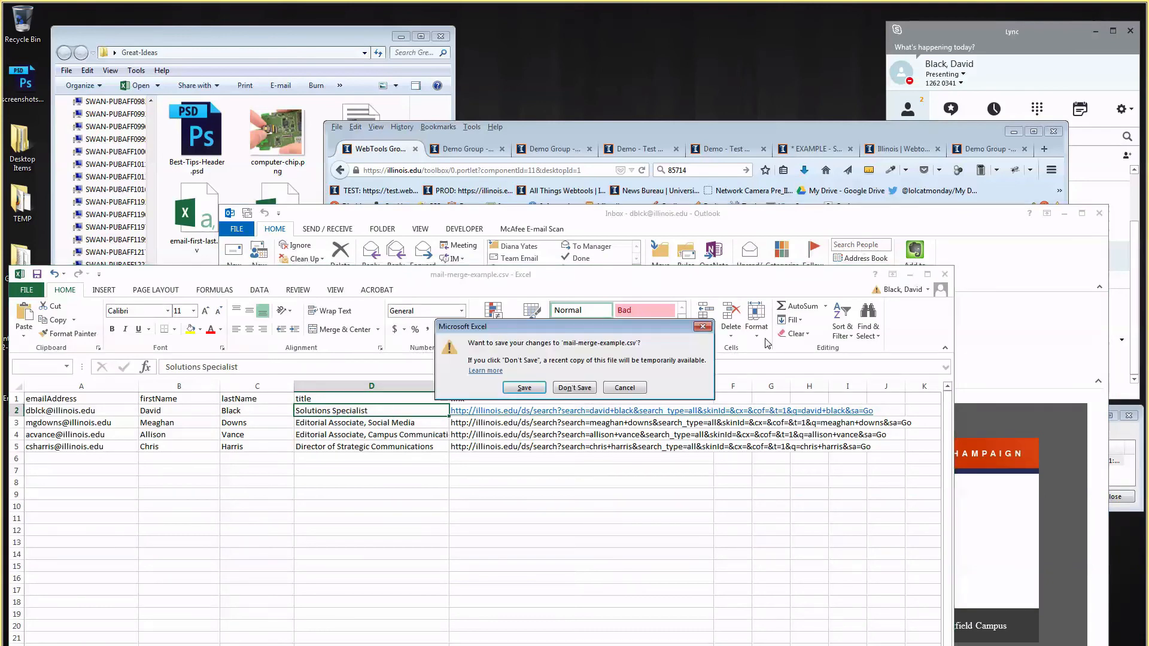
click(574, 388)
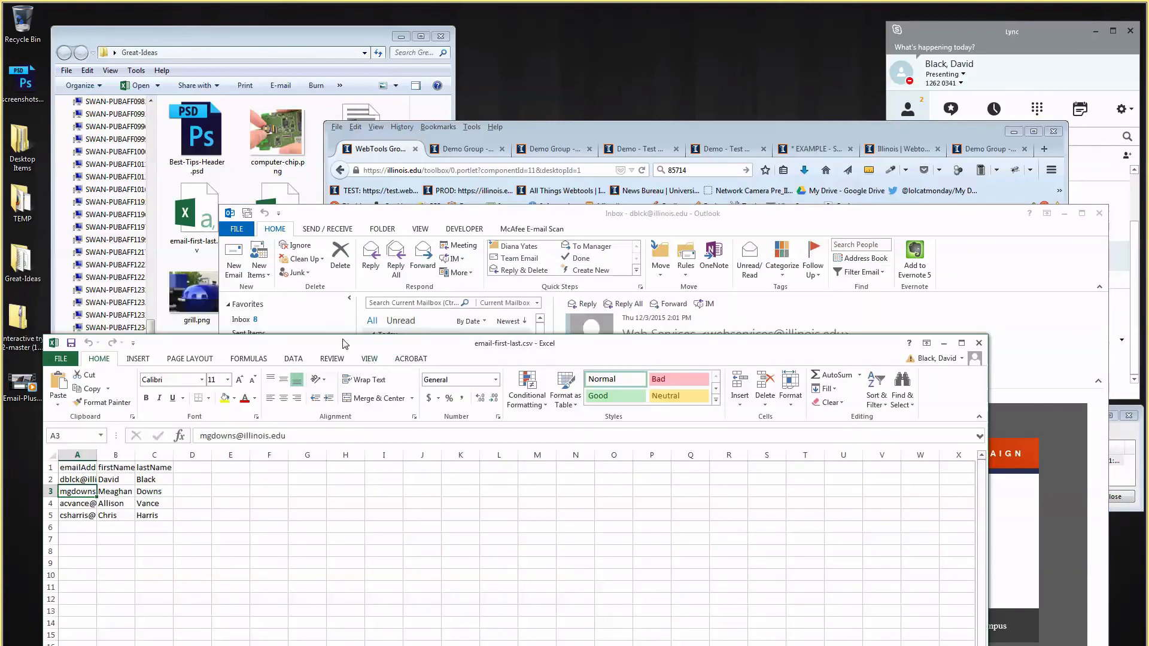
Read Outlook's Processing Complete message confirming 4 addresses were added to the group.
drag(556, 213, 444, 70)
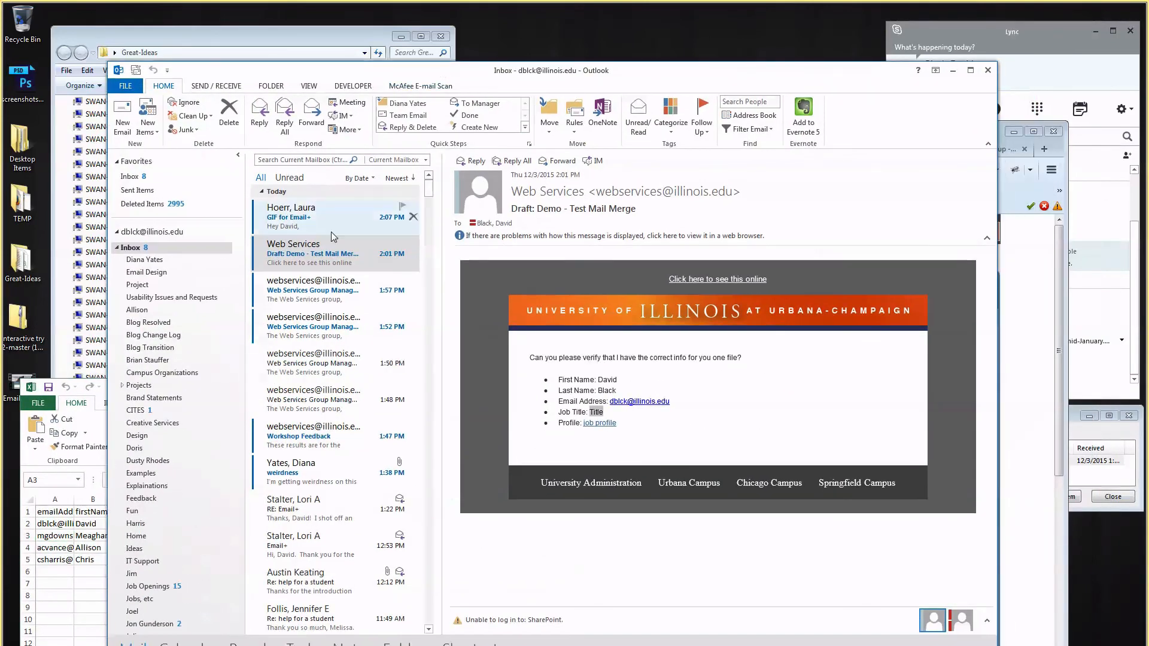
click(343, 295)
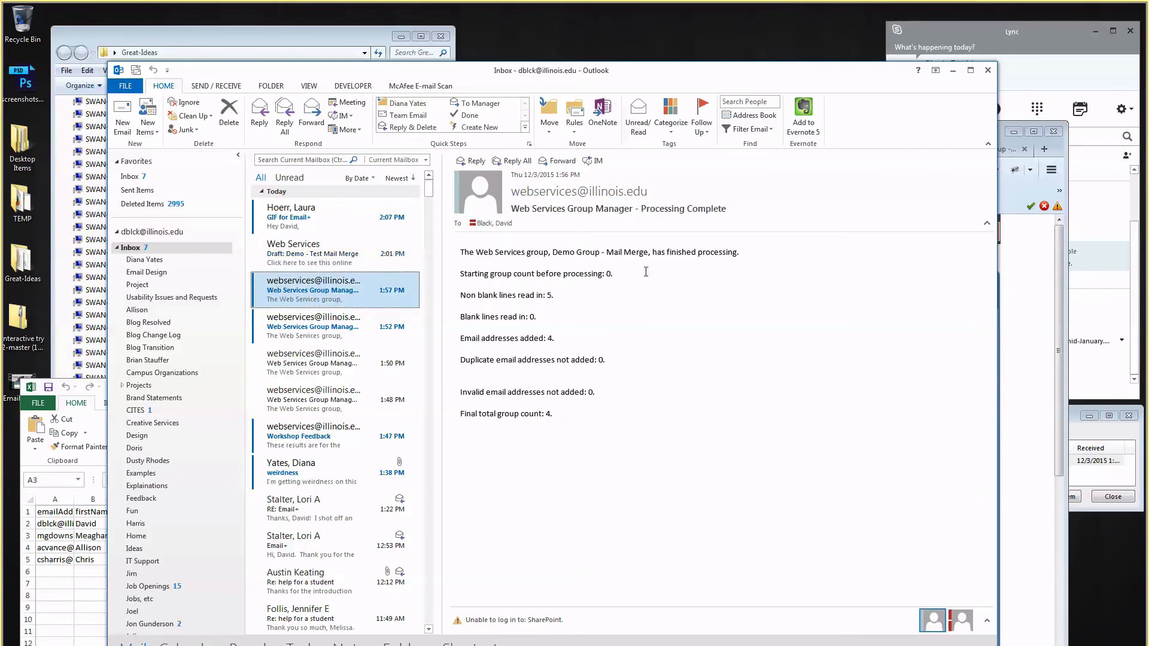
drag(616, 80, 576, 61)
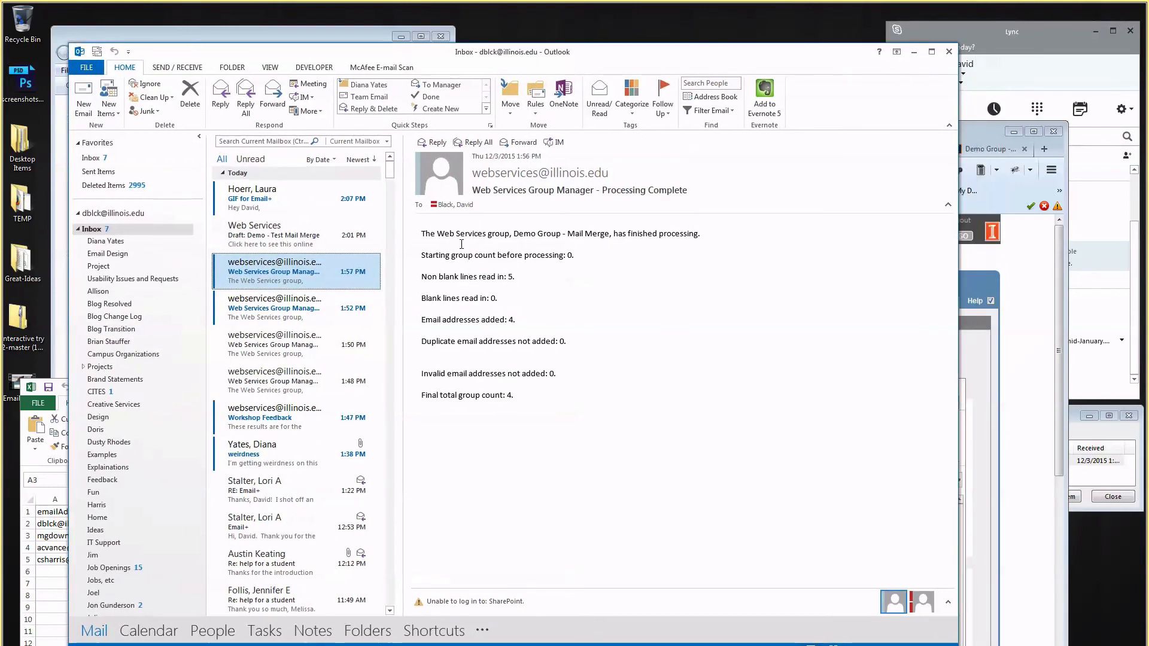
drag(456, 233, 448, 307)
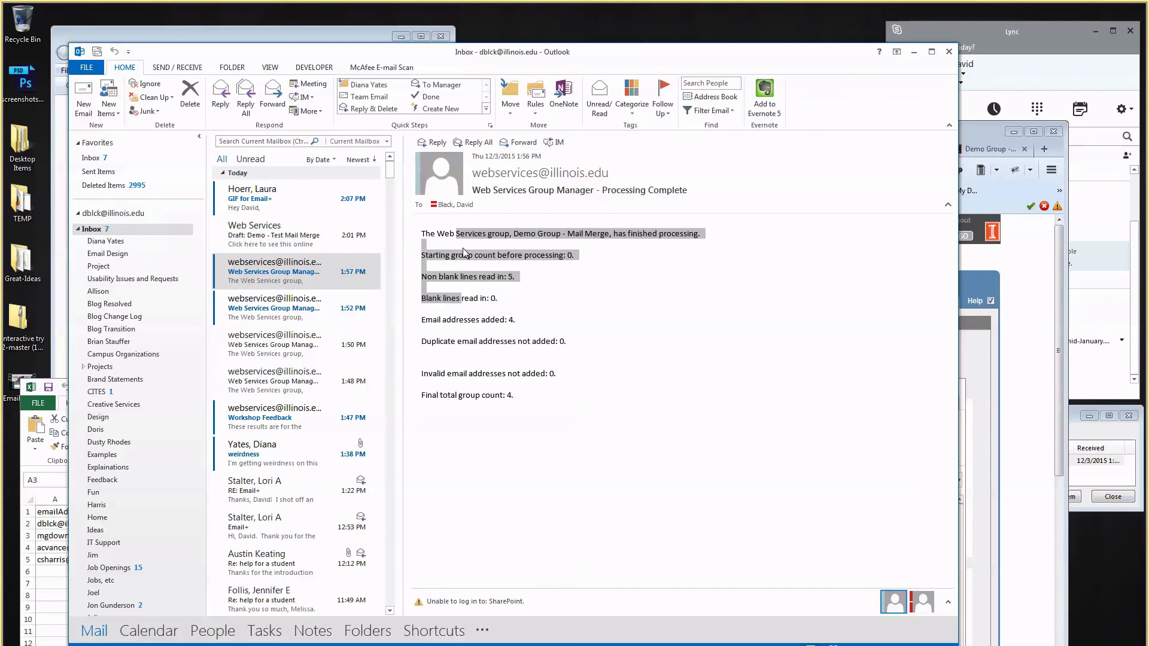
click(460, 275)
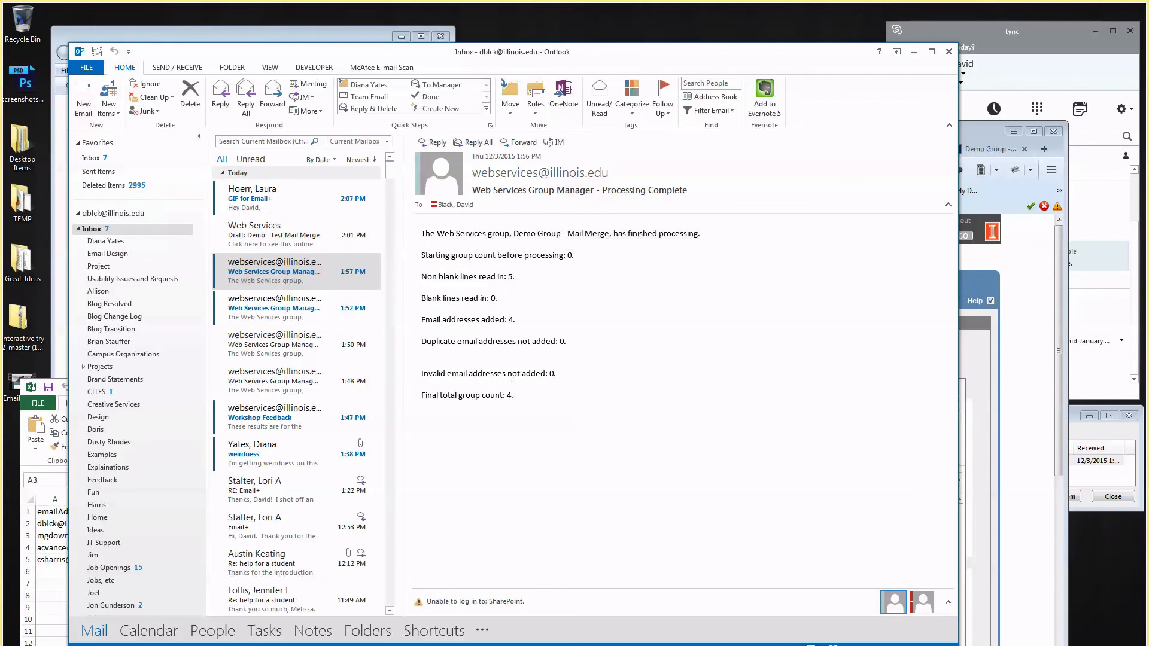
click(1043, 319)
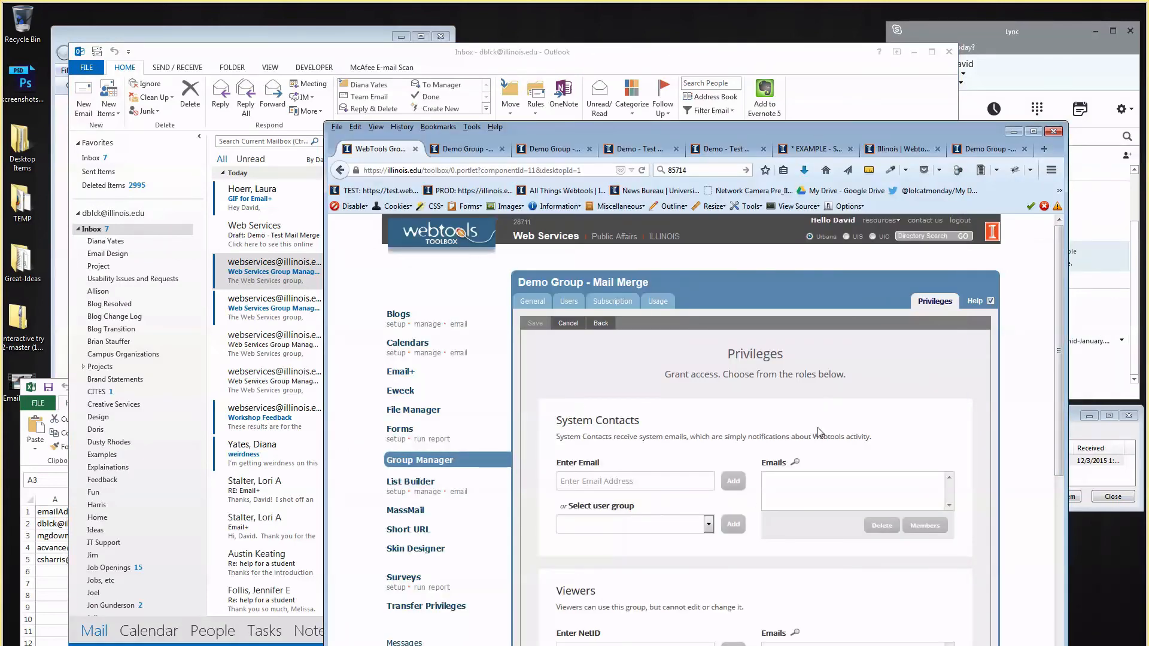
Check the group's four users and start adding users, previewing the single-user form.
drag(857, 133, 755, 27)
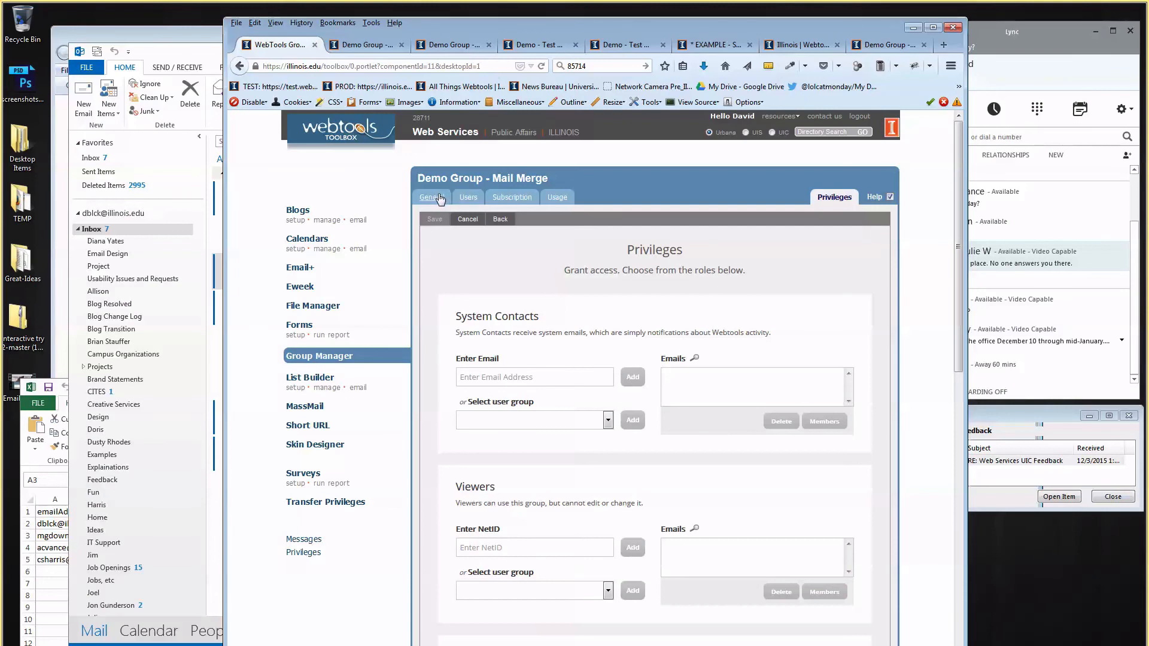
click(464, 203)
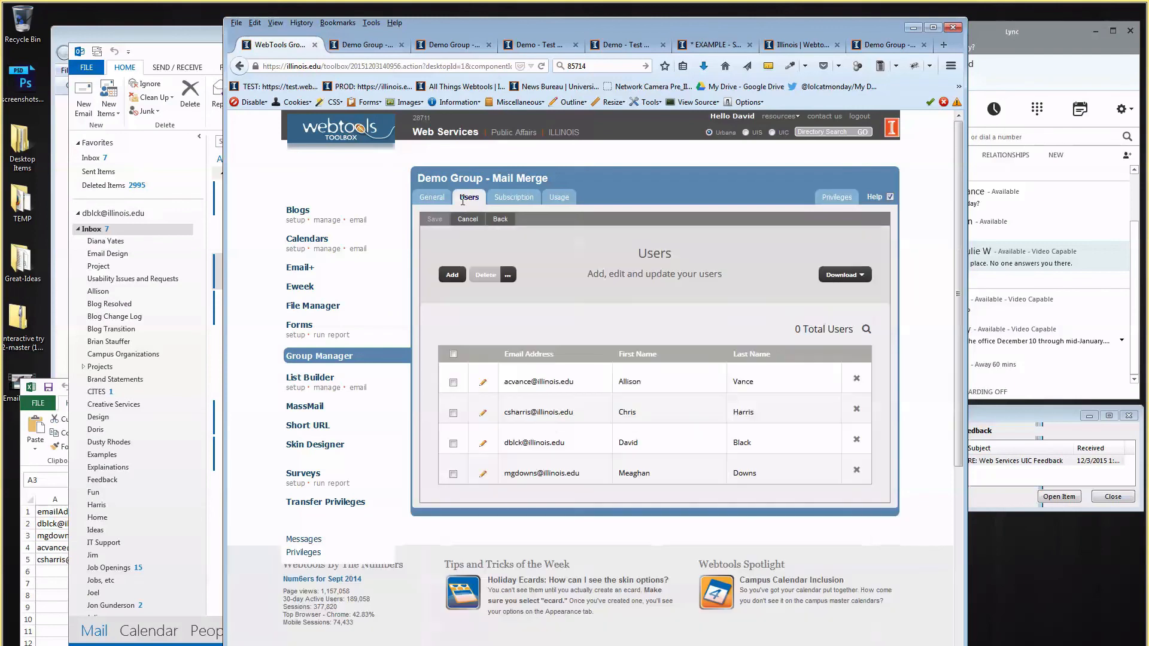
click(455, 276)
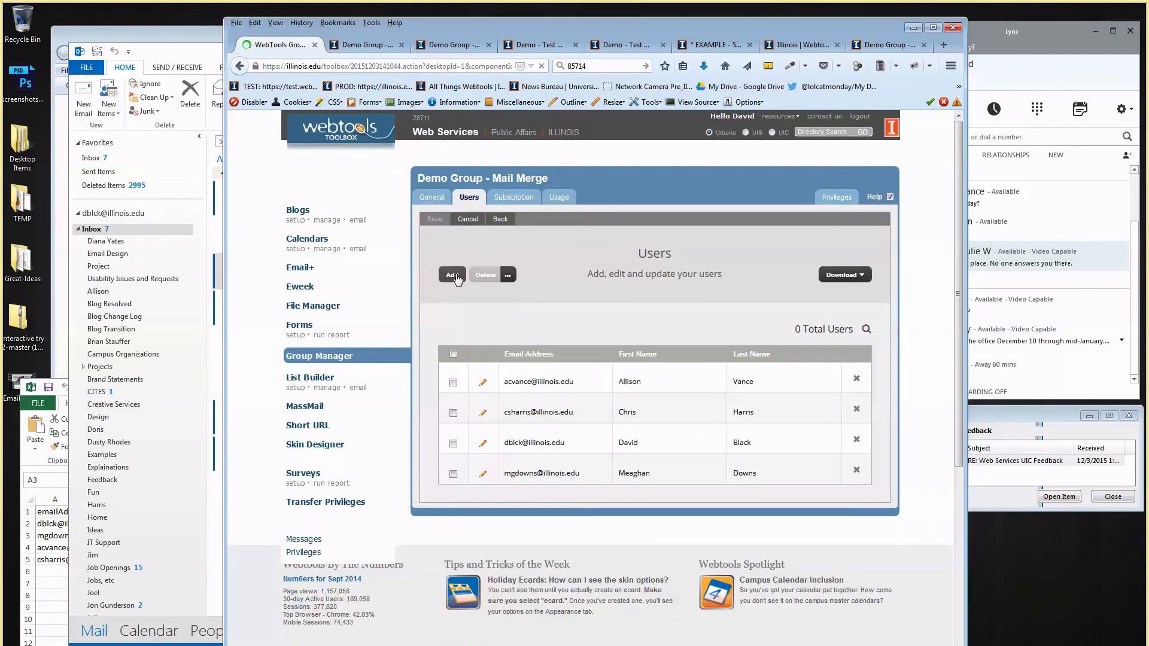
click(561, 324)
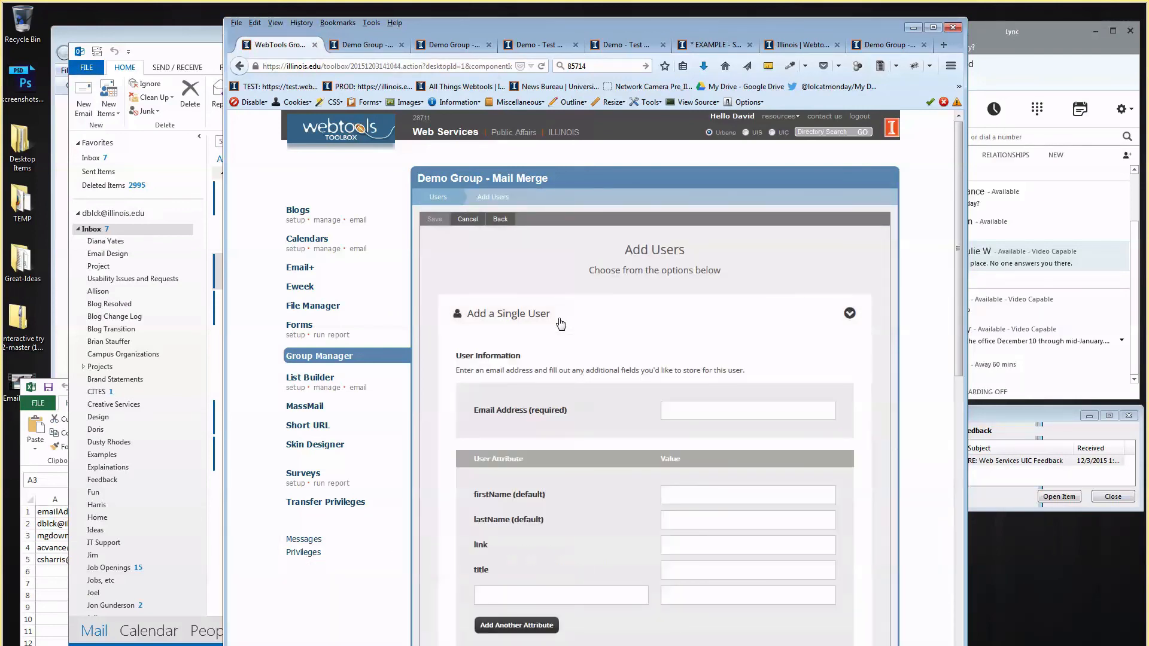
click(561, 324)
Review the multiple-address and Upload a Spreadsheet options, then return to 'Demo - Test Mail Merge'.
click(592, 359)
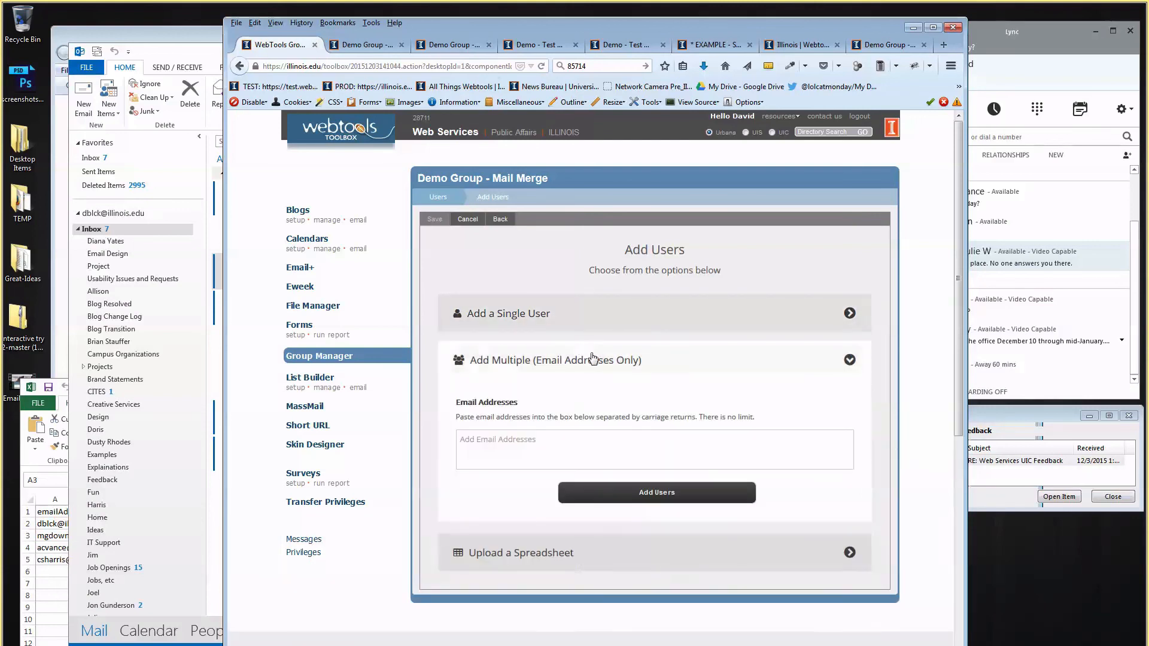
click(593, 359)
click(584, 404)
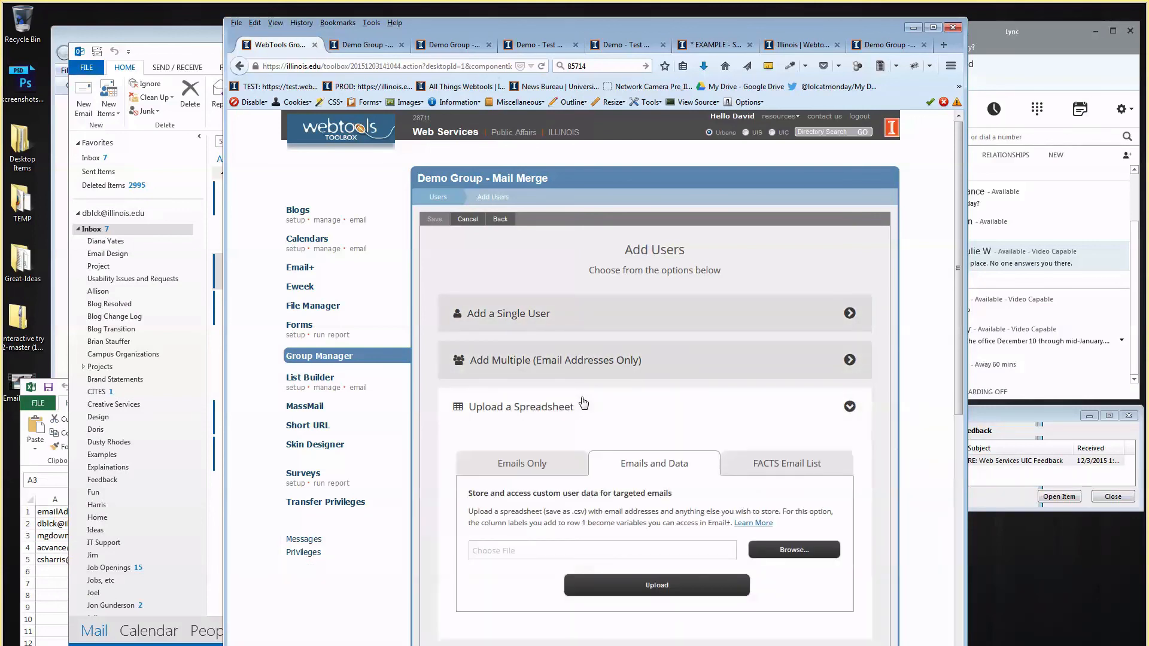
click(583, 404)
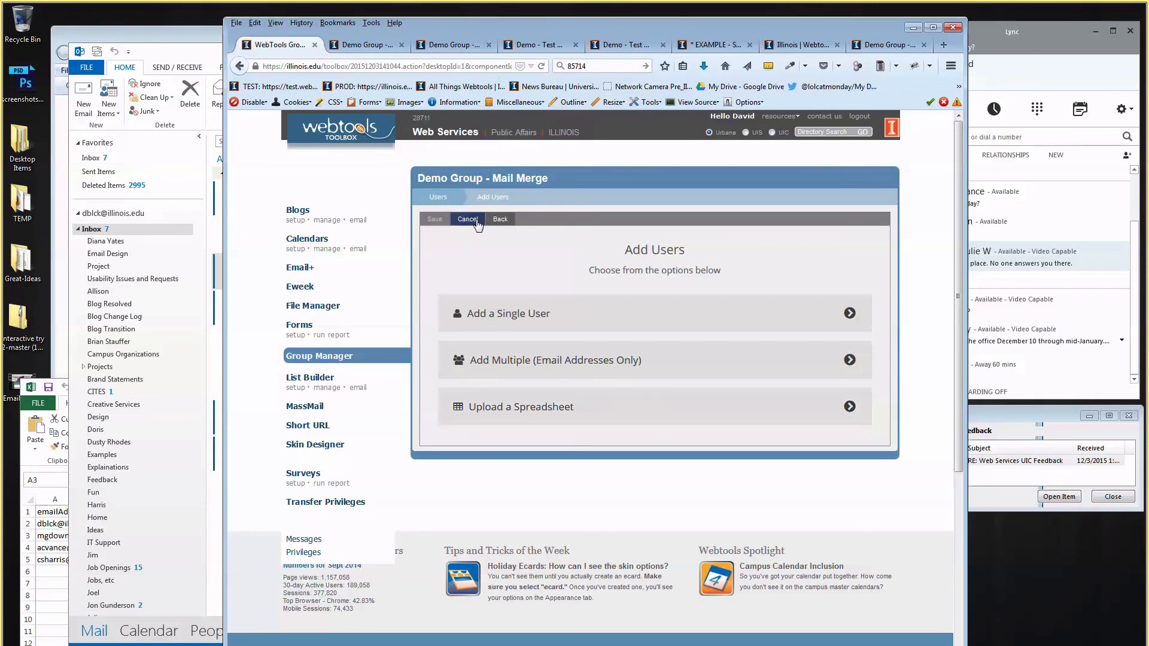
click(492, 424)
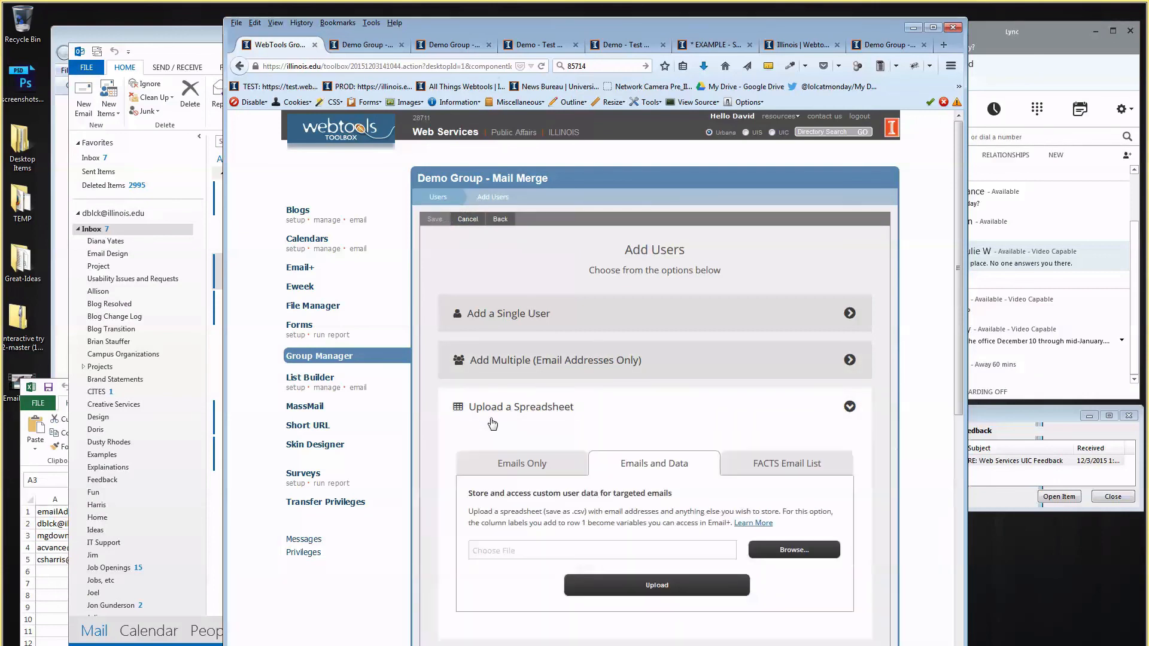
click(300, 269)
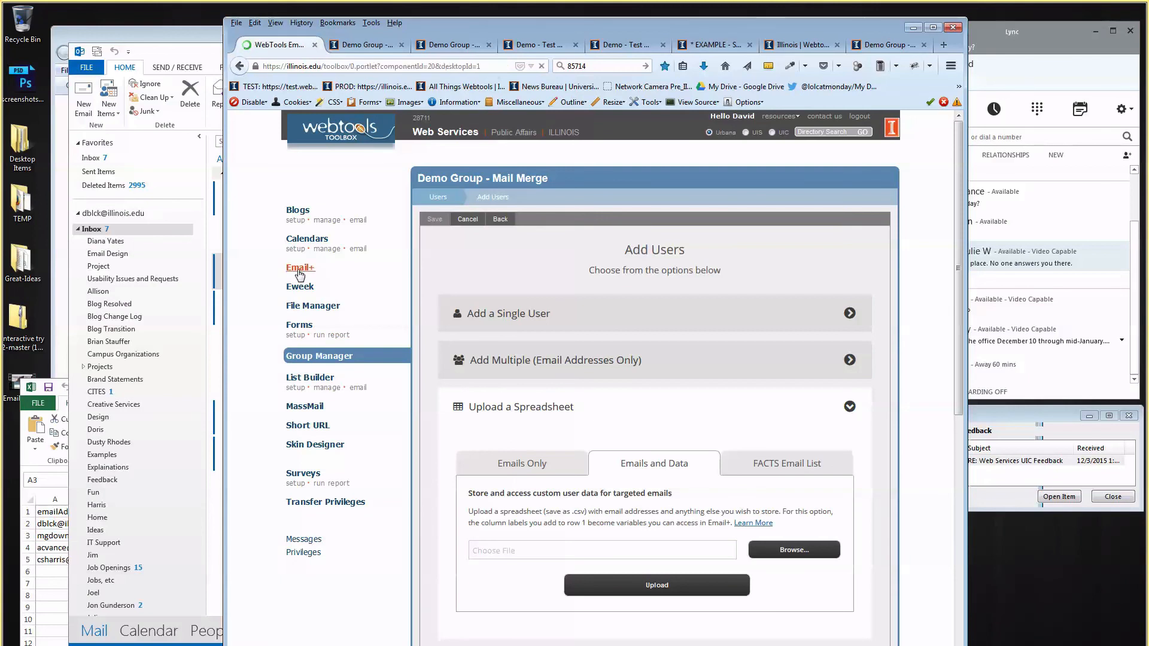
Preview the mail-merge email and inspect its merge placeholder fields.
click(531, 219)
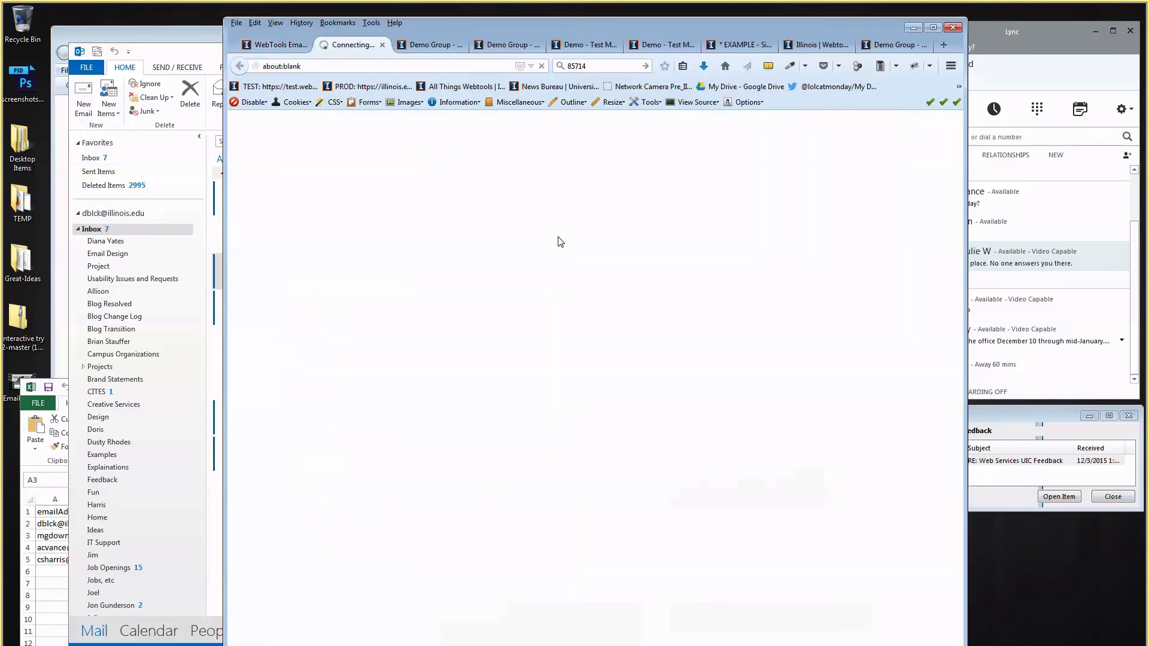
drag(481, 234, 508, 240)
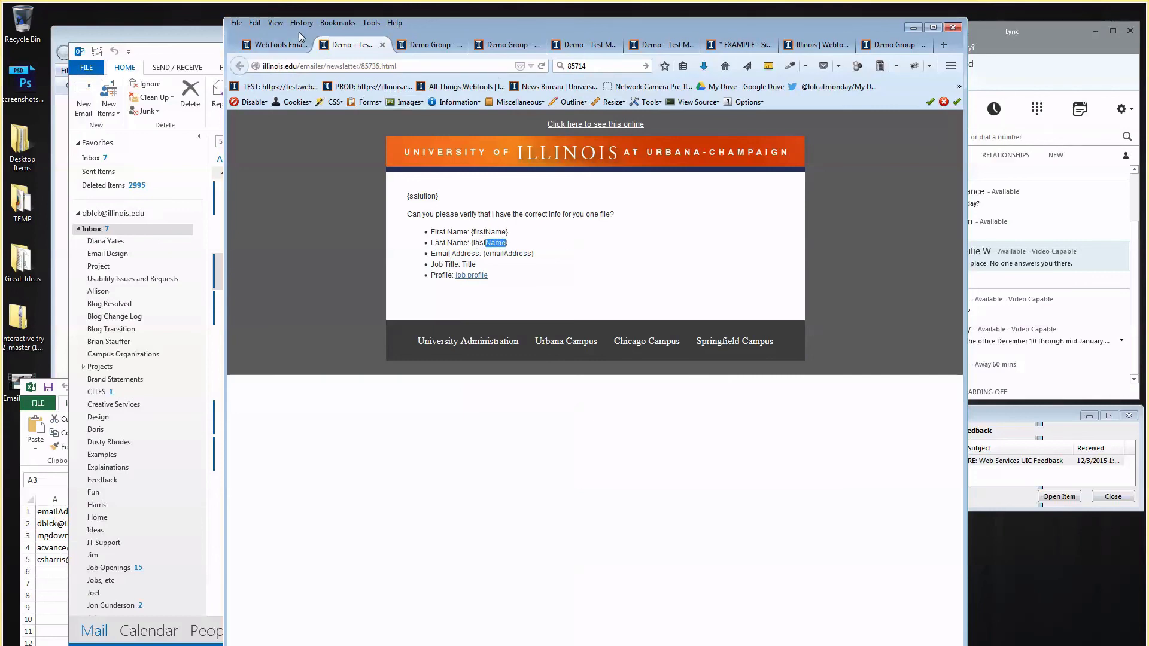
click(292, 43)
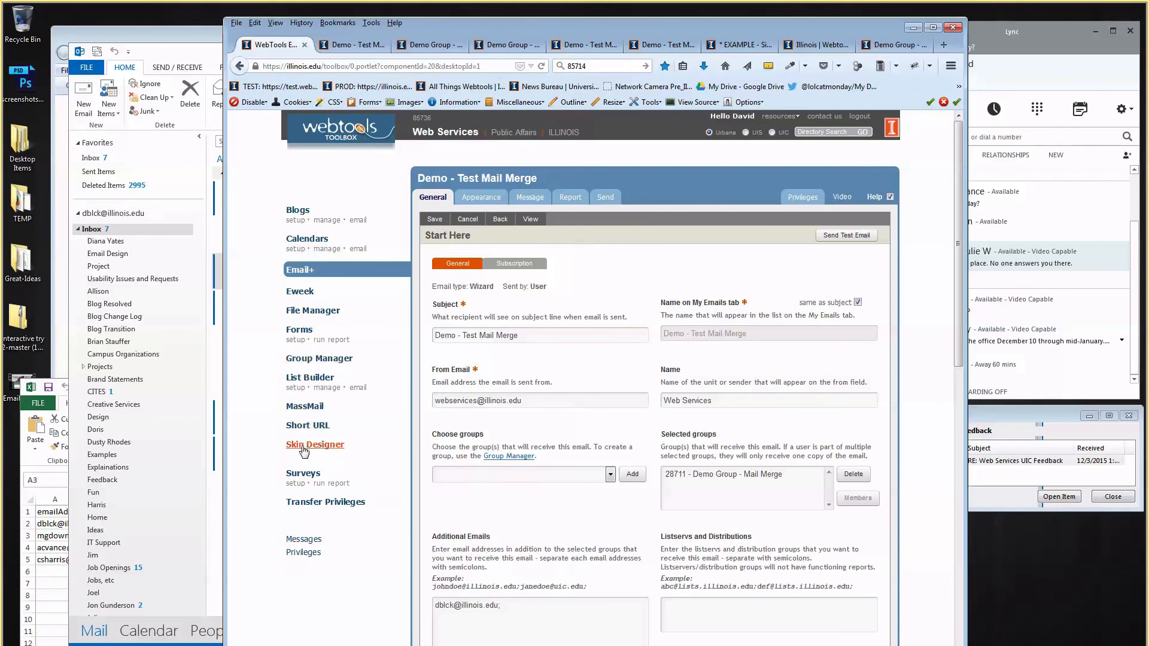
Open Demo Group - Mail Merge's General Setup, showing Email Distribution with 3-month auto-delete.
click(307, 360)
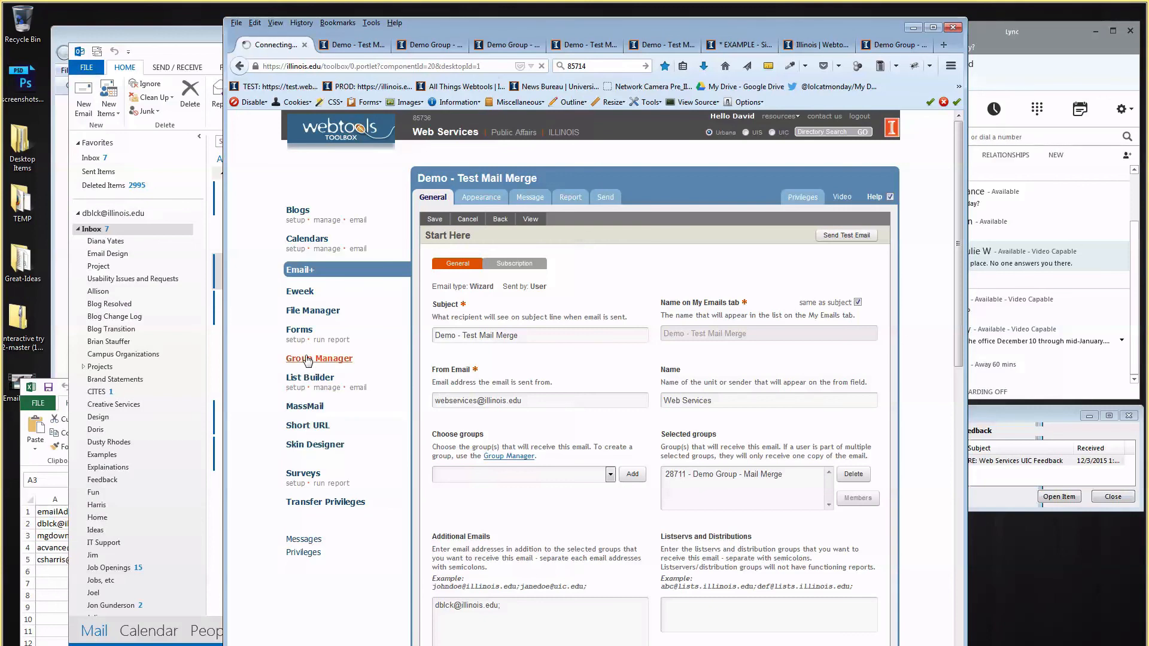
click(518, 407)
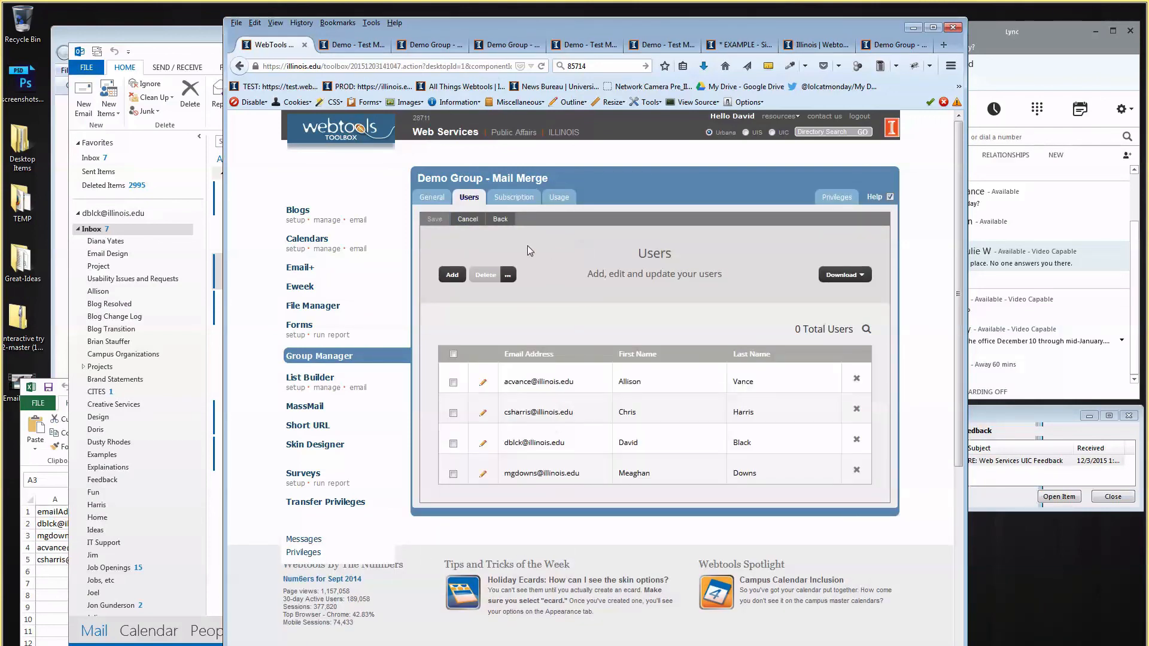
click(432, 197)
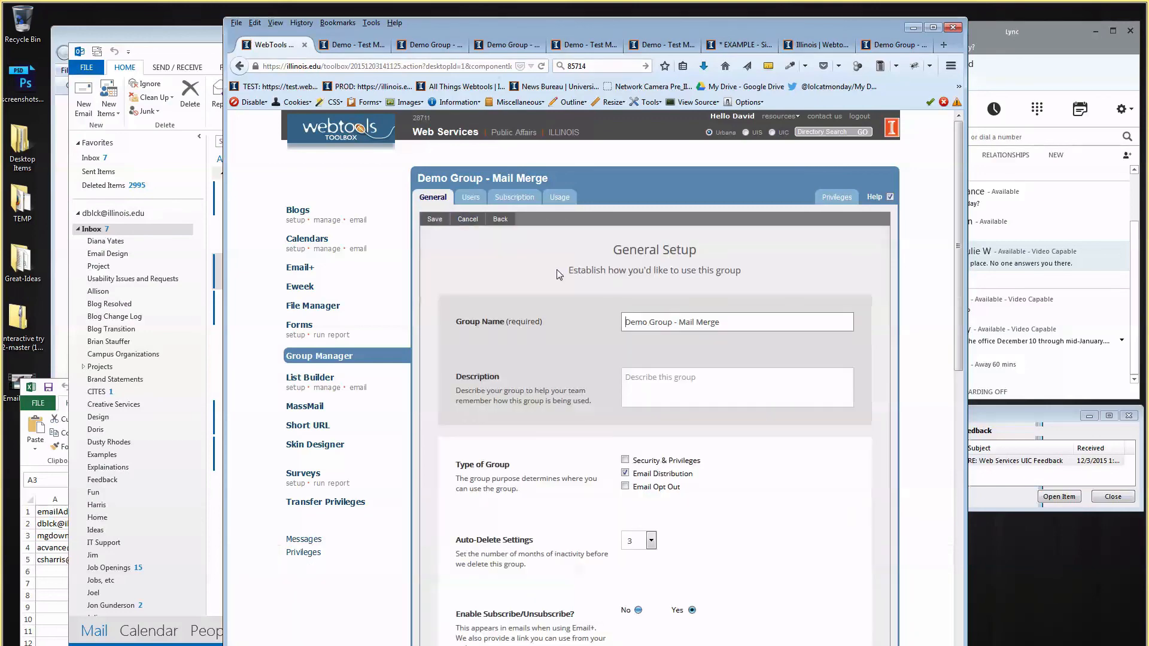
scroll(558, 273, down, 3)
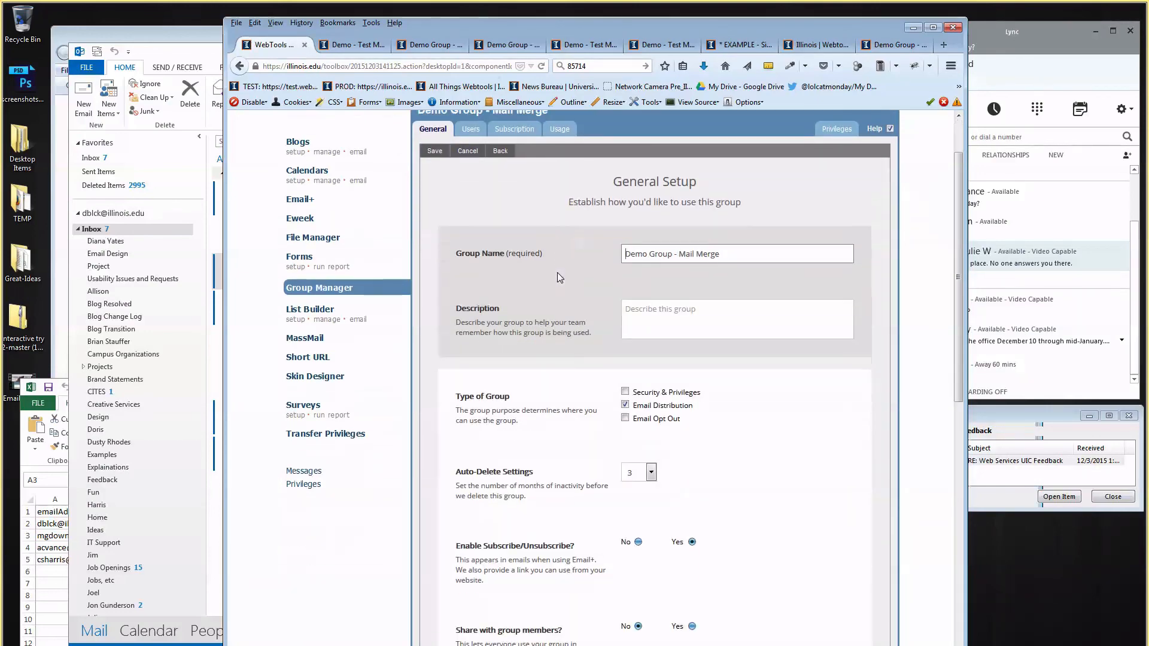
scroll(558, 272, up, 3)
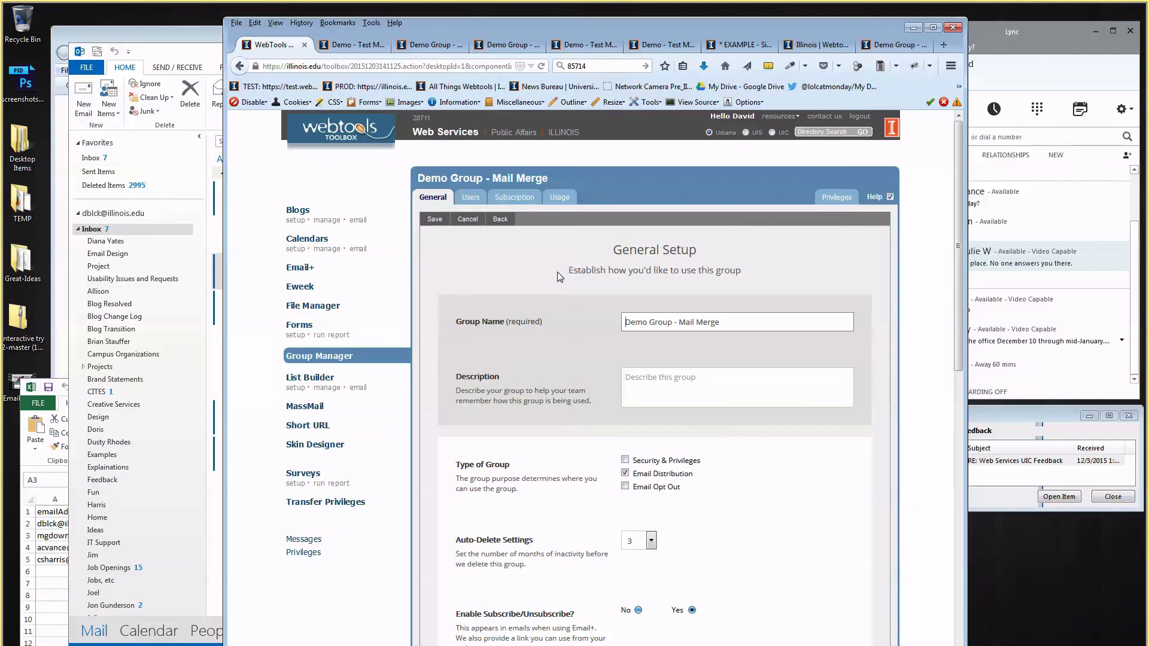